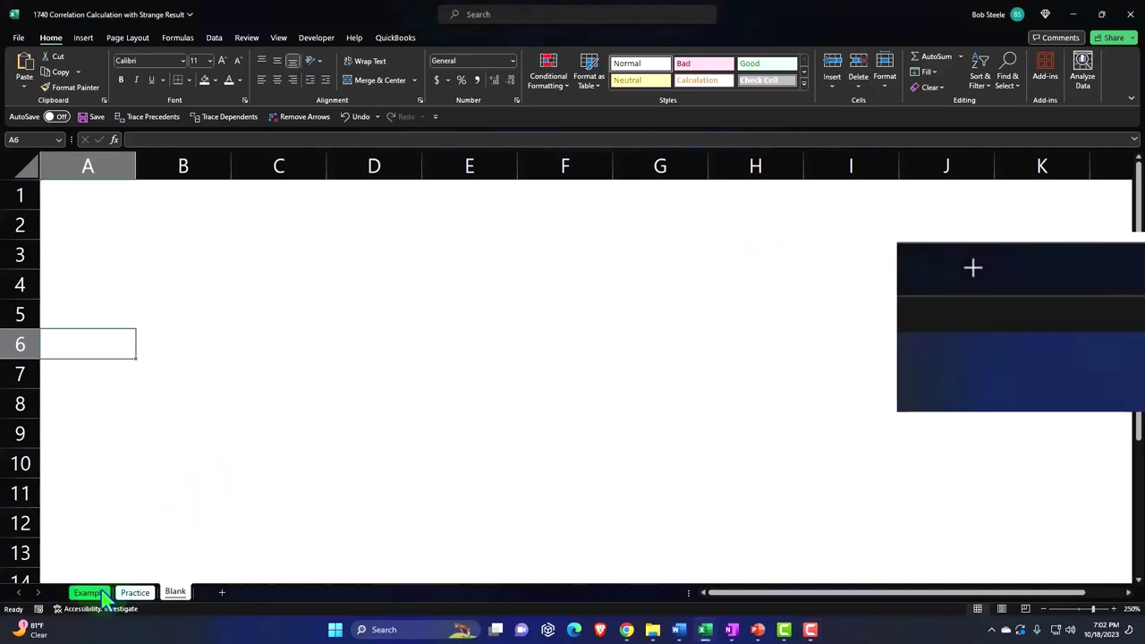
Review the Example sheet's X value in A2 and the formula in cell H4
click(103, 595)
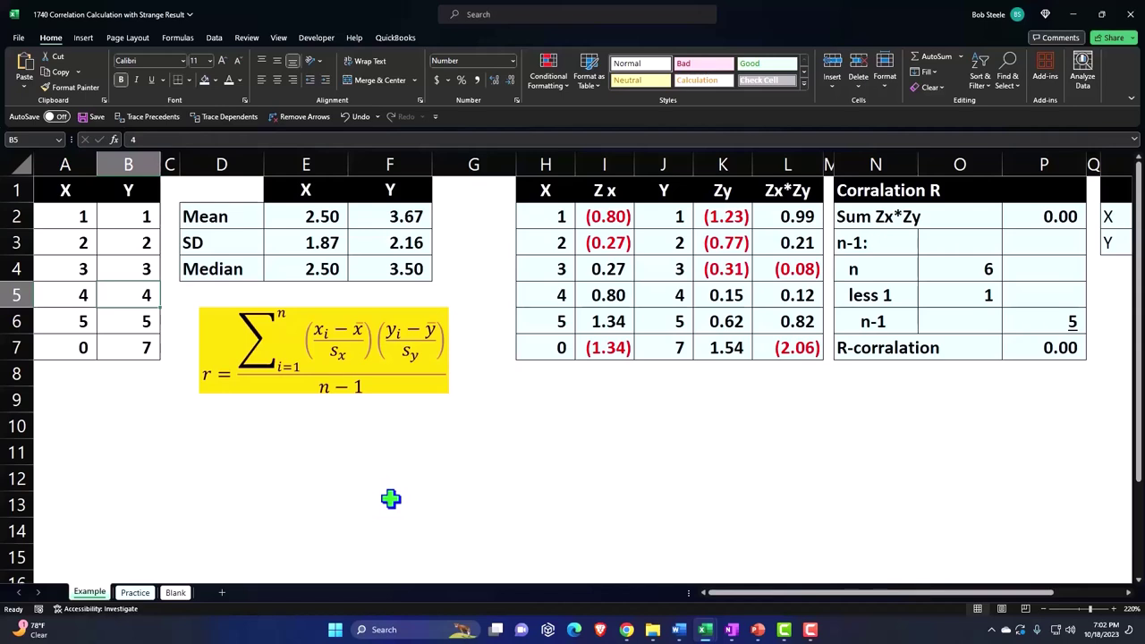
key(ctrl+Home)
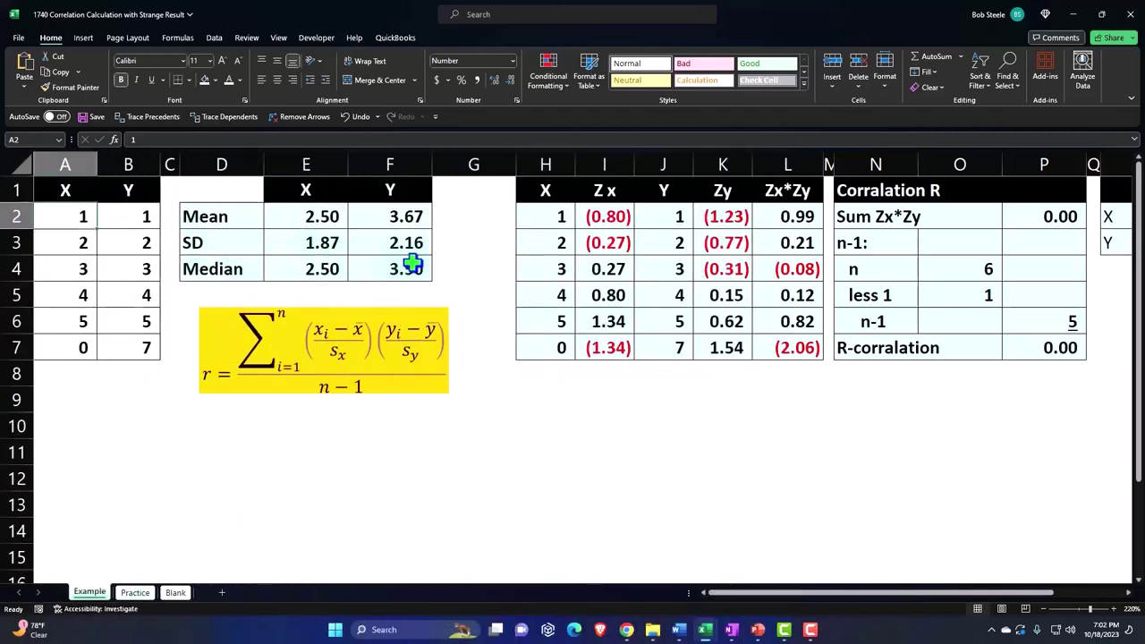
click(525, 263)
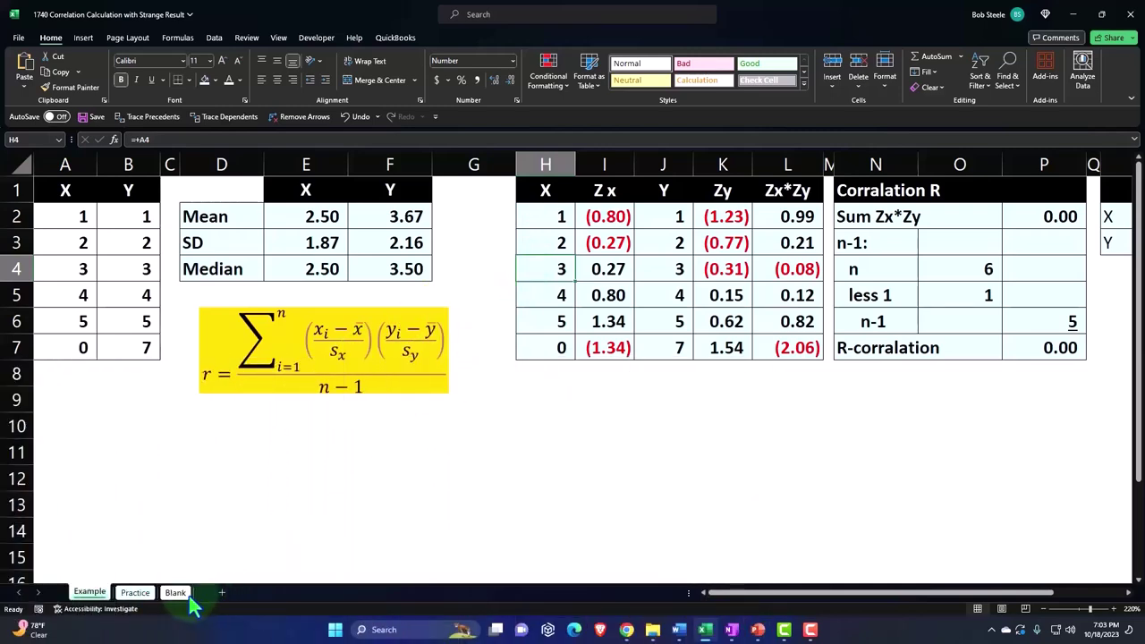
Format every Blank-sheet cell as Currency with no symbol, 0 decimals and red bracketed negatives
click(184, 594)
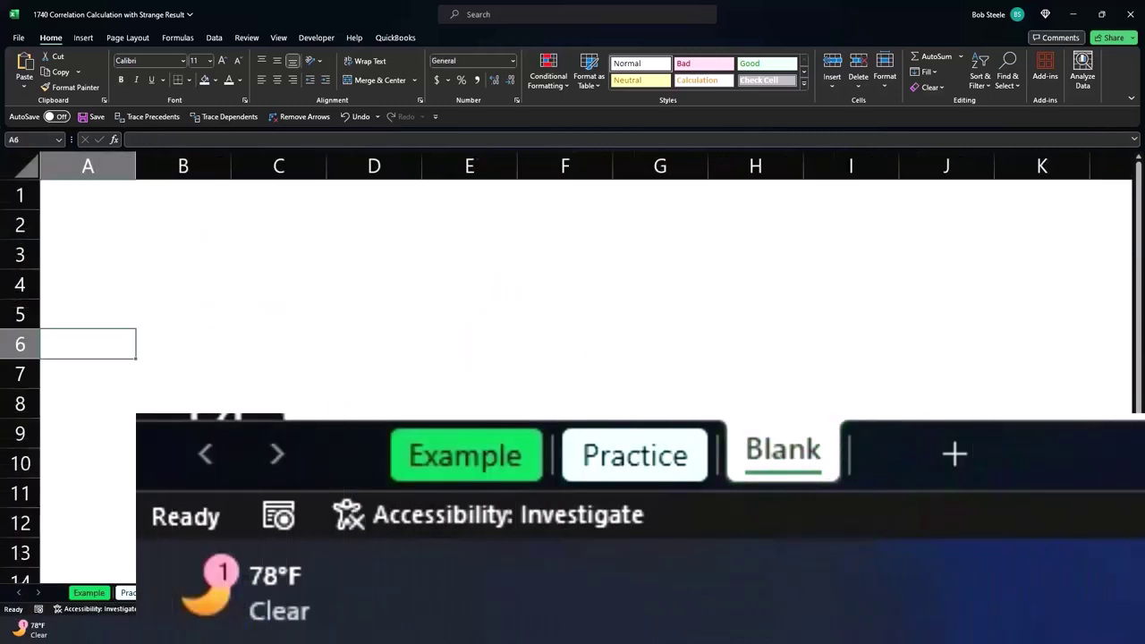
click(26, 166)
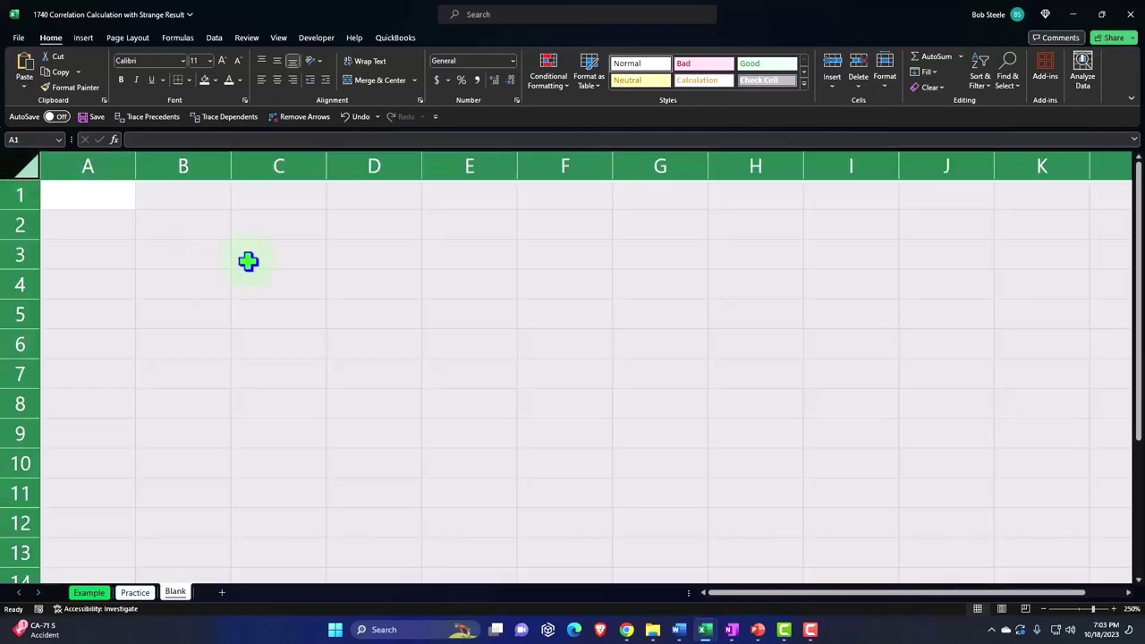
right_click(276, 269)
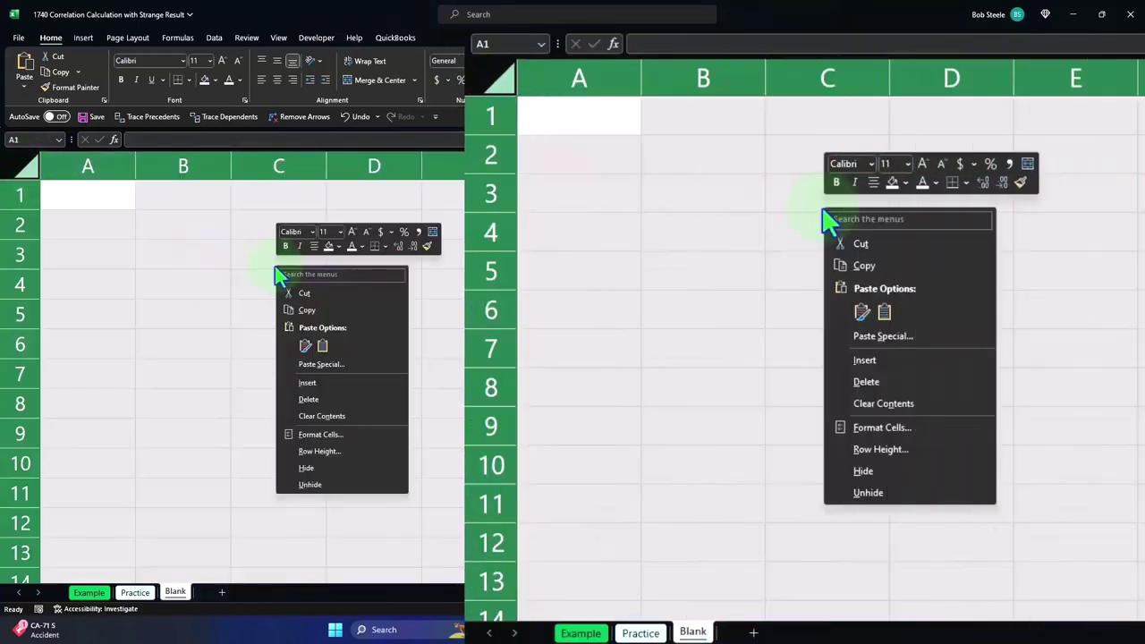
click(329, 437)
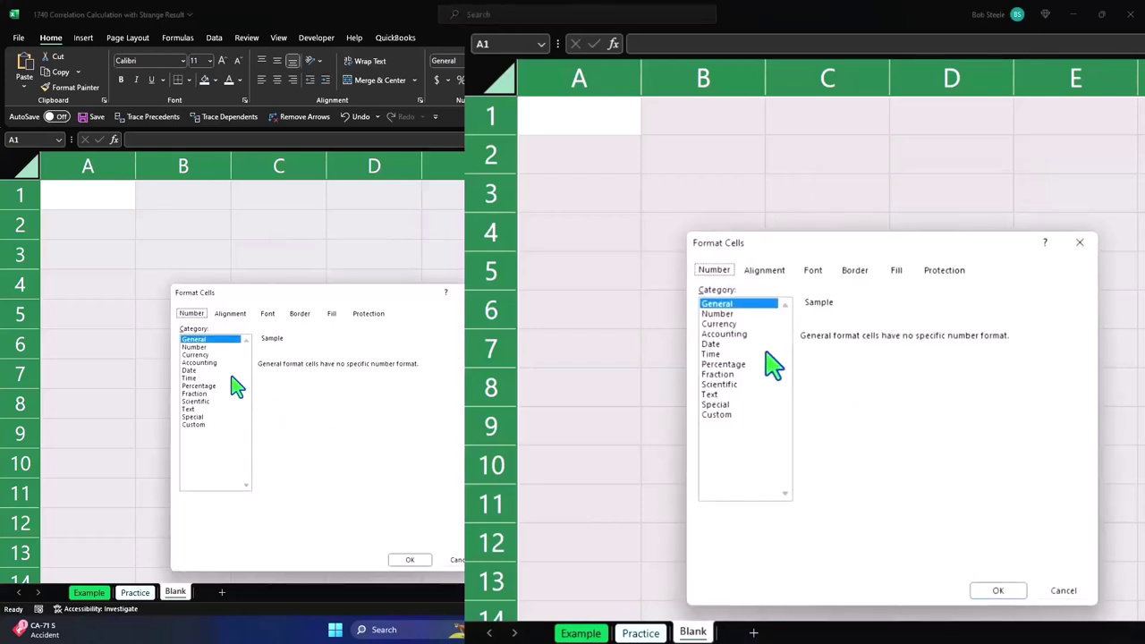
click(727, 324)
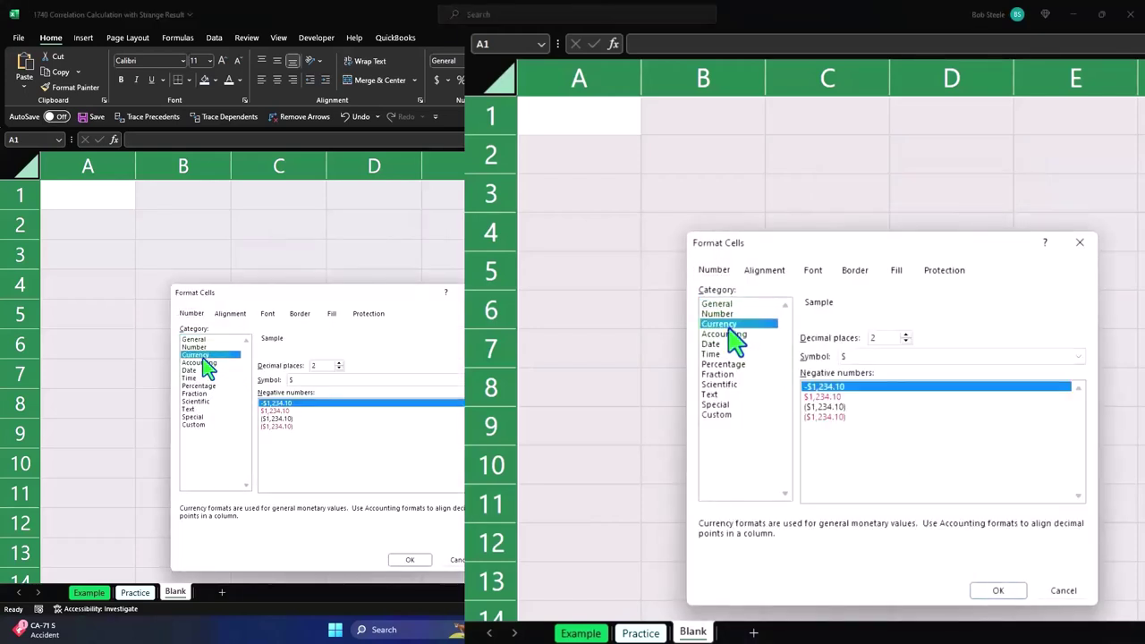
click(837, 418)
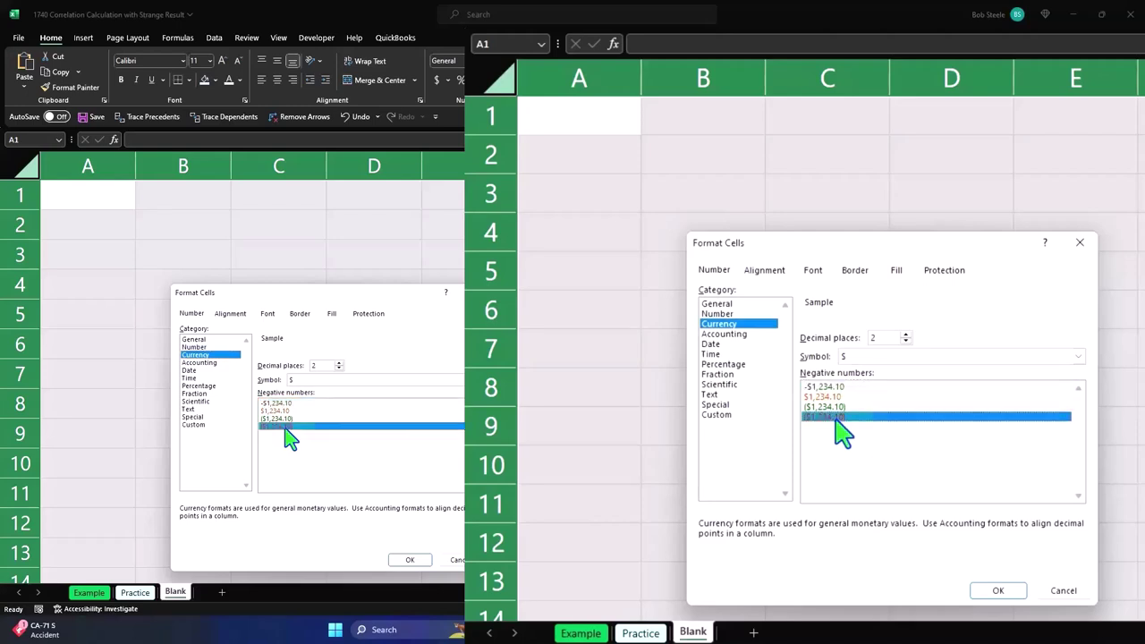
click(880, 358)
click(851, 371)
click(906, 341)
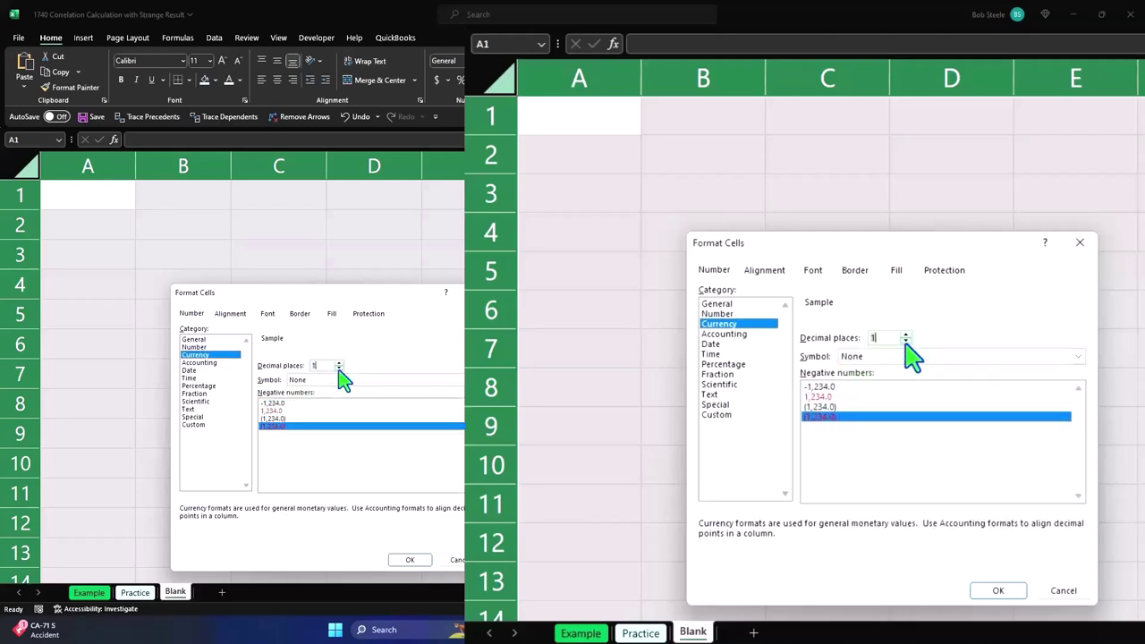
click(906, 341)
click(424, 561)
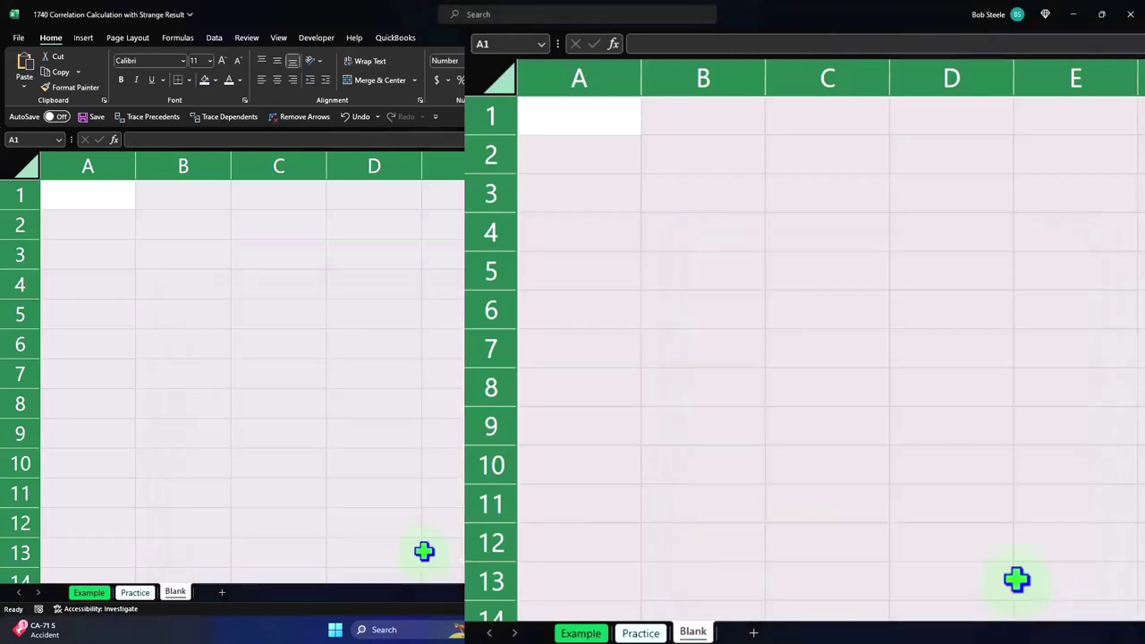
click(338, 413)
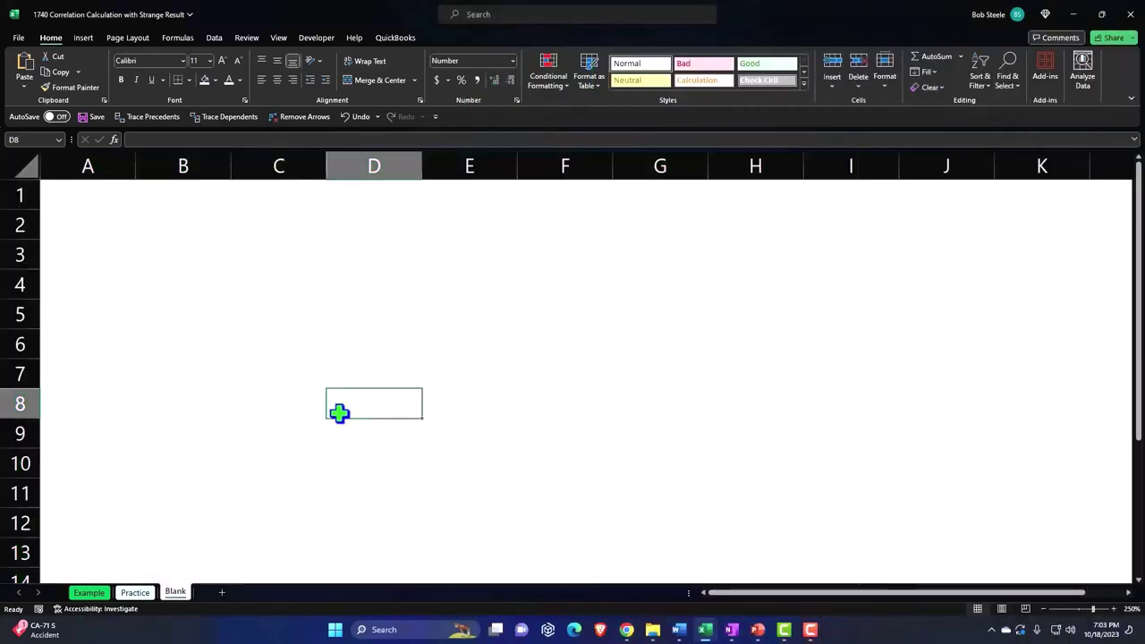
Enter the headers X in A1 and Y in B1
scroll(338, 412, up, 2)
scroll(338, 412, up, 1)
scroll(339, 413, up, 1)
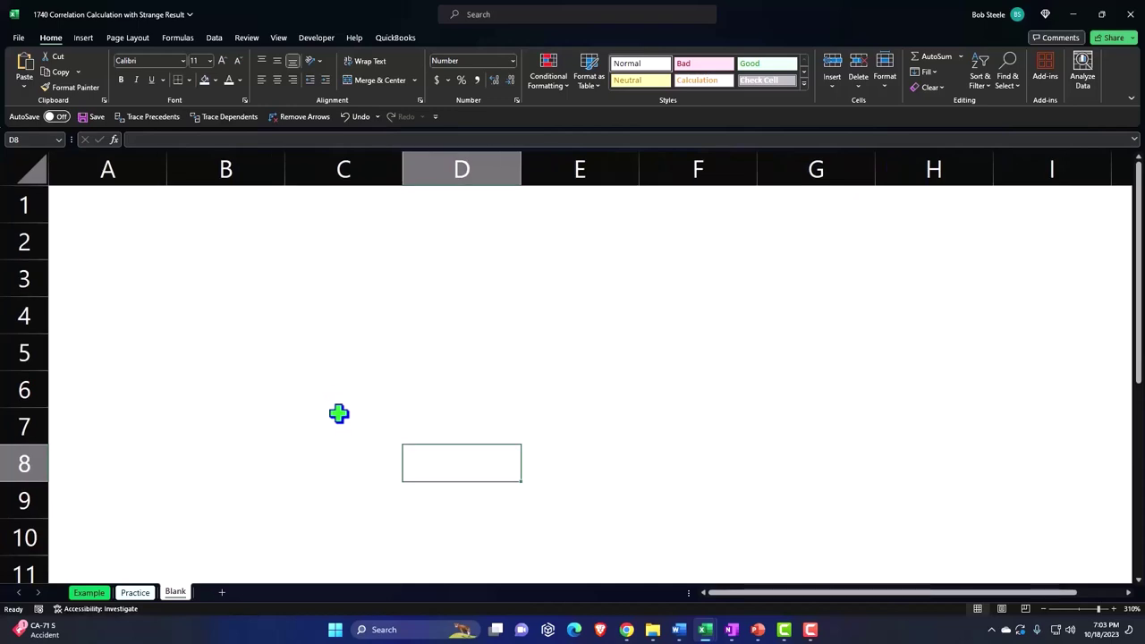
click(126, 206)
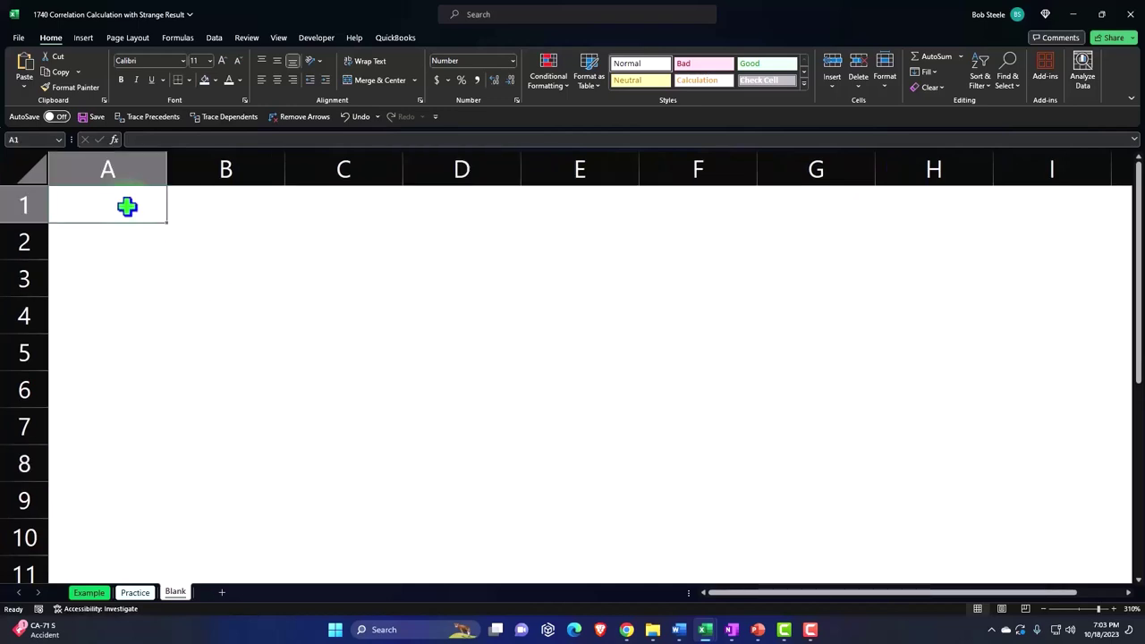
text(X)
key(Tab)
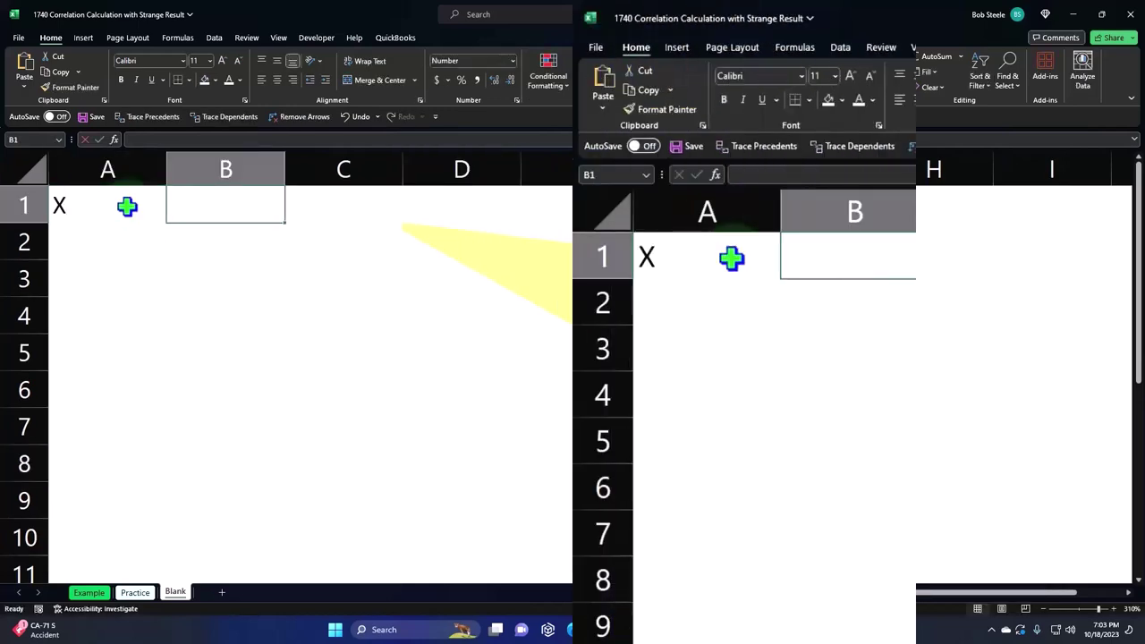
text(Y)
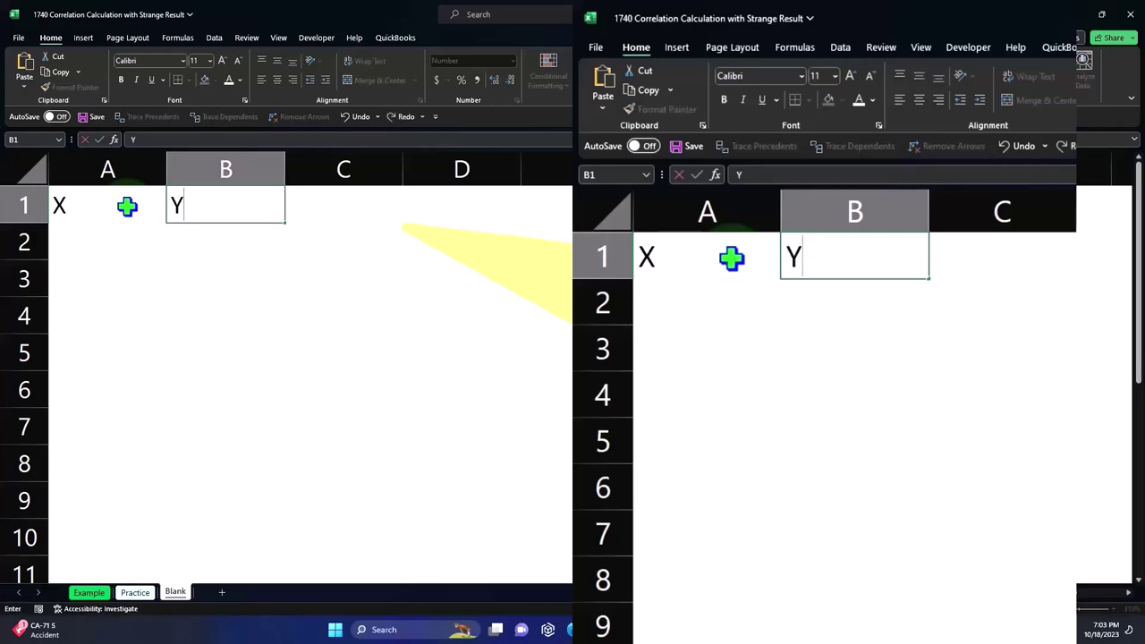
key(Return)
Make the whole sheet's text bold
click(30, 172)
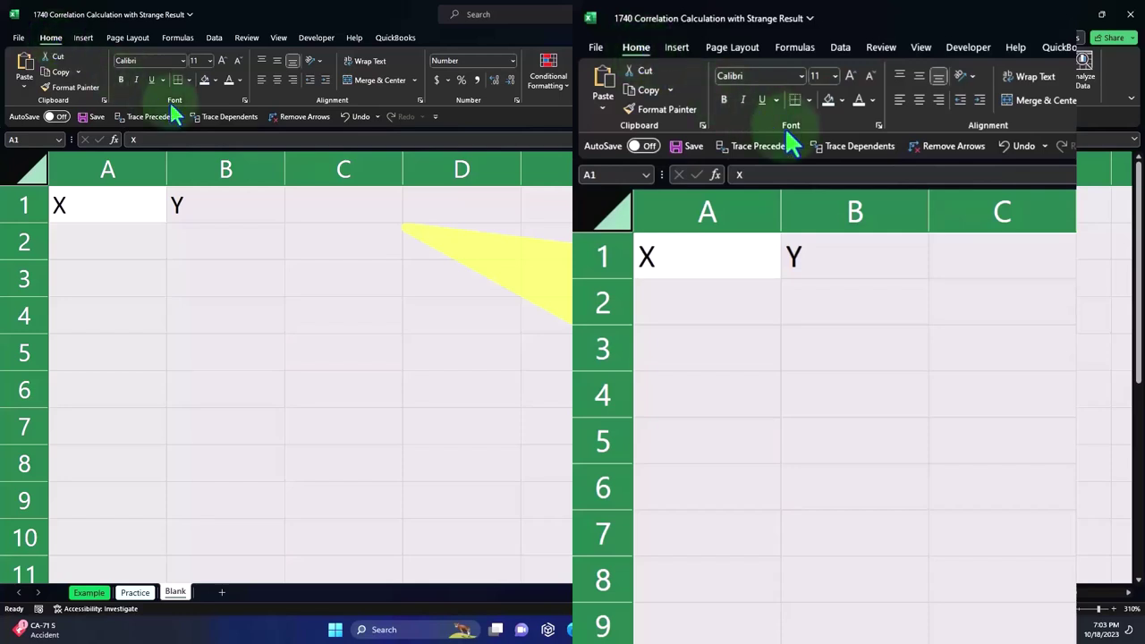
click(125, 80)
click(153, 270)
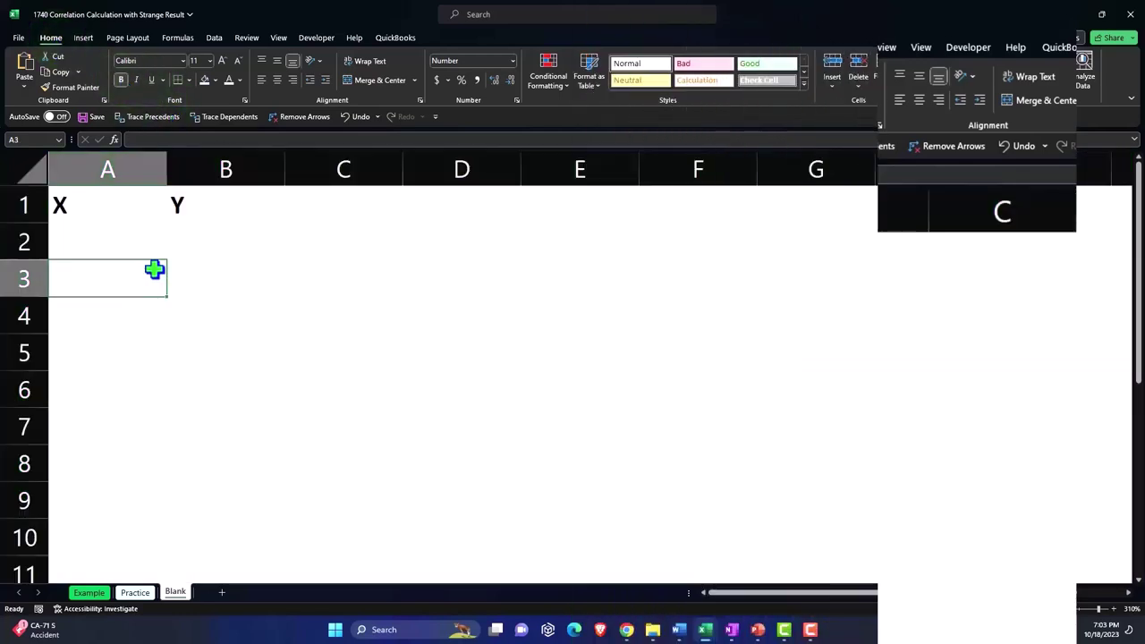
click(130, 248)
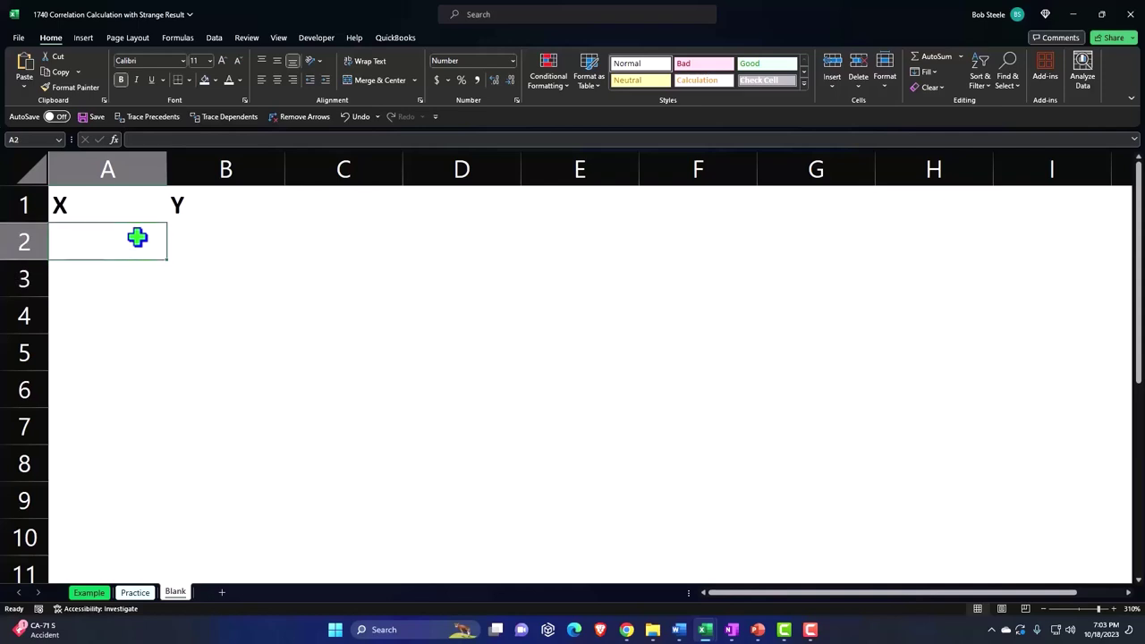
Centre the A1:B1 headers with a black fill and white text
drag(136, 206, 190, 208)
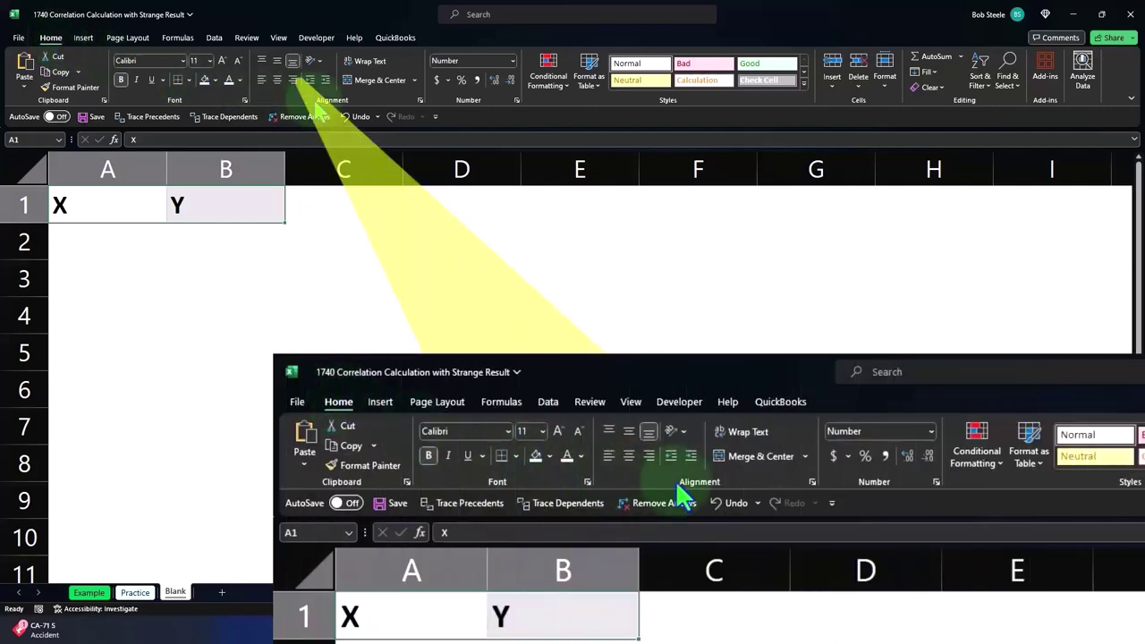
click(279, 80)
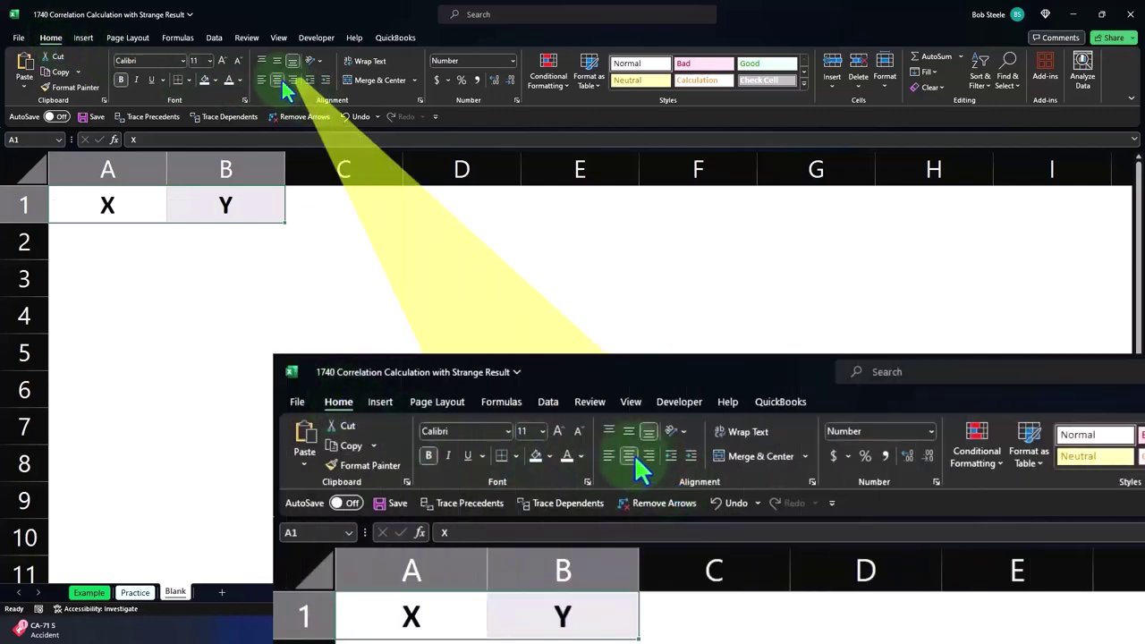
click(216, 80)
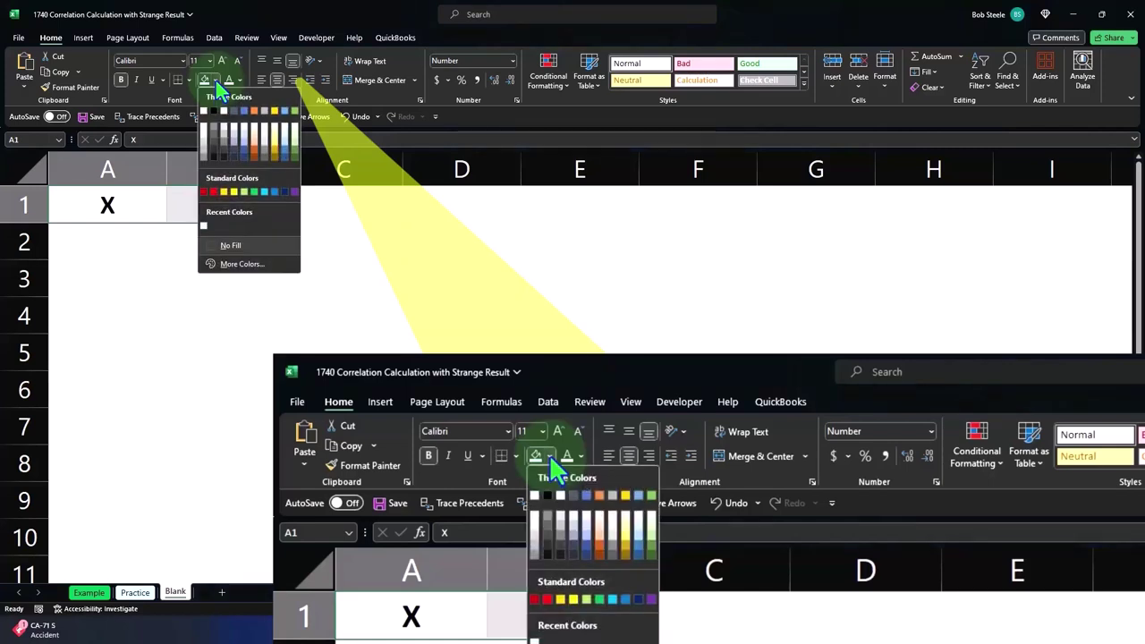
click(215, 116)
click(229, 83)
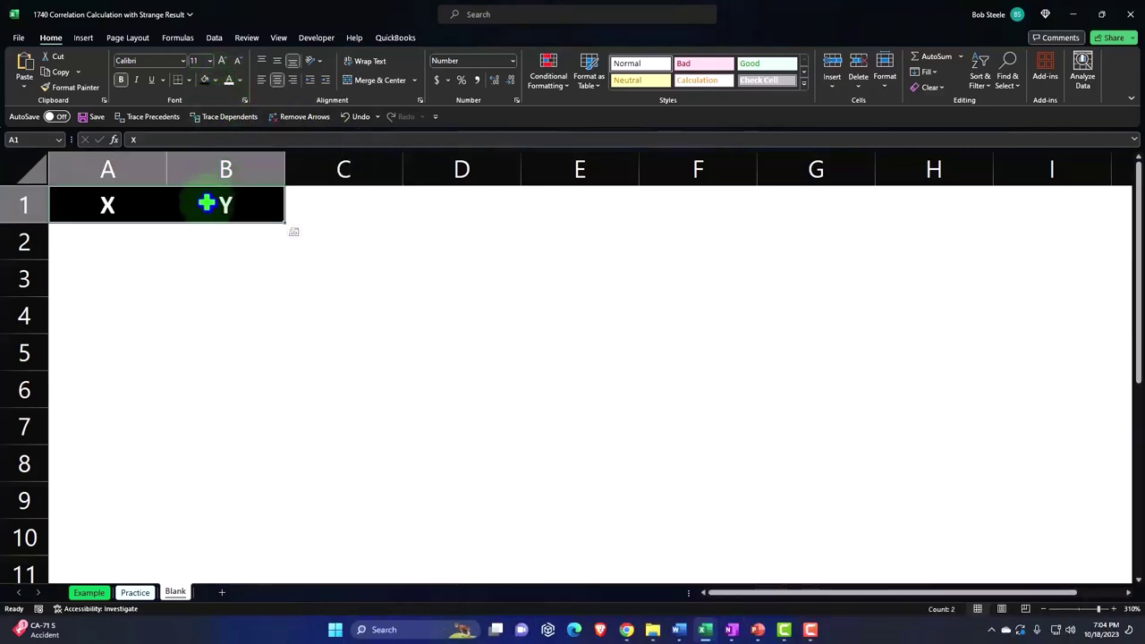
click(192, 243)
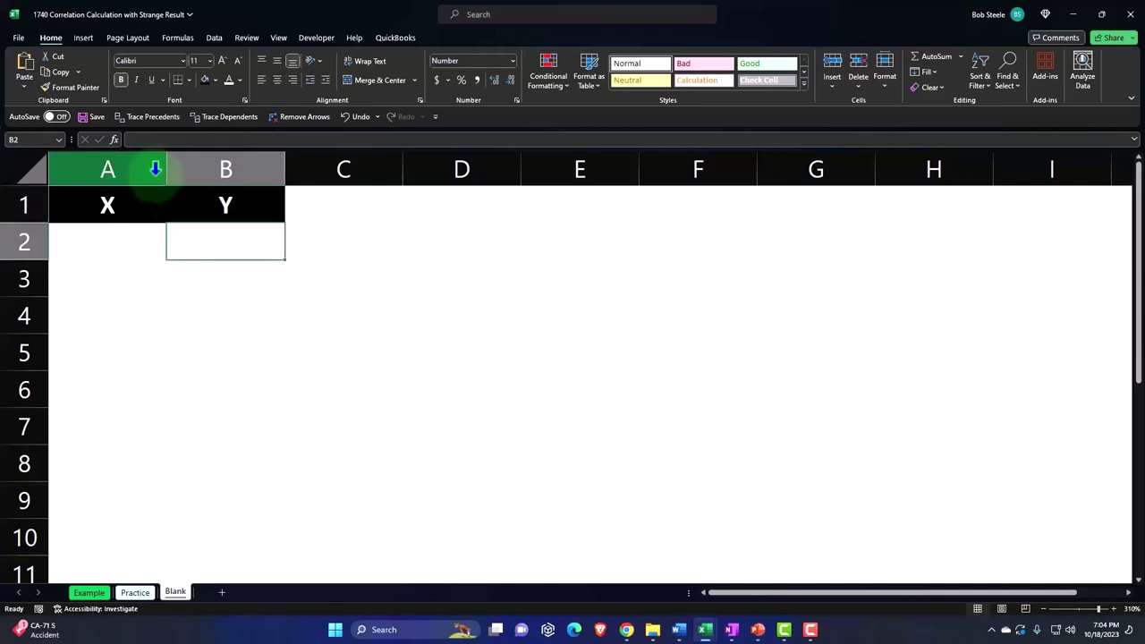
Narrow columns A and B and enter X values 1, 2, 3, 4, 5, 0 in A2:A7
mouse_move(155, 169)
mouse_down()
mouse_move(171, 172)
mouse_move(104, 171)
mouse_up()
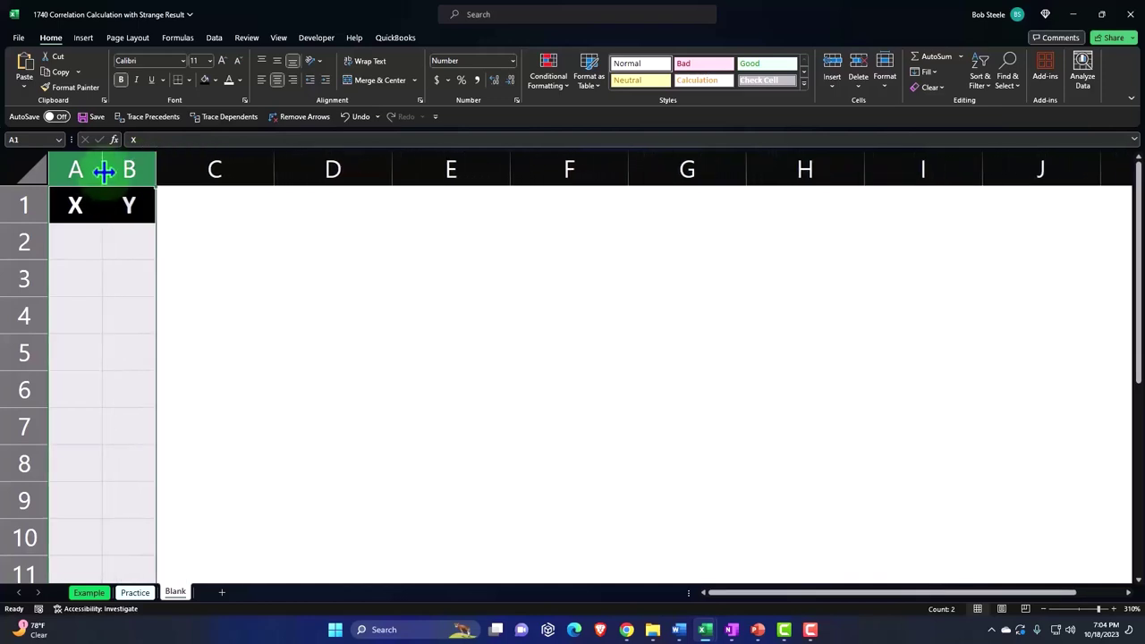
click(85, 234)
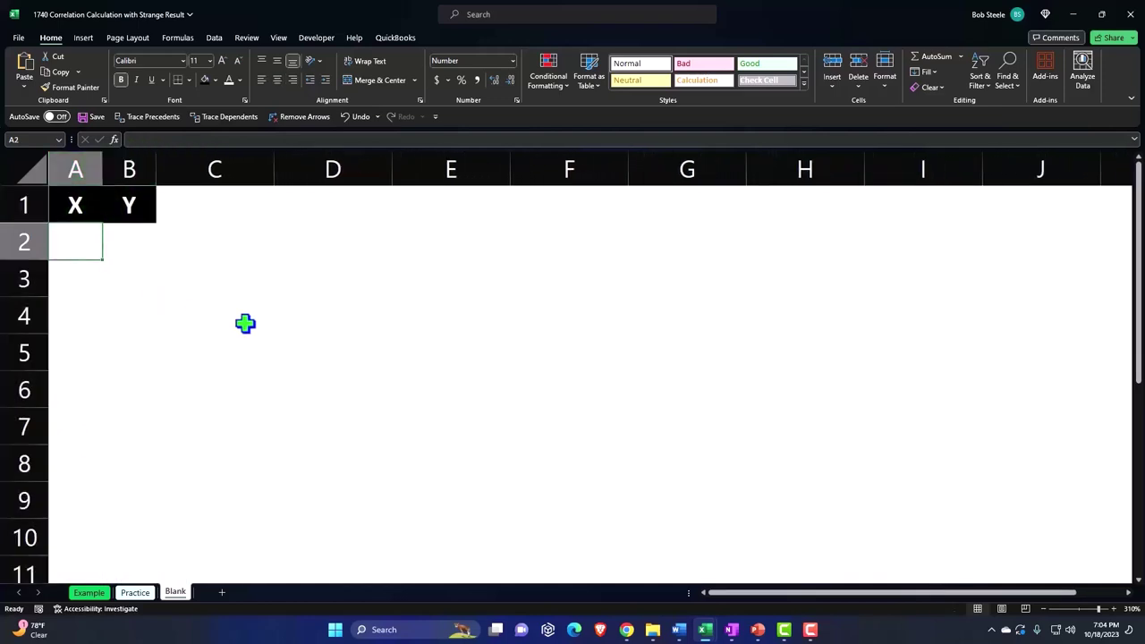
text(1 2)
key(Return)
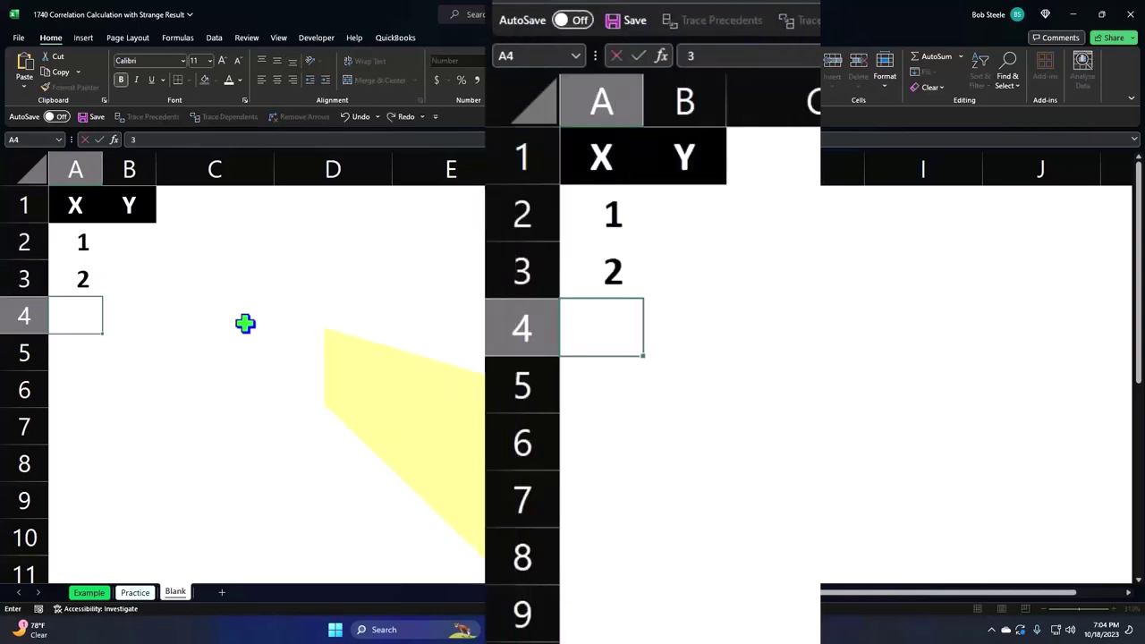
text(3 4 5 )
text(0)
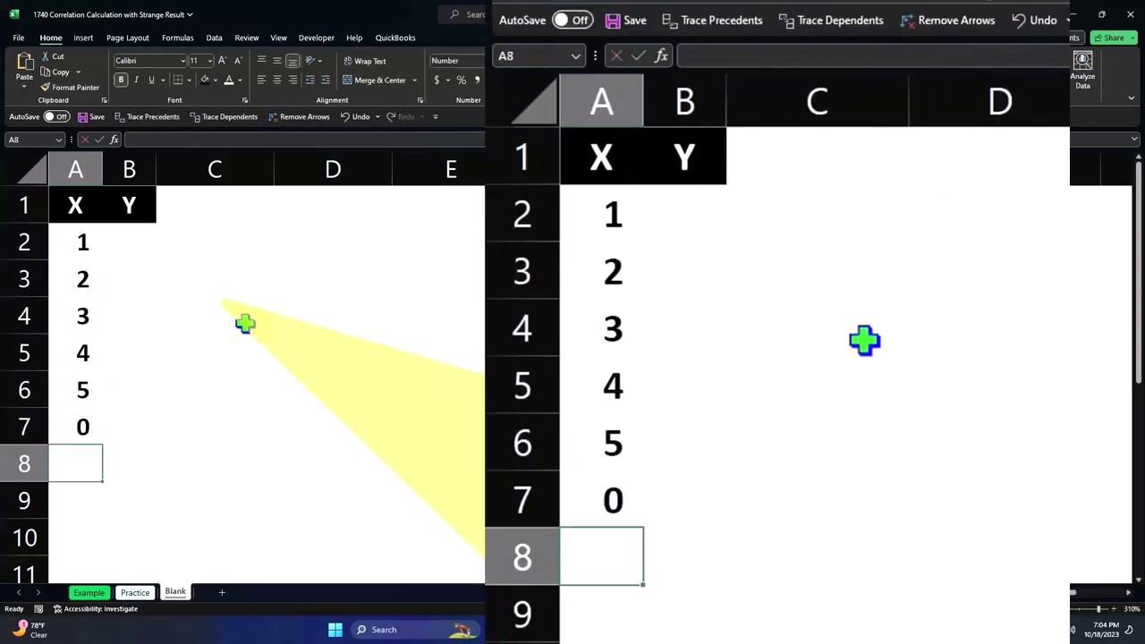
key(Up)
key(Up)
key(Up)
key(Up)
key(Up)
key(Up)
Enter Y values 1, 2, 3, 4, 5, 7 in B2:B7 and check them
key(Right)
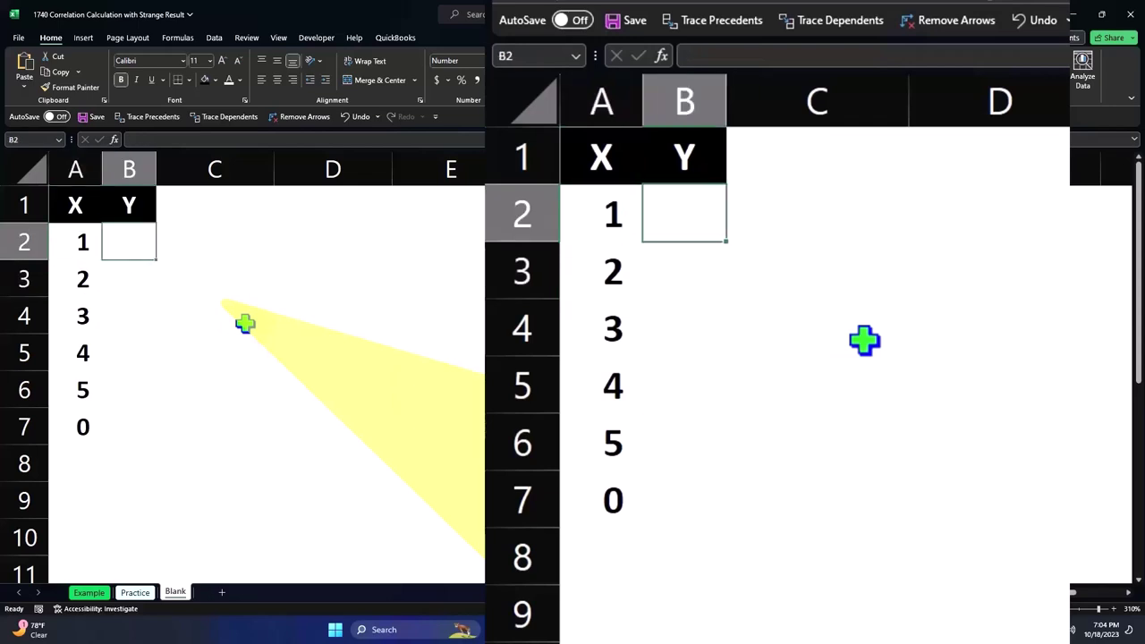
text(1 2 )
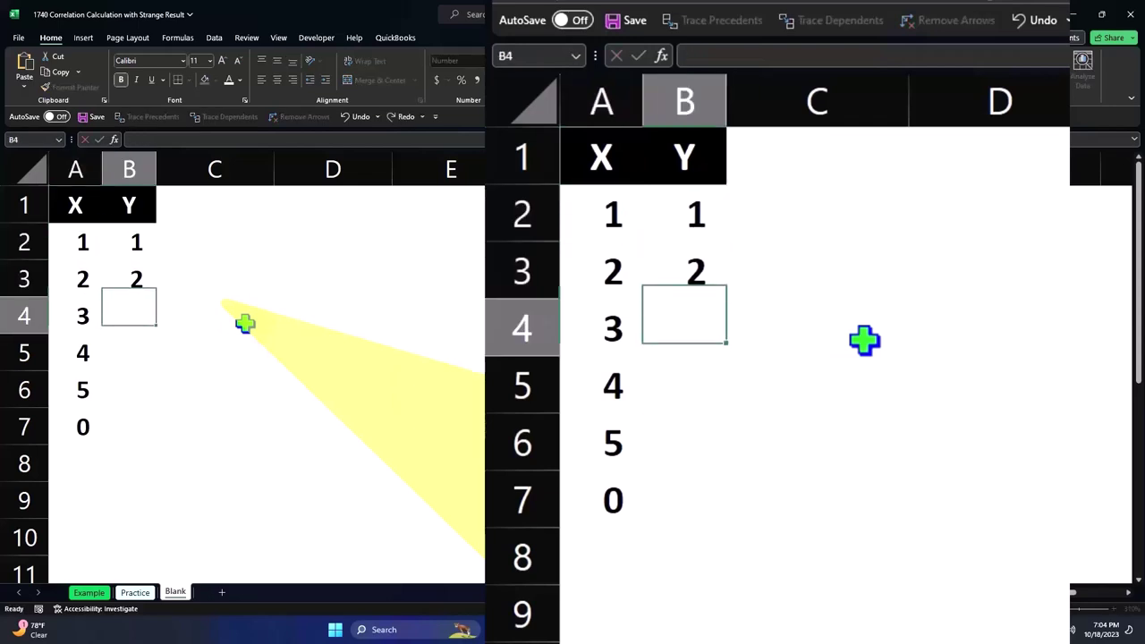
text(3 4 )
text(5 )
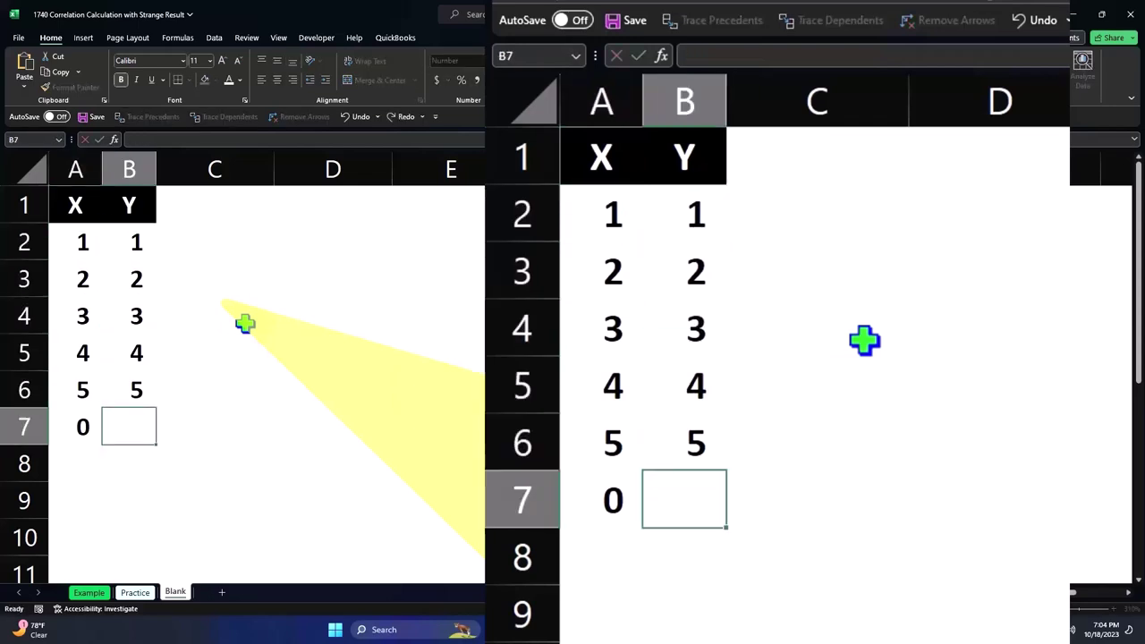
text(7)
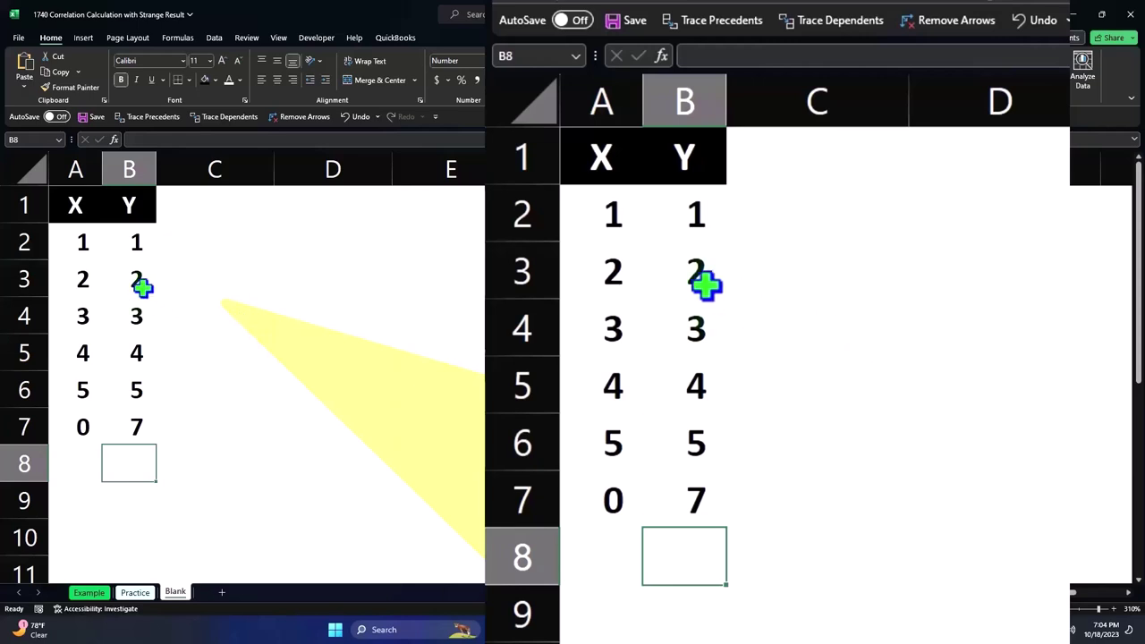
click(128, 250)
key(Down)
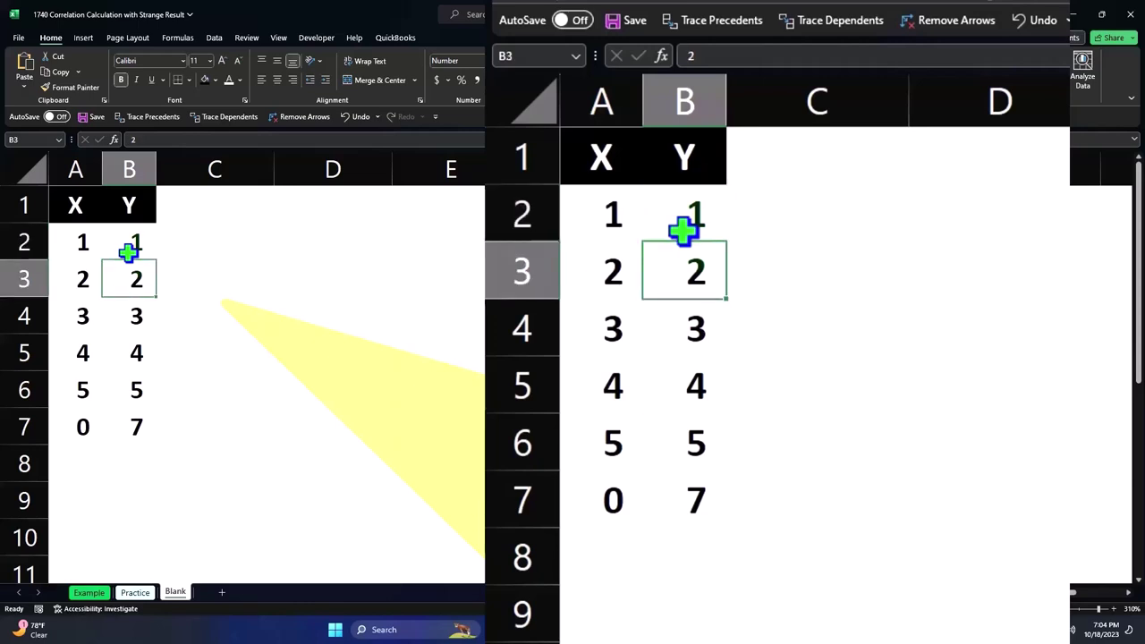
key(Down)
key(Down)
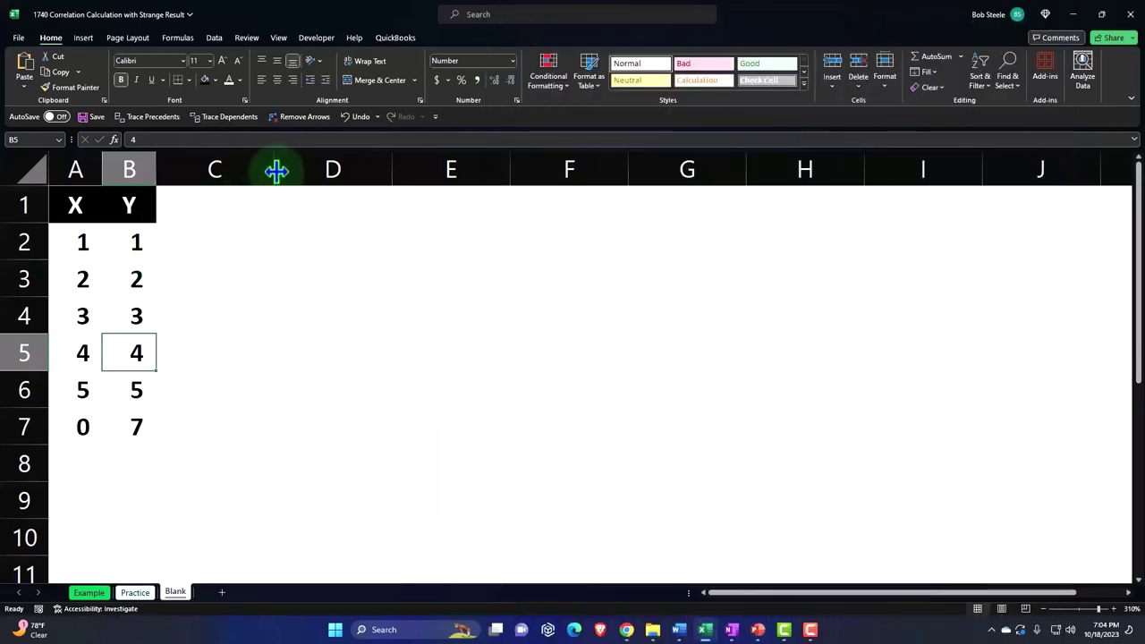
Narrow column C and add E1:F1 headers linked to A1 and B1, with matching header formatting
drag(276, 170, 181, 170)
click(194, 173)
click(232, 208)
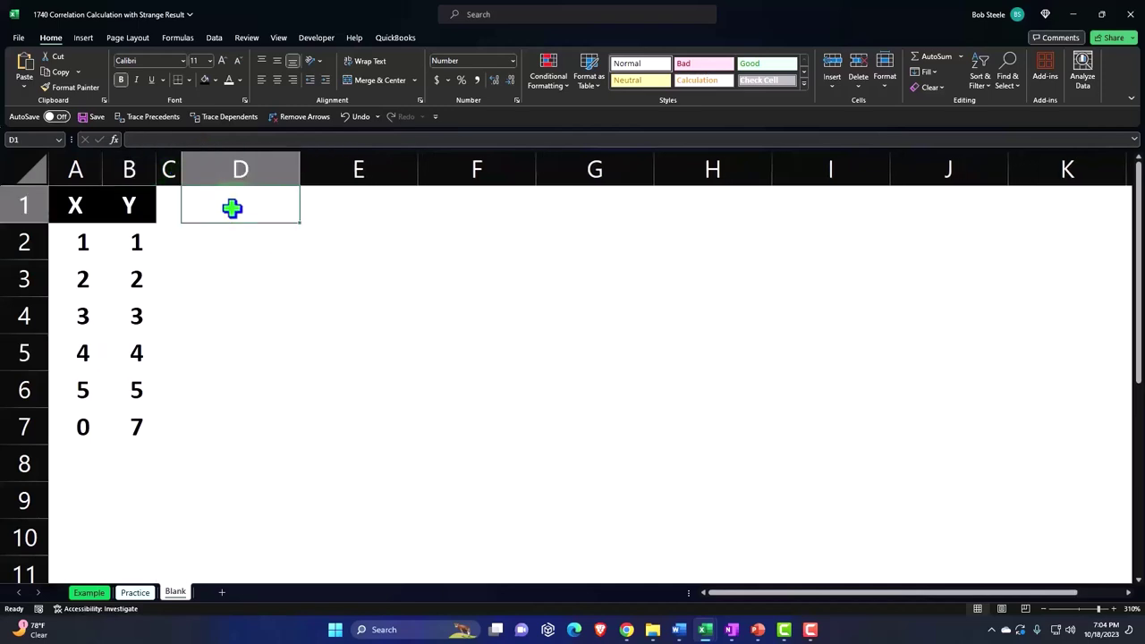
click(335, 203)
text(=)
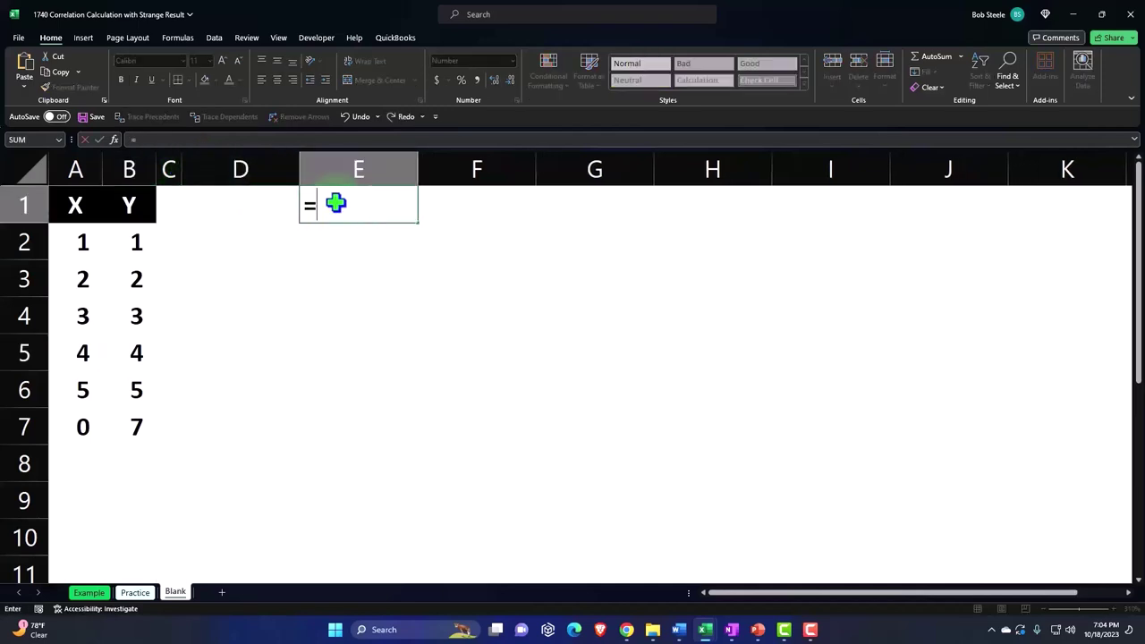
key(Left)
key(Left)
key(Left)
key(Tab)
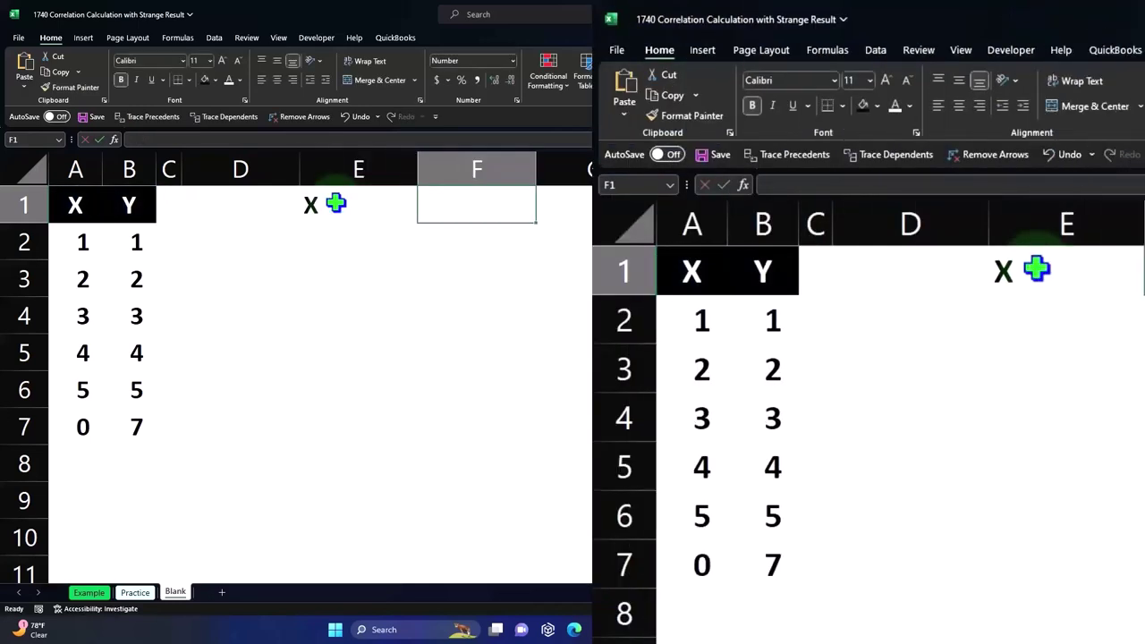
text(=)
key(Left)
key(Left)
key(Left)
key(Left)
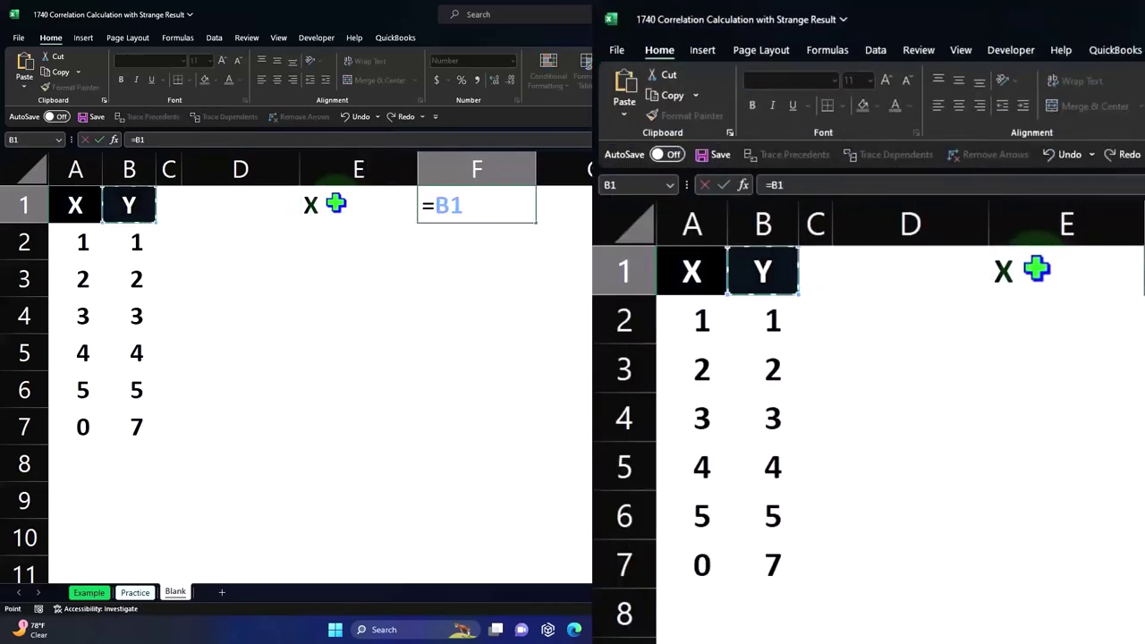
key(Return)
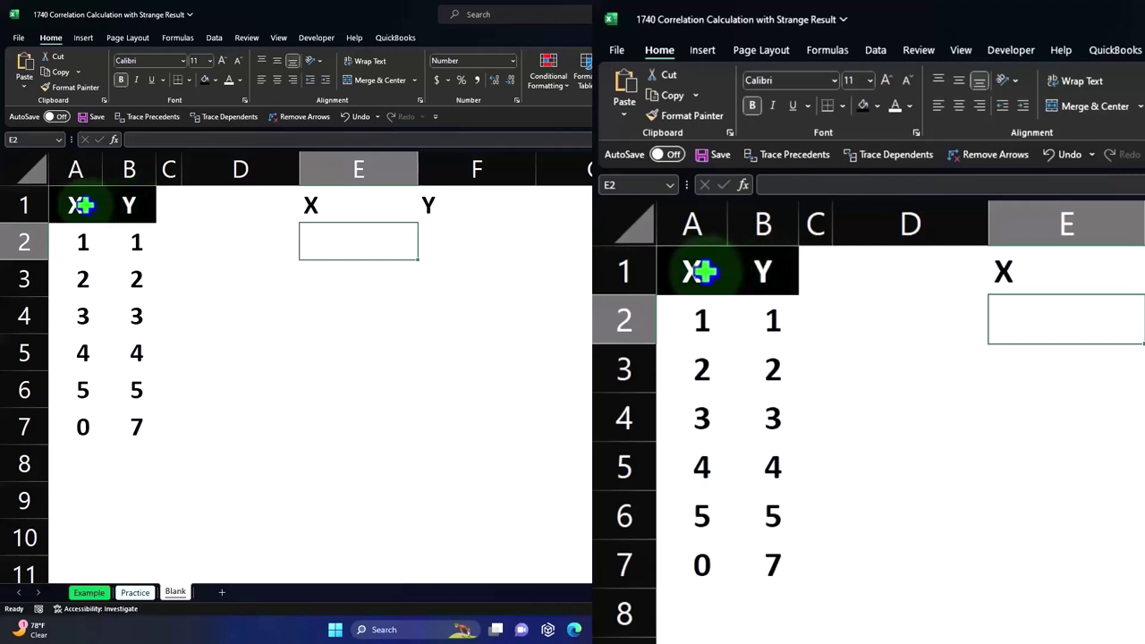
click(80, 206)
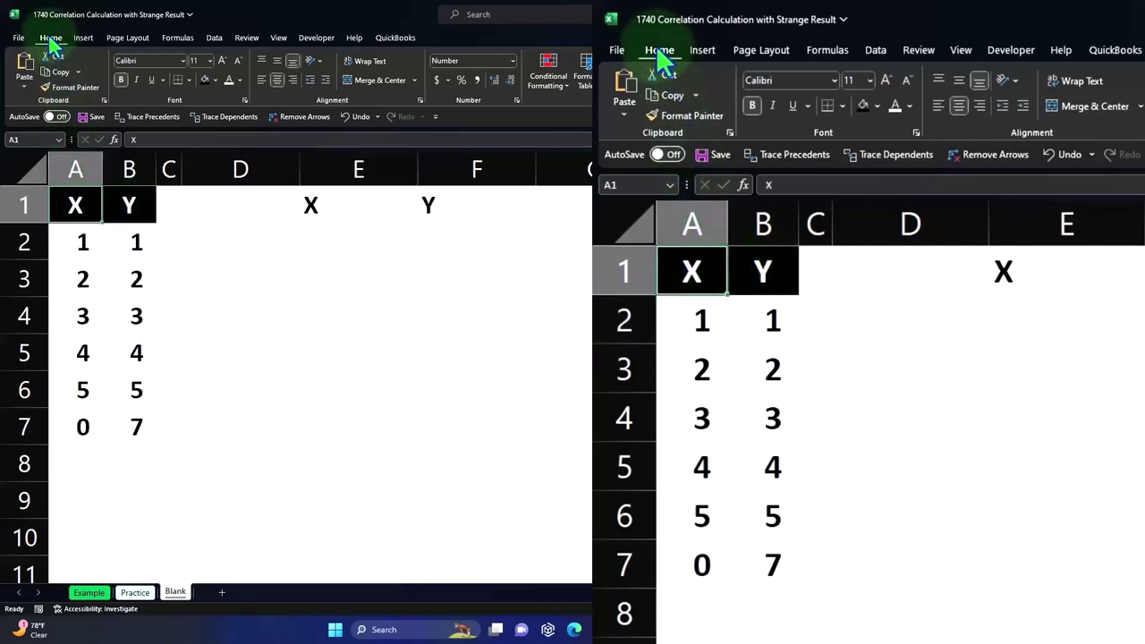
click(63, 89)
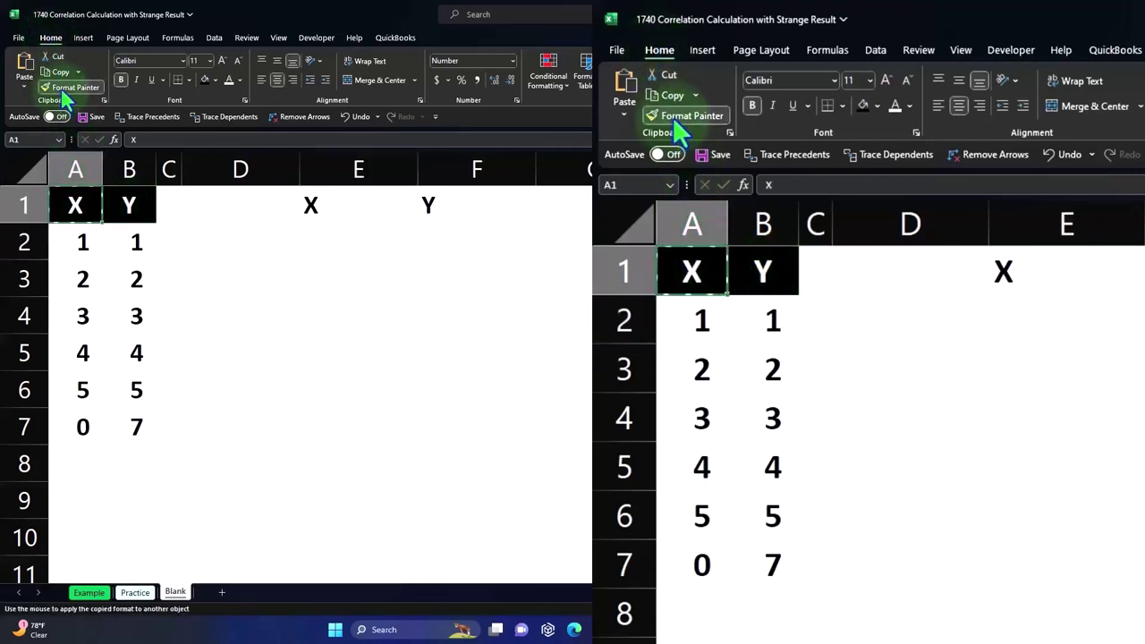
drag(379, 201, 447, 205)
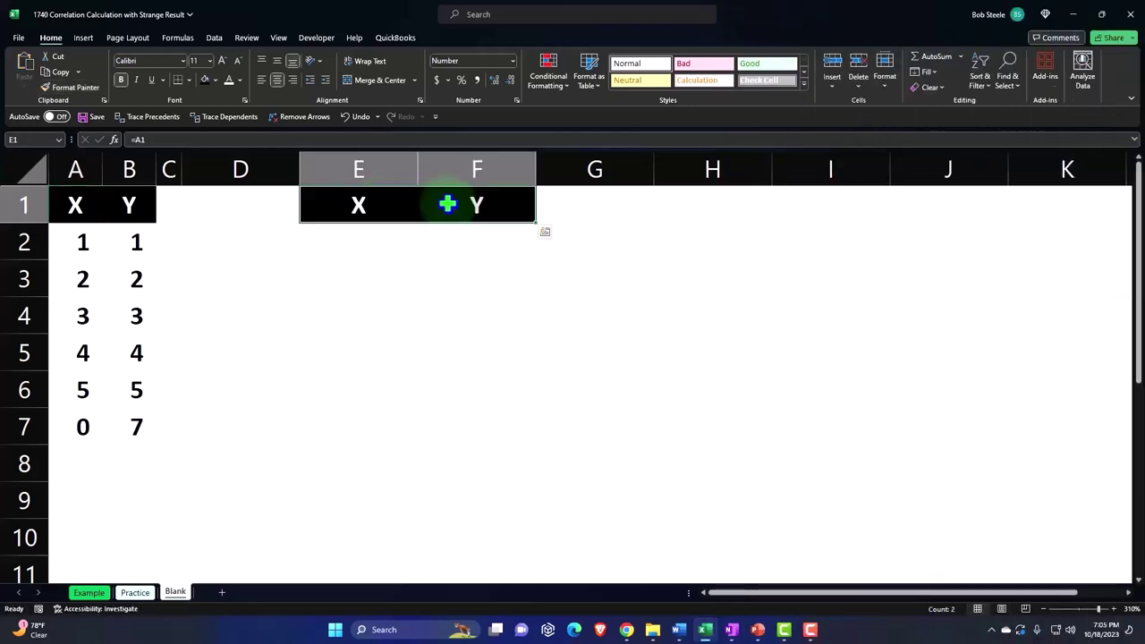
Label D2 'Mean' and D3 'SD'
click(264, 237)
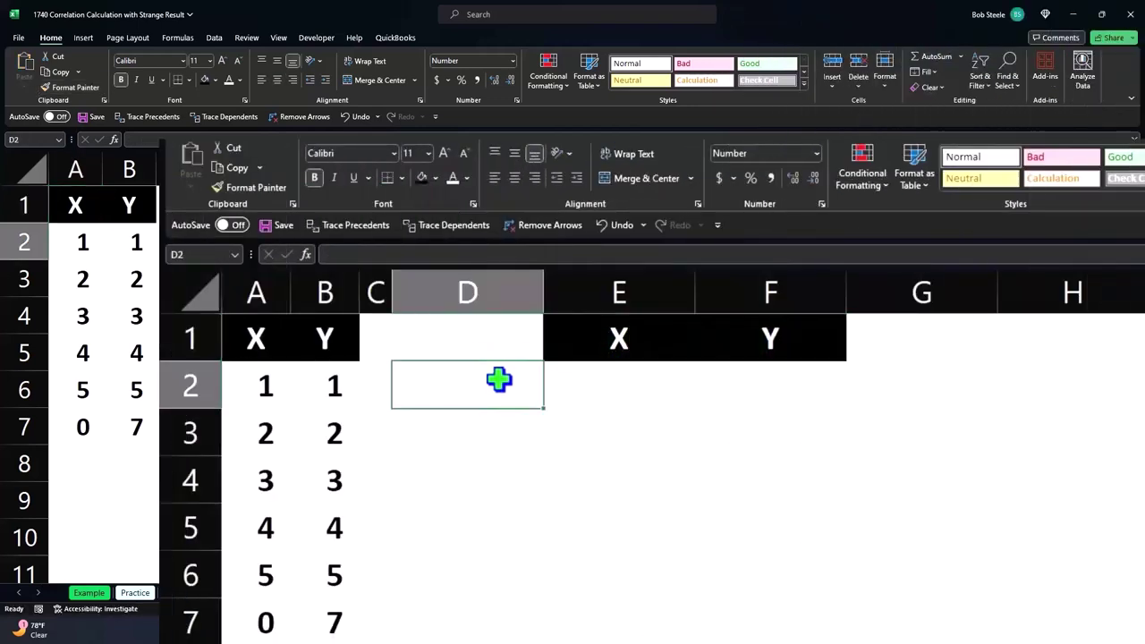
text(Mean)
key(Return)
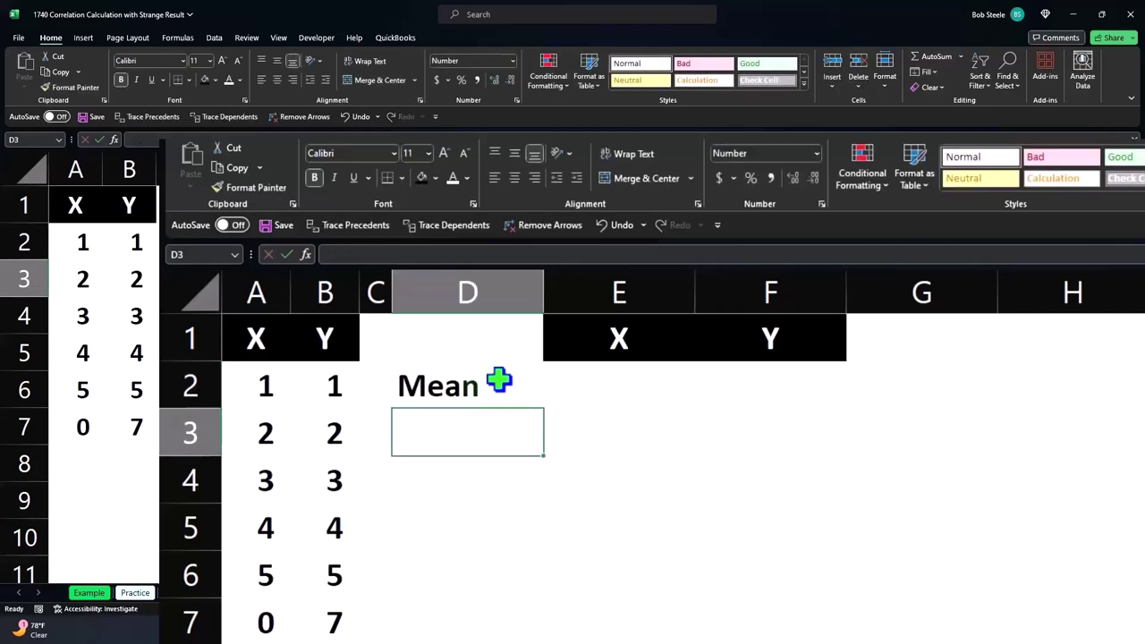
text(SD)
key(Tab)
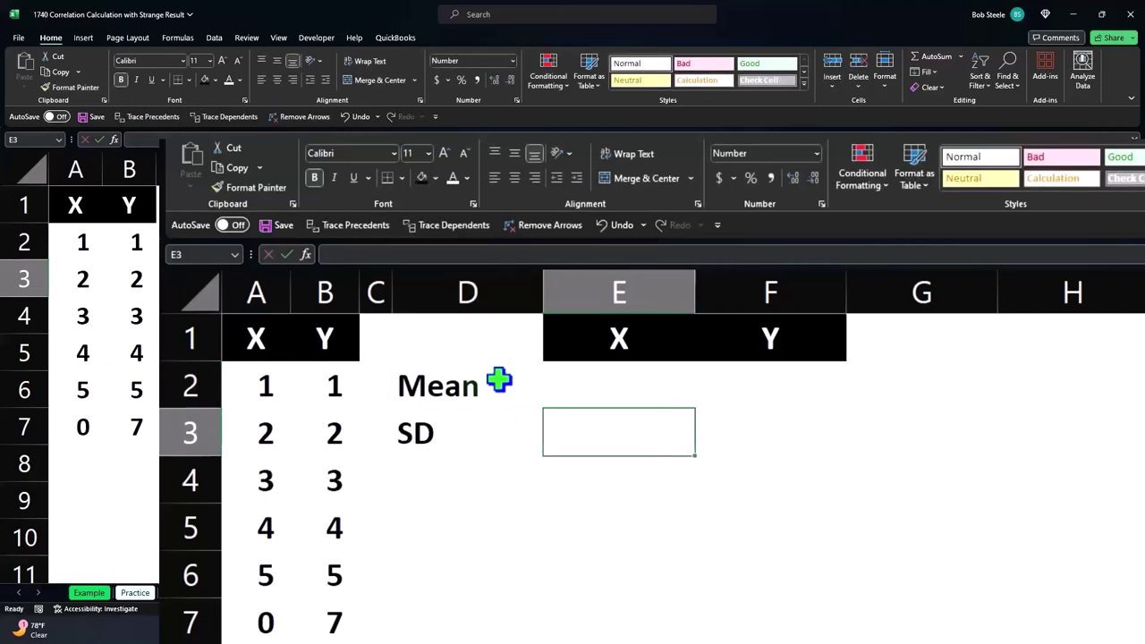
Put =AVERAGE(A2:A7) in E2 at two decimals and copy it across to F2
key(Up)
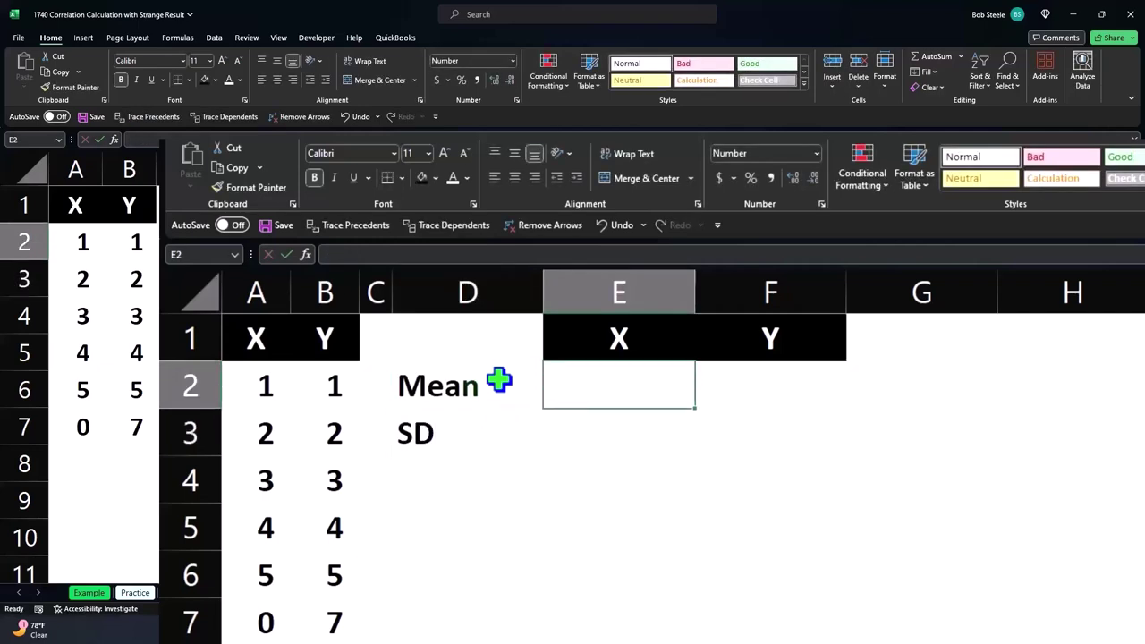
text(=aver)
key(Tab)
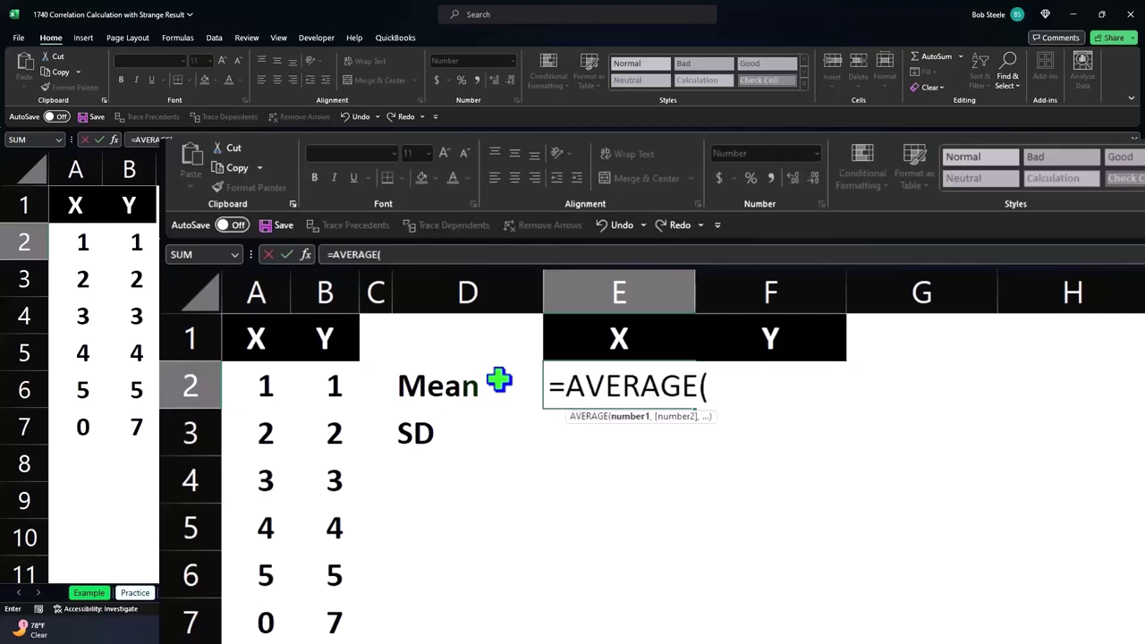
key(Left)
key(Left)
key(Left)
key(Left)
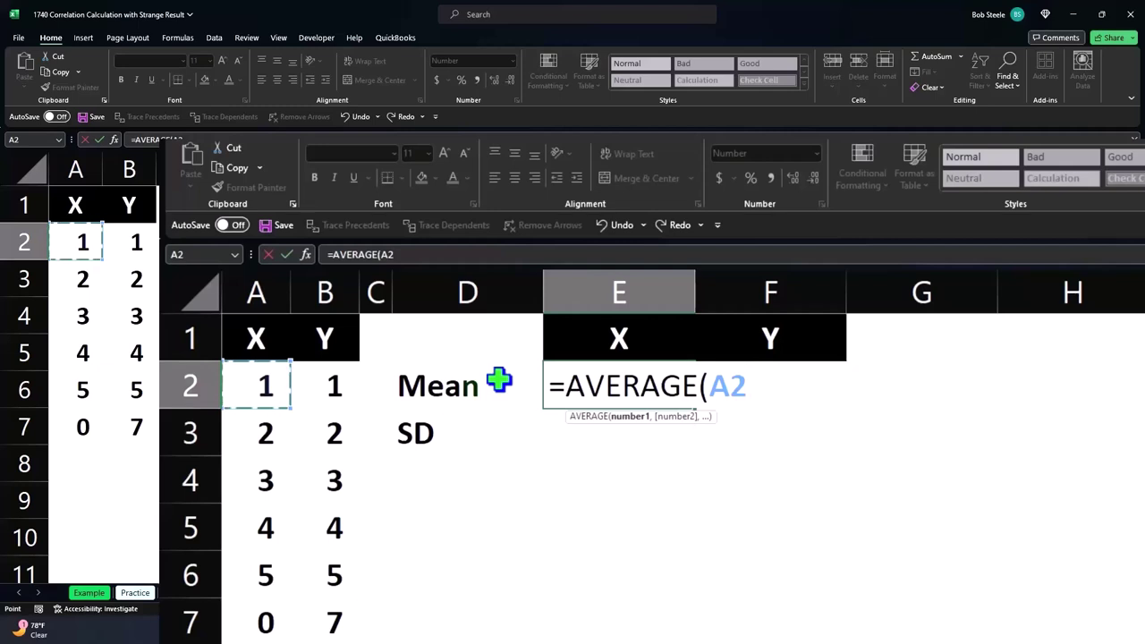
key(ctrl+shift+Down)
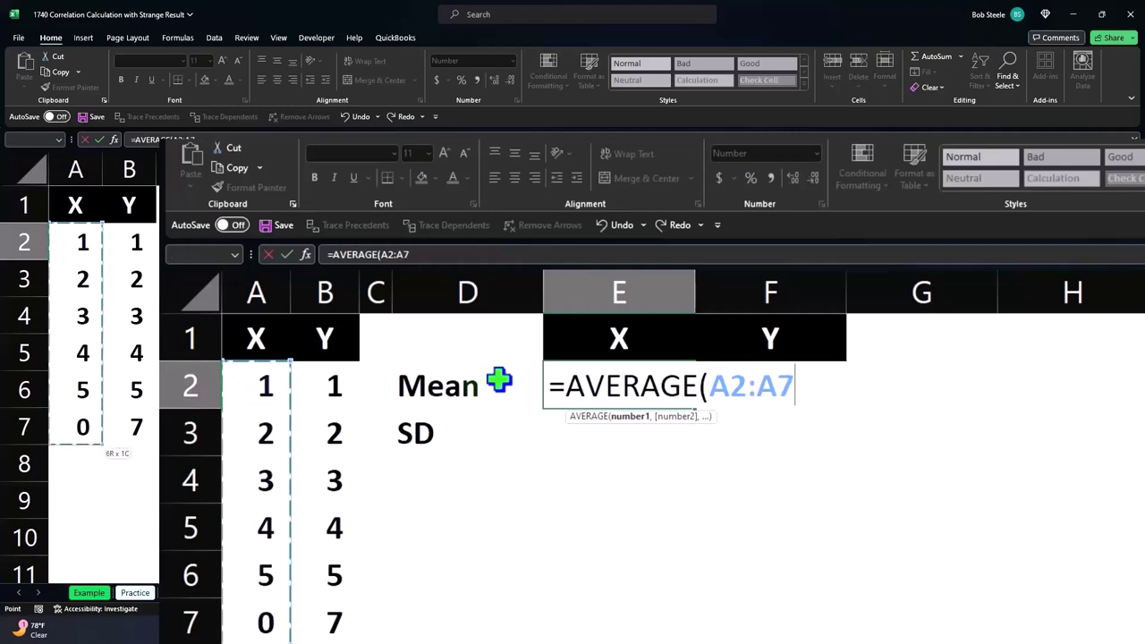
key(Return)
key(Up)
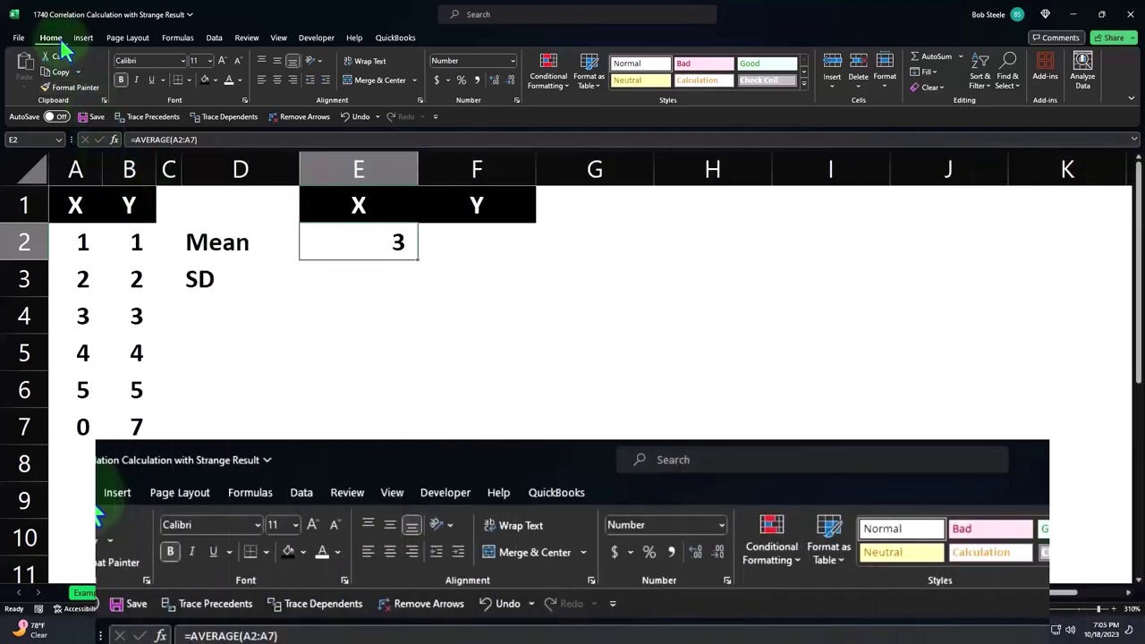
click(493, 79)
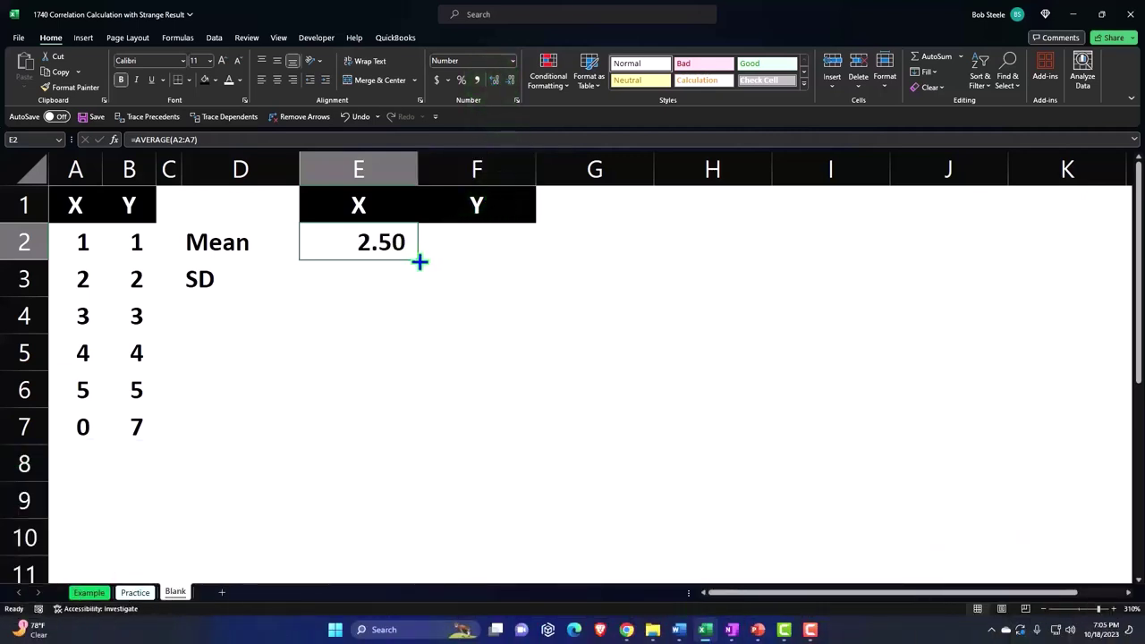
drag(420, 262, 507, 258)
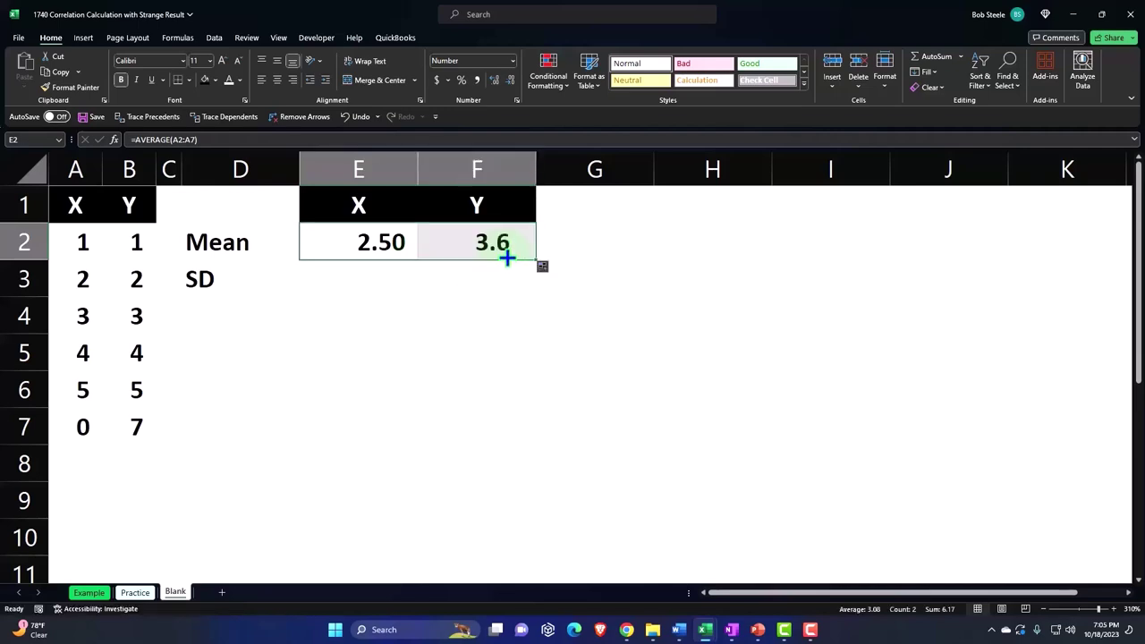
double_click(507, 252)
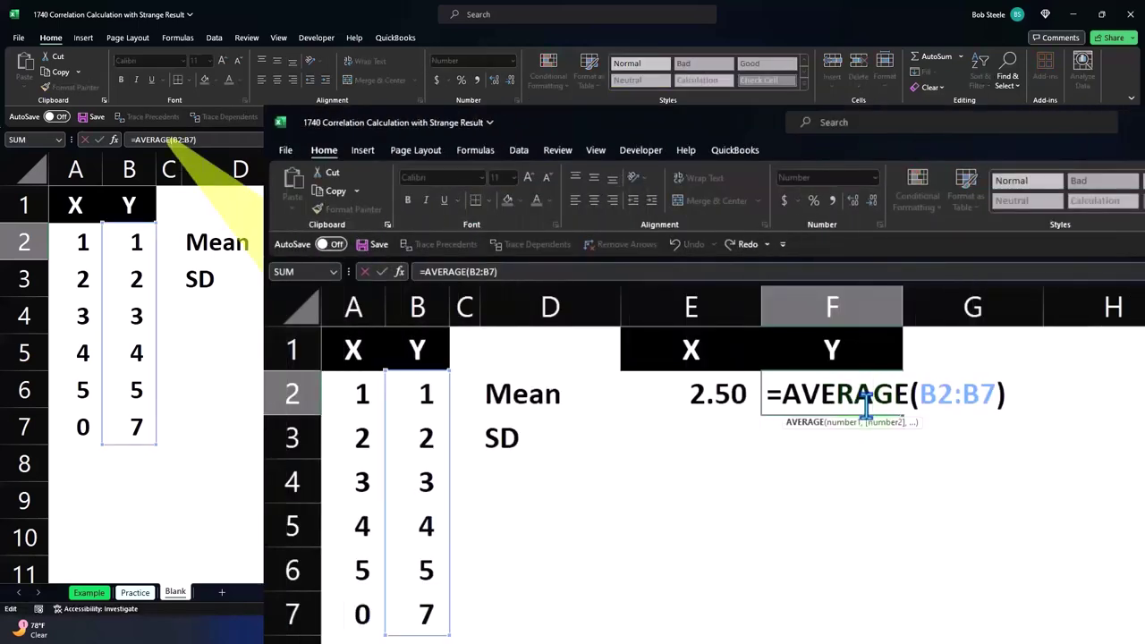
Enter the X standard deviation =STDEV.S(A2:A7) in E3, shown to two decimals
key(Return)
key(Left)
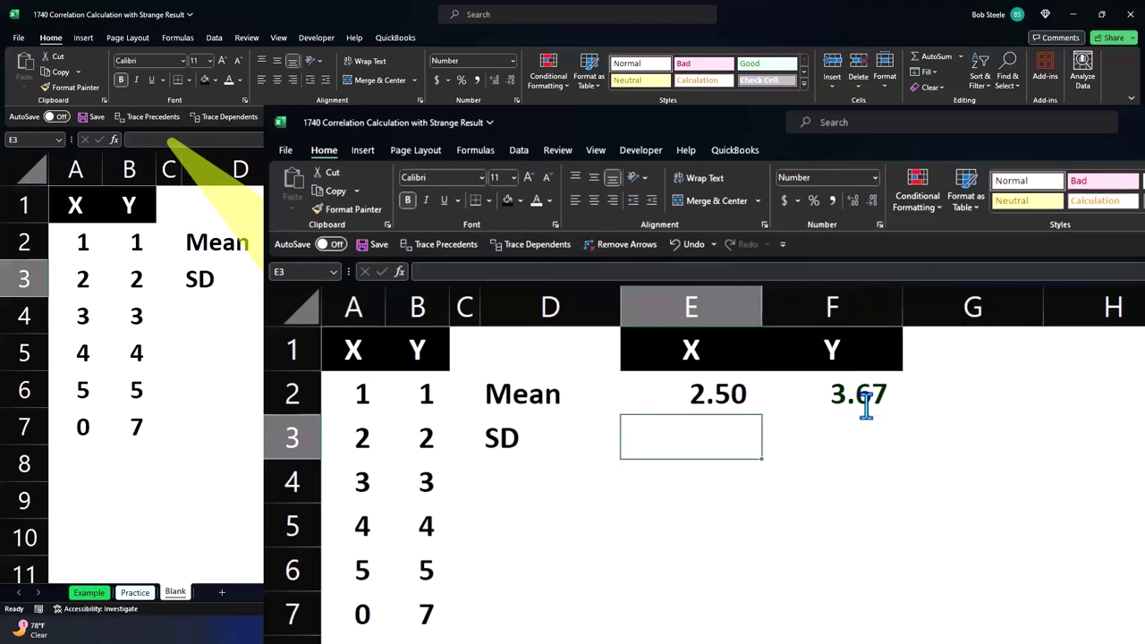
text(=st)
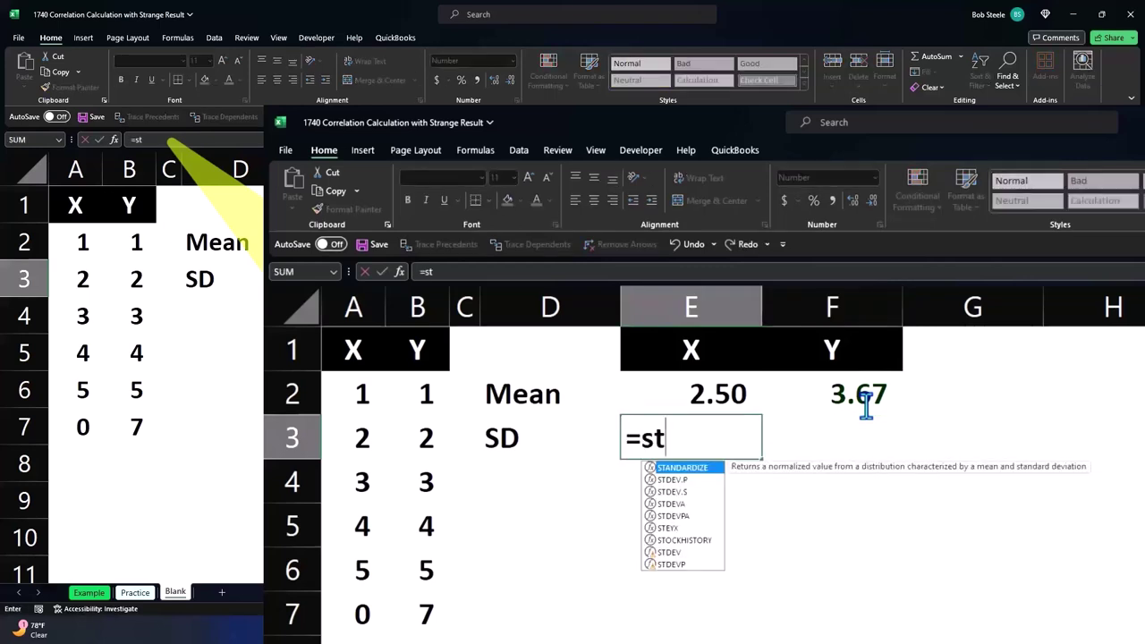
key(Down)
key(Down)
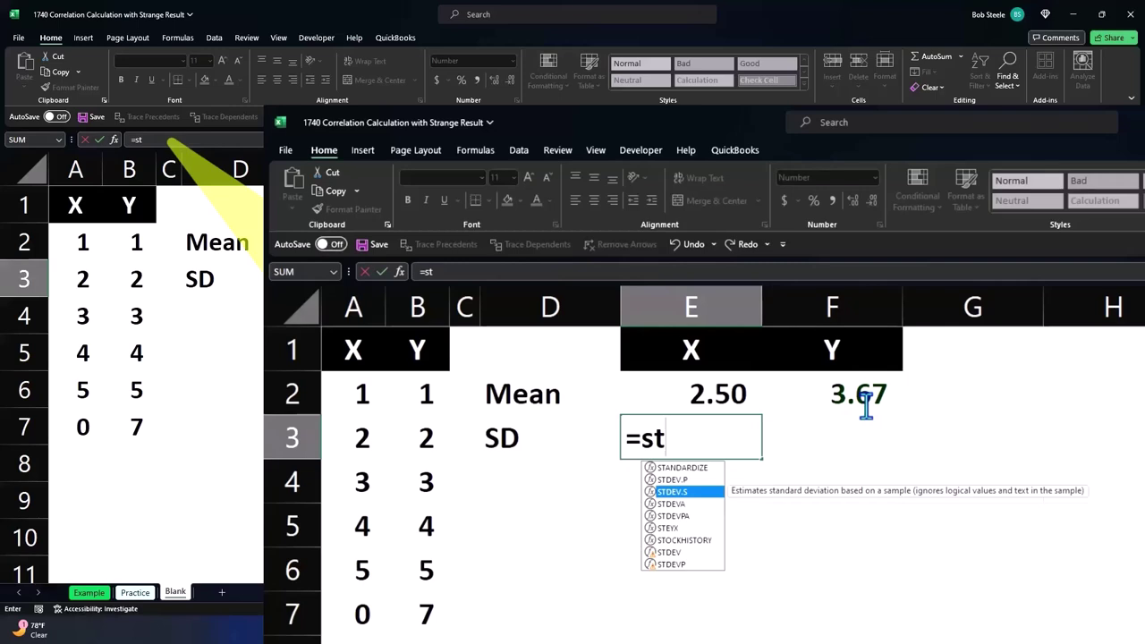
key(Tab)
key(Left)
key(Left)
key(Left)
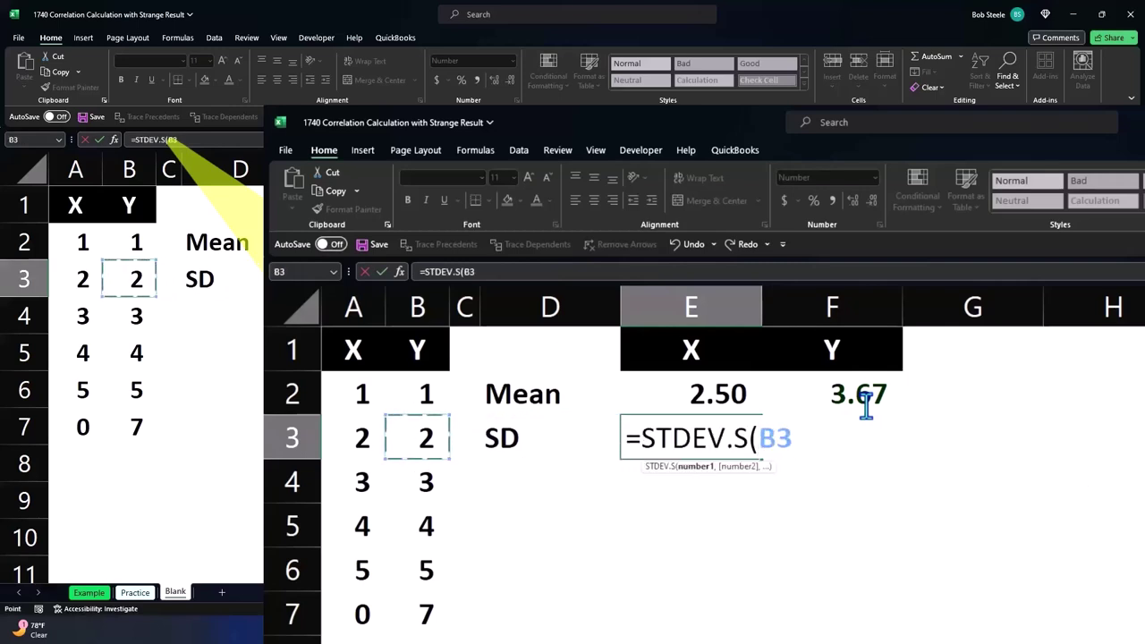
key(Left)
key(Up)
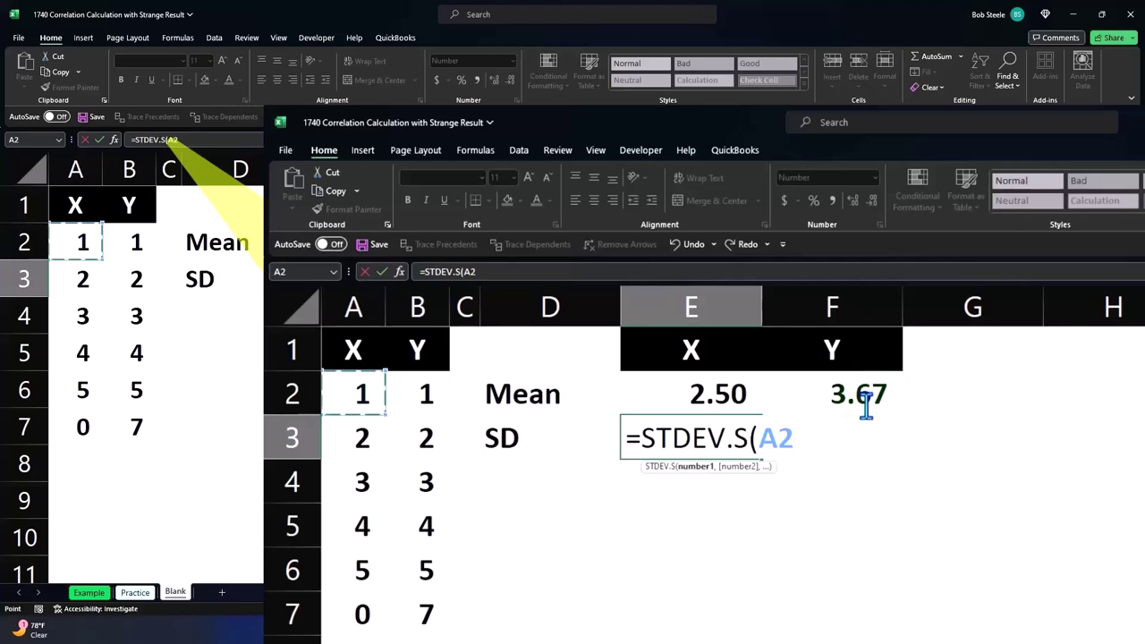
key(ctrl+shift+Down)
key(ctrl+Return)
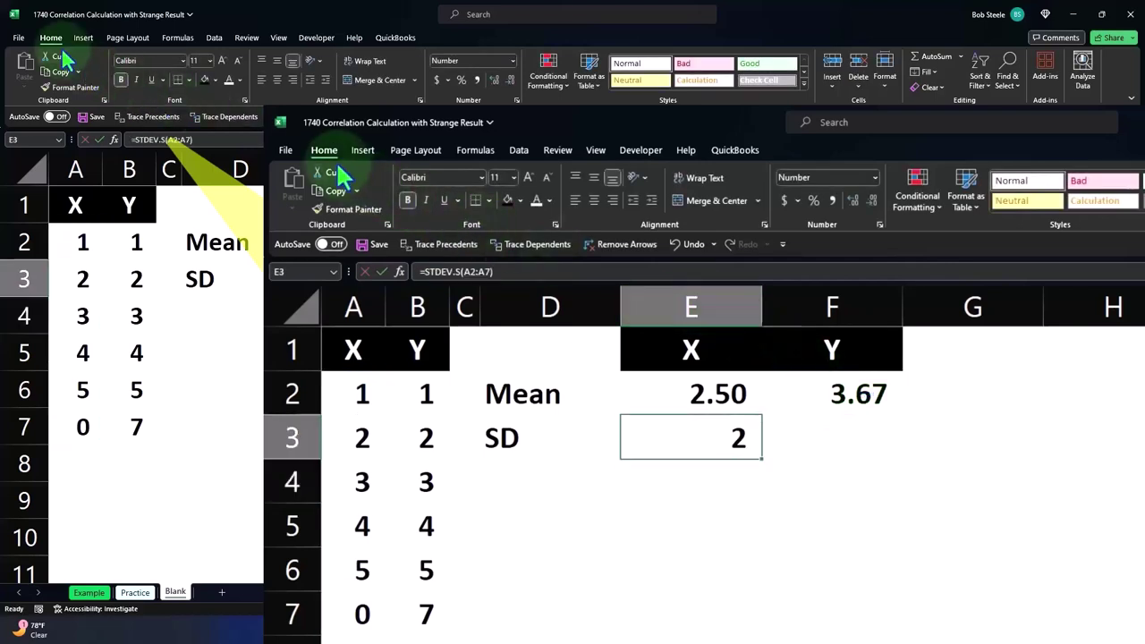
click(851, 201)
click(851, 201)
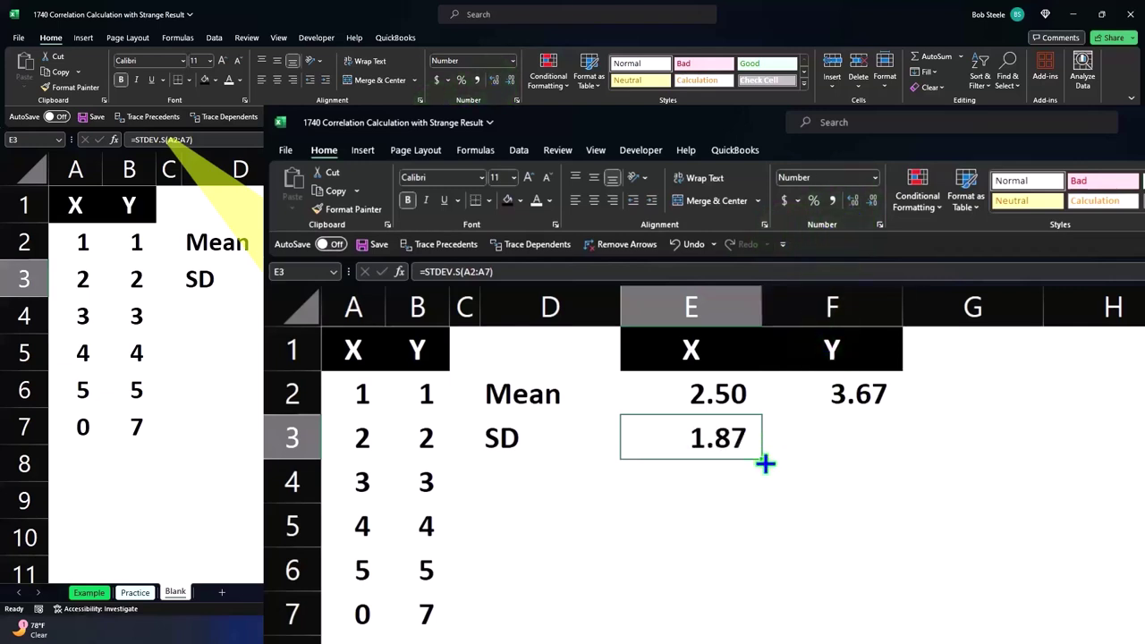
Copy the SD formula to F3, giving the Y SD of 2.16
drag(767, 462, 815, 456)
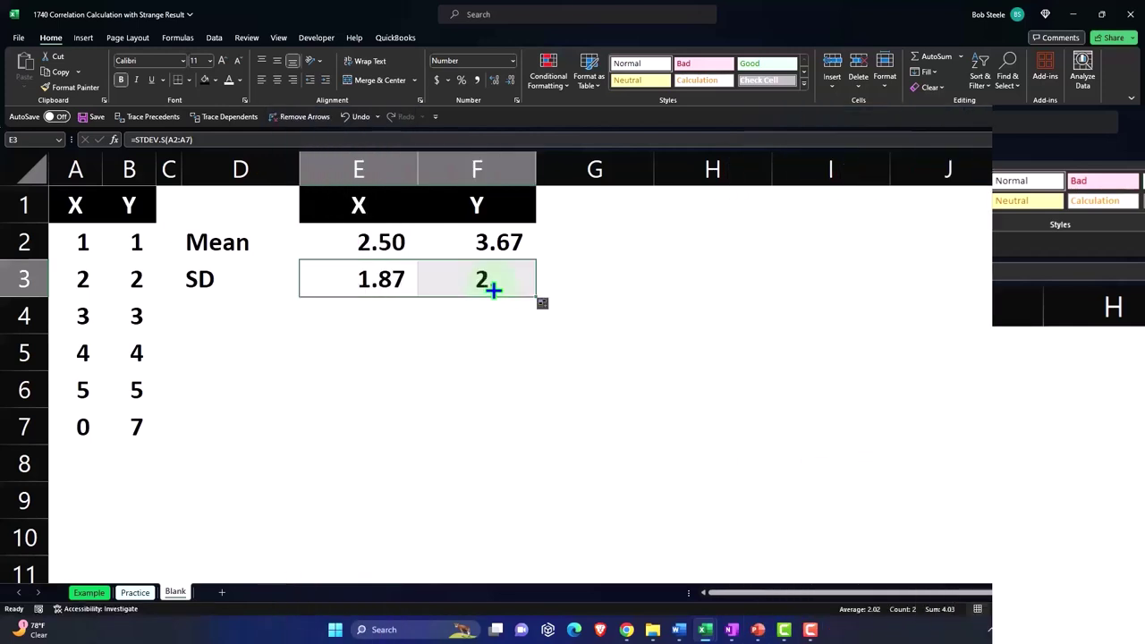
double_click(493, 289)
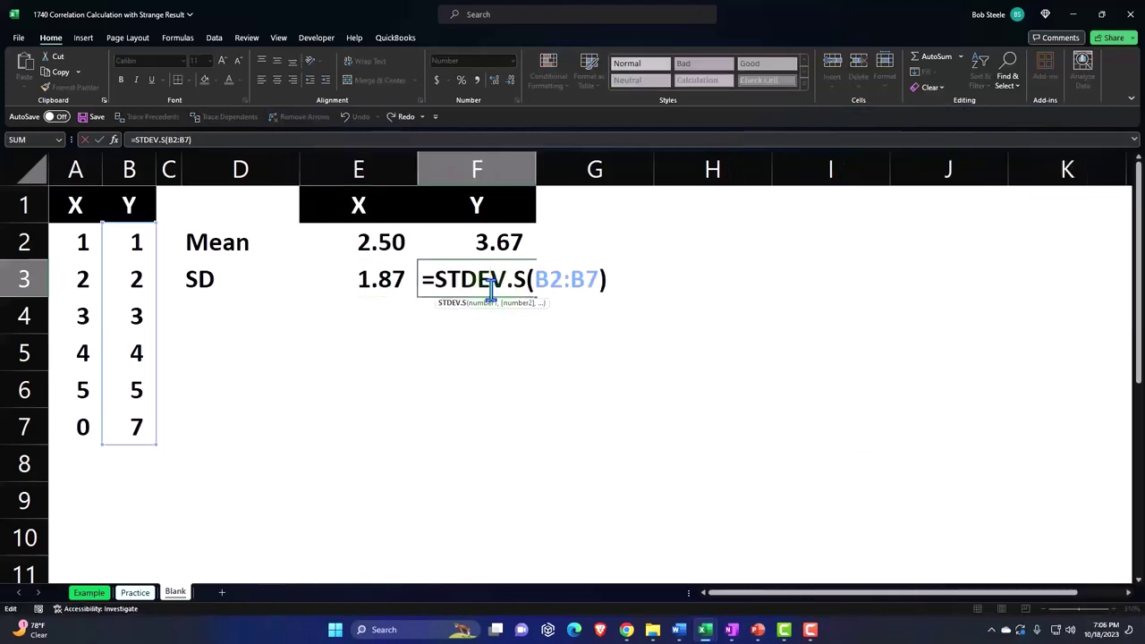
key(Return)
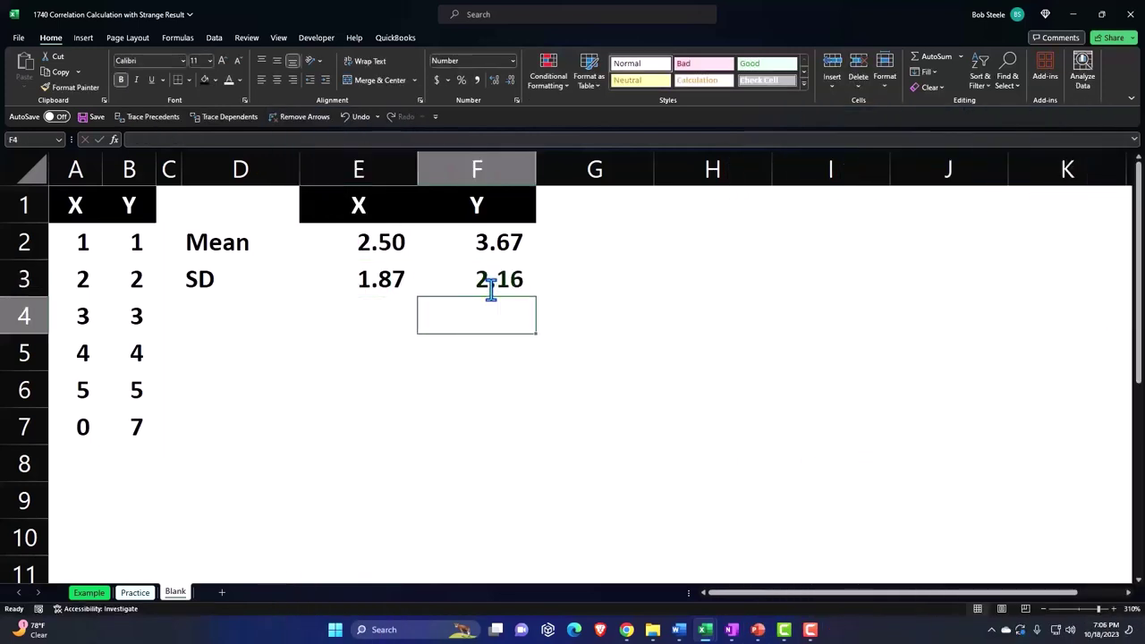
Narrow columns E and F and paste in the correlation formula picture
click(379, 161)
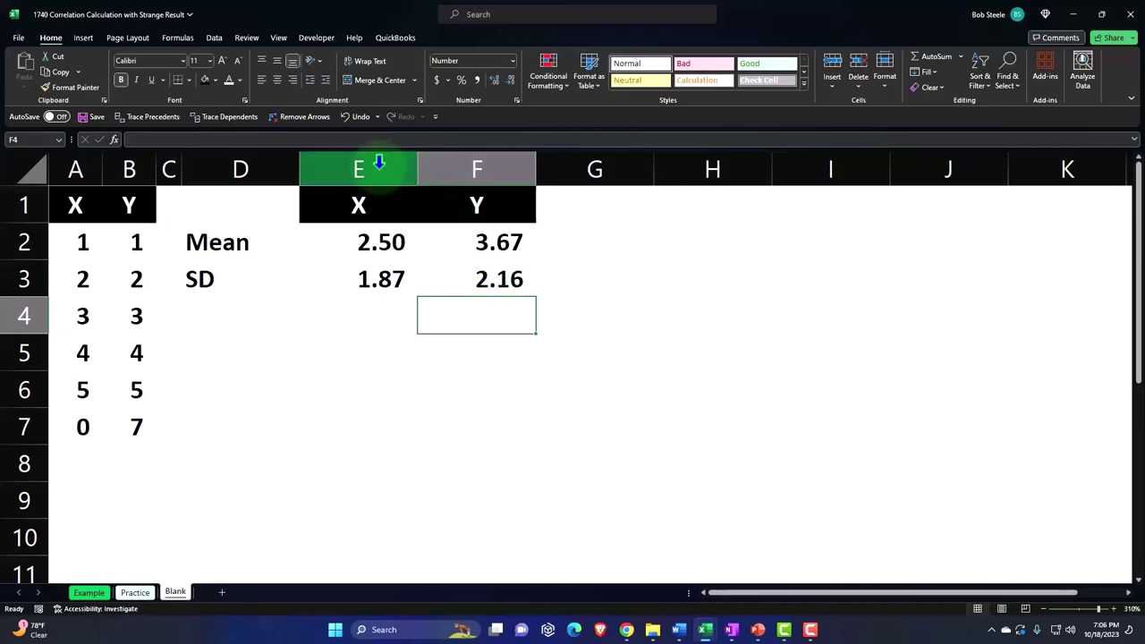
drag(380, 161, 421, 166)
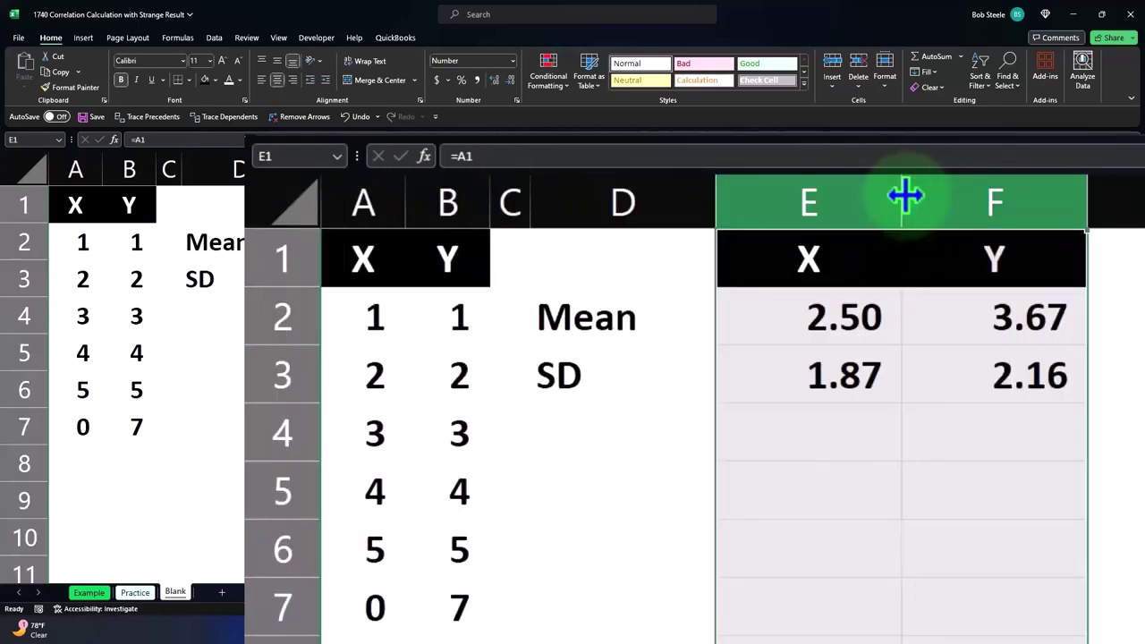
mouse_move(910, 188)
mouse_down()
mouse_move(861, 186)
mouse_move(841, 199)
mouse_up()
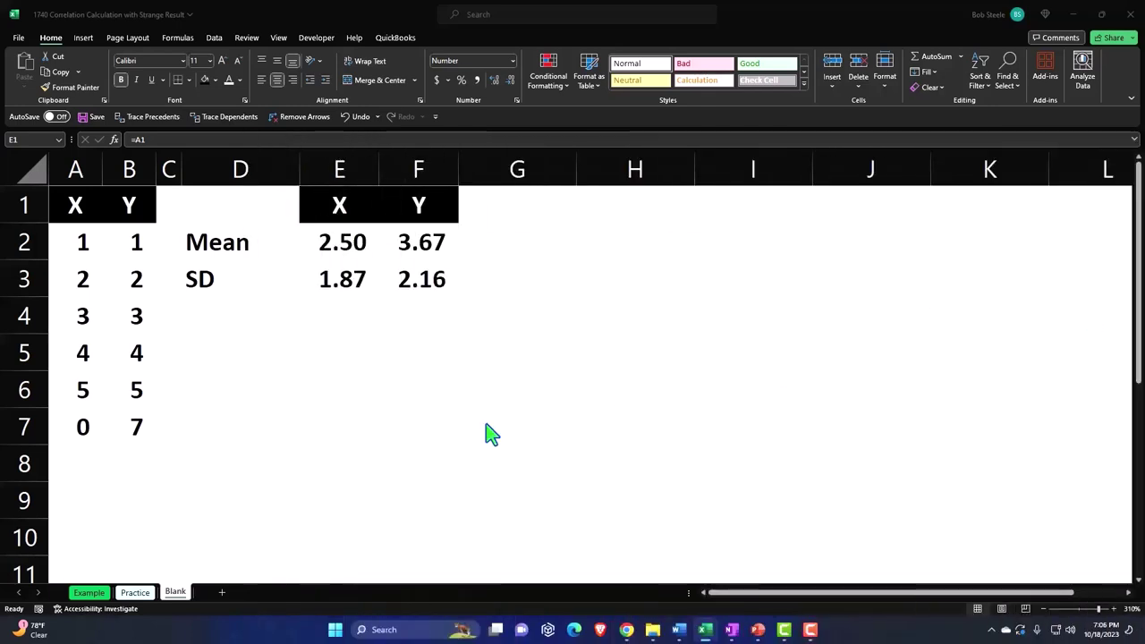
key(ctrl+v)
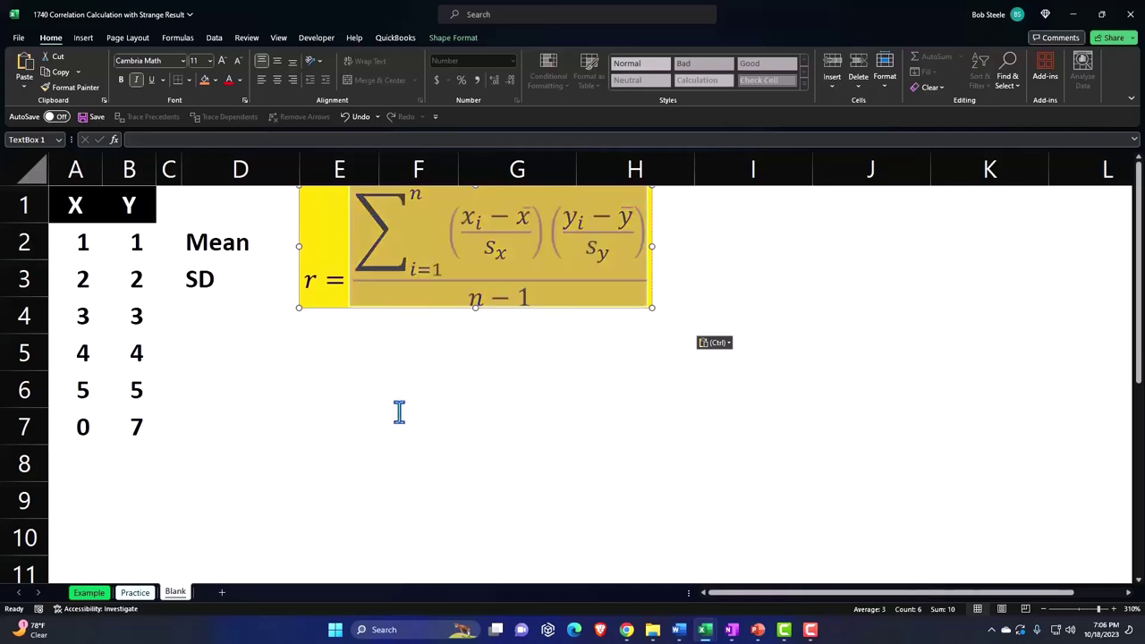
Move the formula box to about D5, resize it, and reduce its font size twice
drag(322, 336, 188, 475)
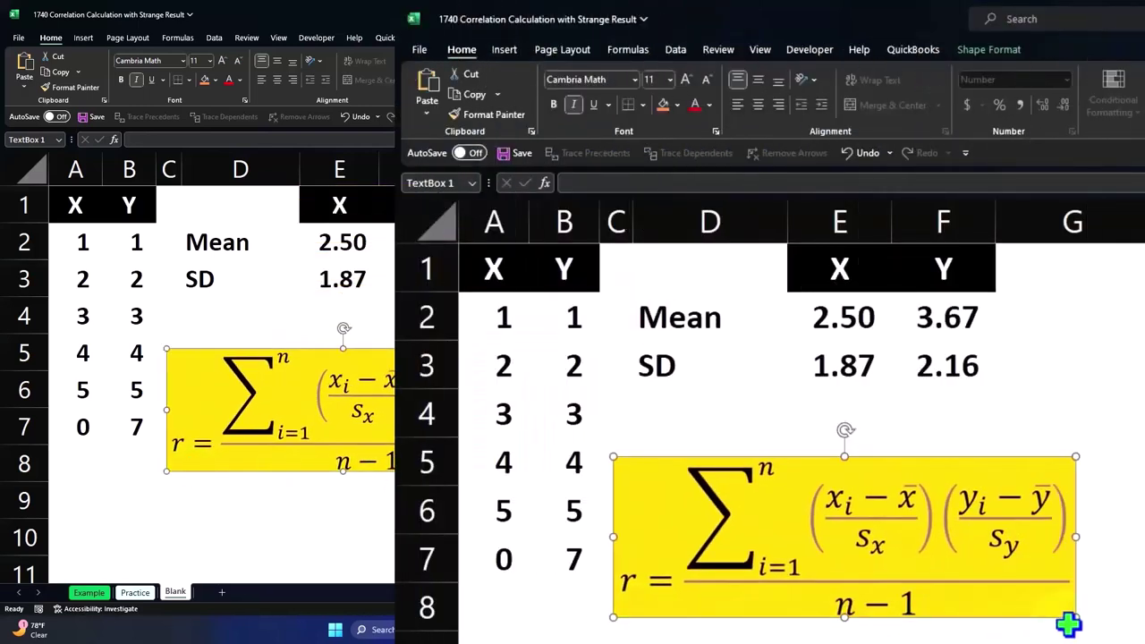
drag(1075, 618, 976, 578)
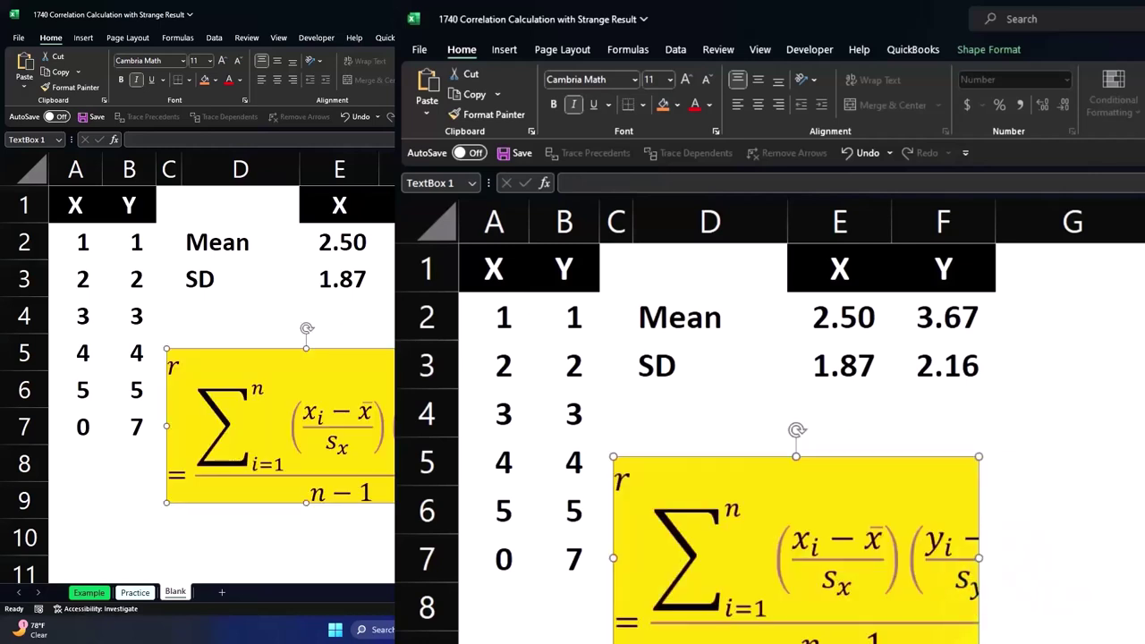
click(707, 80)
click(707, 81)
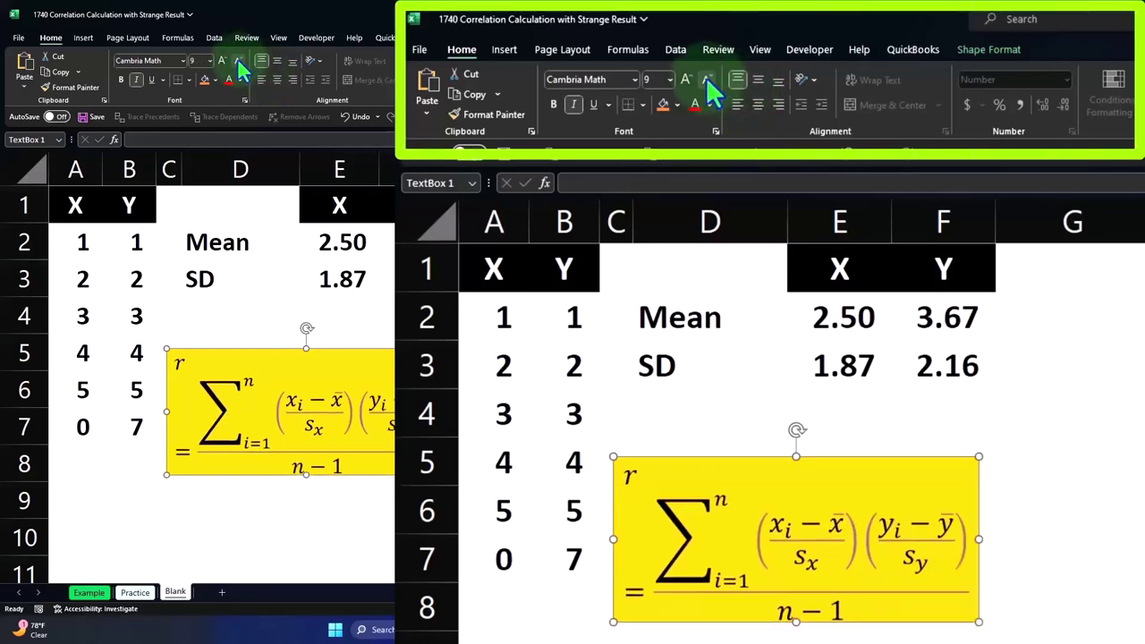
click(581, 316)
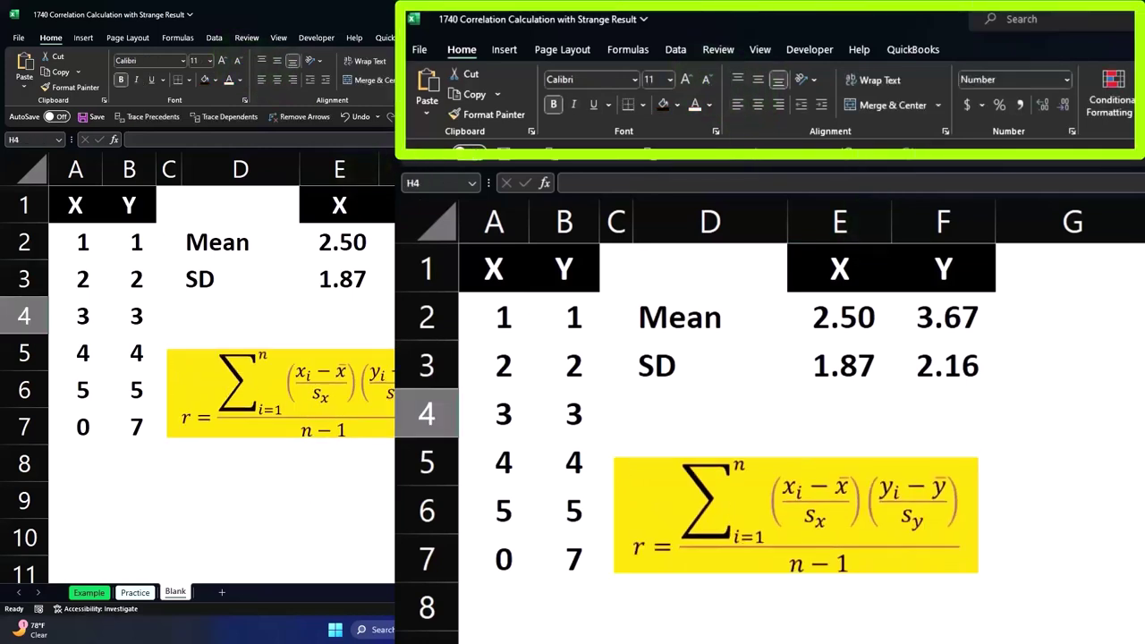
click(1114, 365)
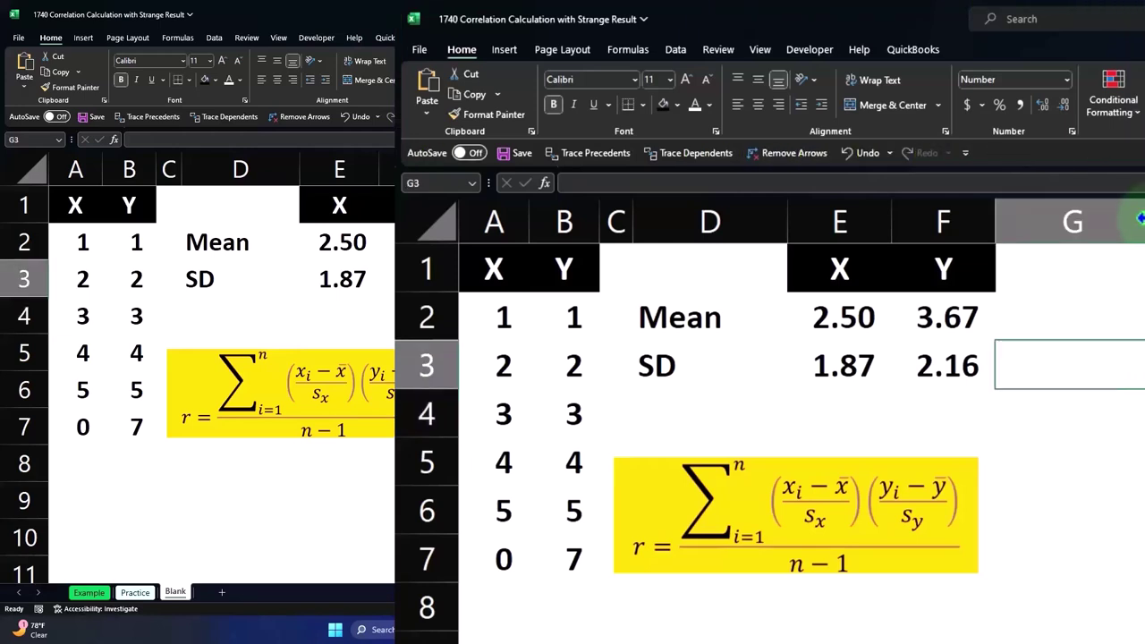
Narrow column G and copy the X/Y data table into H1
drag(1092, 217, 1020, 217)
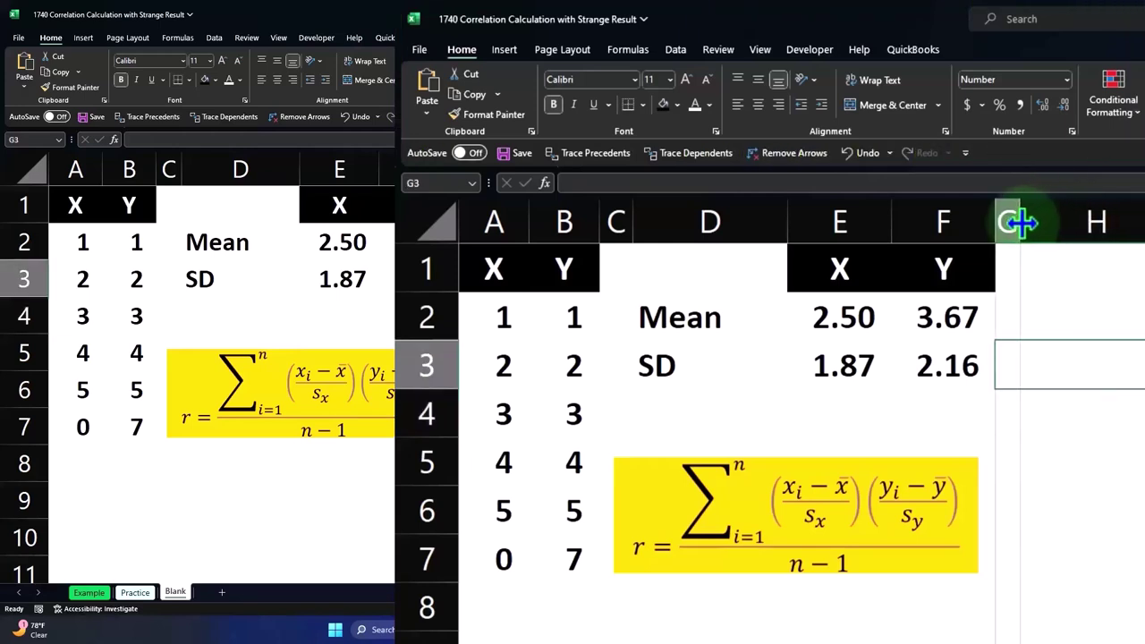
click(1081, 256)
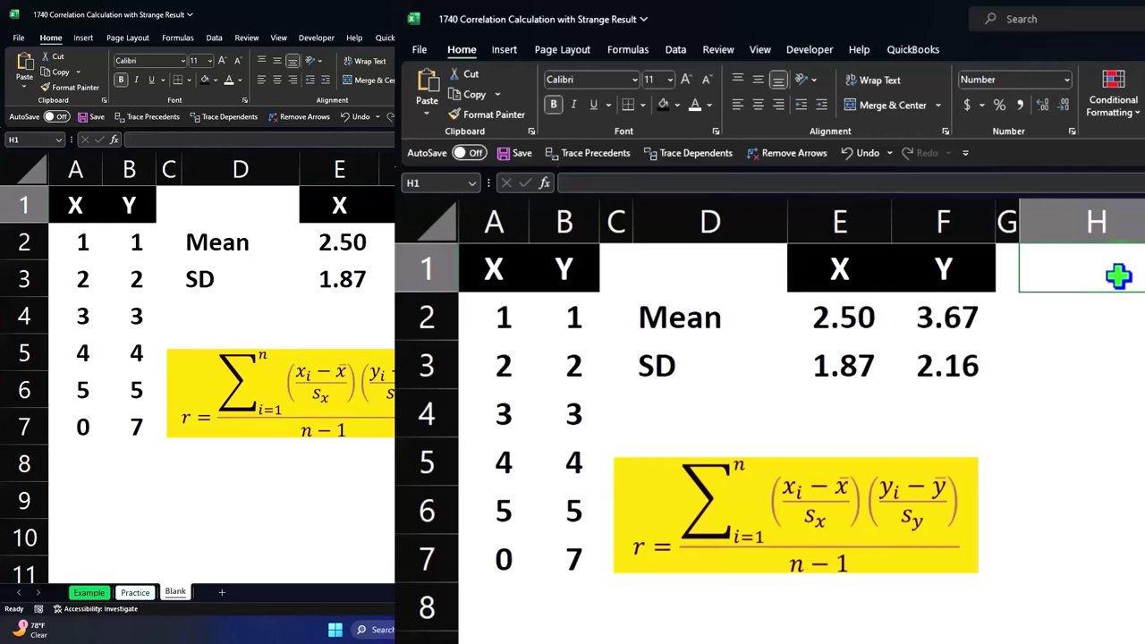
text(X)
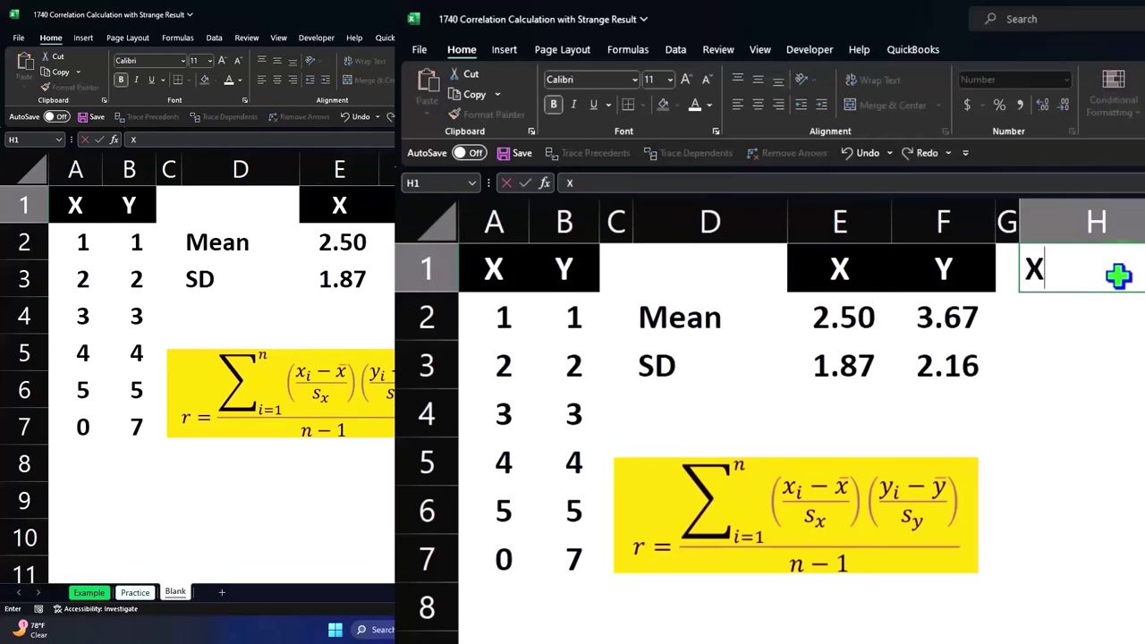
key(Return)
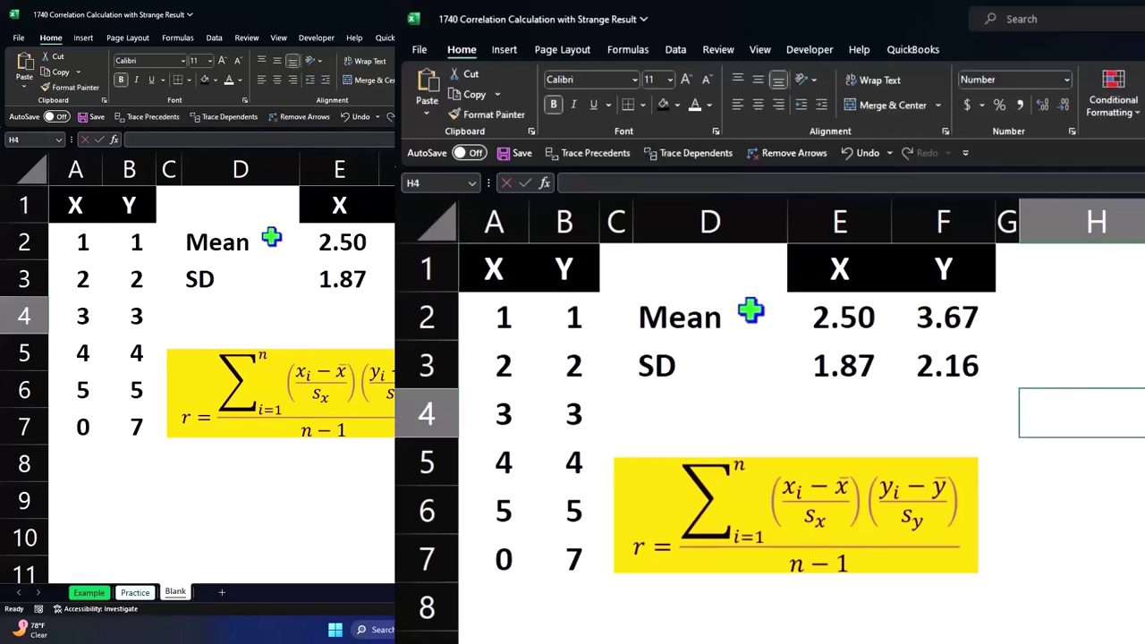
drag(498, 268, 548, 537)
key(ctrl+c)
click(1108, 269)
key(ctrl+v)
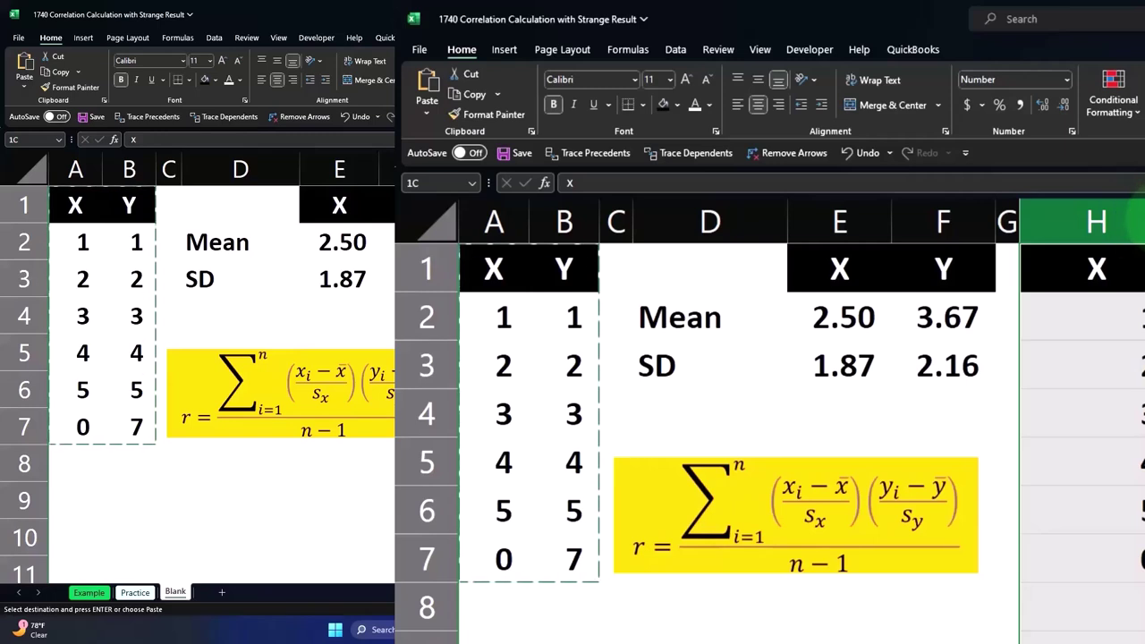
Insert a new column I before the Y data, headed 'Z x'
click(627, 168)
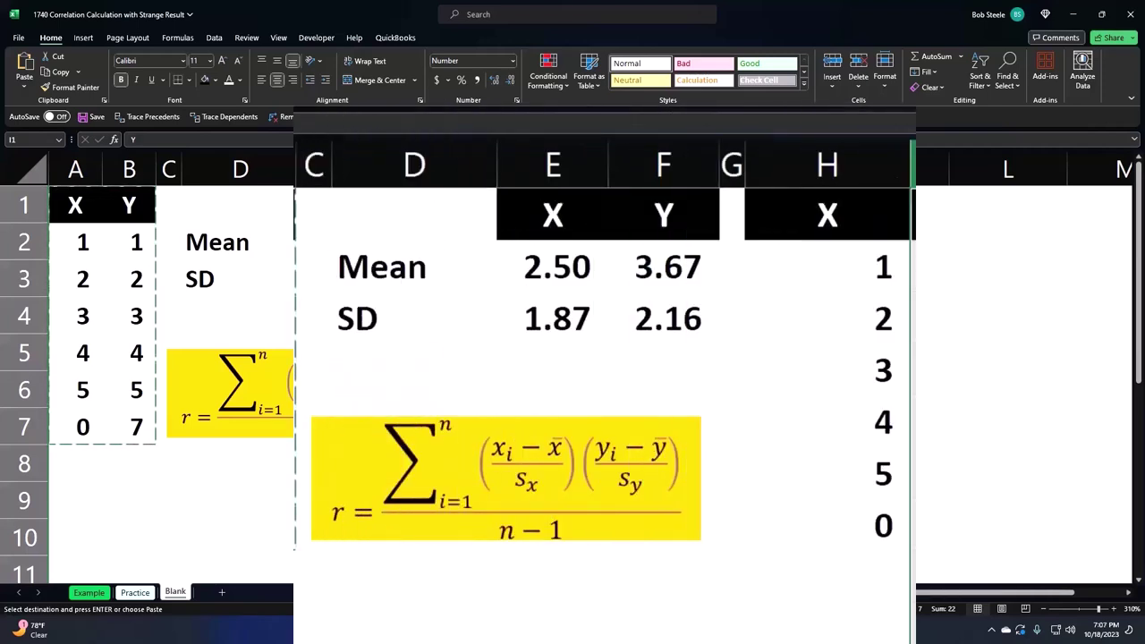
right_click(983, 276)
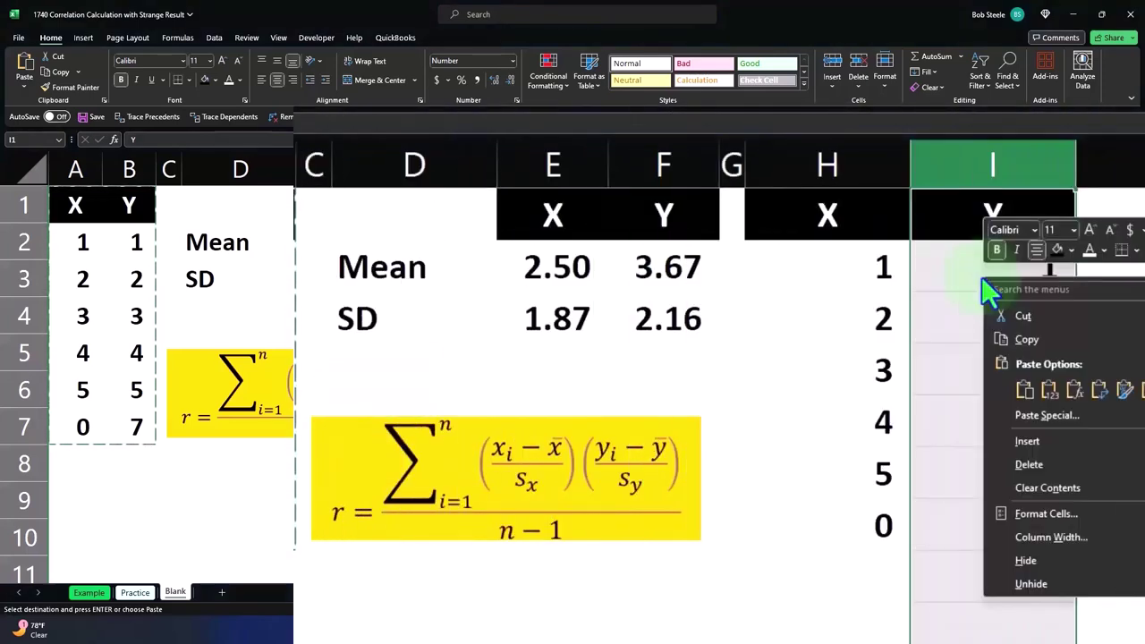
click(1029, 439)
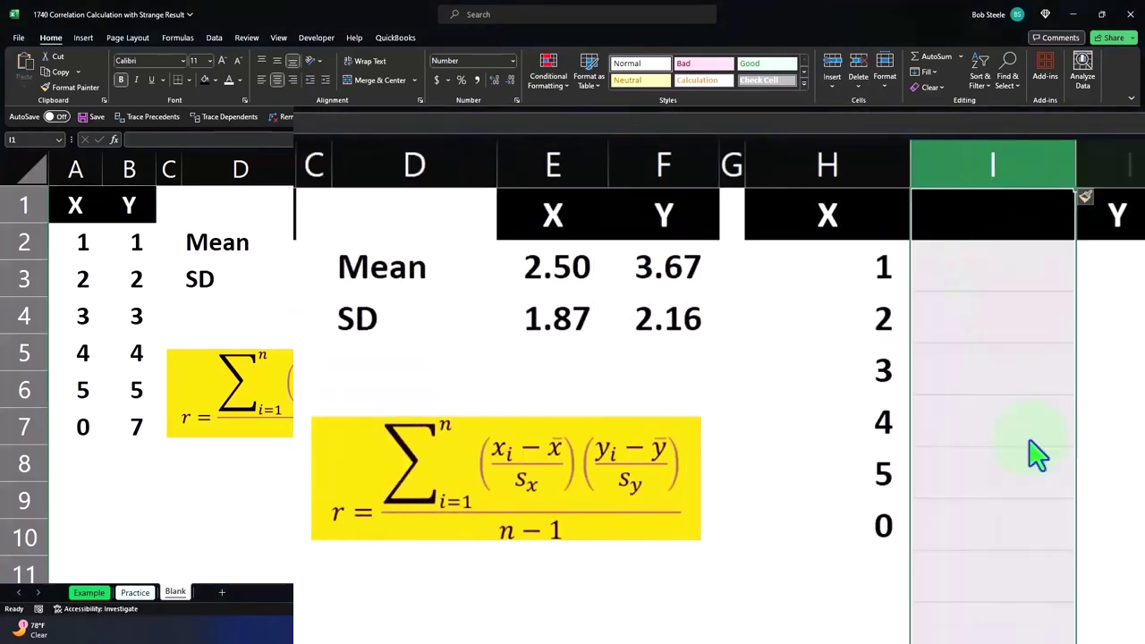
click(959, 216)
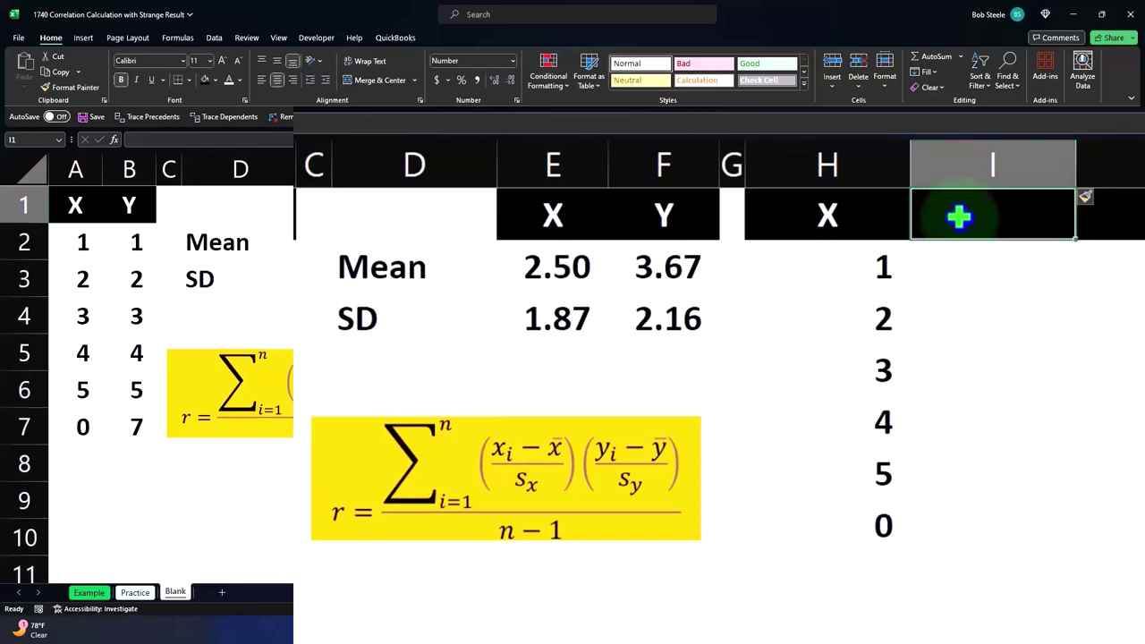
text(Z x)
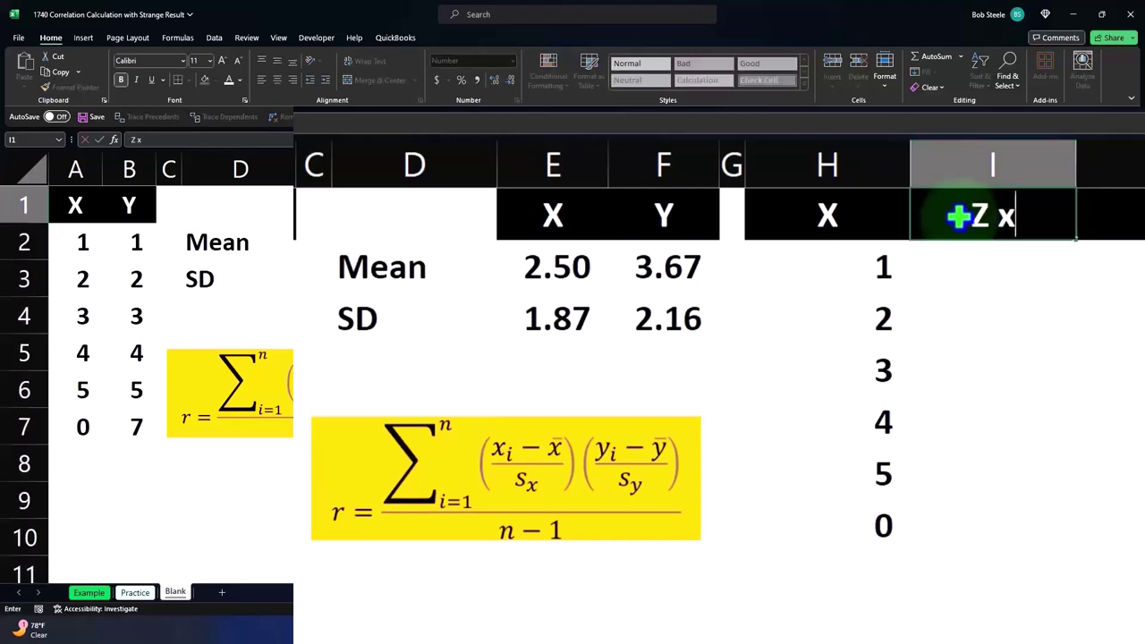
key(Return)
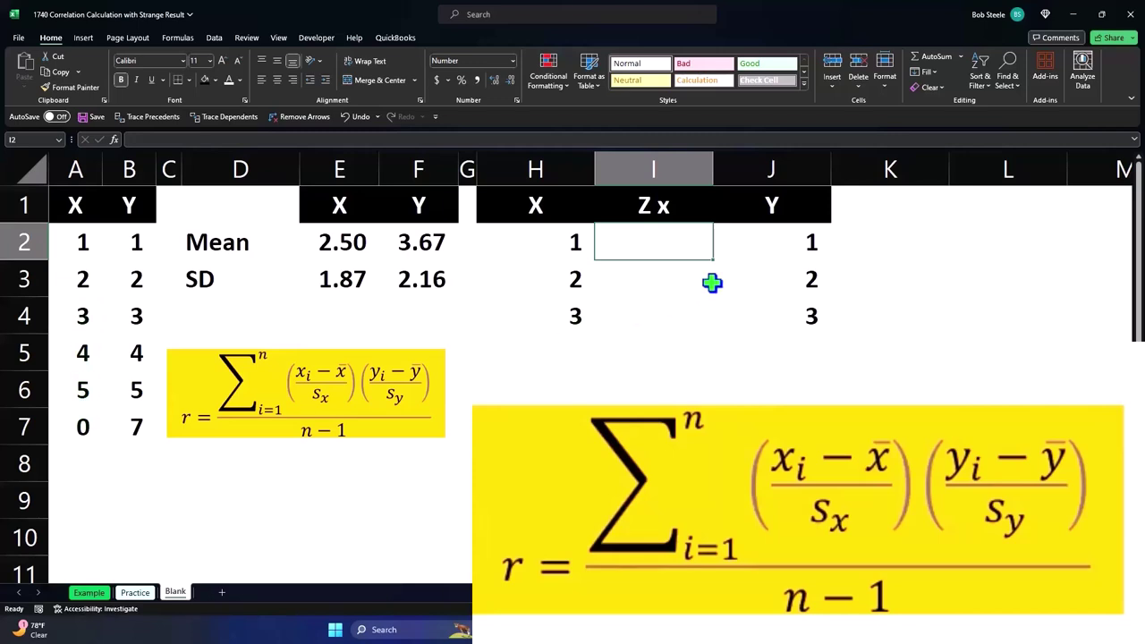
Enter the z-score formula =(H2-$E$2)/$E$3 in I2
text(=)
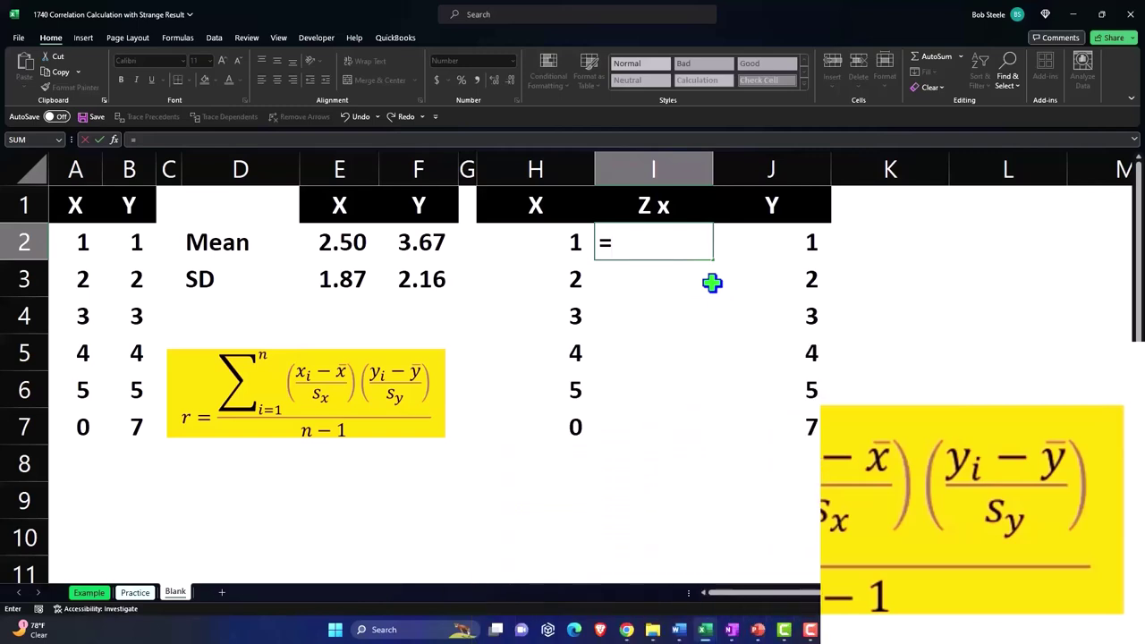
text(()
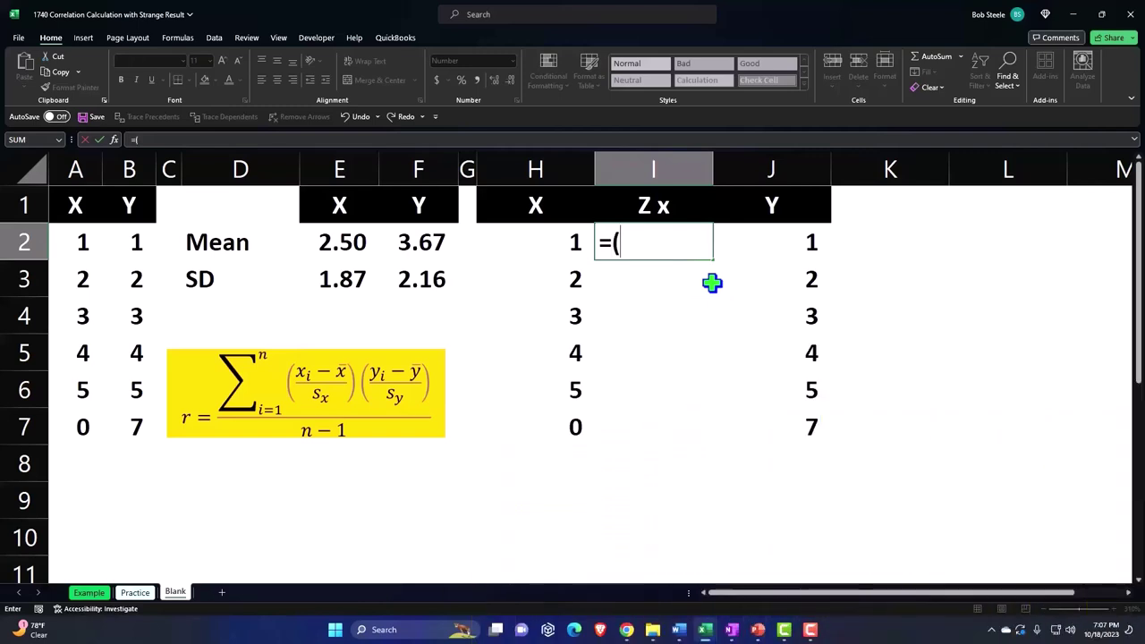
key(Left)
text(-)
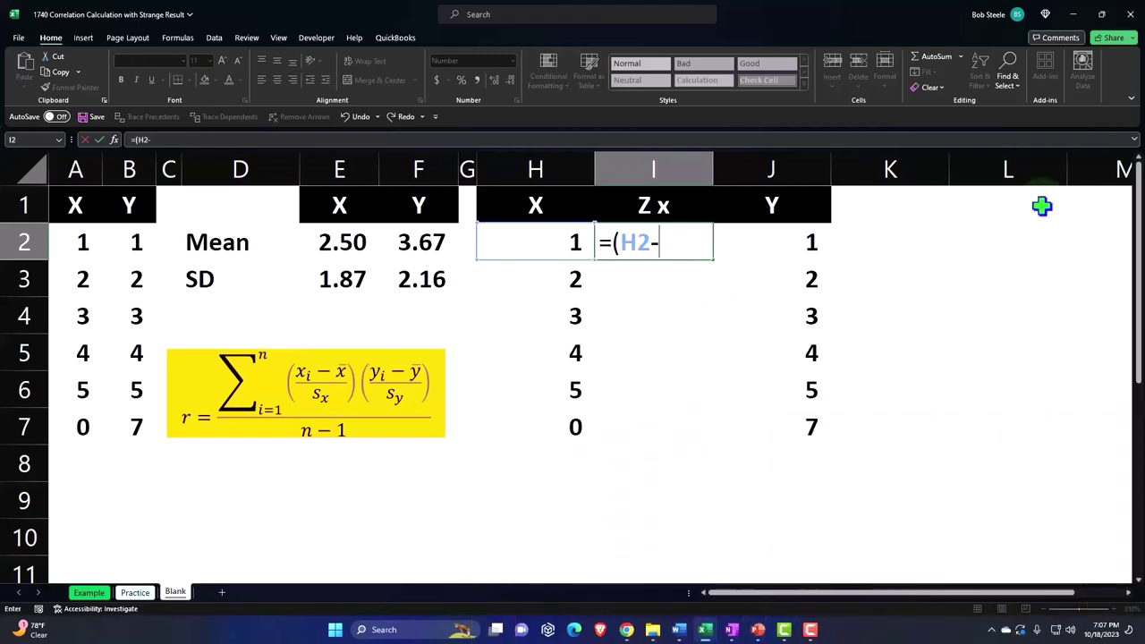
key(Left)
key(Left)
key(Left)
key(Left)
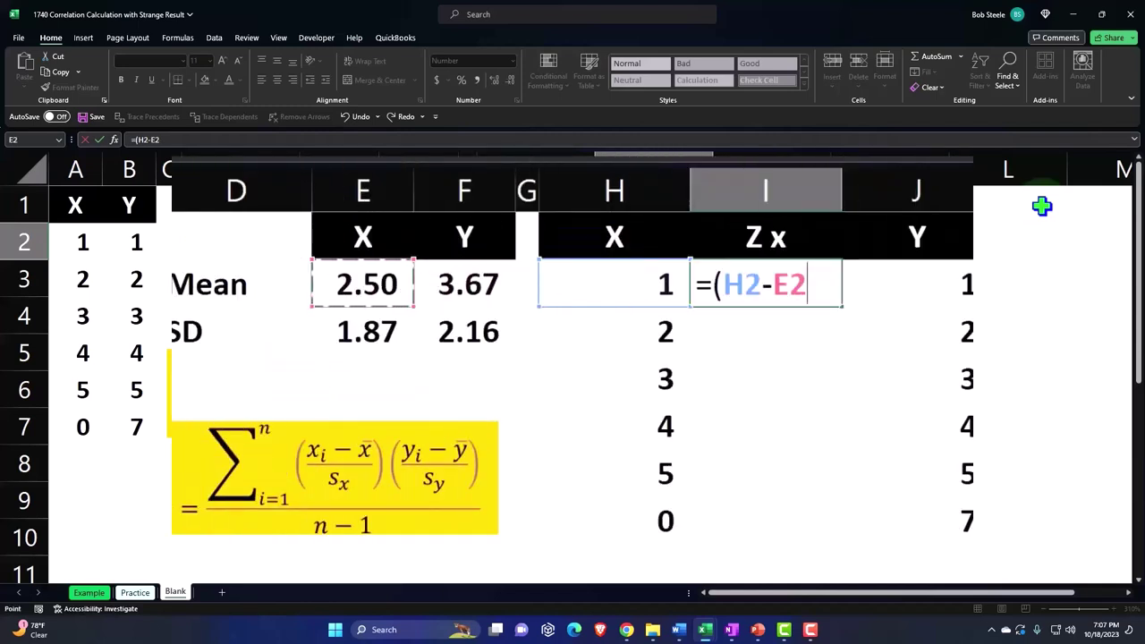
key(F4)
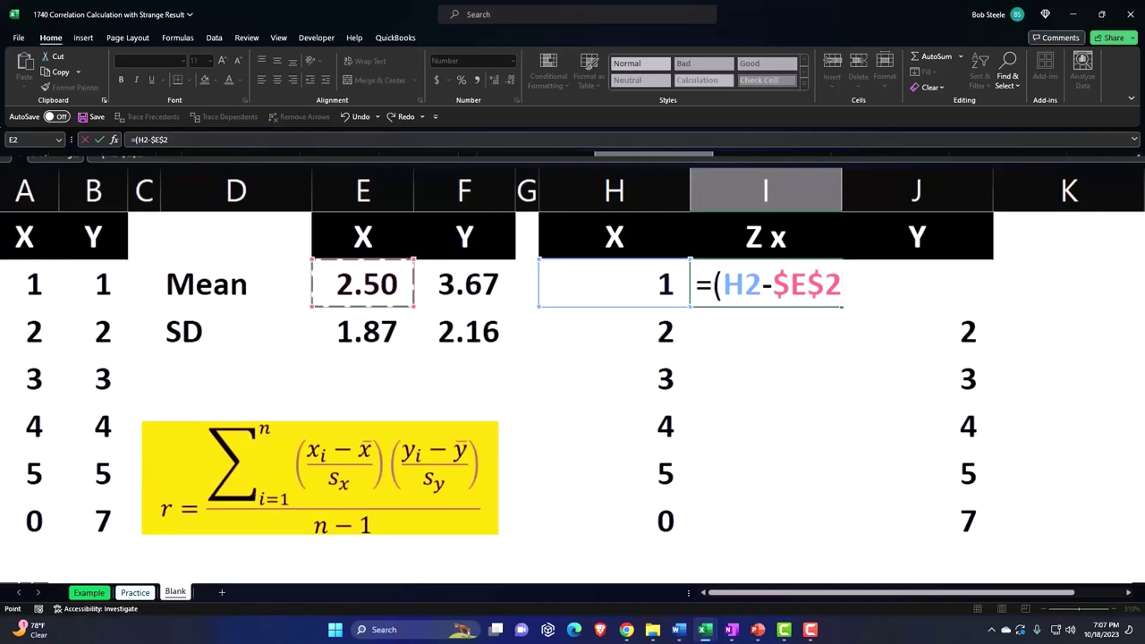
text()/)
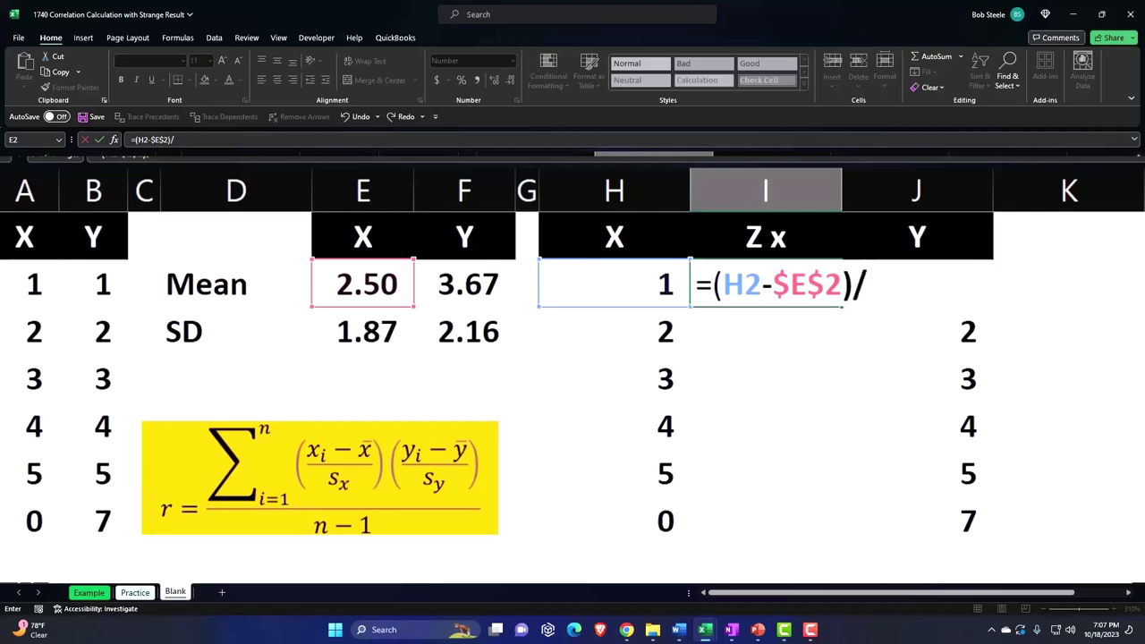
key(Left)
key(Left)
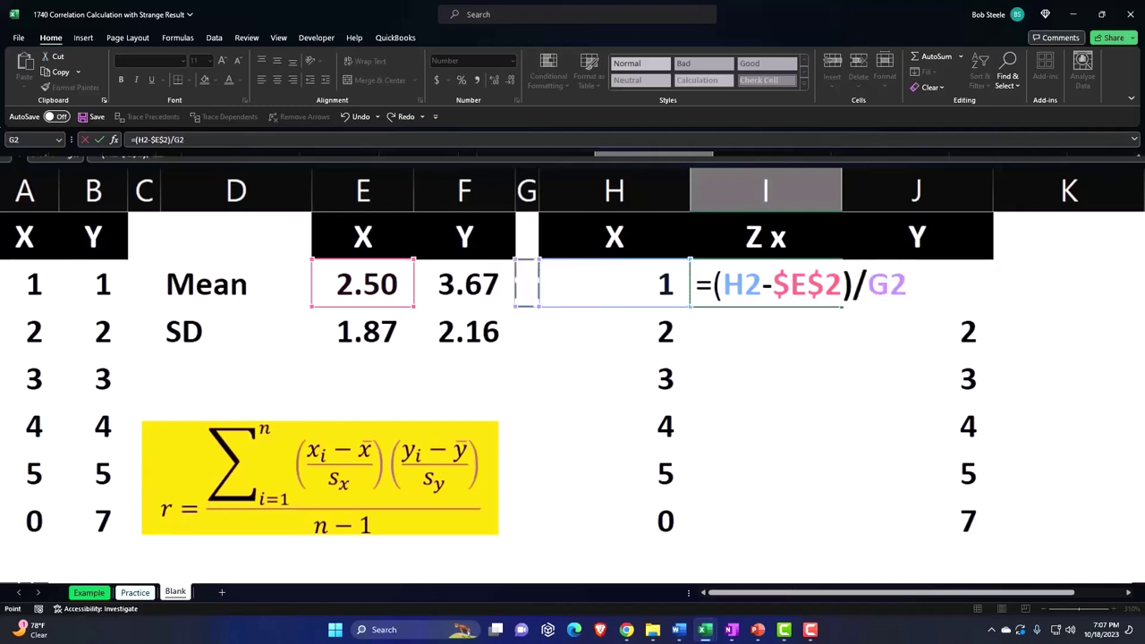
key(Left)
key(Left)
key(Down)
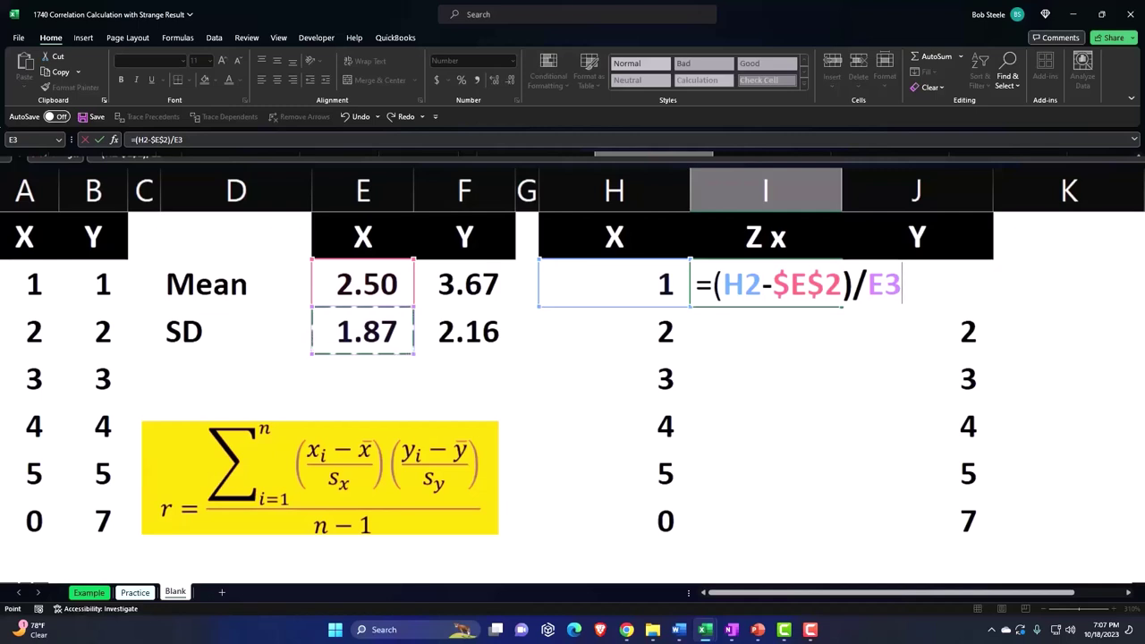
key(F4)
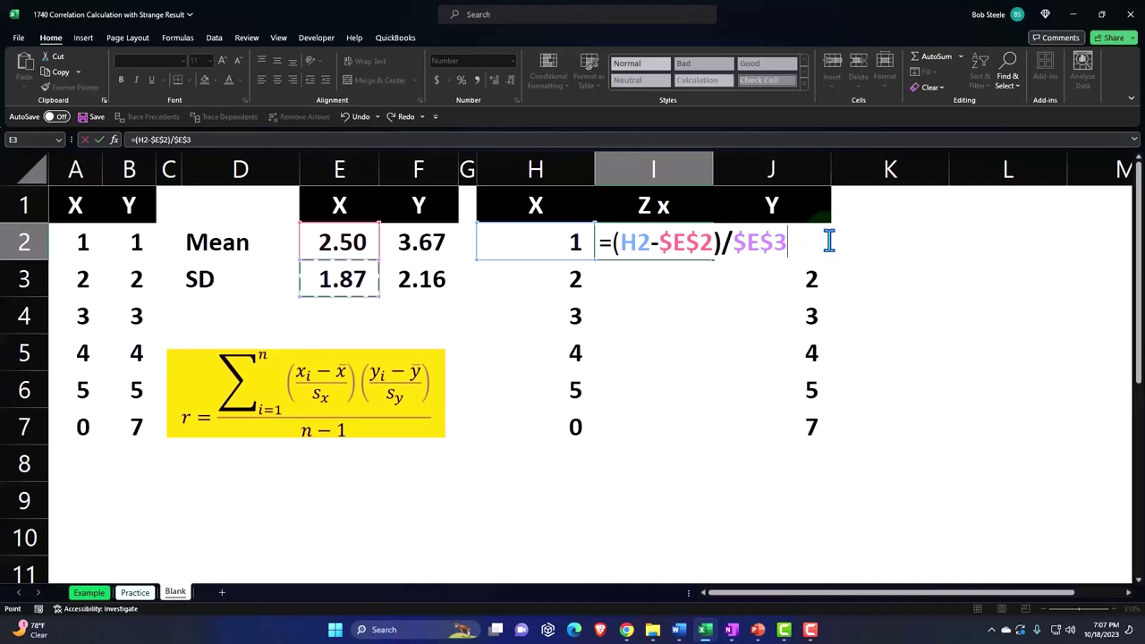
key(Return)
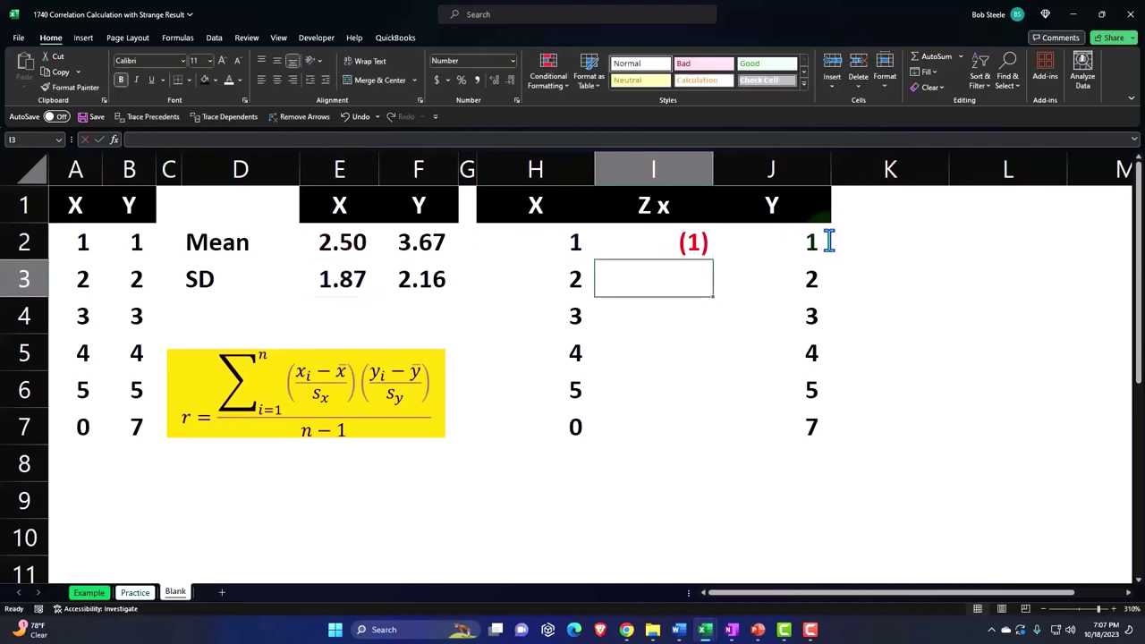
Show the z-score to two decimals and fill it down through I7
key(Up)
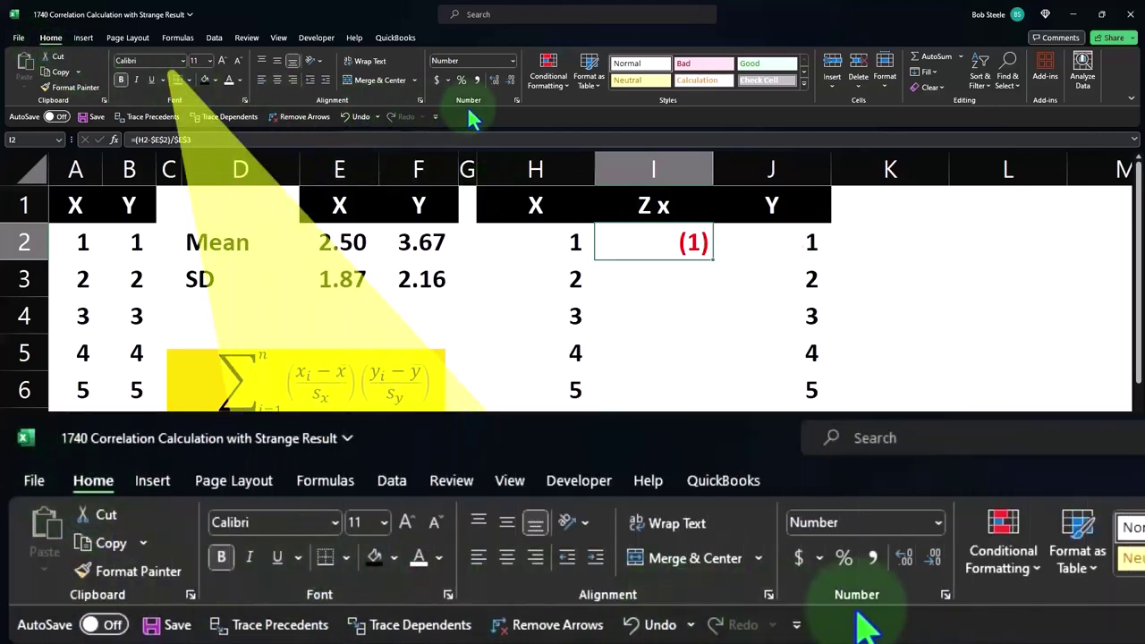
click(492, 80)
click(492, 79)
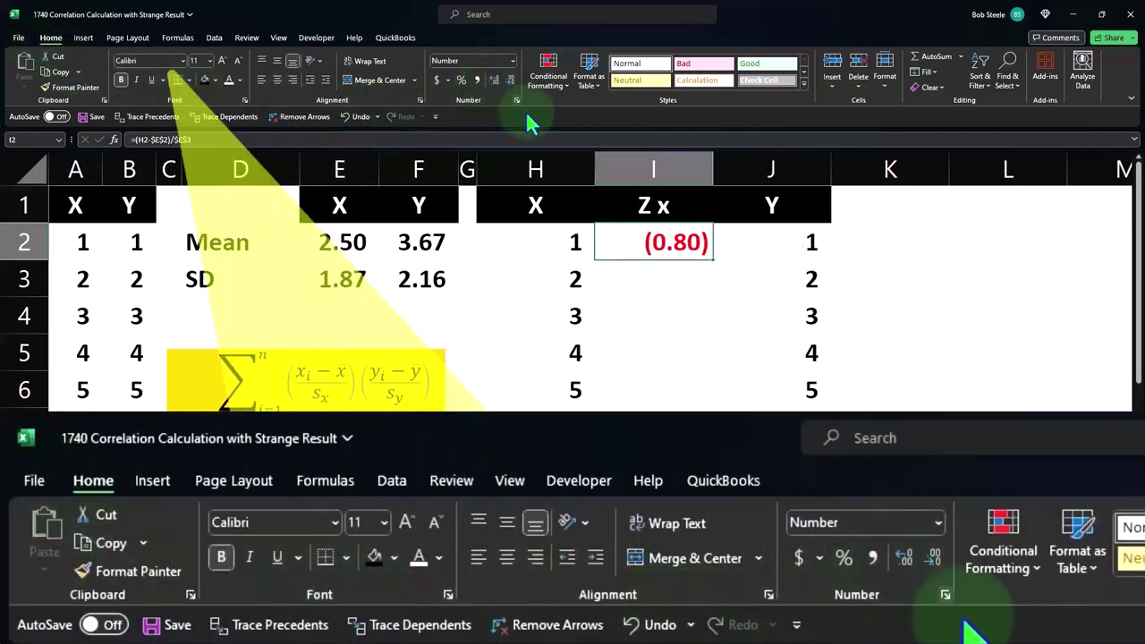
double_click(716, 261)
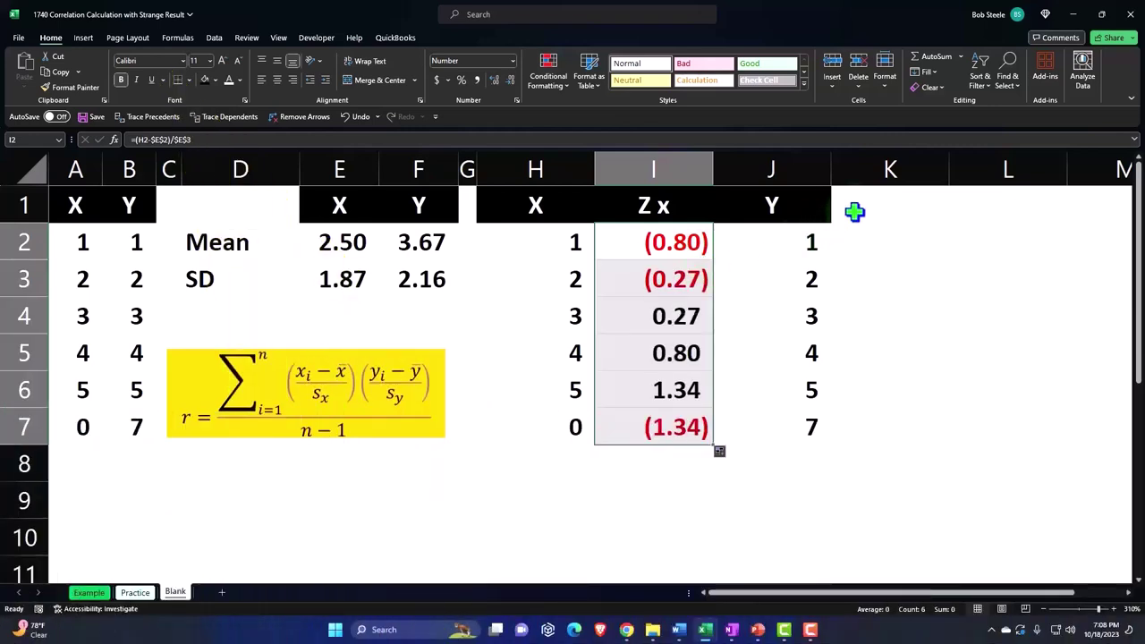
Add a Zy header in K1 with the black Y-header formatting
click(857, 211)
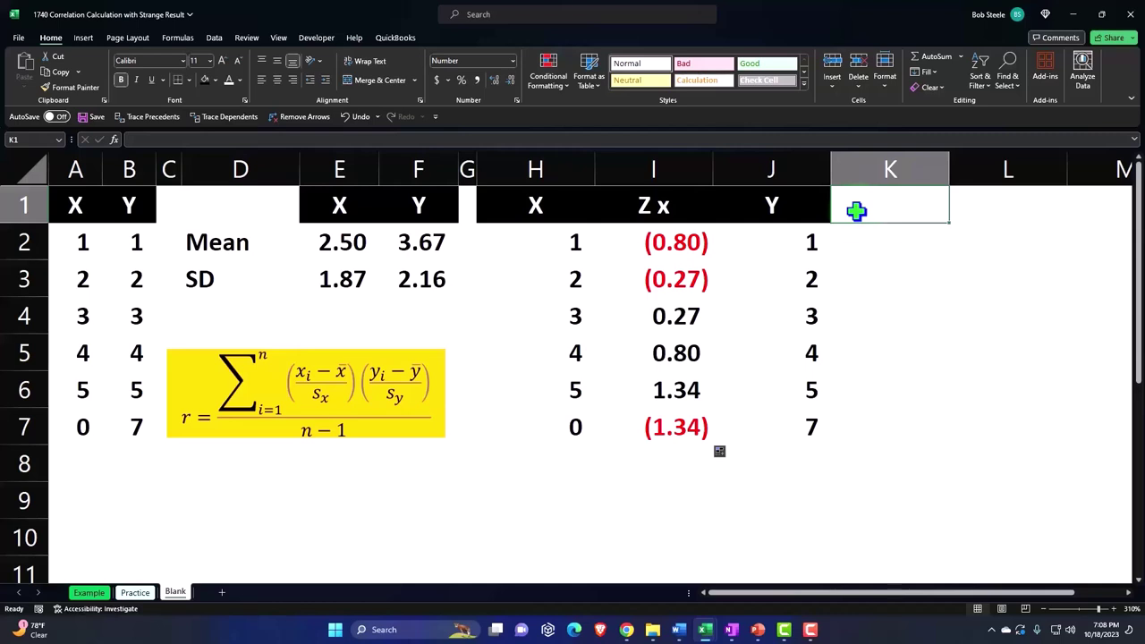
text(Y)
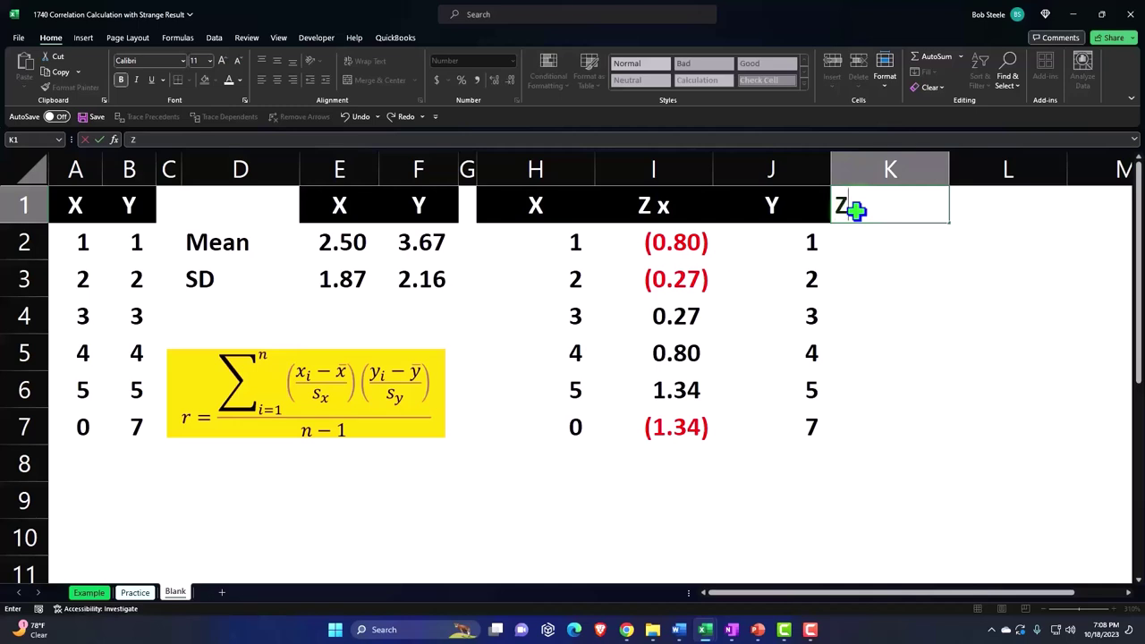
key(Return)
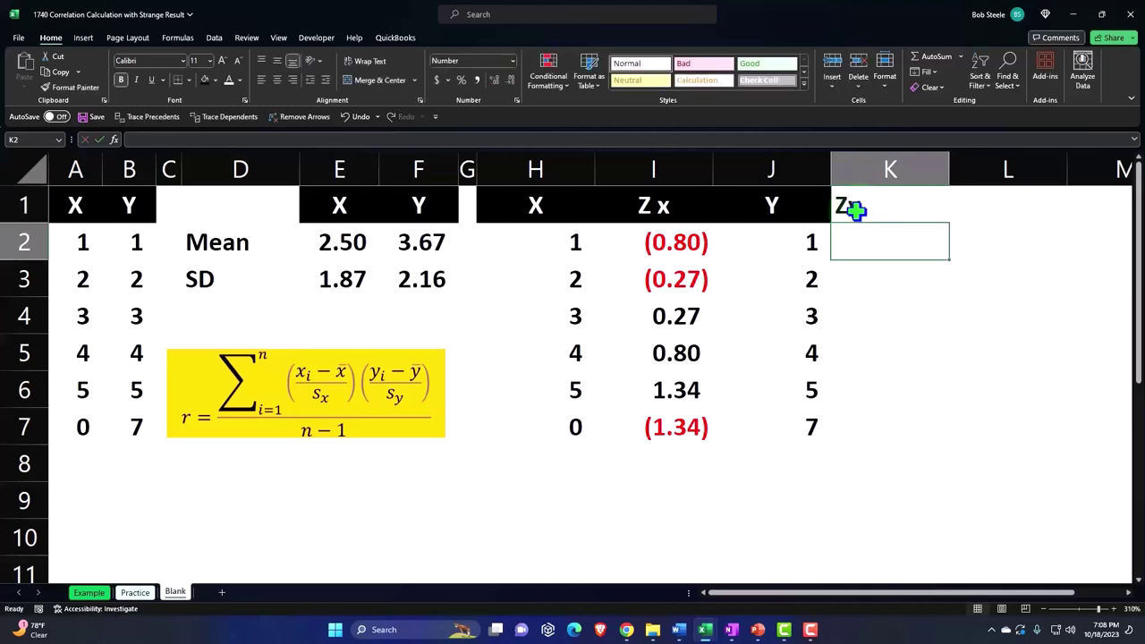
click(808, 214)
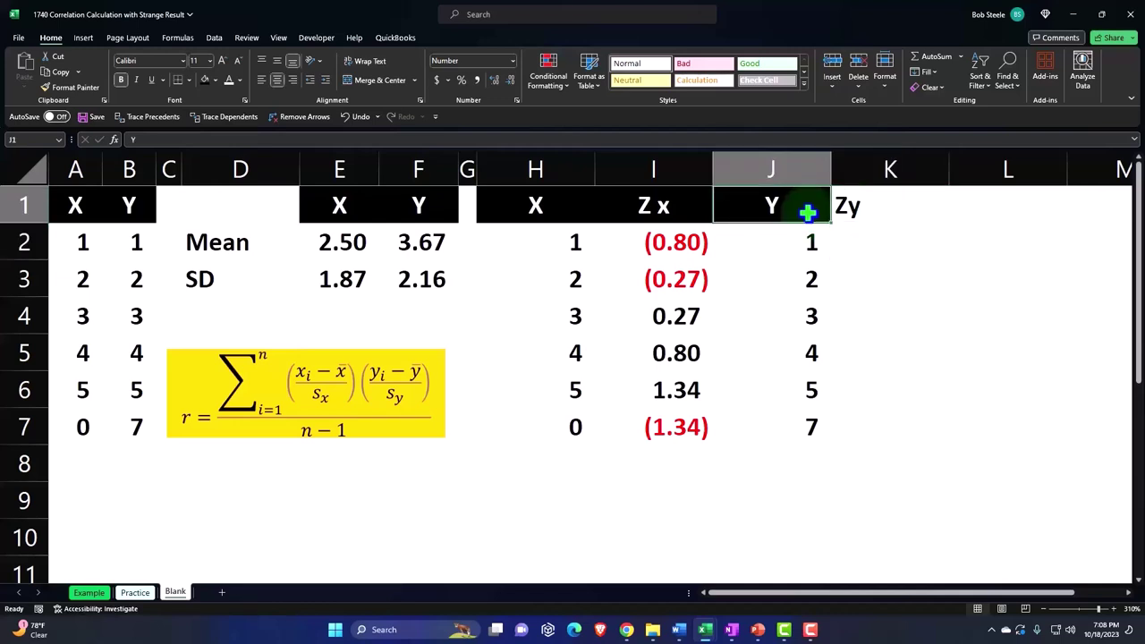
click(76, 88)
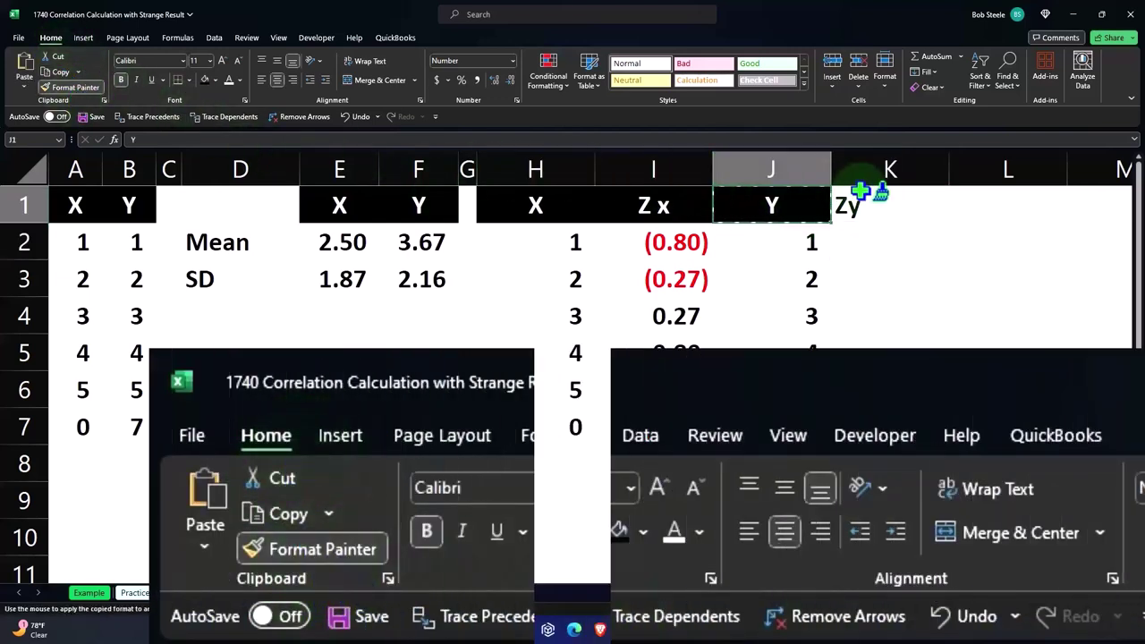
click(888, 195)
Enter the z-score formula =(J2-$F$2)/$F$3 in K2
key(Return)
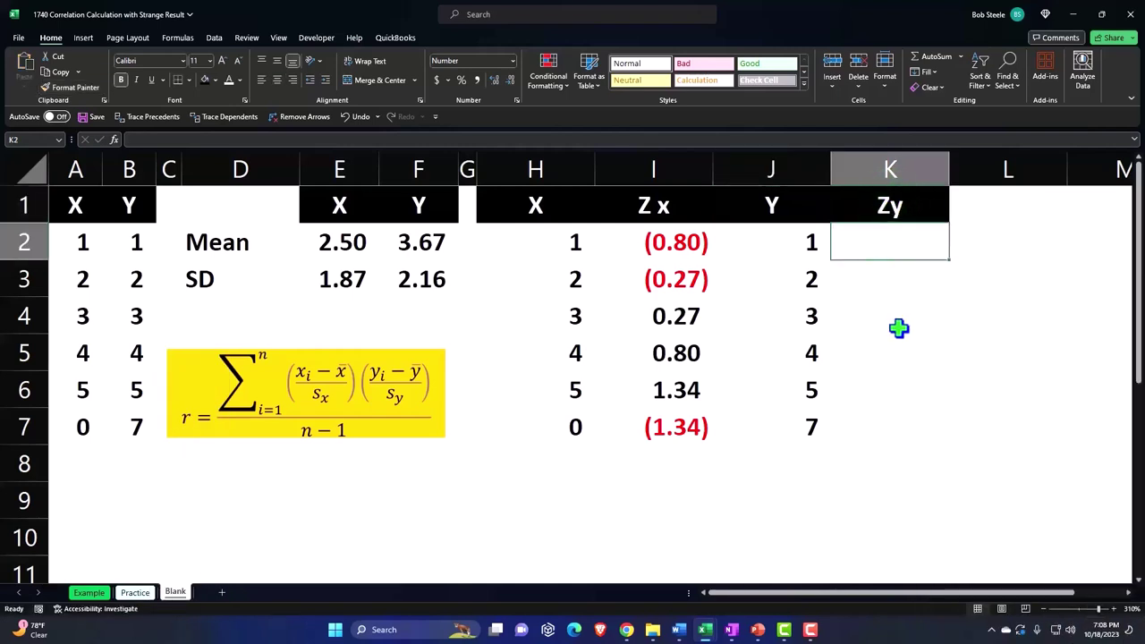
text(=)
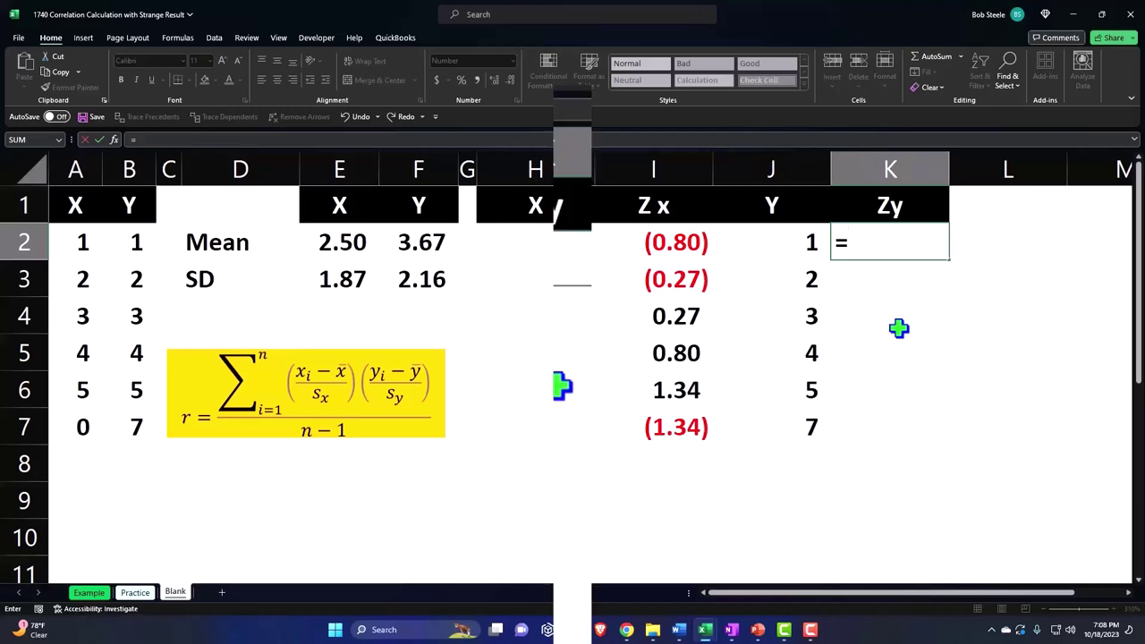
text(()
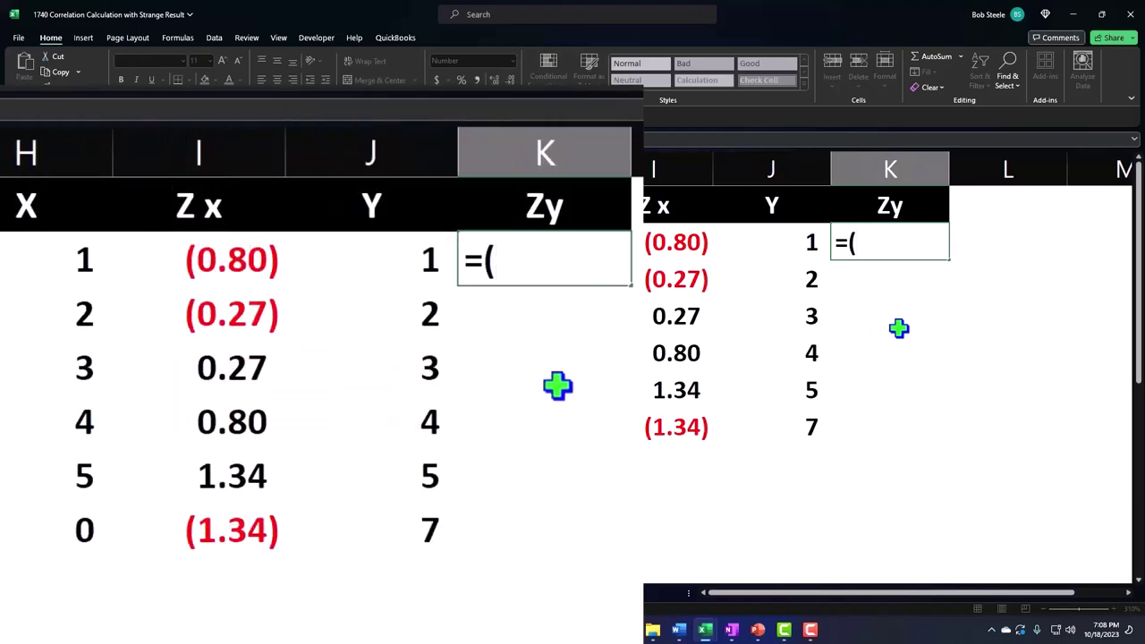
key(Left)
text(-)
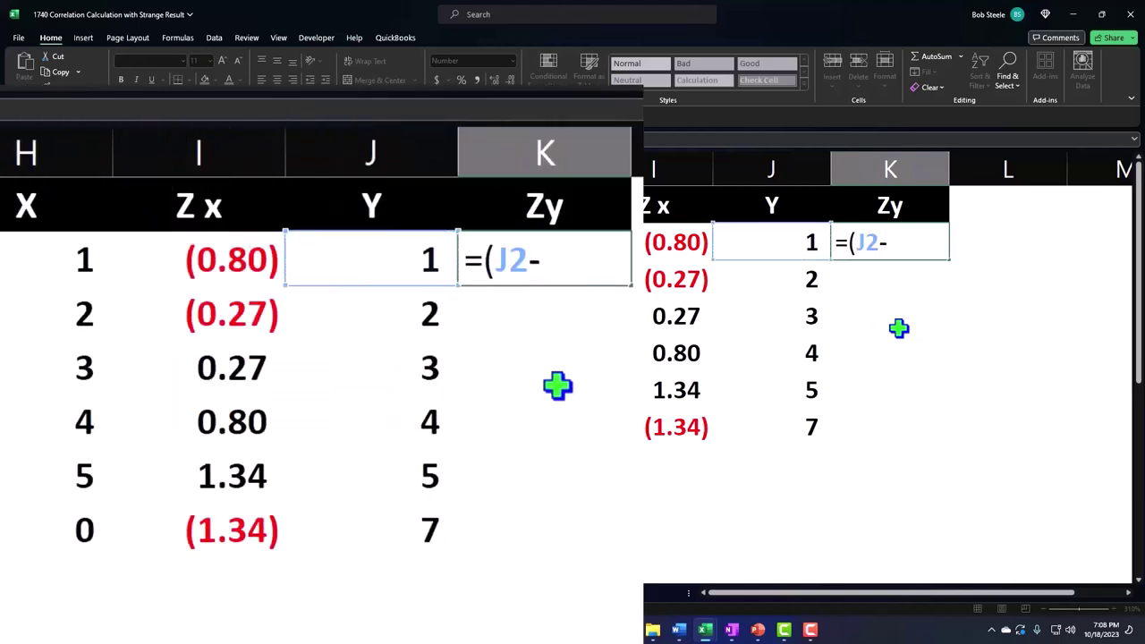
key(Left)
key(Left)
key(Left)
key(Left)
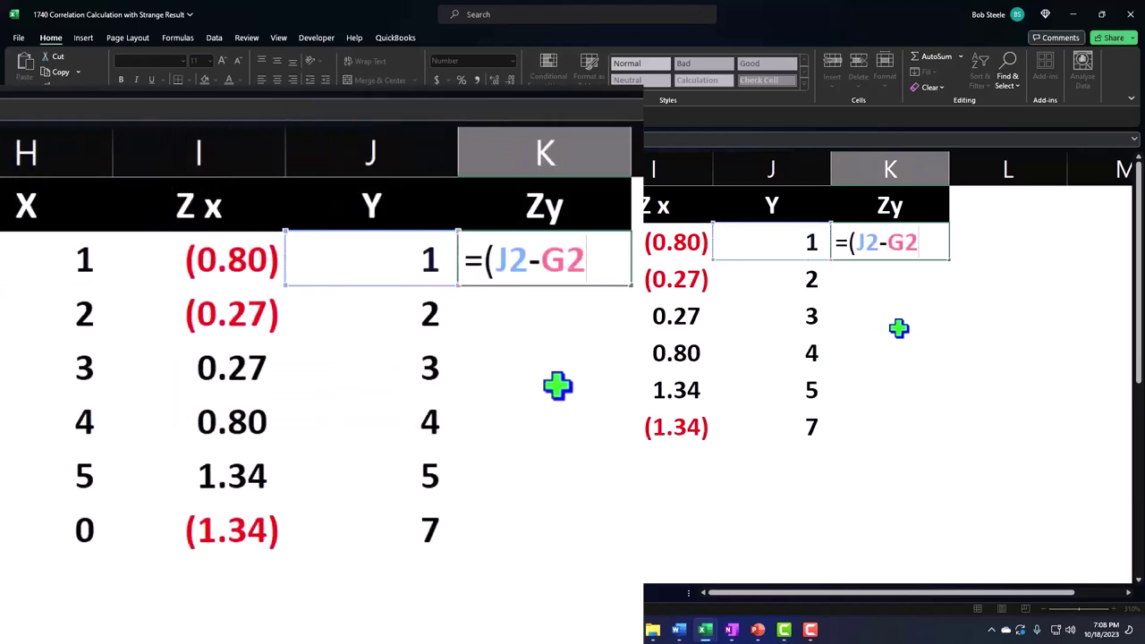
key(Left)
key(F4)
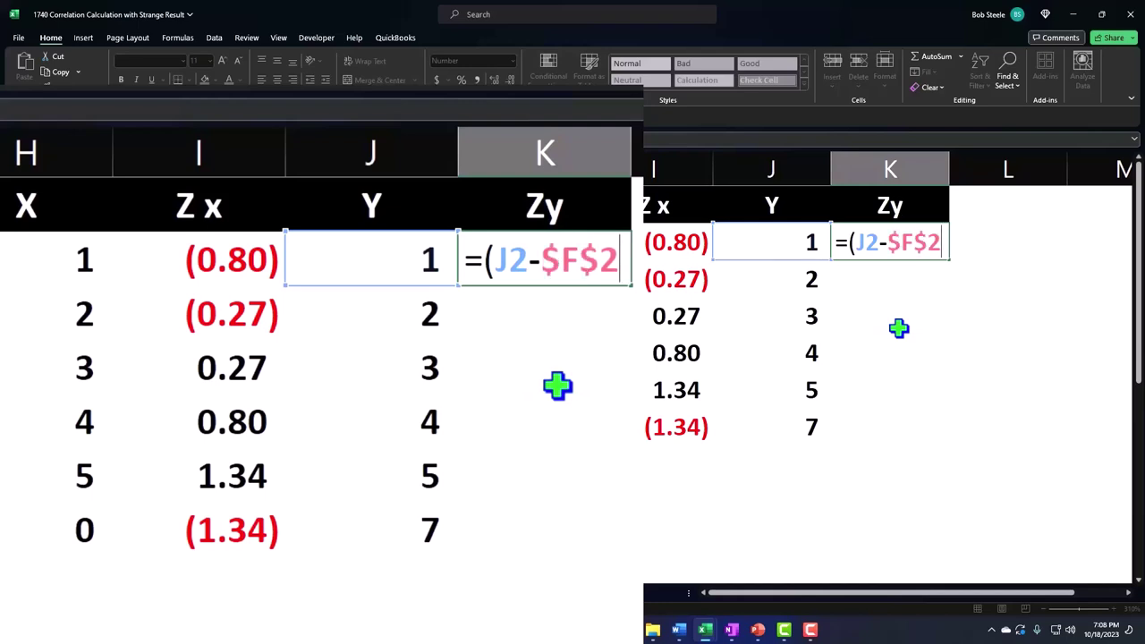
text()/)
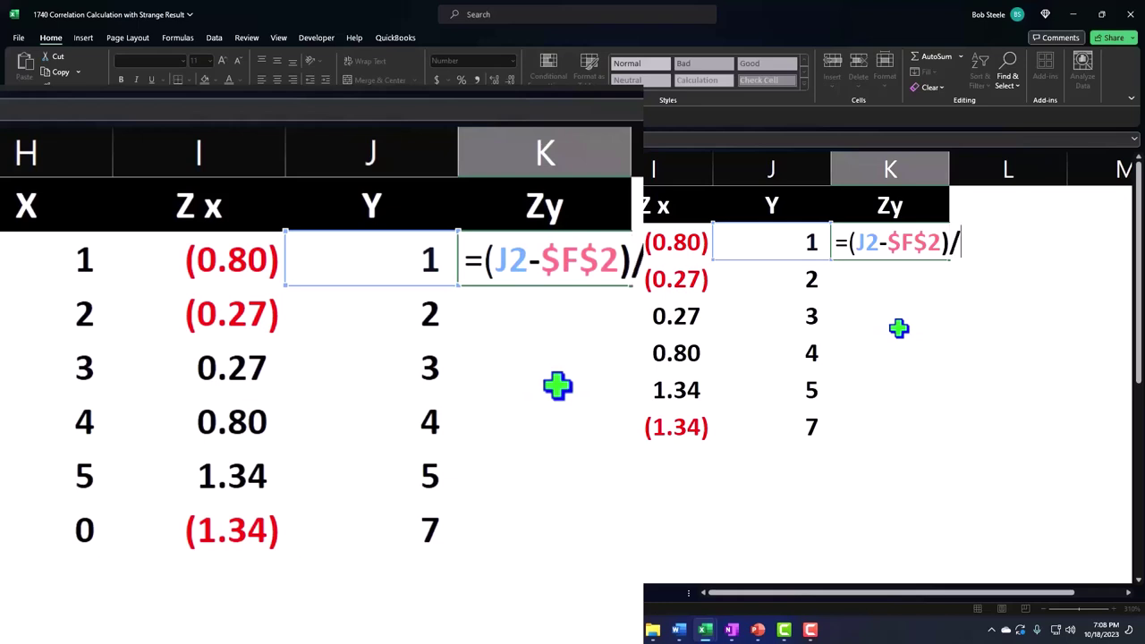
key(Left)
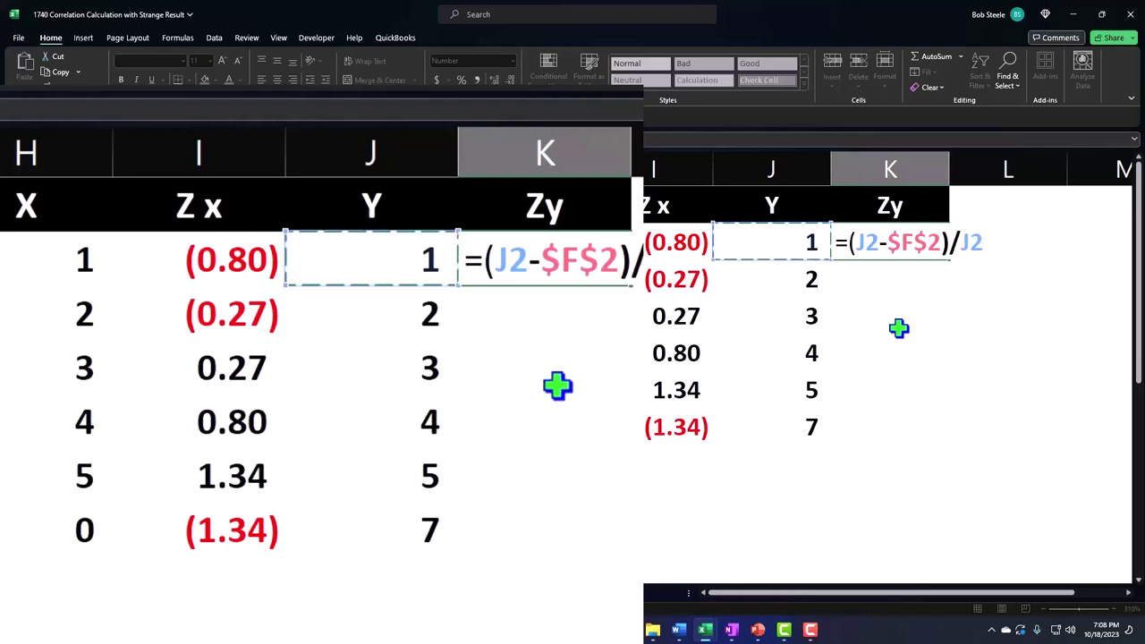
key(Left)
key(Left)
key(Left)
key(Left)
key(Down)
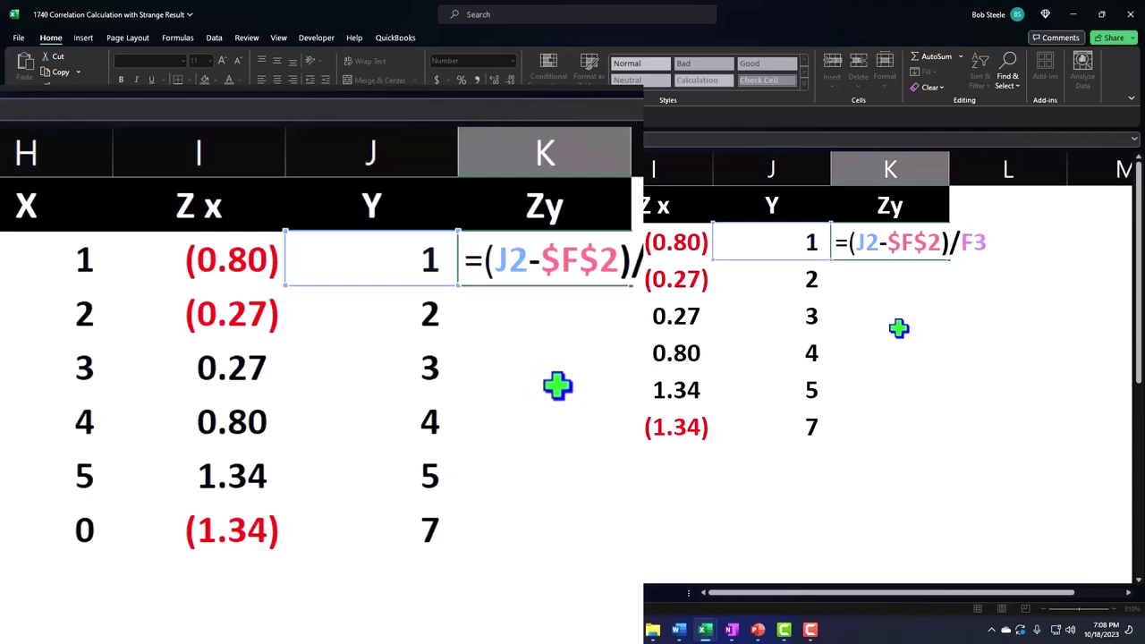
key(F4)
key(Return)
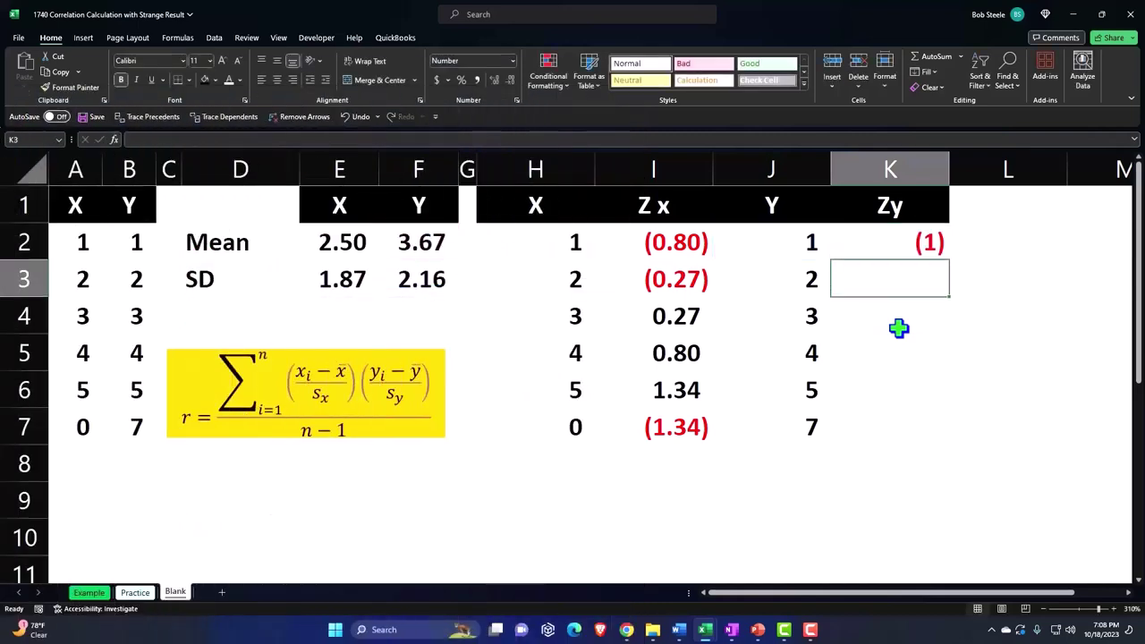
Show the Zy result with two decimals and fill it down to K7
click(883, 237)
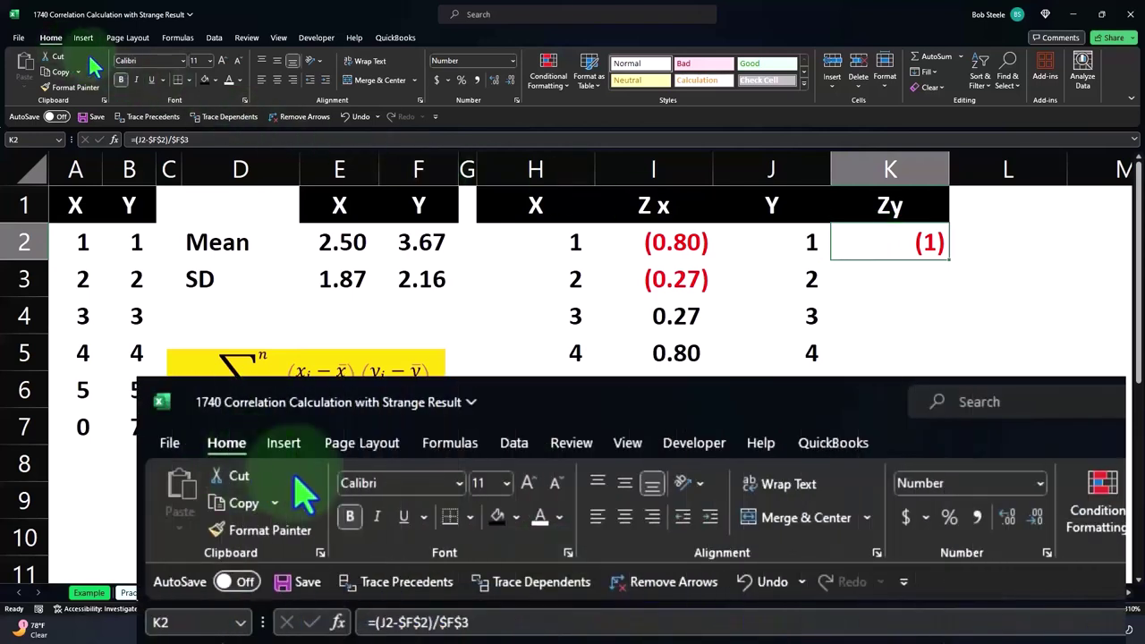
click(492, 81)
click(492, 81)
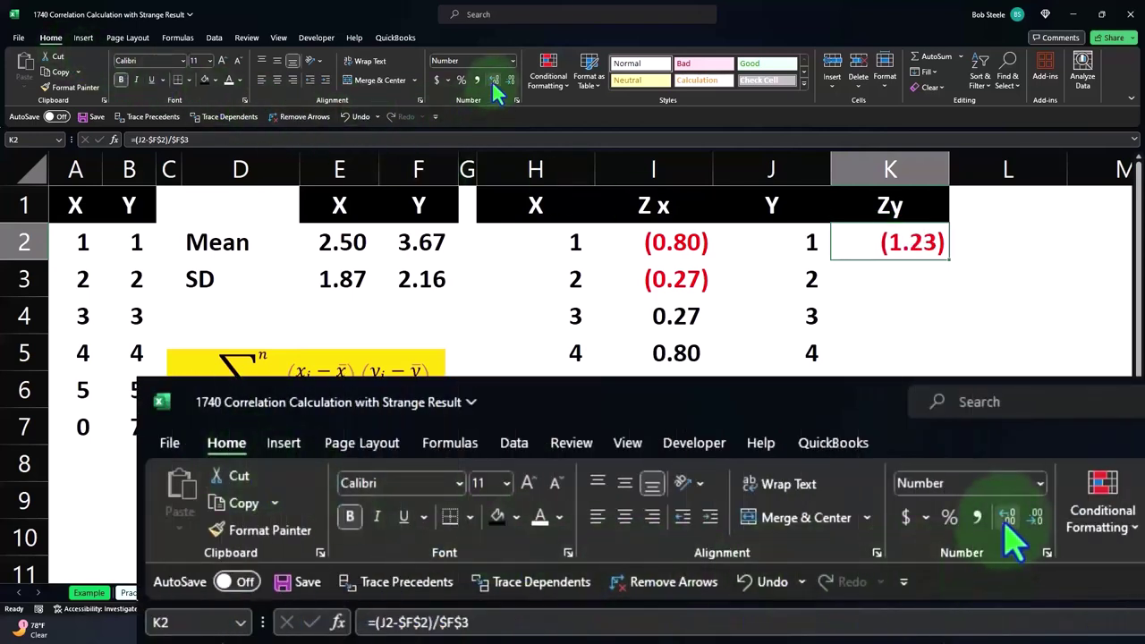
double_click(951, 262)
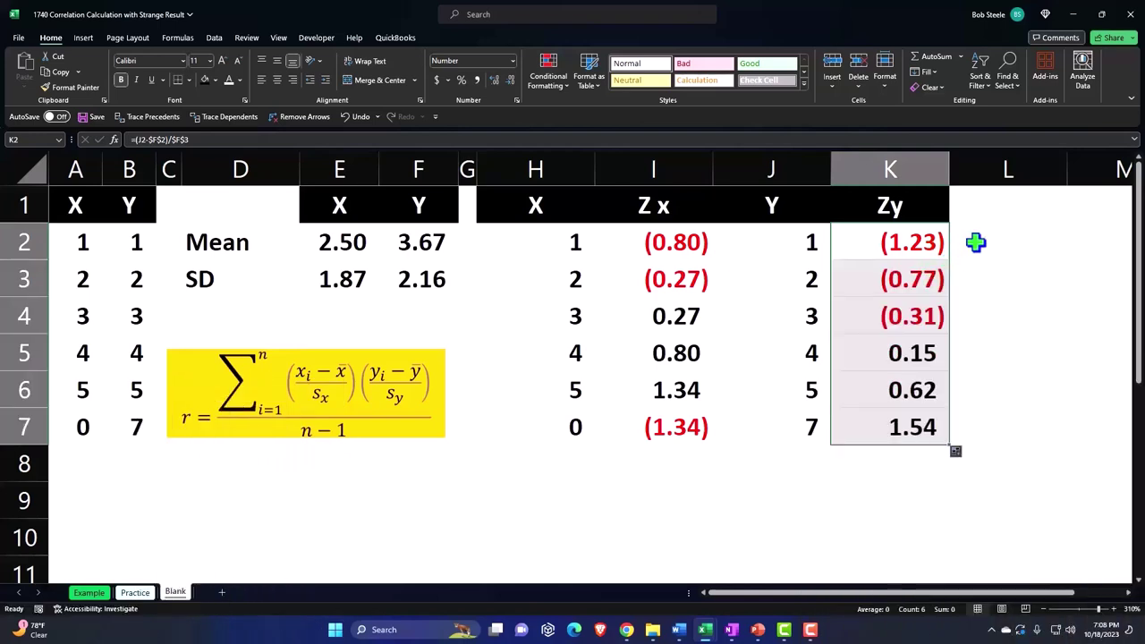
click(991, 210)
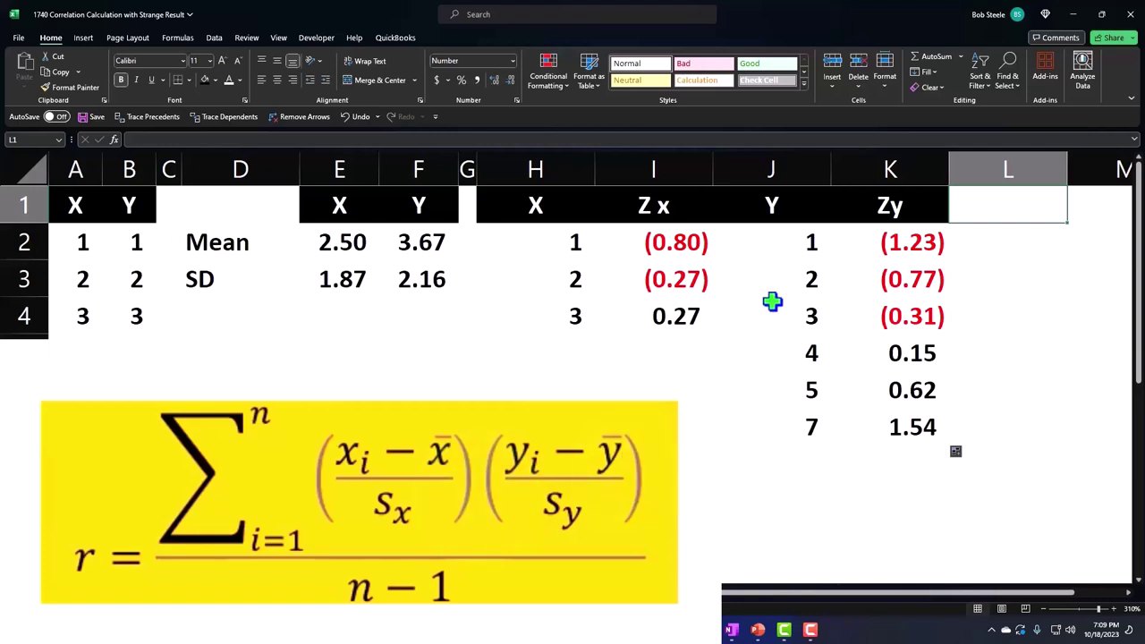
Add a Zx*Zy header in L1 with the black header formatting from Zy
text(ZX)
key(BackSpace)
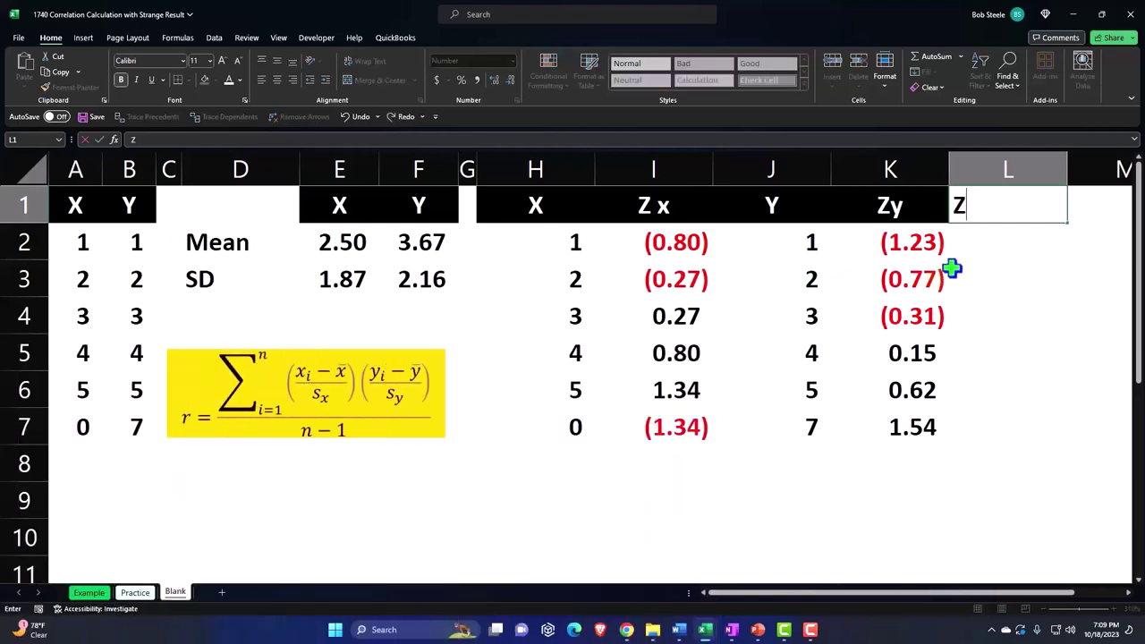
text(x)
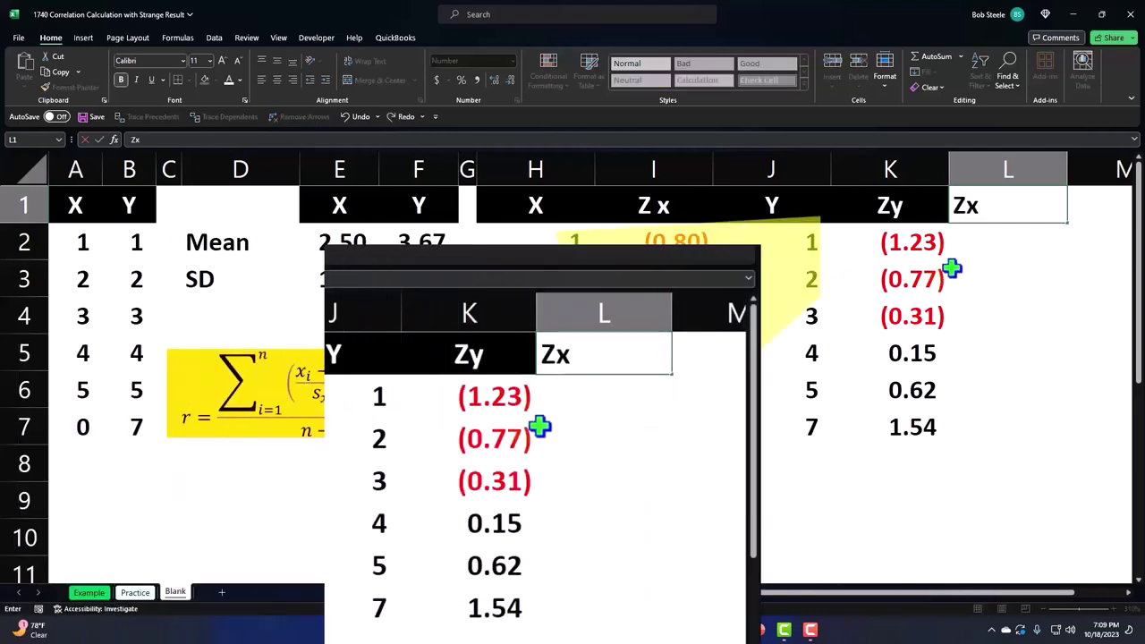
text(*ZX)
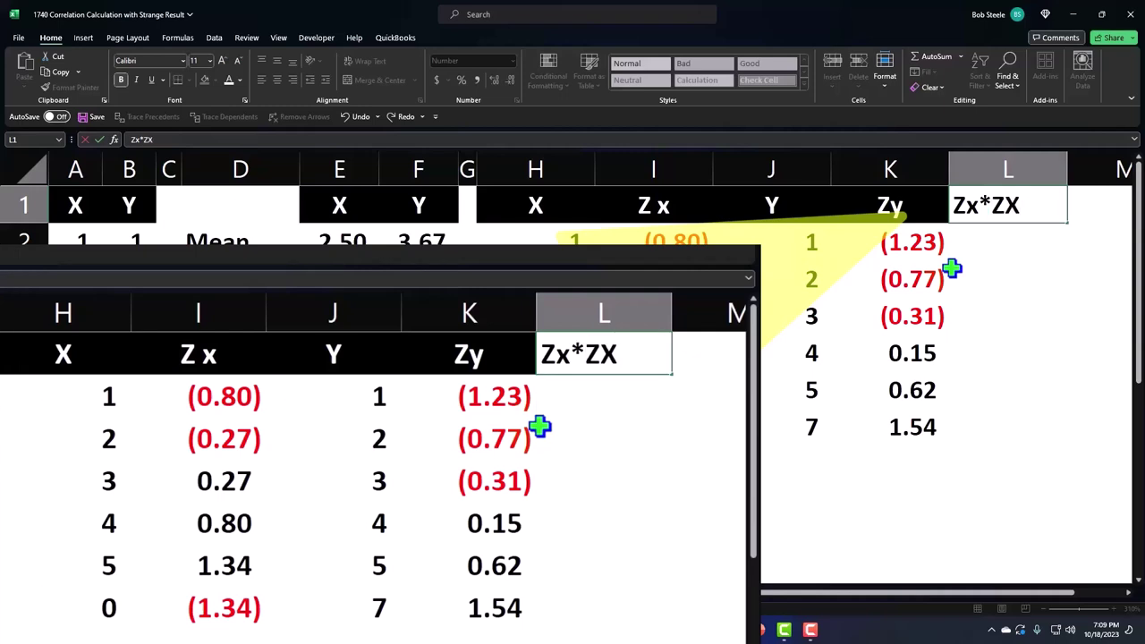
key(BackSpace)
text(y)
key(Return)
click(874, 206)
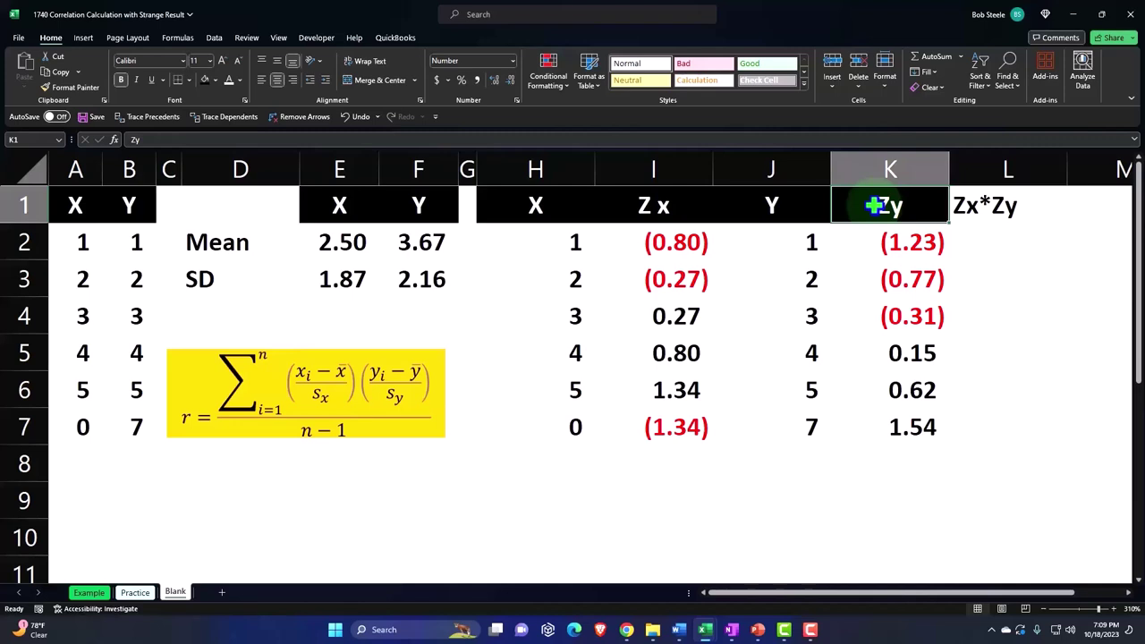
click(70, 87)
click(993, 208)
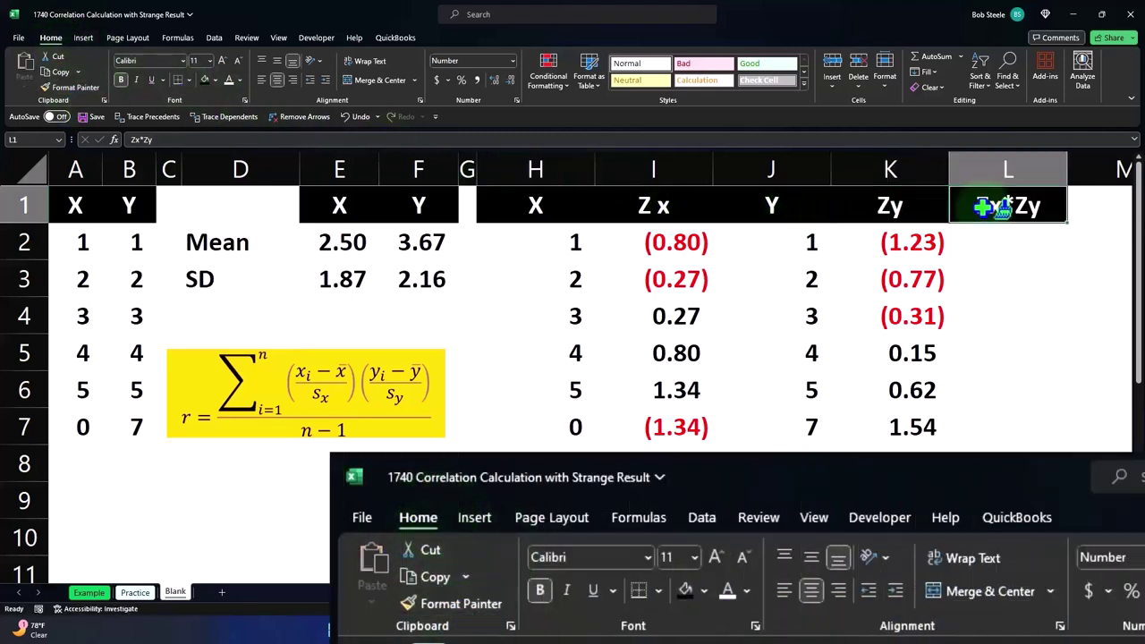
Enter =I2*K2 in L2, show two decimals, and fill it down to L7
click(989, 238)
text(=)
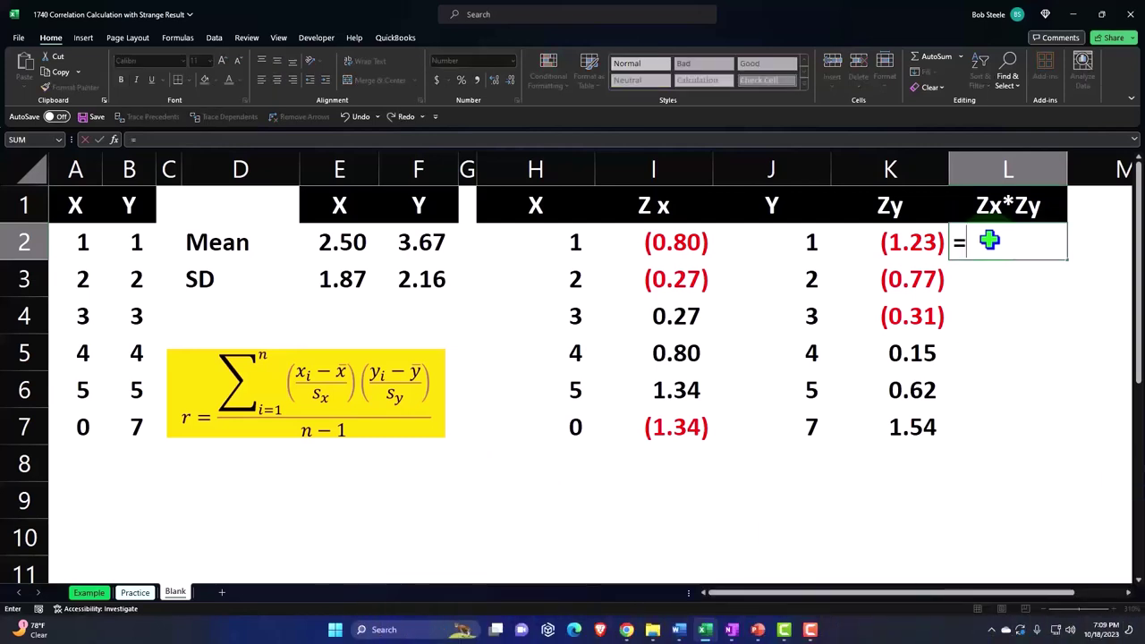
key(Left)
key(Left)
key(Left)
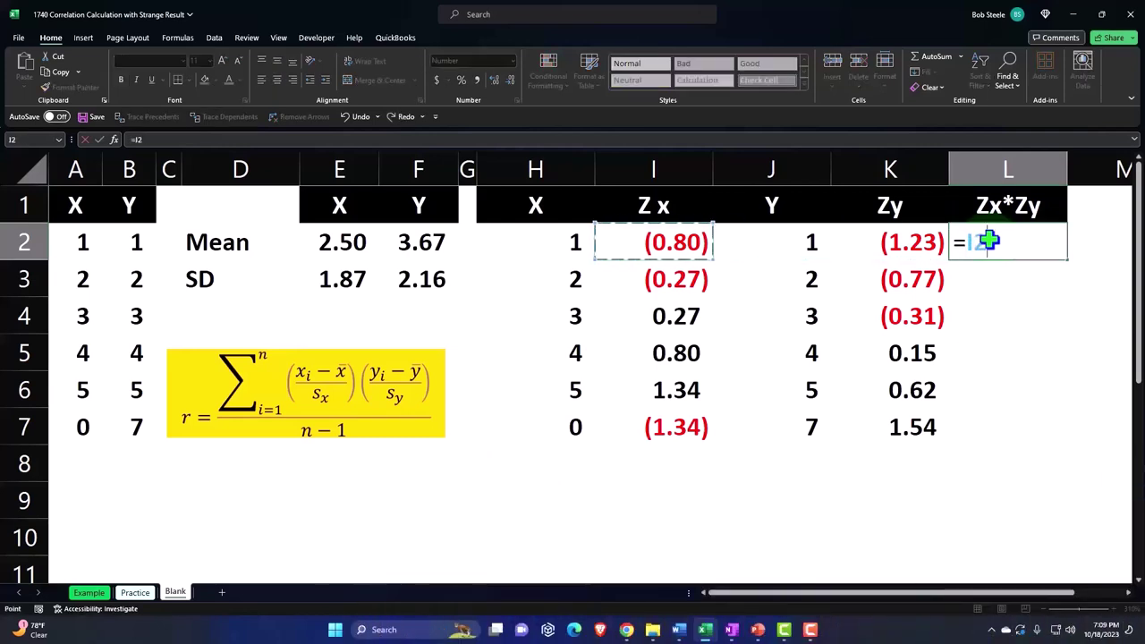
text(*)
key(Left)
key(Return)
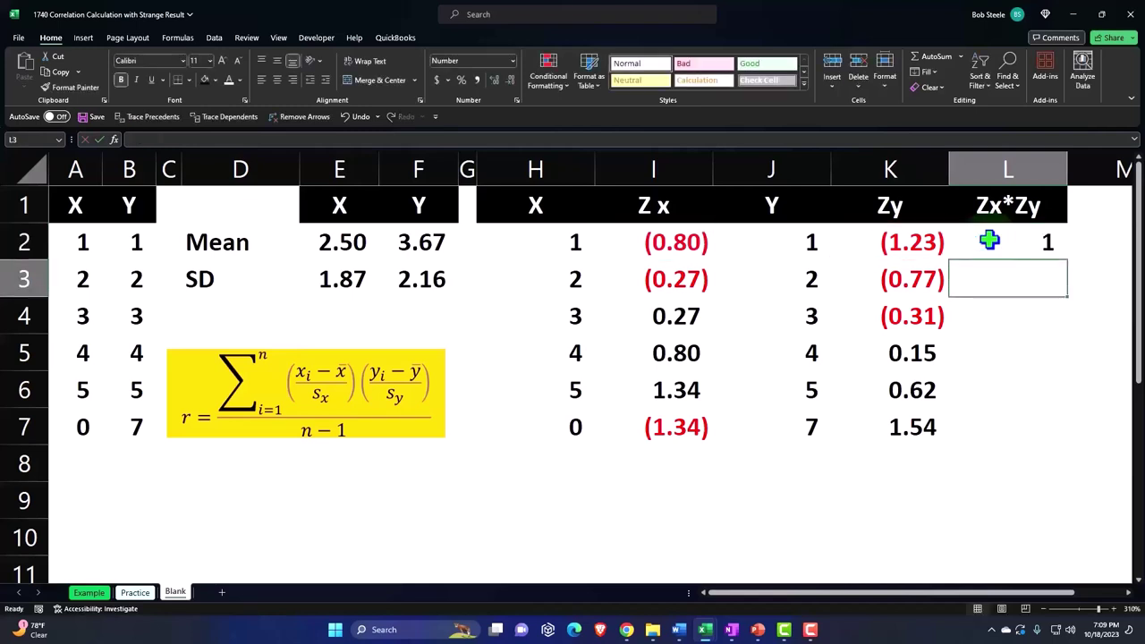
click(988, 240)
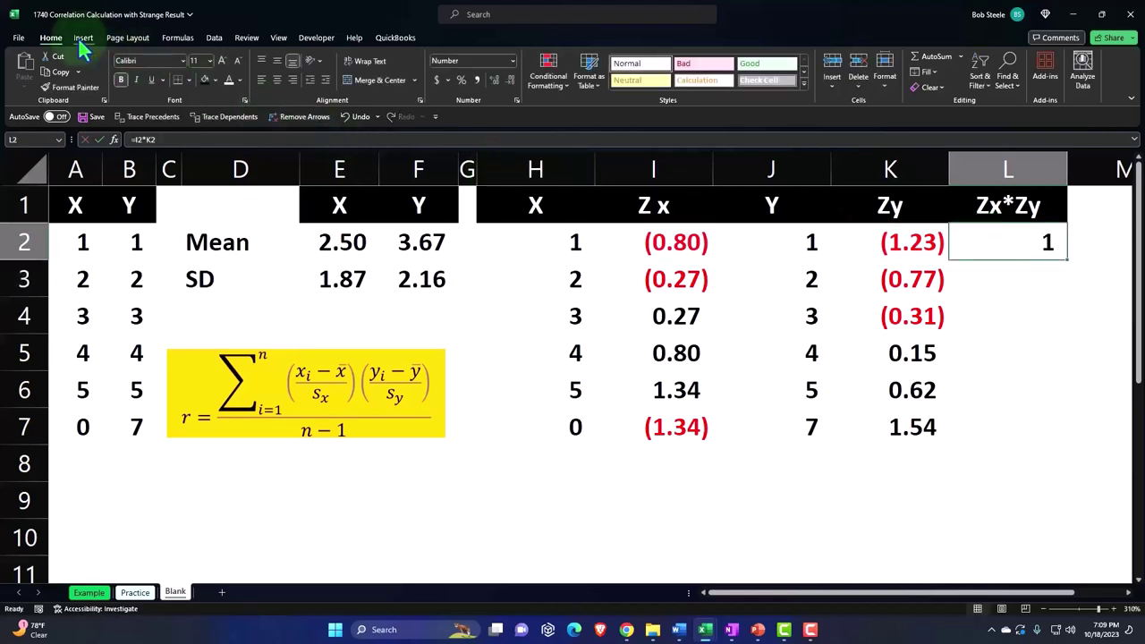
click(493, 80)
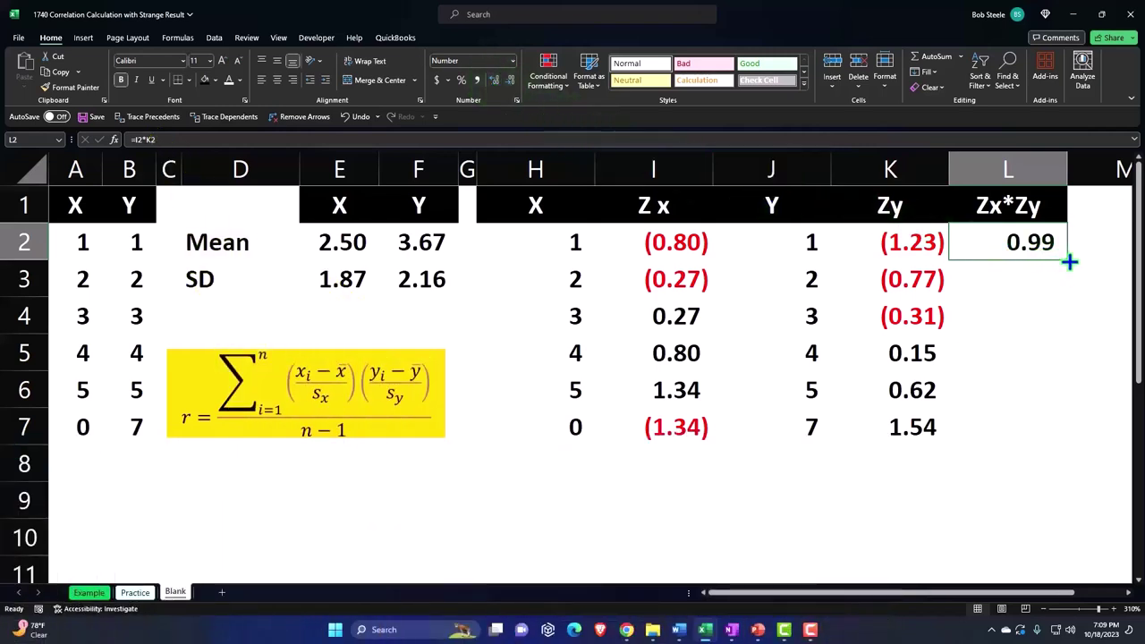
double_click(1069, 261)
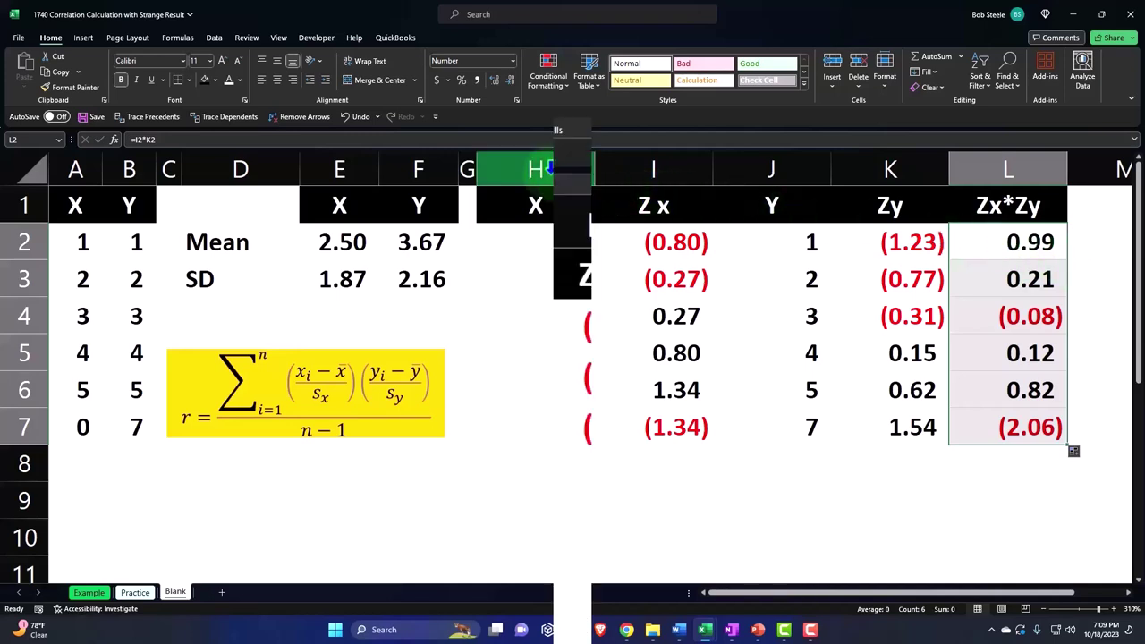
Narrow columns H through L together and shrink spacer column M to a thin width
click(130, 224)
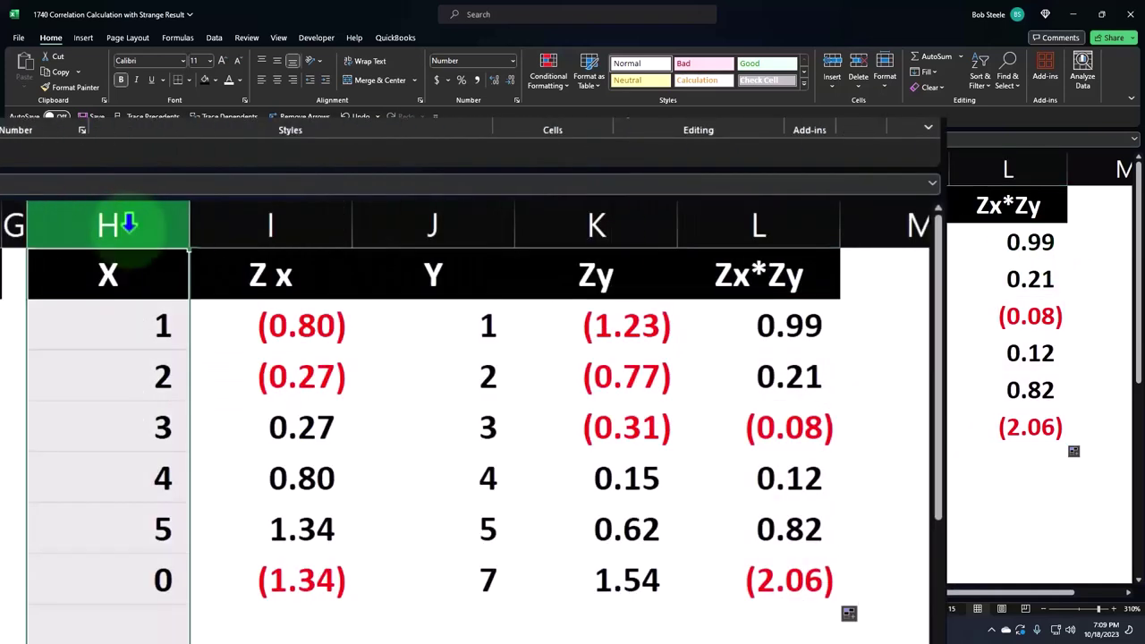
drag(130, 225, 806, 224)
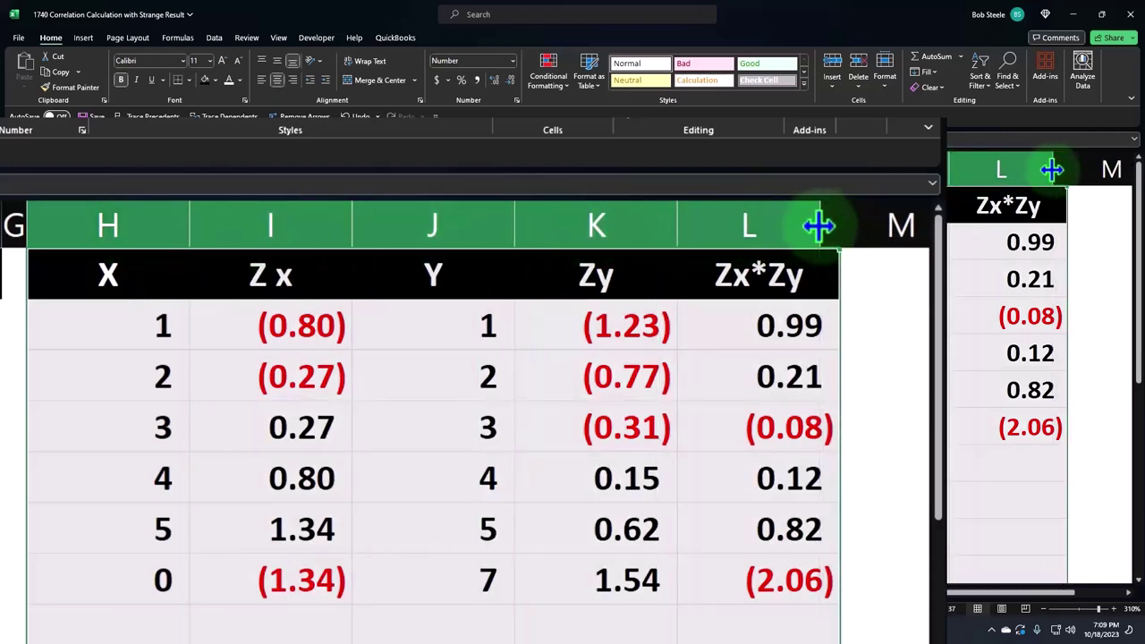
mouse_move(739, 223)
mouse_down()
mouse_move(680, 221)
mouse_move(627, 328)
mouse_up()
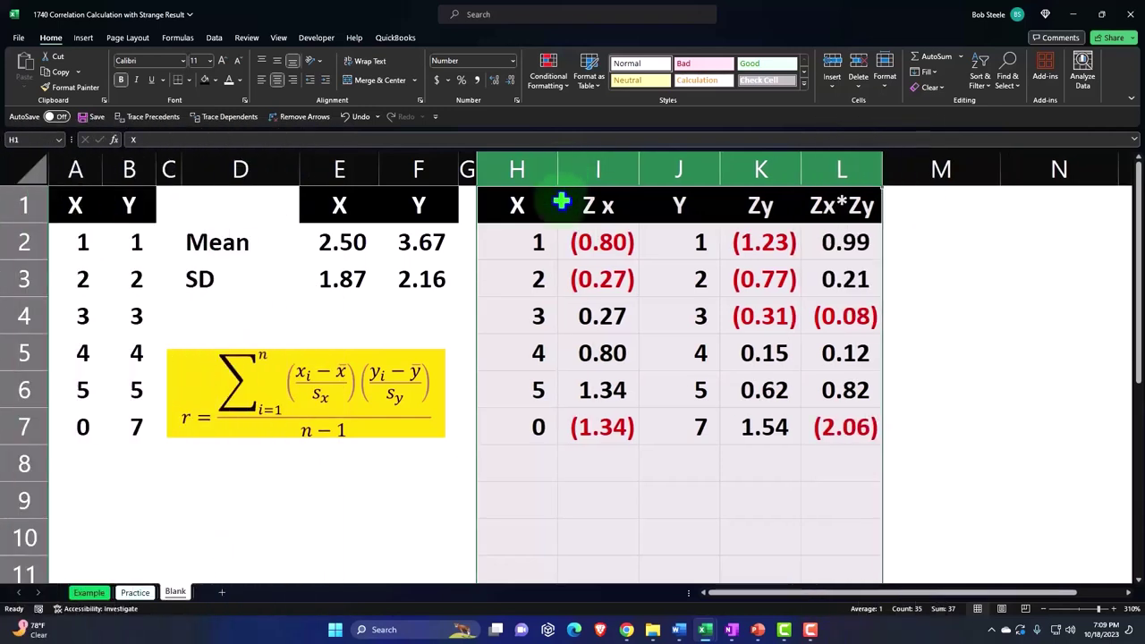
click(578, 256)
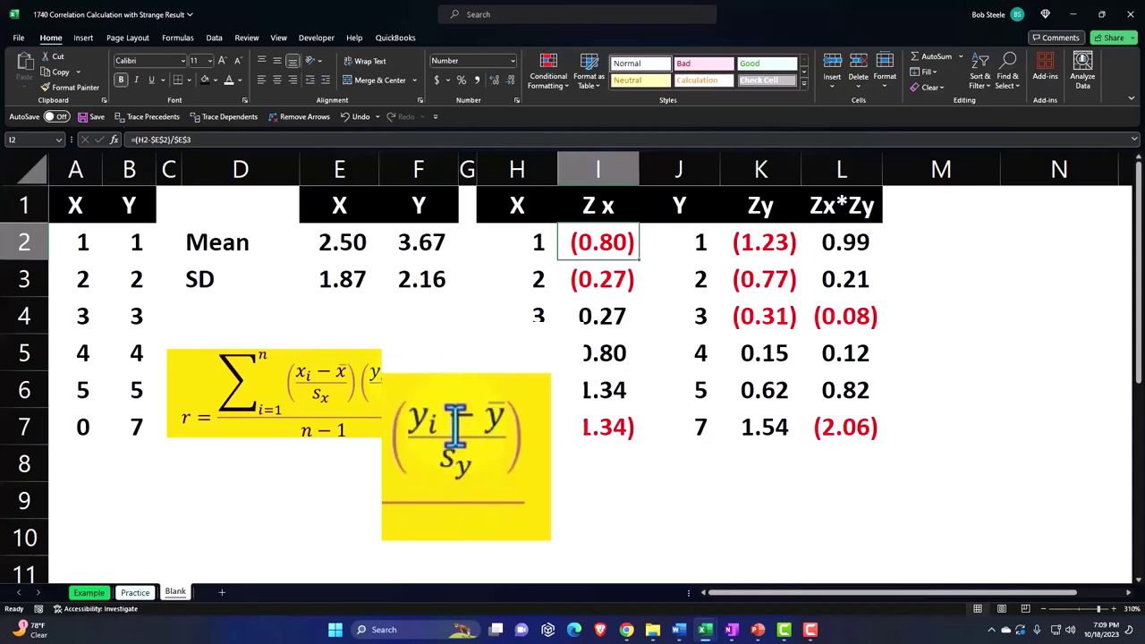
drag(832, 247, 833, 414)
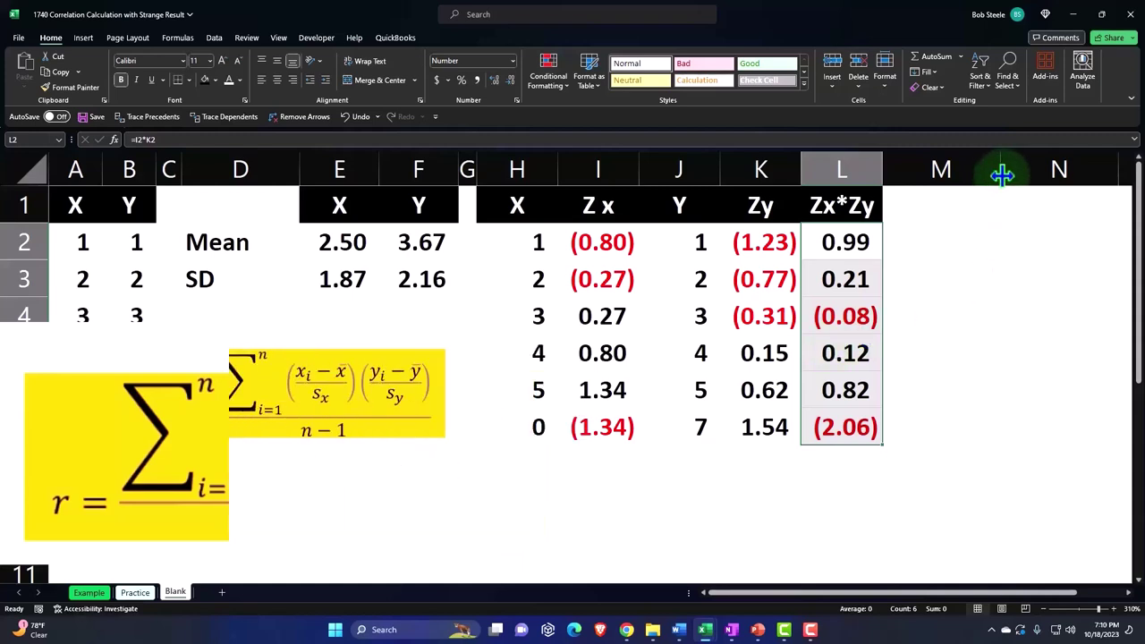
drag(1002, 176, 902, 175)
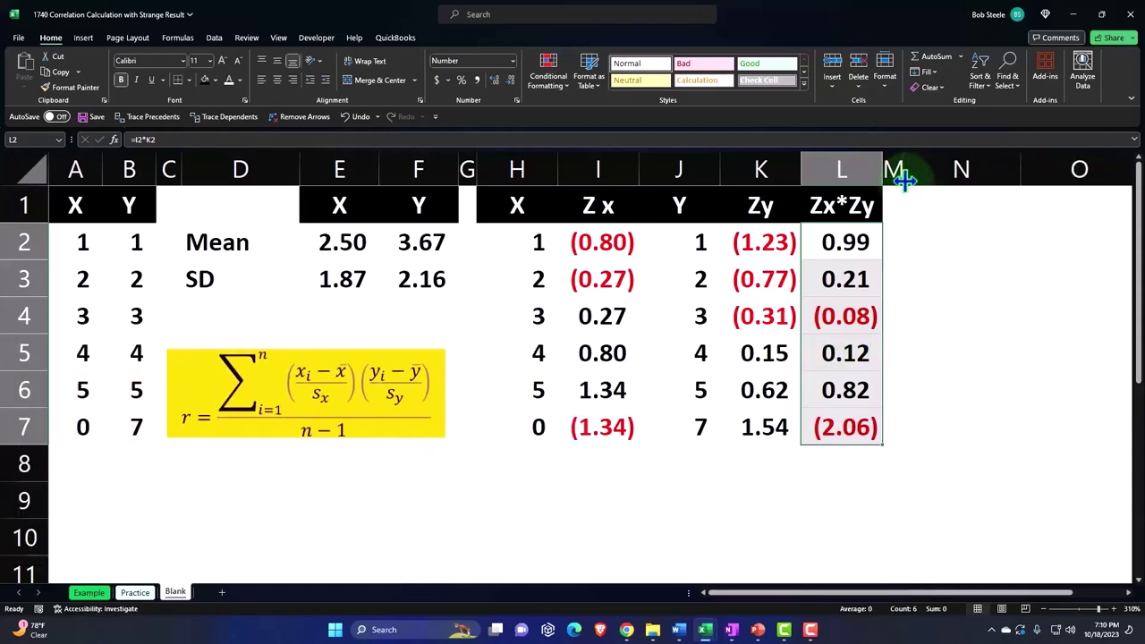
click(953, 210)
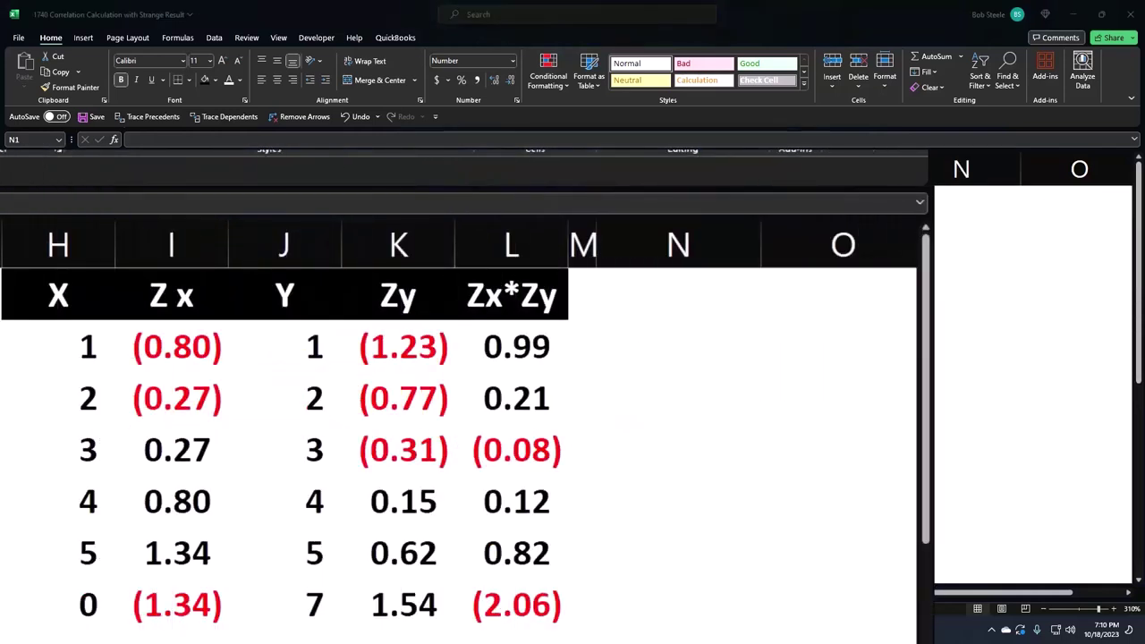
Type the heading R-Correlation in cell N1
click(663, 285)
text(R)
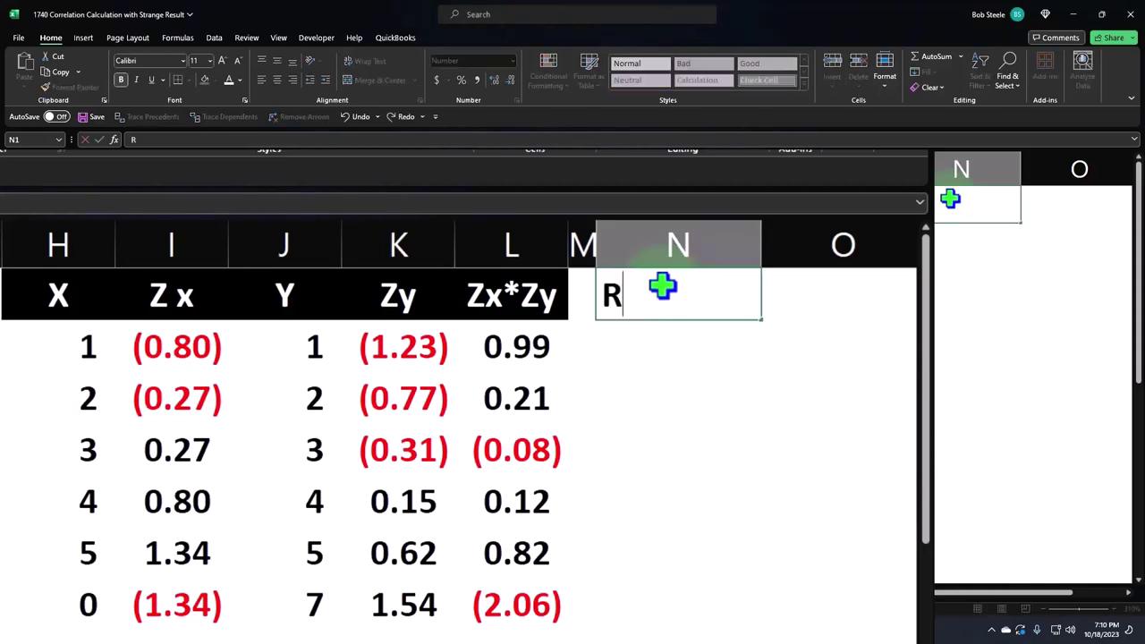
text(-Cor)
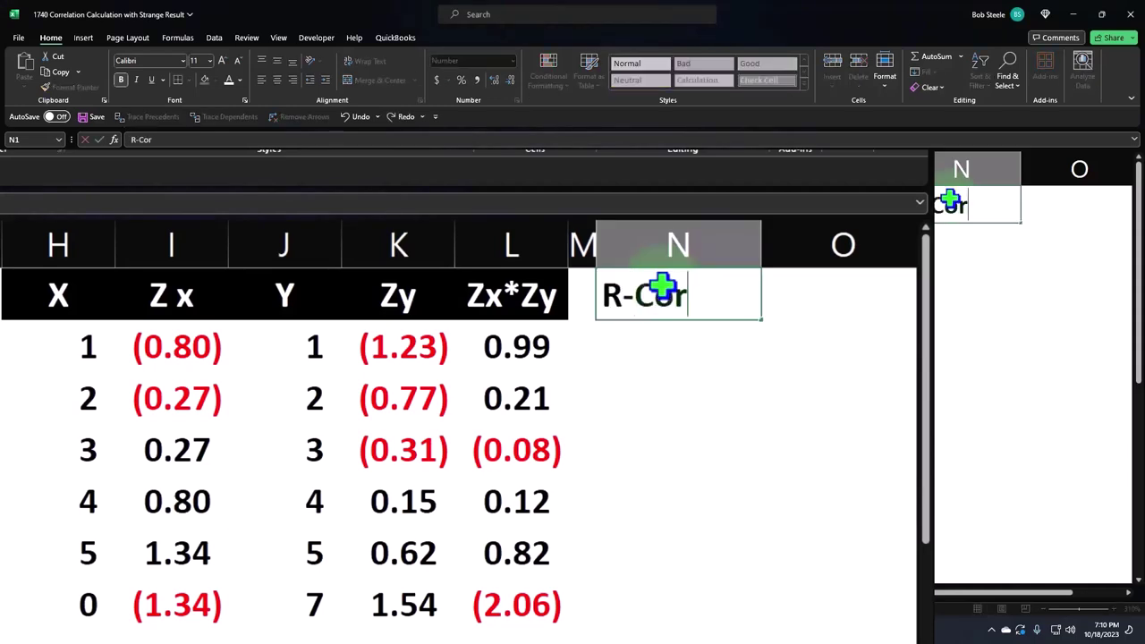
key(BackSpace)
text(o)
text(rrelaton)
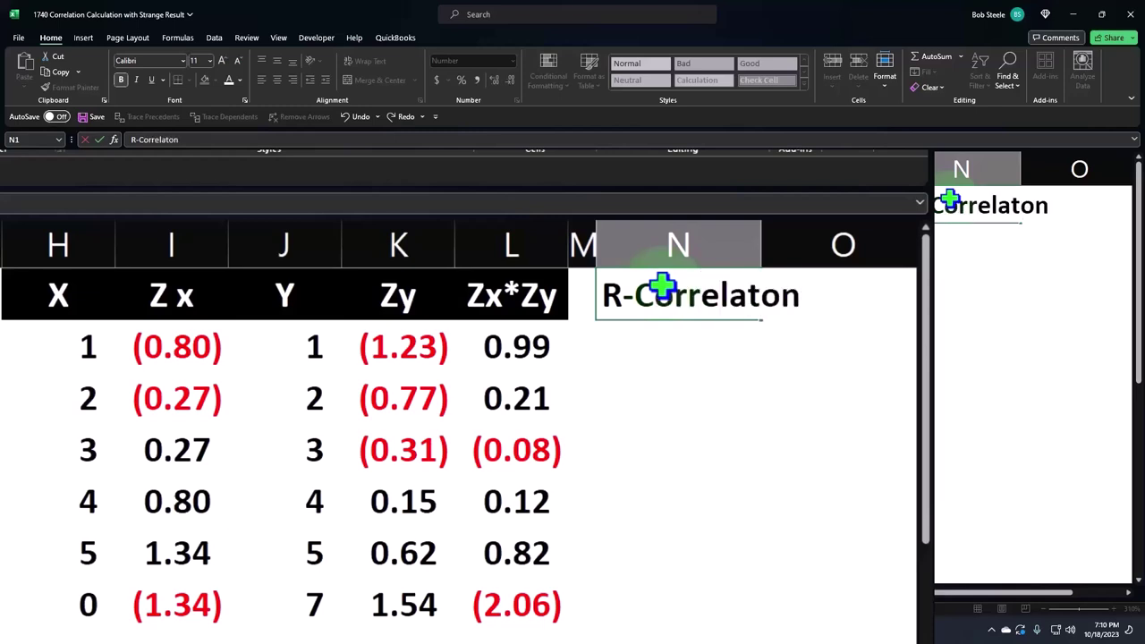
key(BackSpace)
key(BackSpace)
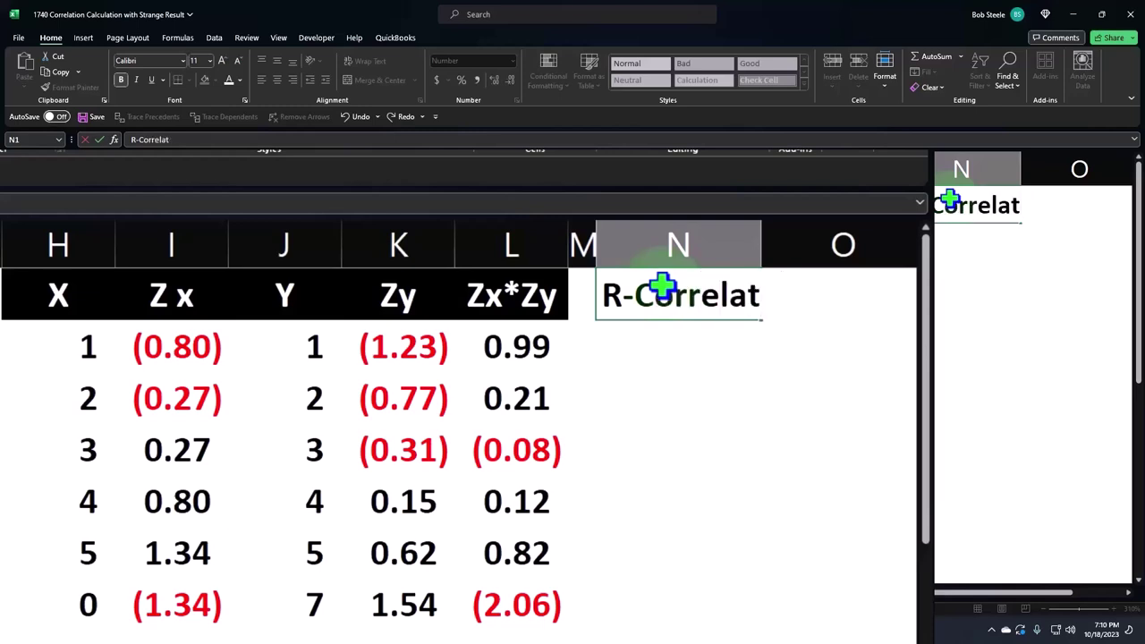
text(ion)
key(Return)
Style N1:P1 with black fill and white font
click(662, 286)
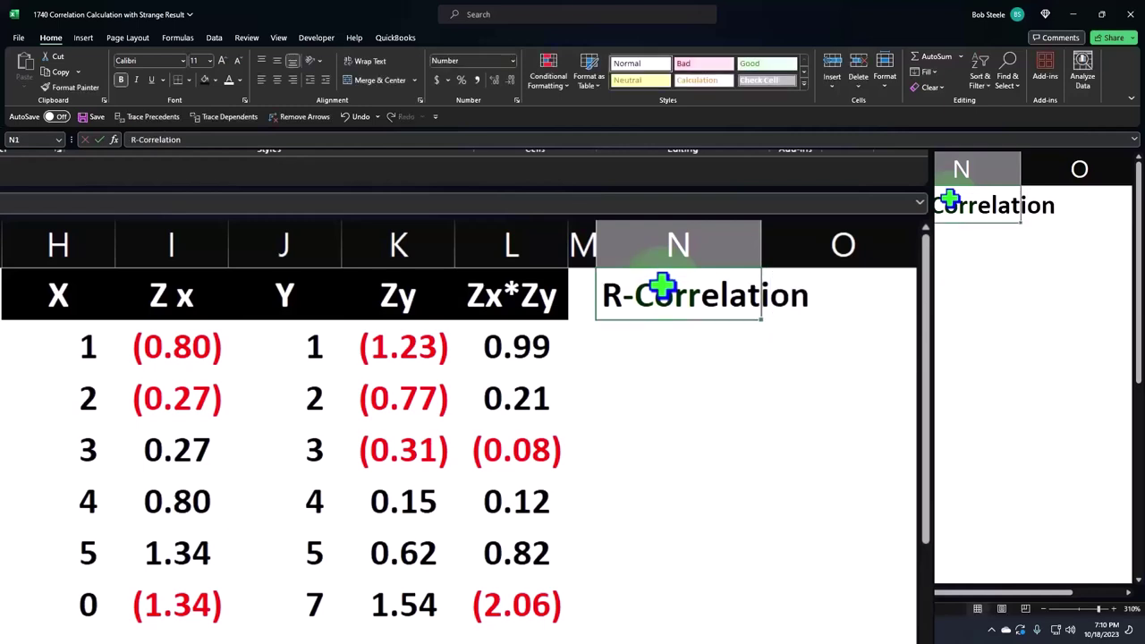
drag(662, 286, 903, 289)
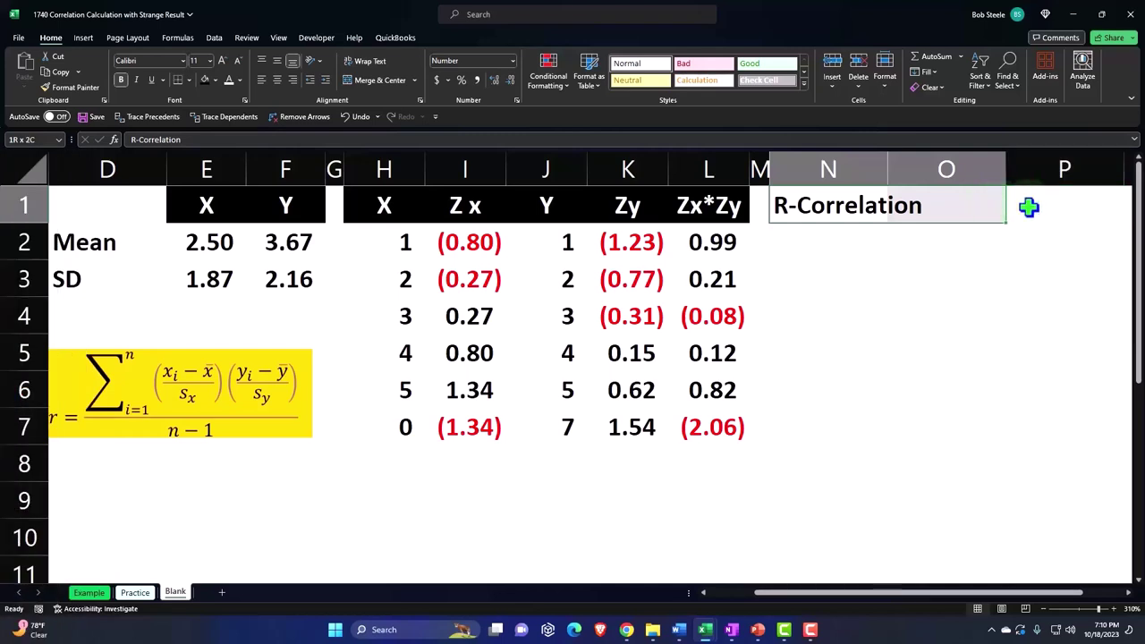
drag(904, 289, 1058, 207)
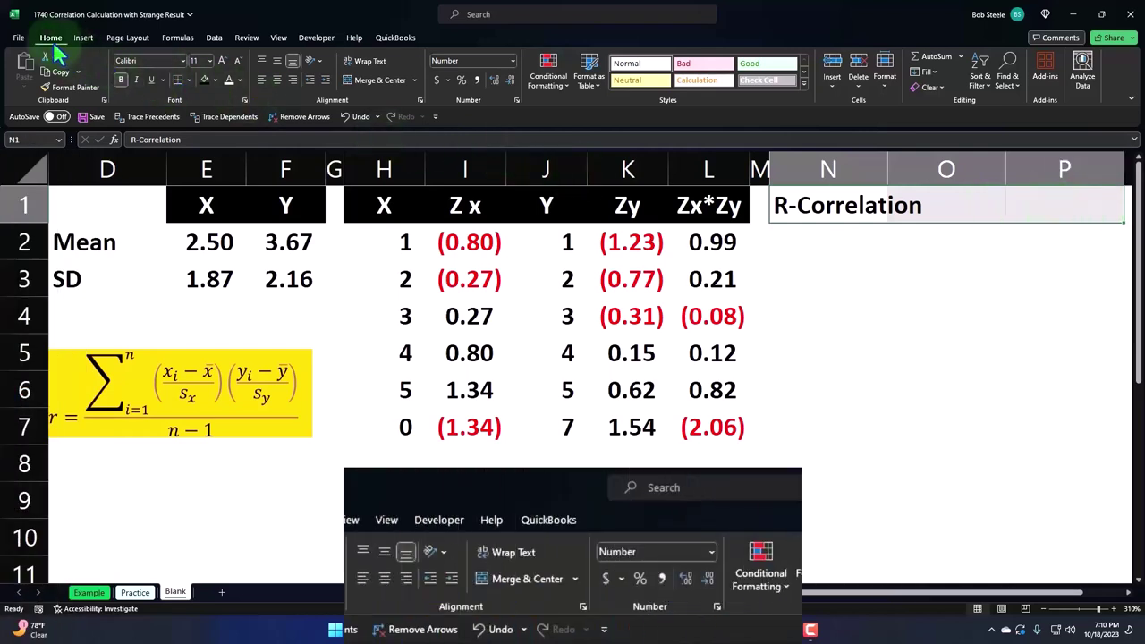
click(200, 81)
click(229, 80)
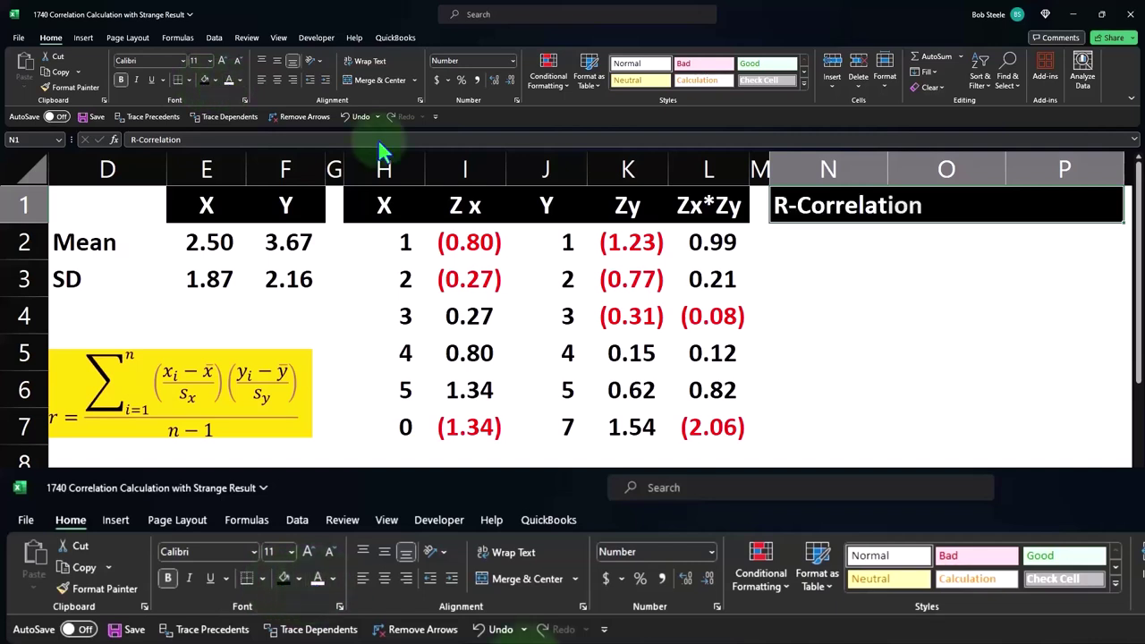
click(808, 242)
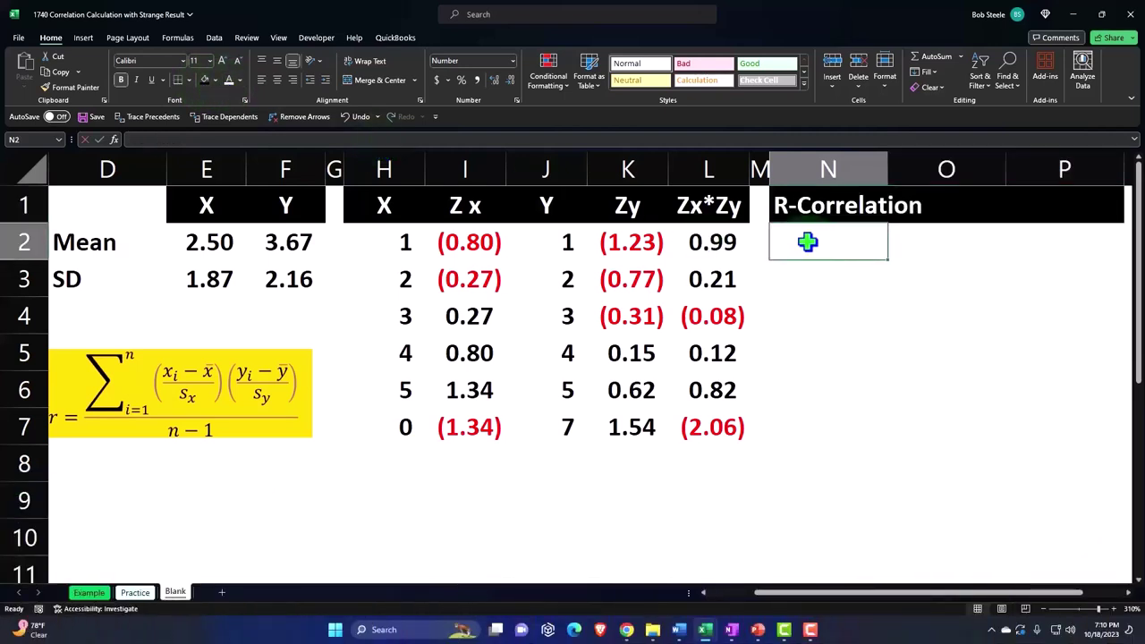
Add the label Sum Zx*Zy in N2 and widen column N to fit it
text(Sum z)
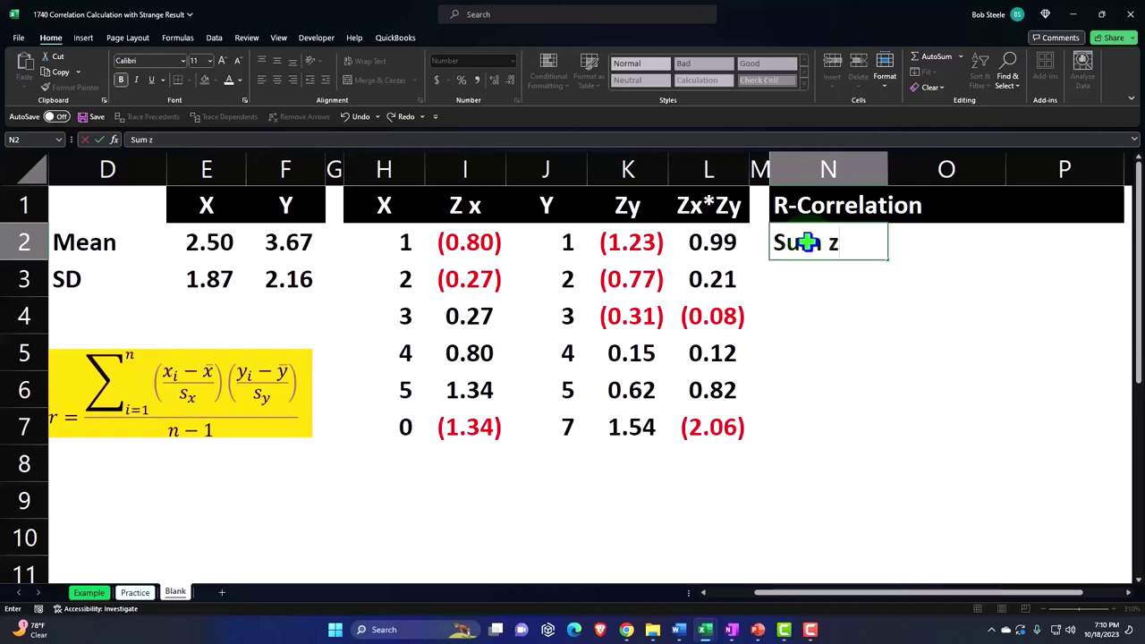
text( ZX)
text(Zx*Z)
text(y)
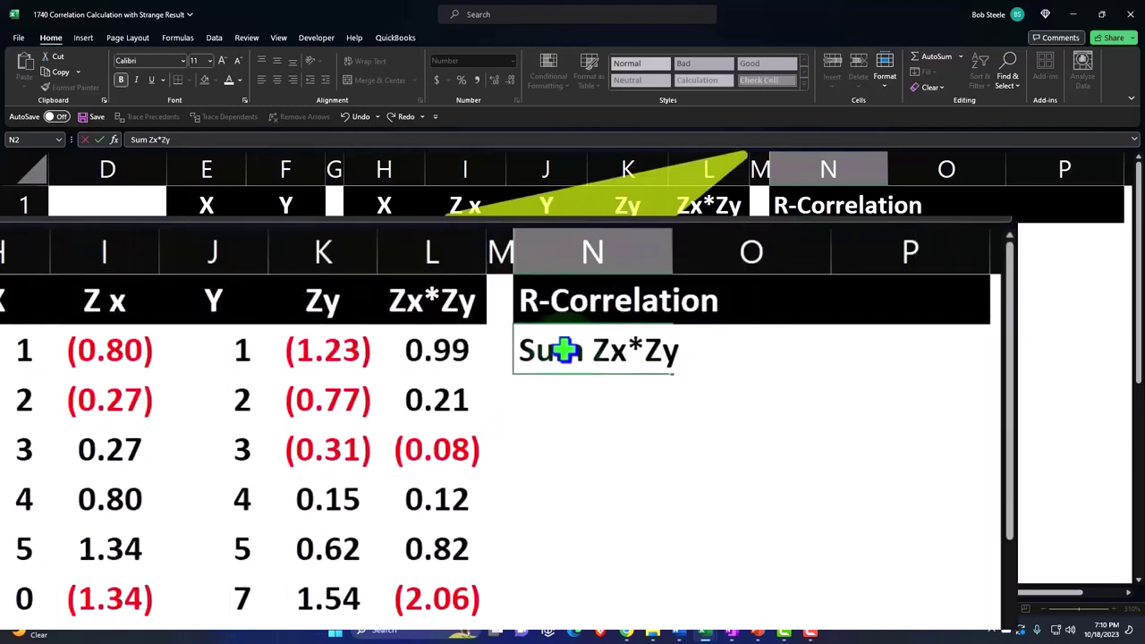
key(Return)
click(566, 351)
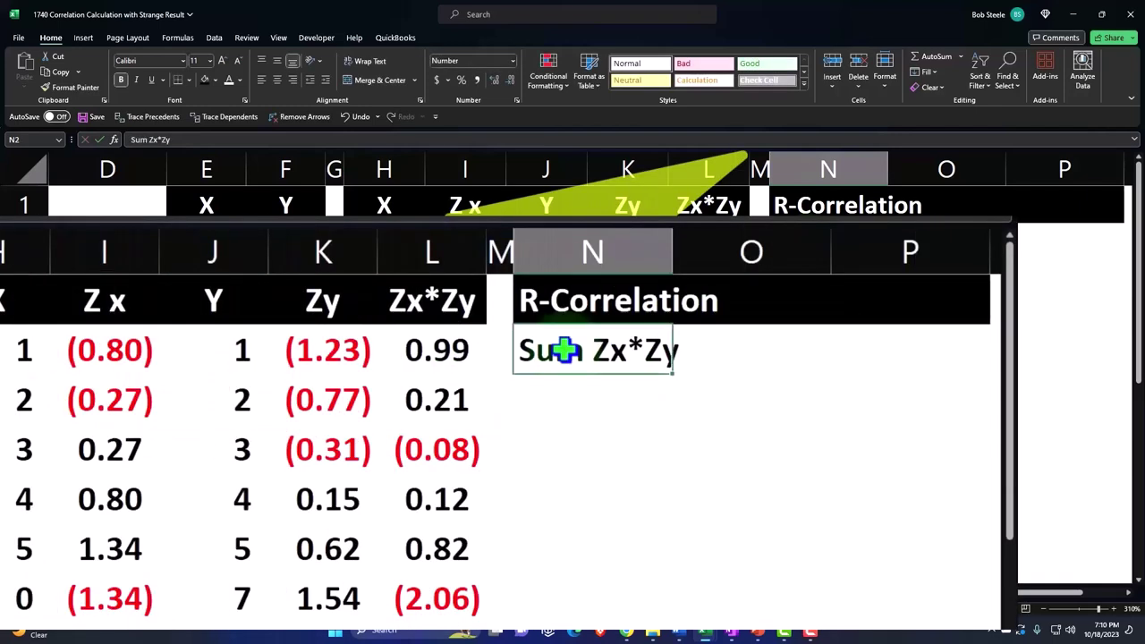
drag(672, 250, 680, 249)
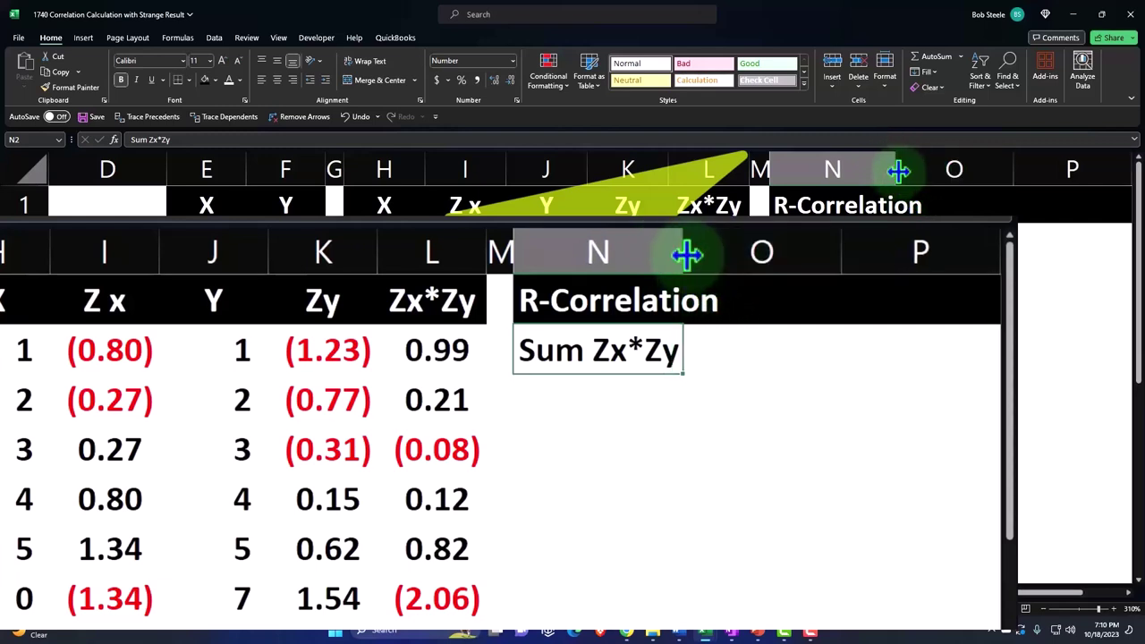
drag(680, 248, 696, 257)
Enter =SUM(L2:L7) in P2 to total the Zx*Zy products
click(761, 351)
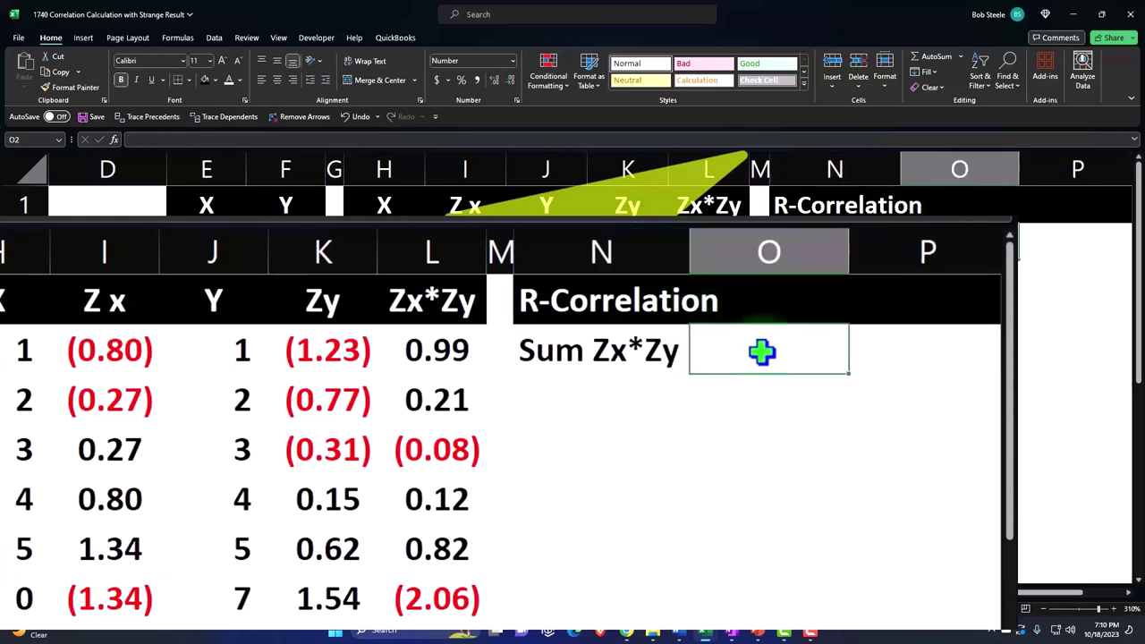
key(Right)
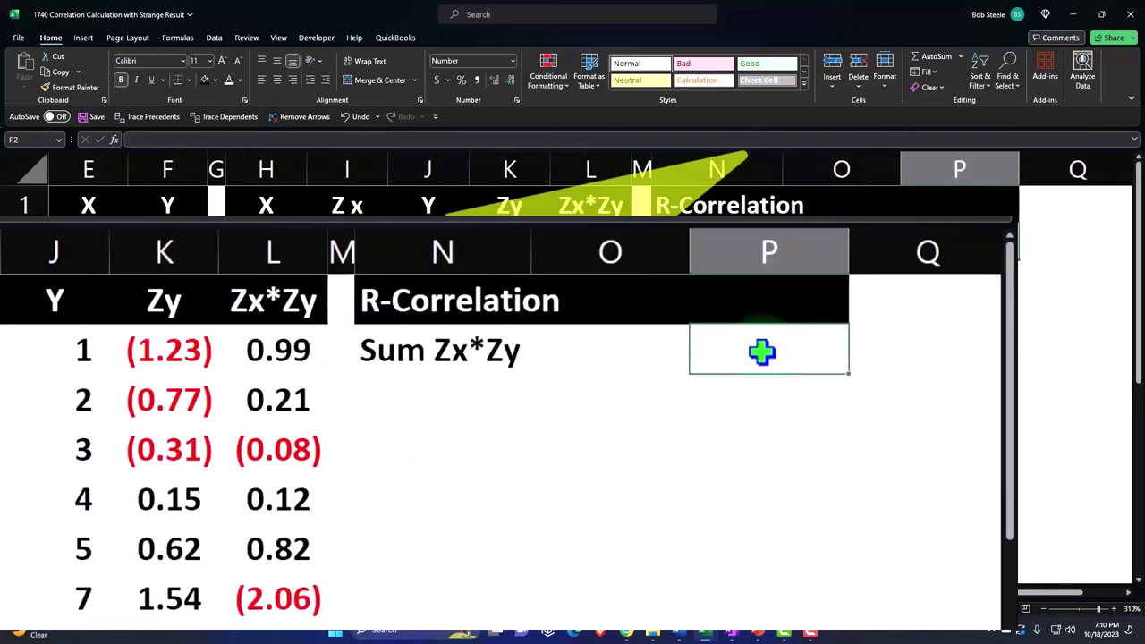
text(=sum)
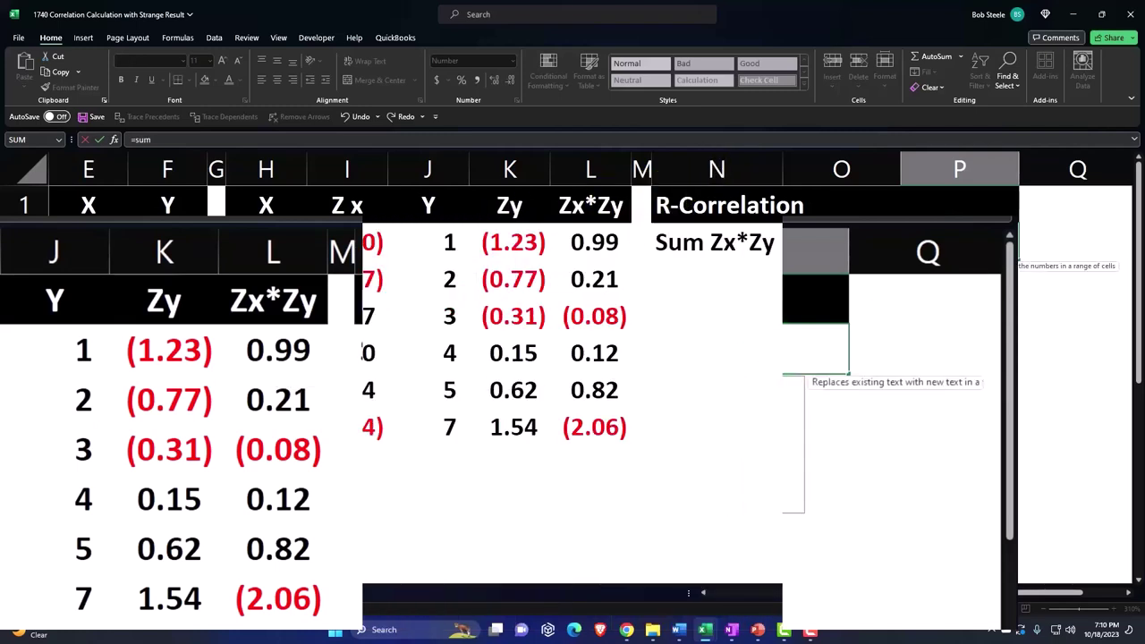
text(()
key(Left)
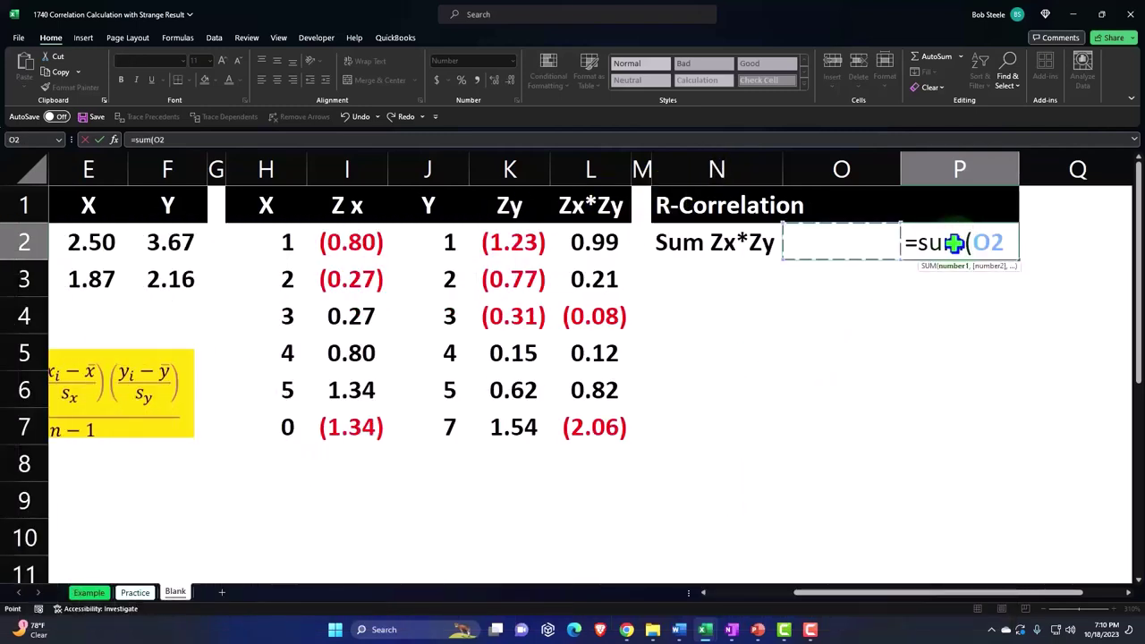
key(Left)
key(Left)
key(Left)
key(ctrl+shift+Down)
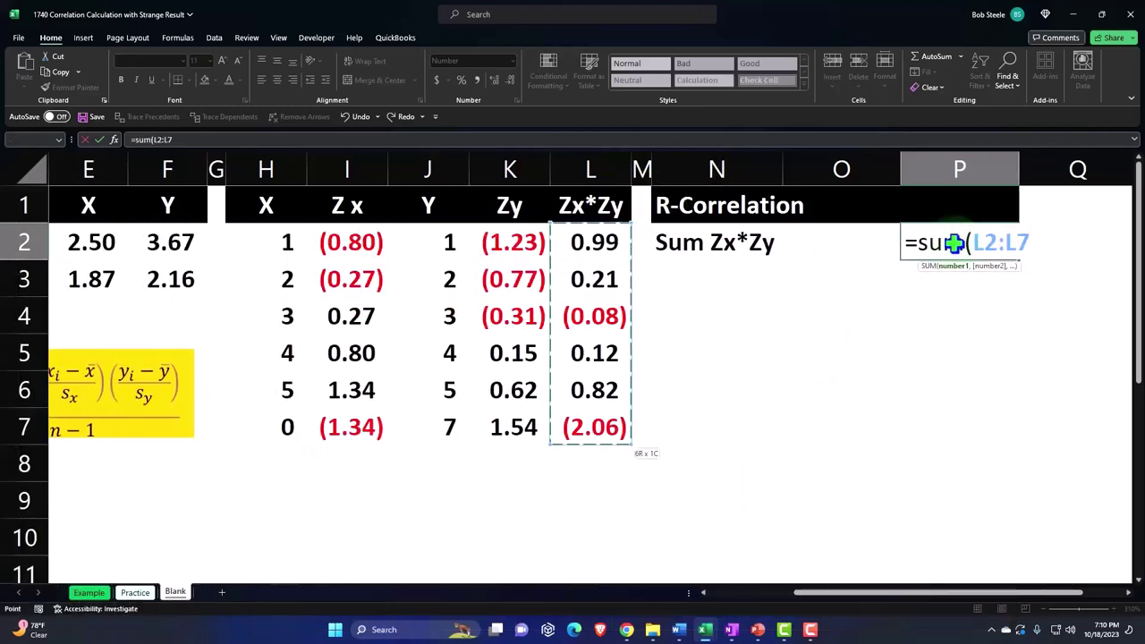
key(Return)
key(Up)
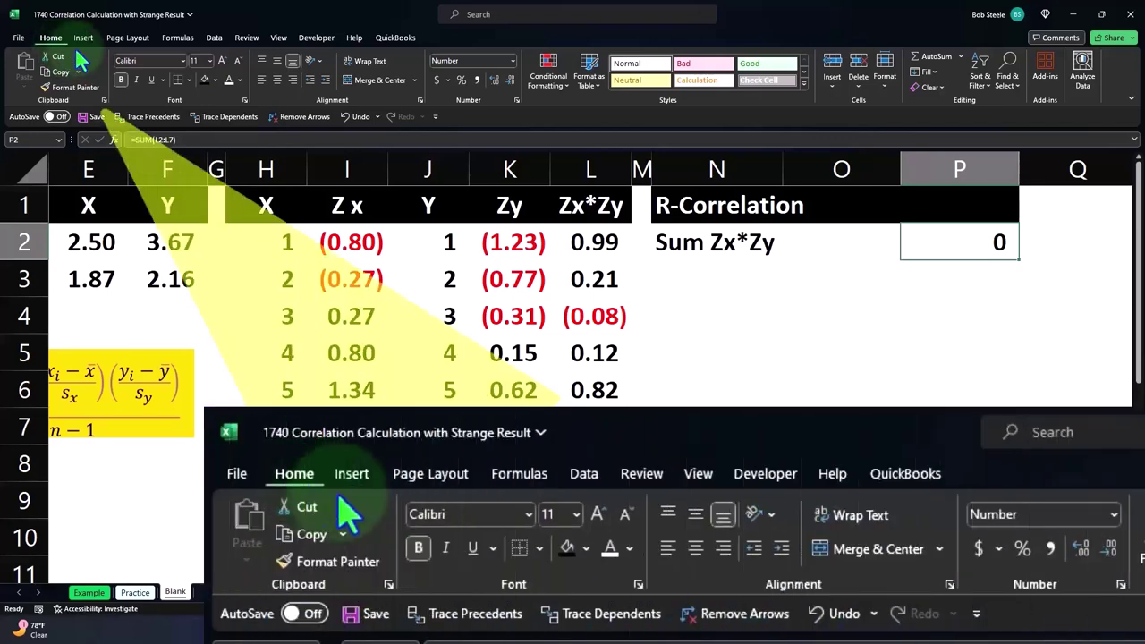
double_click(949, 245)
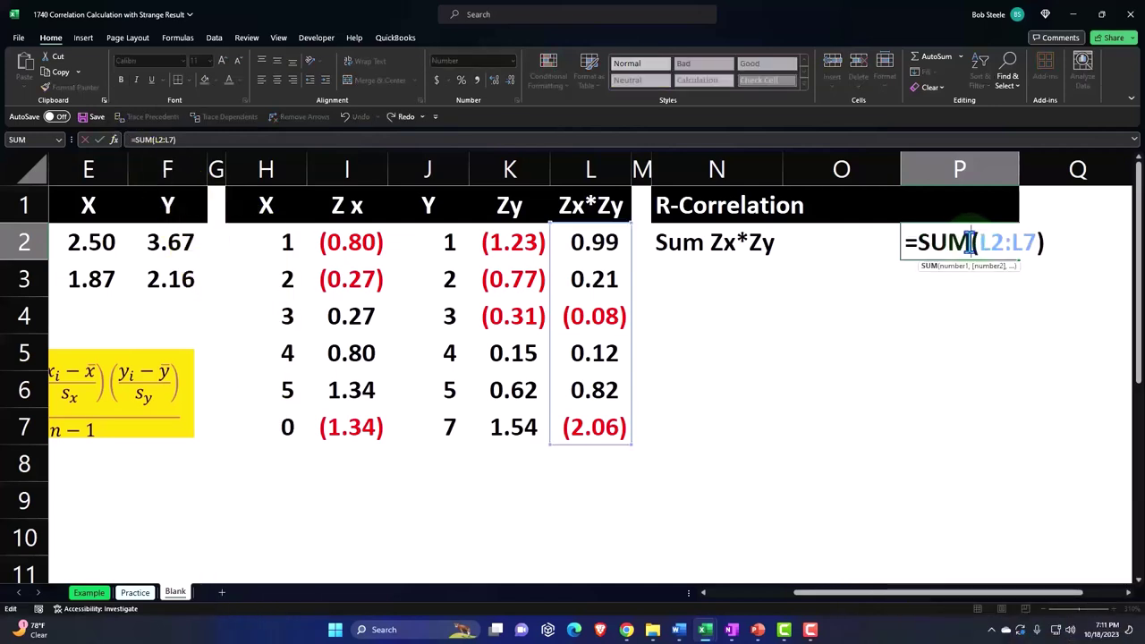
key(Return)
click(949, 240)
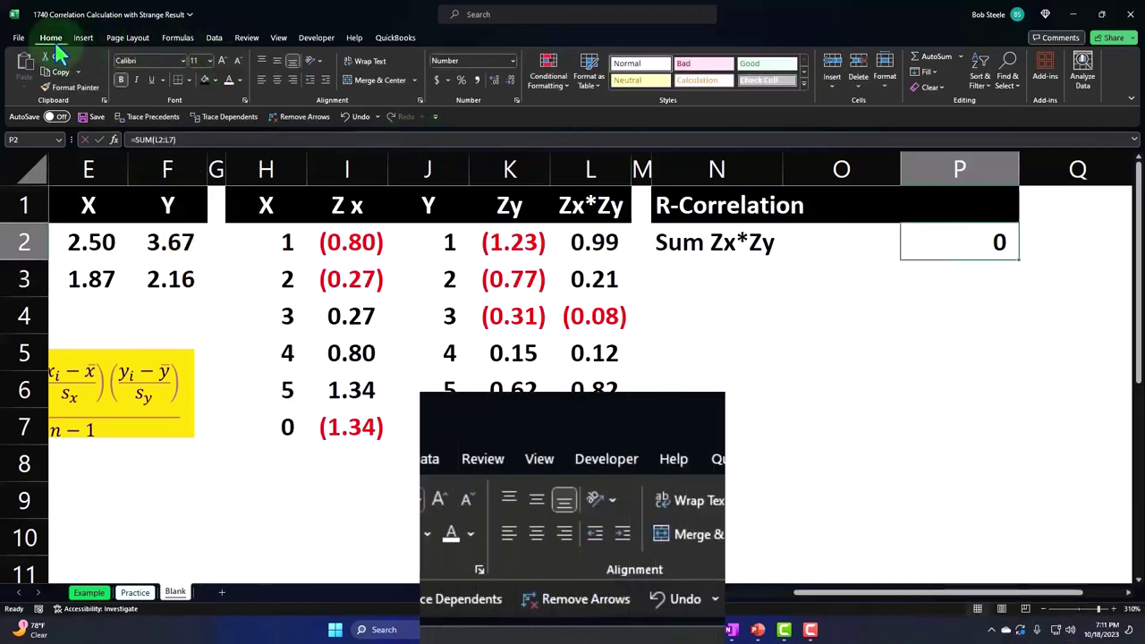
Format the P2 total to two decimals so it shows 0.00
click(494, 78)
click(494, 78)
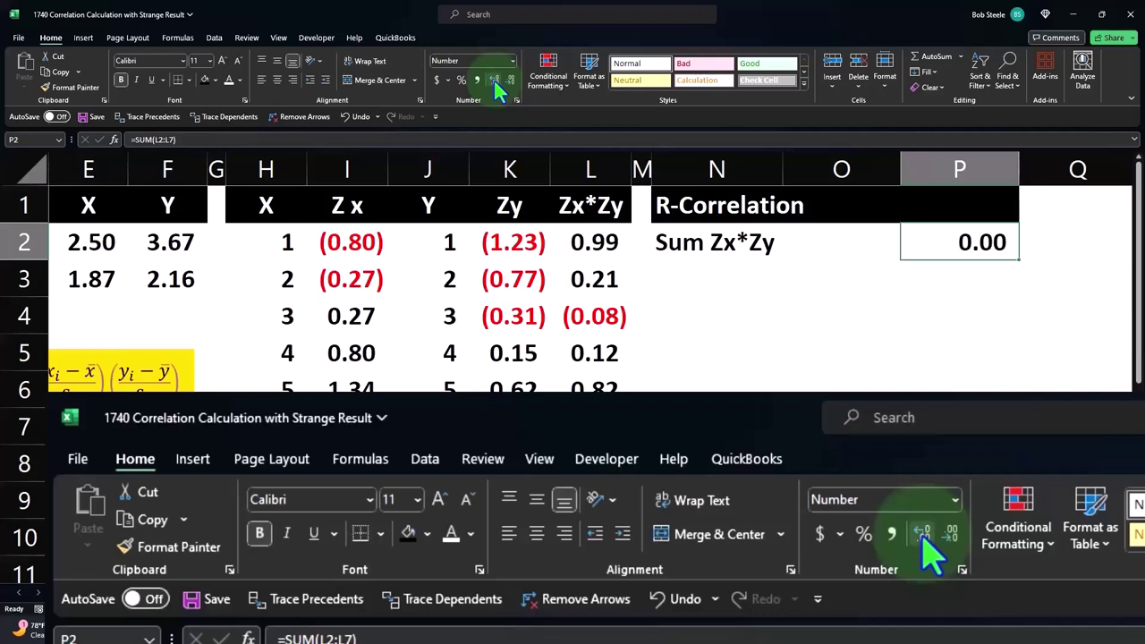
click(494, 78)
click(494, 79)
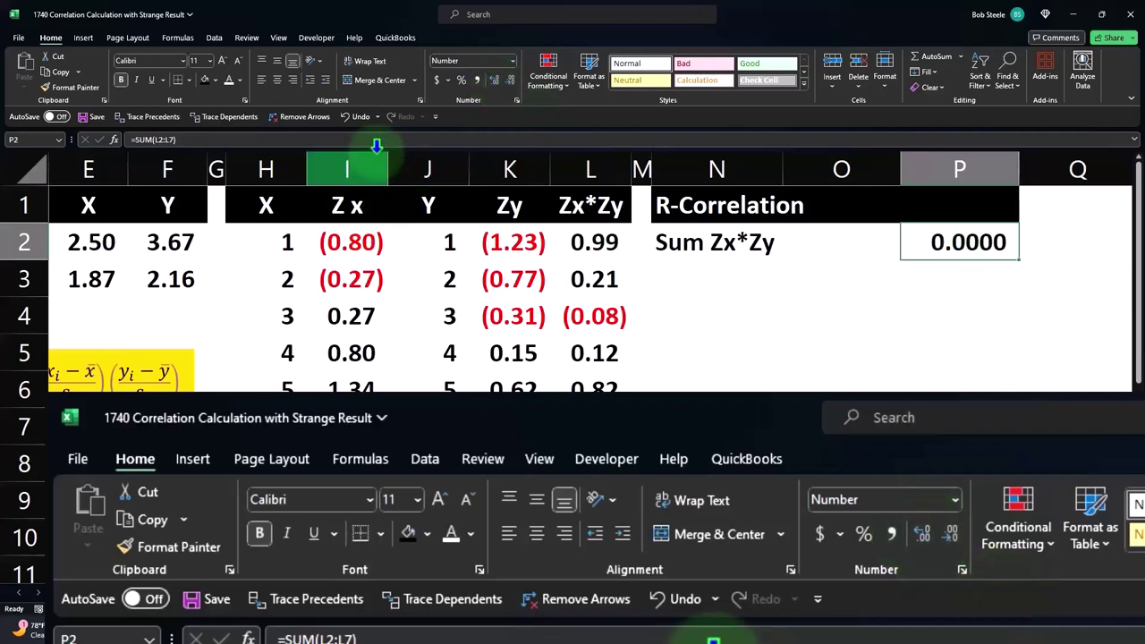
click(494, 79)
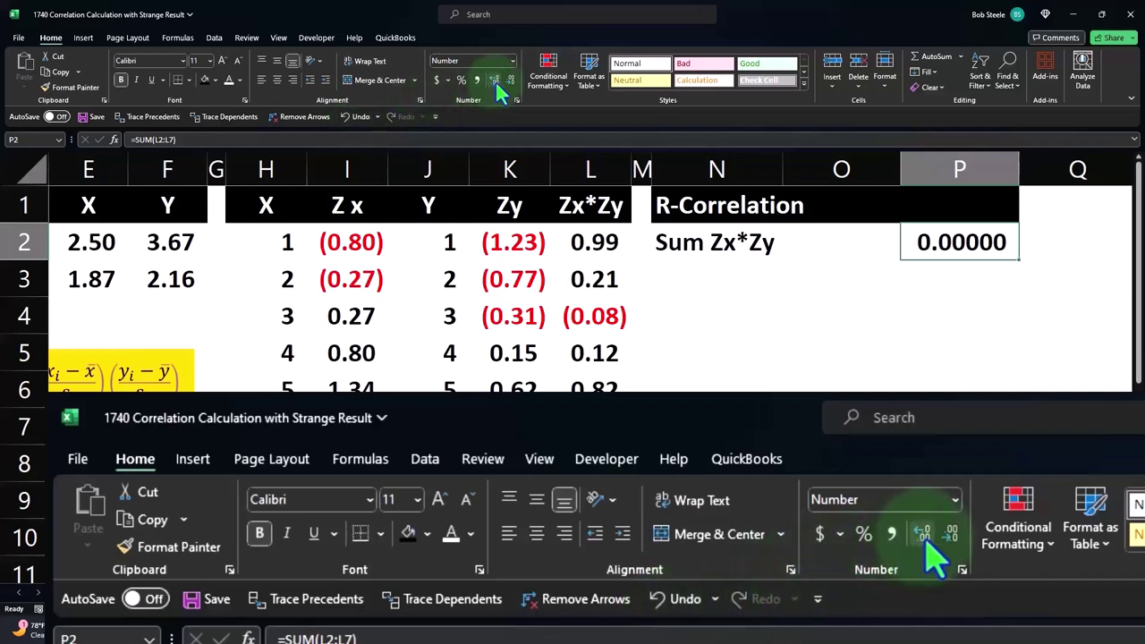
click(510, 80)
click(510, 80)
click(511, 82)
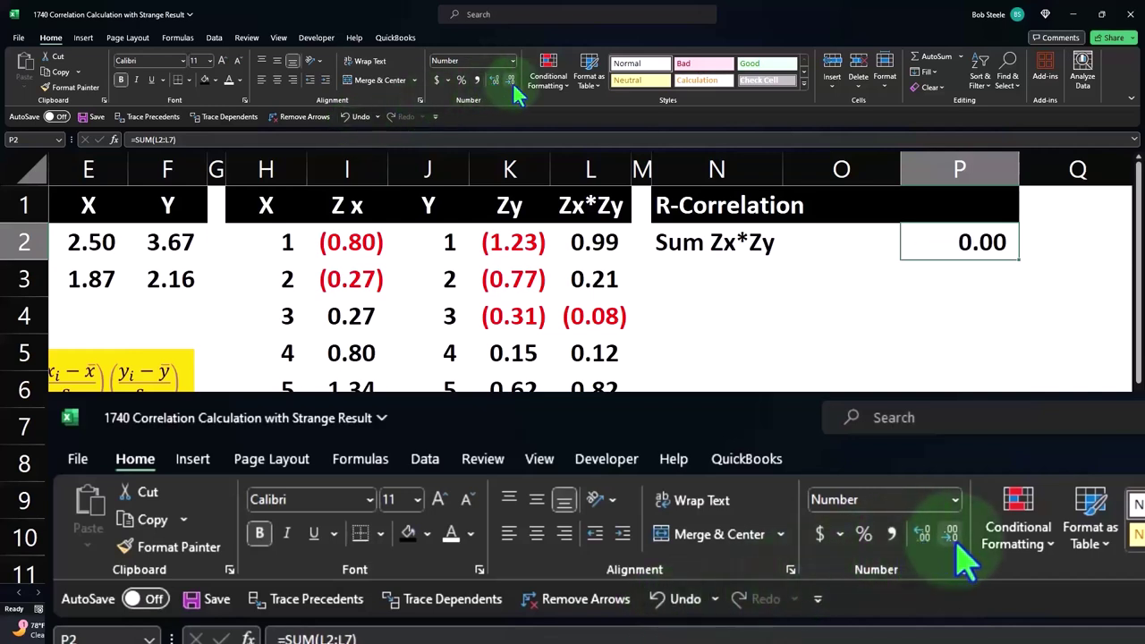
click(703, 282)
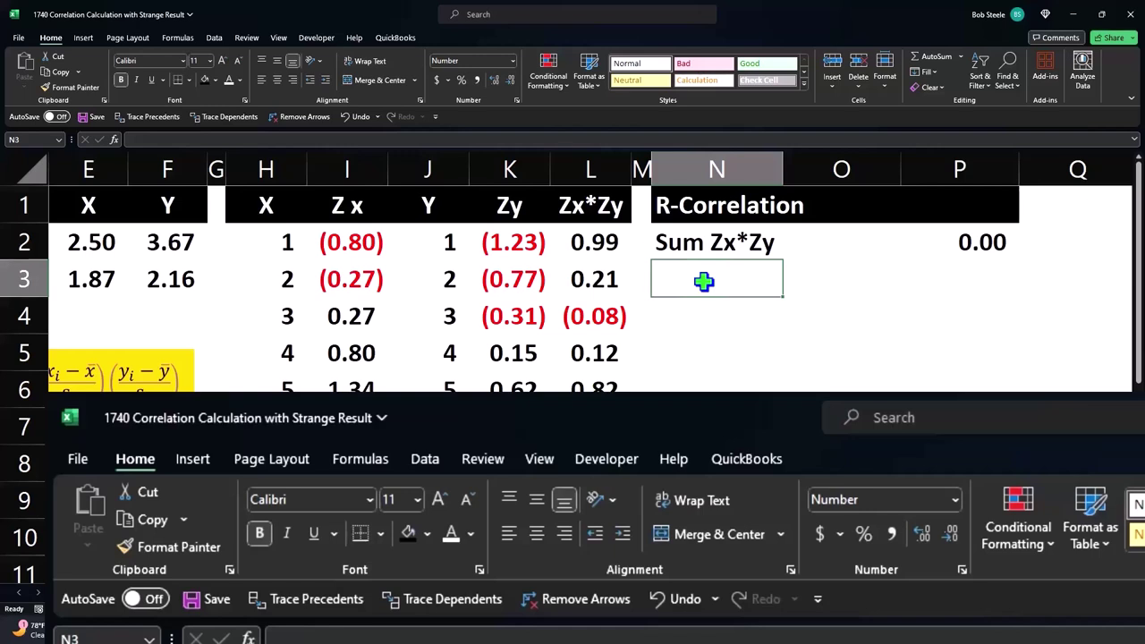
Label N3 as n-1: and N4 as n
text(n-1:)
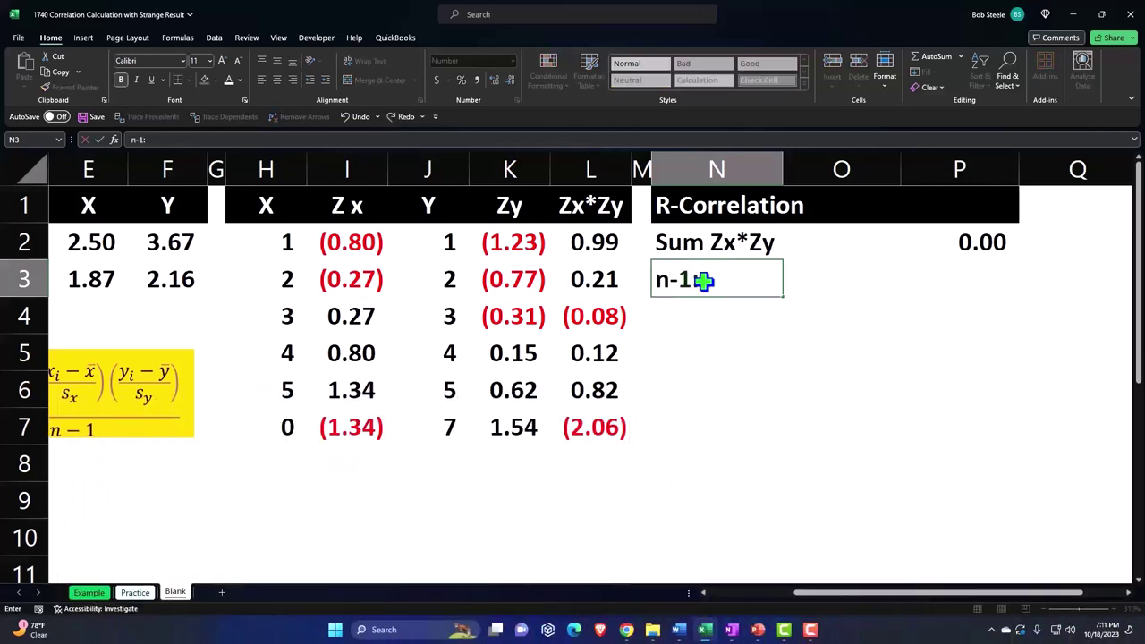
key(Return)
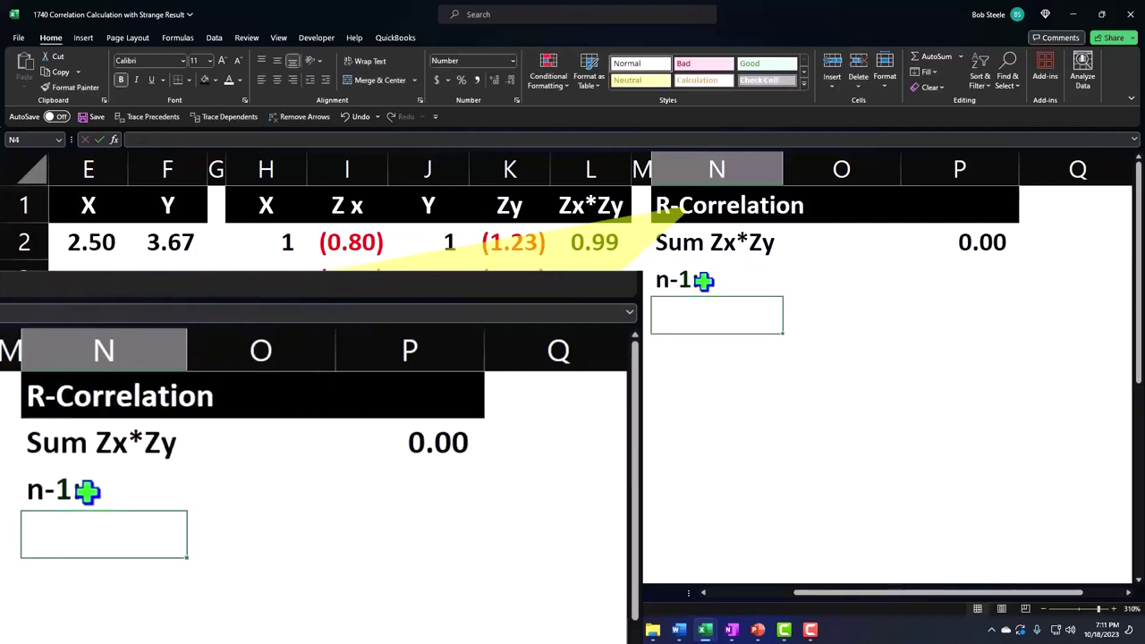
text(n-1:)
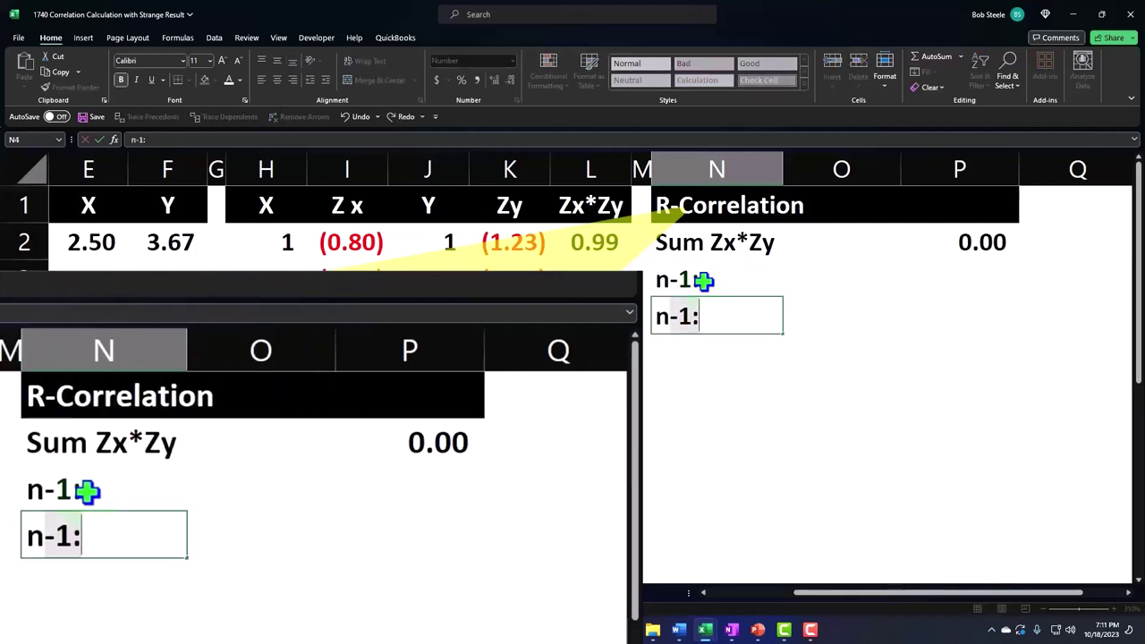
key(BackSpace)
key(BackSpace)
key(BackSpace)
key(Return)
Label N5 as less 1 and N6 as n-1
text(n)
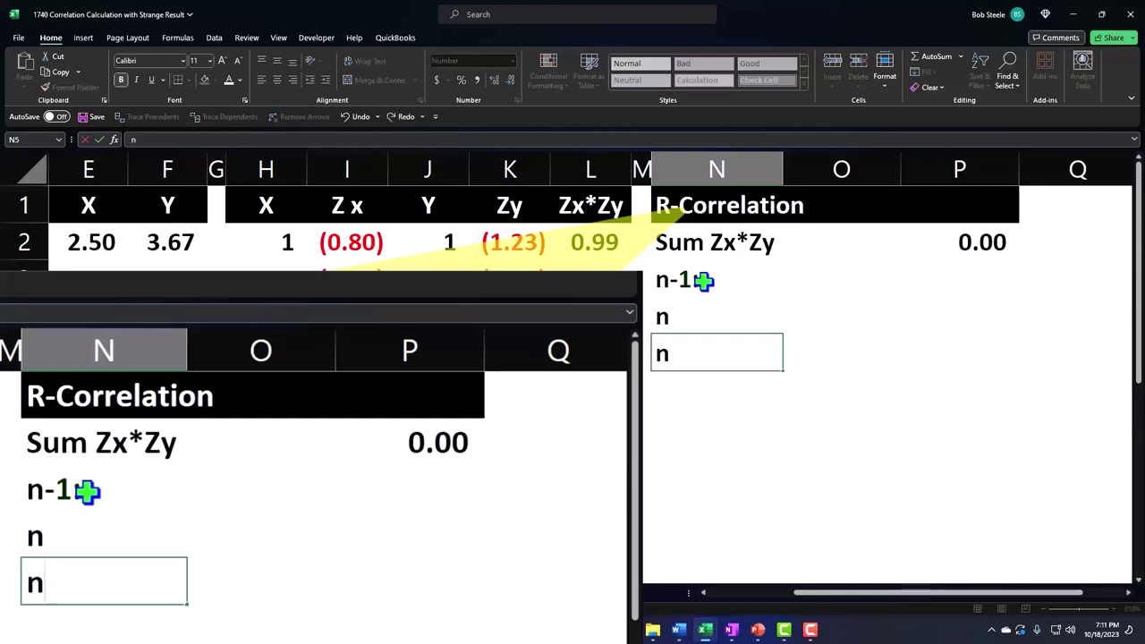
key(BackSpace)
text(l)
text(ess)
key(BackSpace)
key(BackSpace)
key(BackSpace)
text(ess 1)
key(Return)
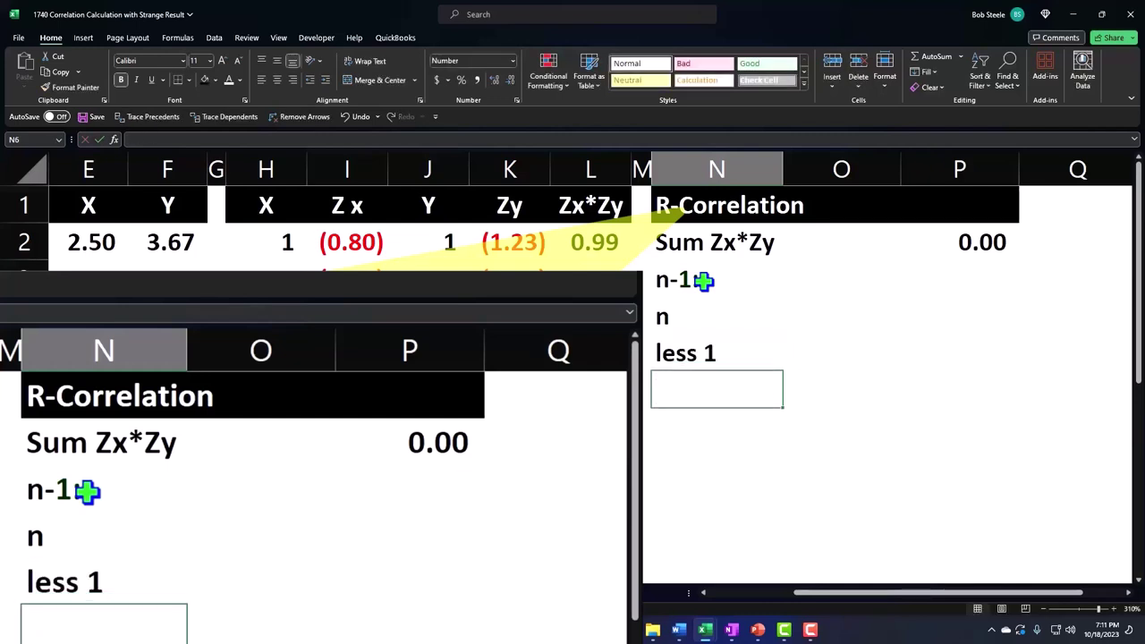
text(n)
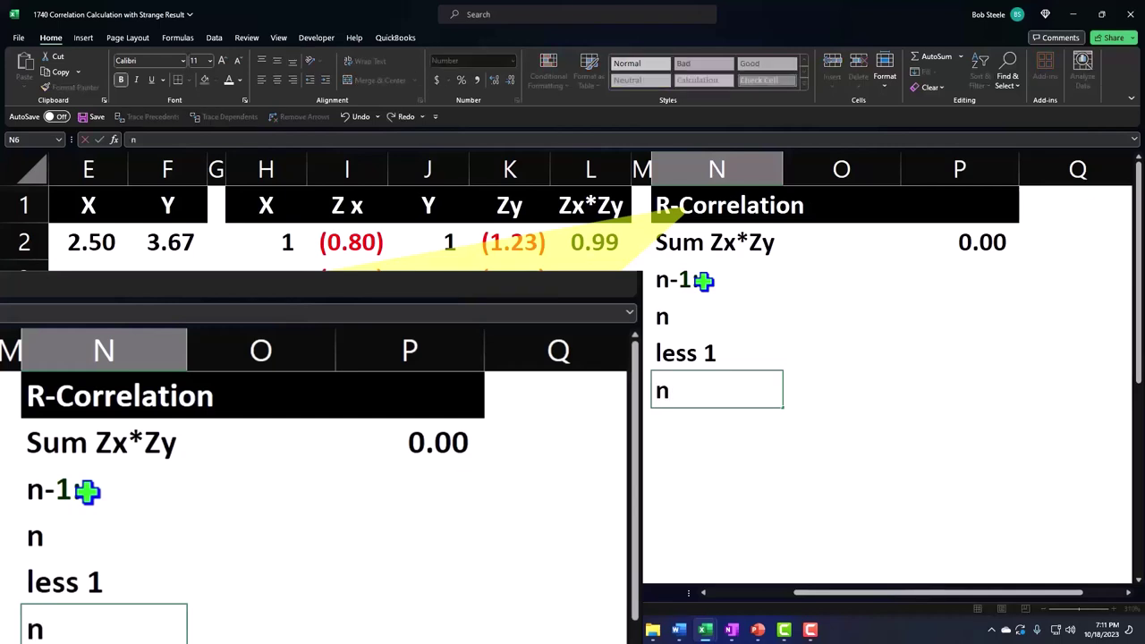
text(-1:)
key(BackSpace)
key(Return)
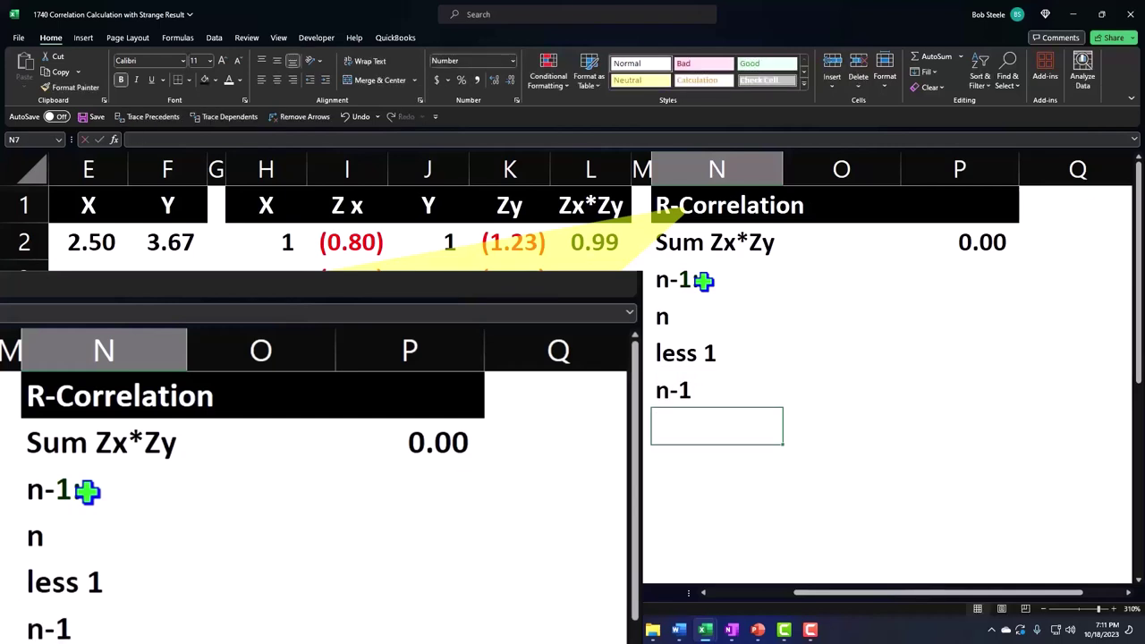
key(Up)
key(Up)
key(Up)
key(Right)
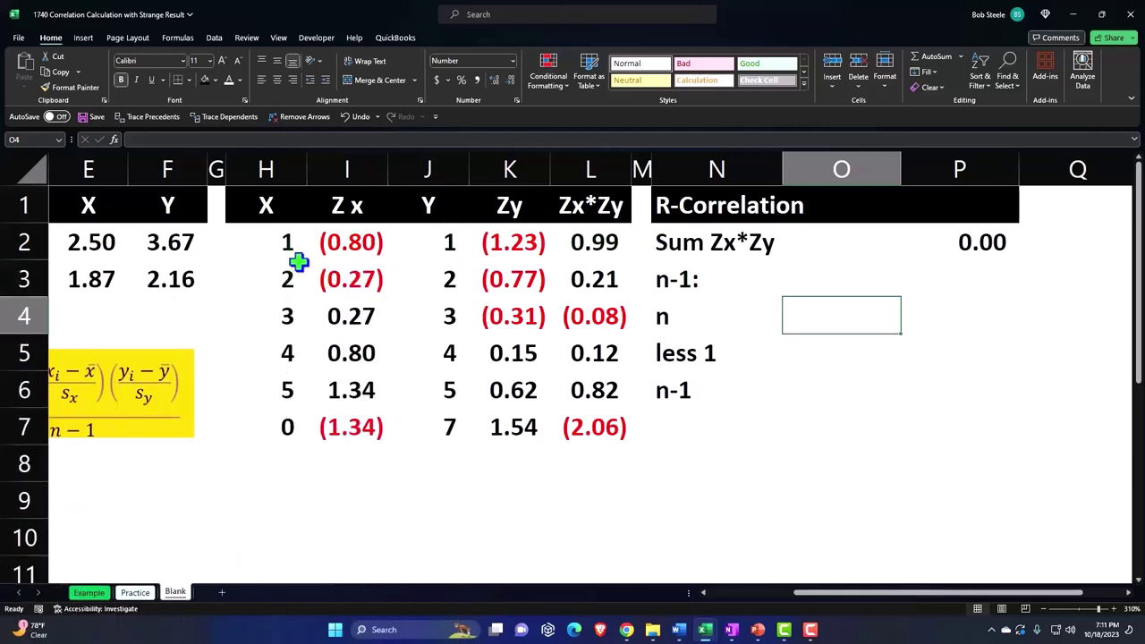
Count the X values with =COUNT(H2:H7) in O4 and enter an underlined 1 in O5
text(=coun)
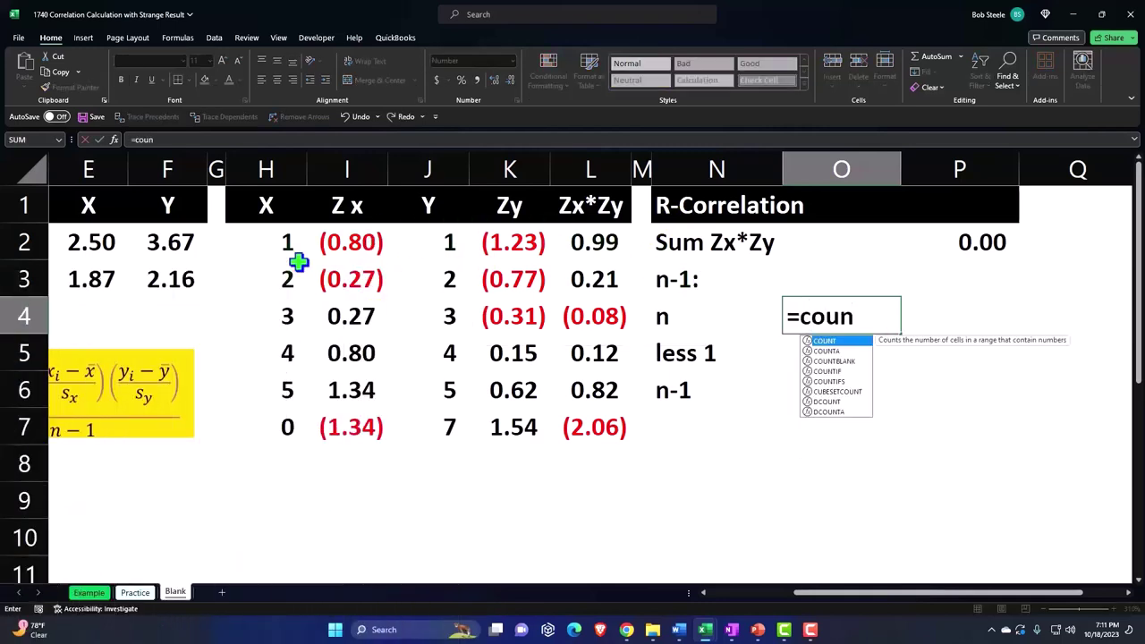
text(t()
key(Left)
key(Left)
key(Left)
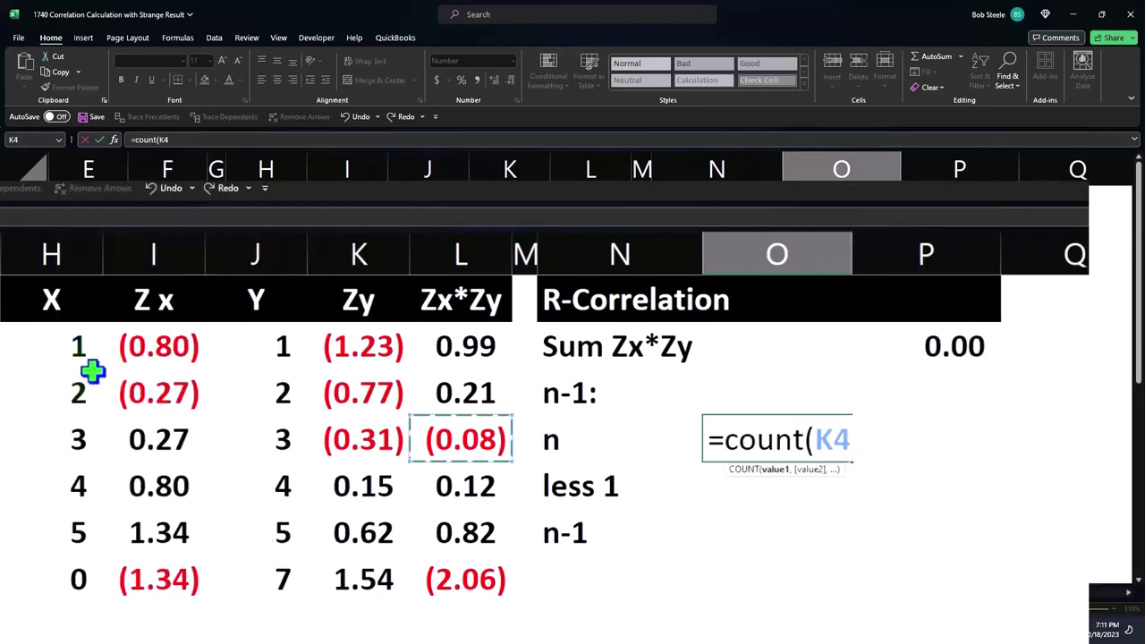
key(Left)
key(Left)
key(Left)
key(Up)
key(Up)
key(ctrl+shift+Down)
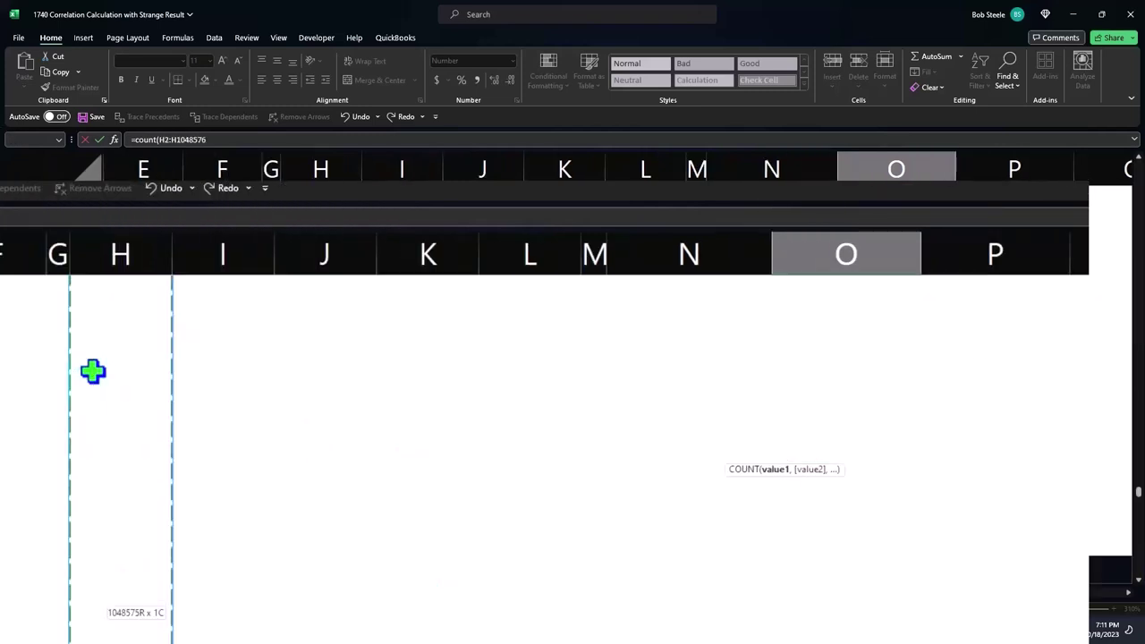
key(ctrl+shift+Up)
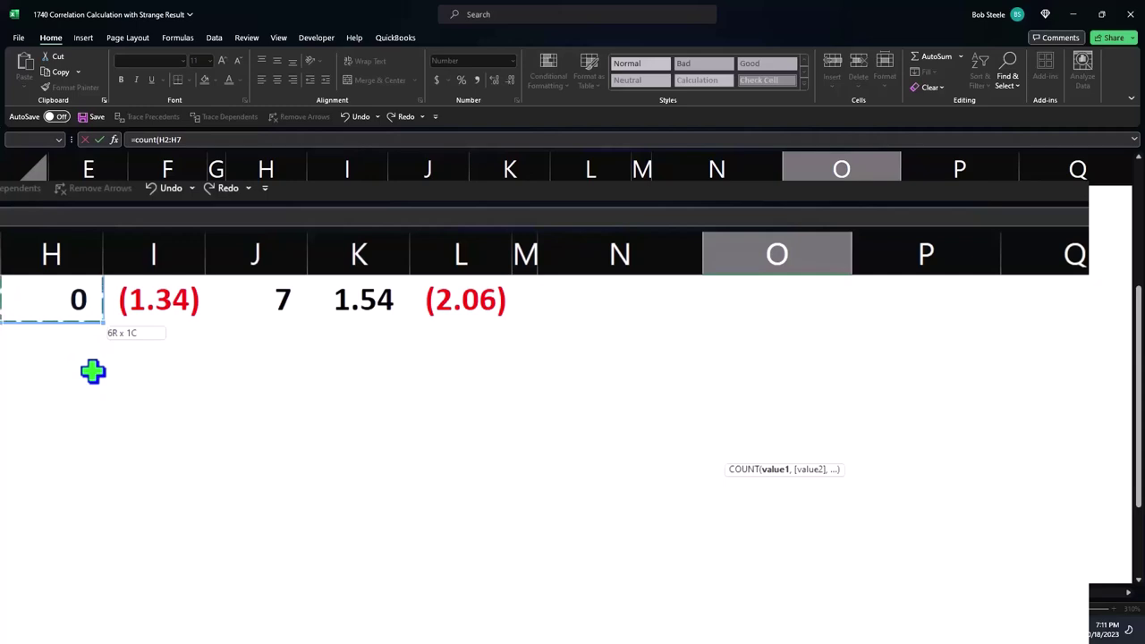
key(Return)
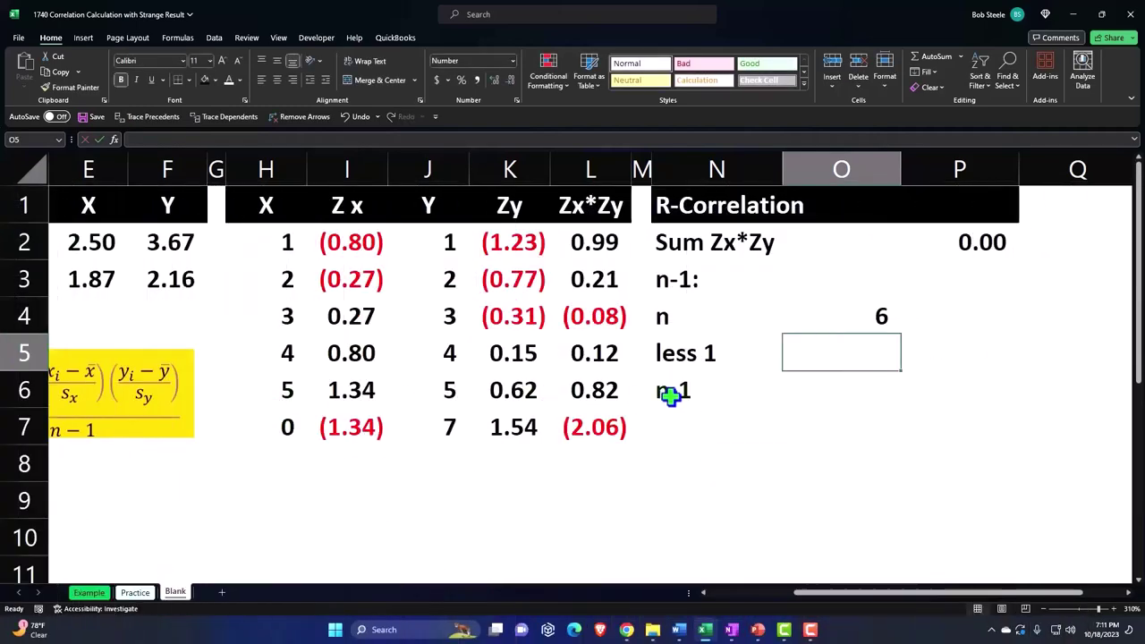
text(1)
key(ctrl+Return)
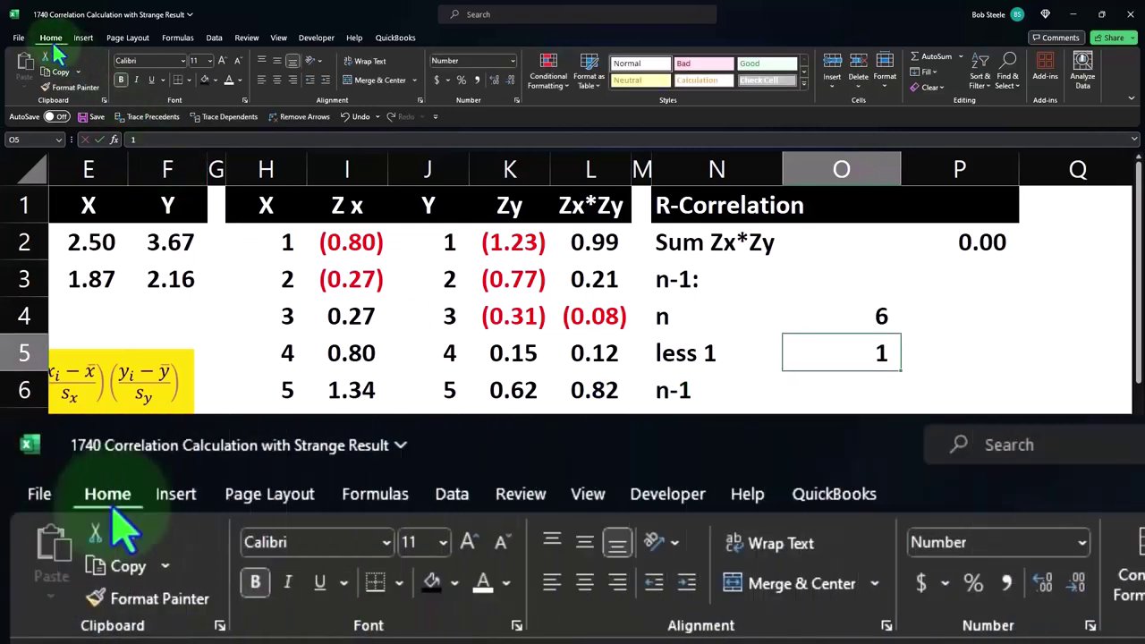
click(152, 79)
Compute n-1 in P6 as =O4-O5 and underline the resulting 5
click(904, 392)
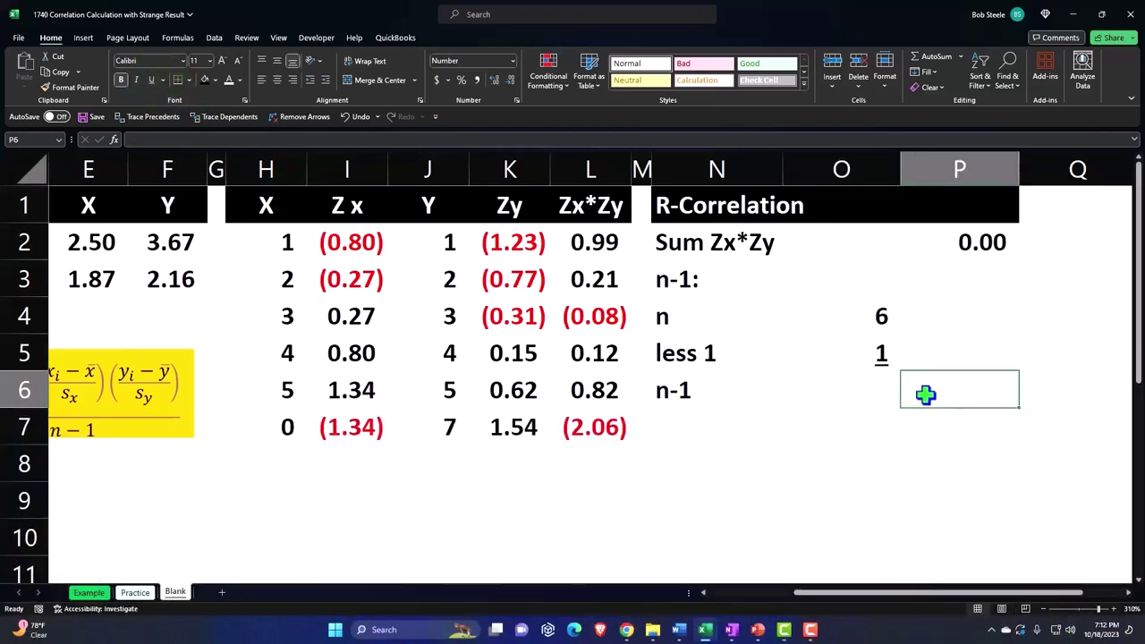
text(=)
key(Left)
key(Up)
key(Up)
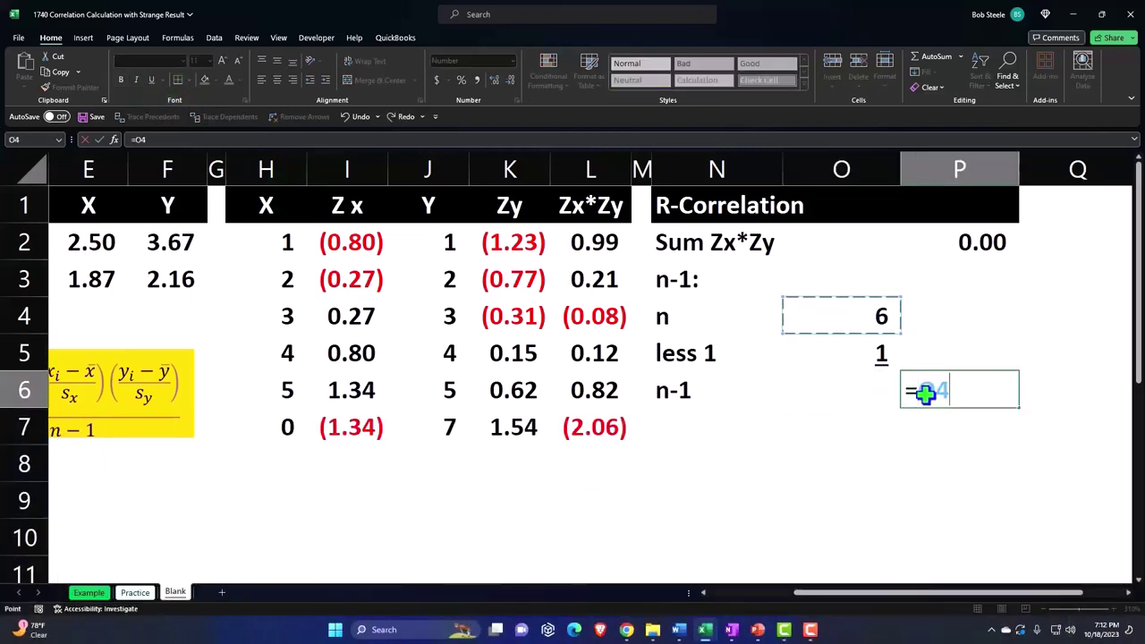
text(-)
key(Left)
key(Up)
key(Return)
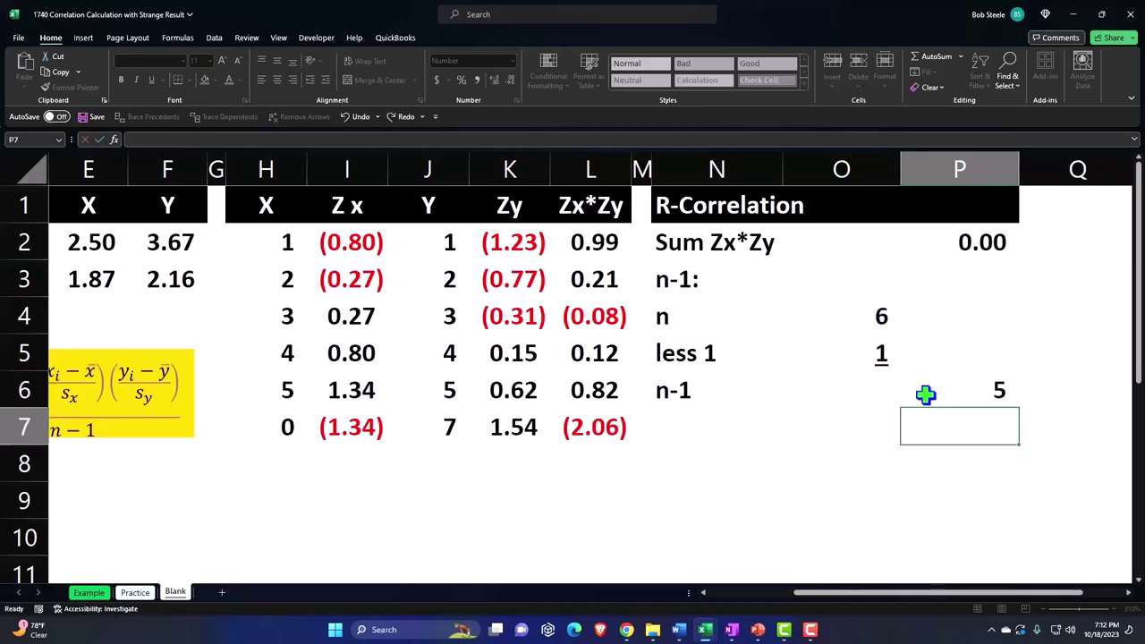
click(925, 394)
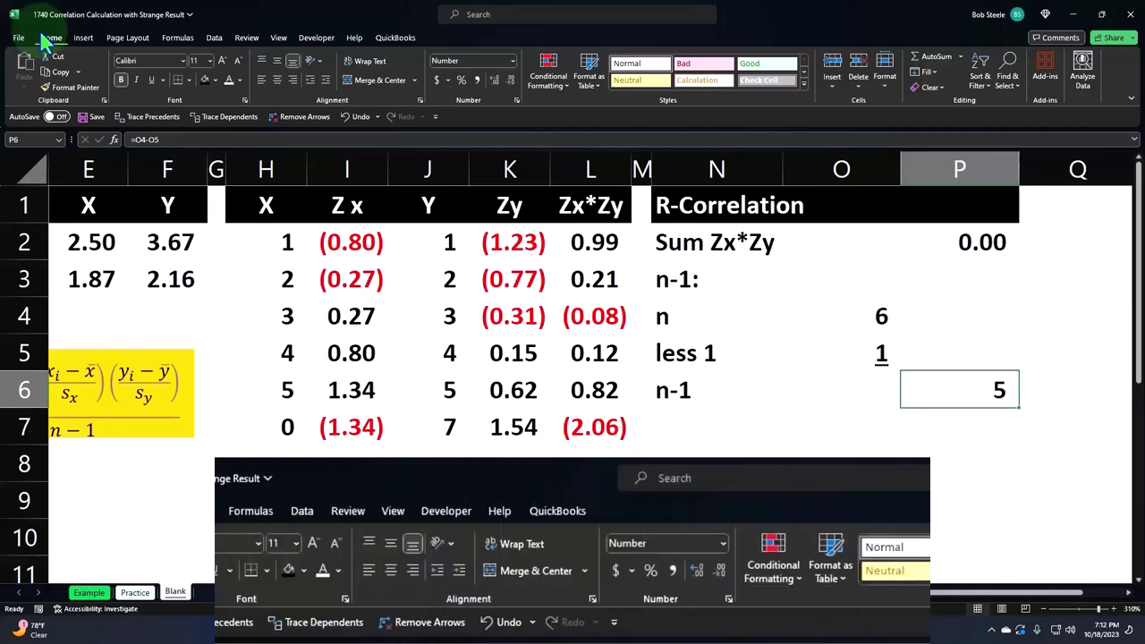
click(151, 80)
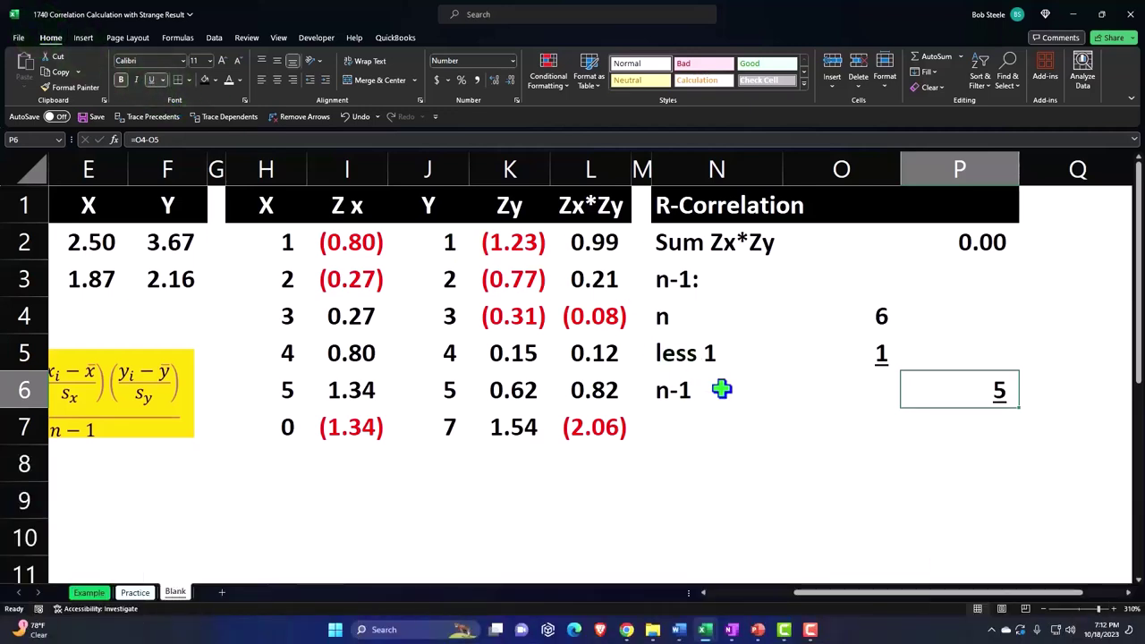
key(Down)
key(Left)
key(Left)
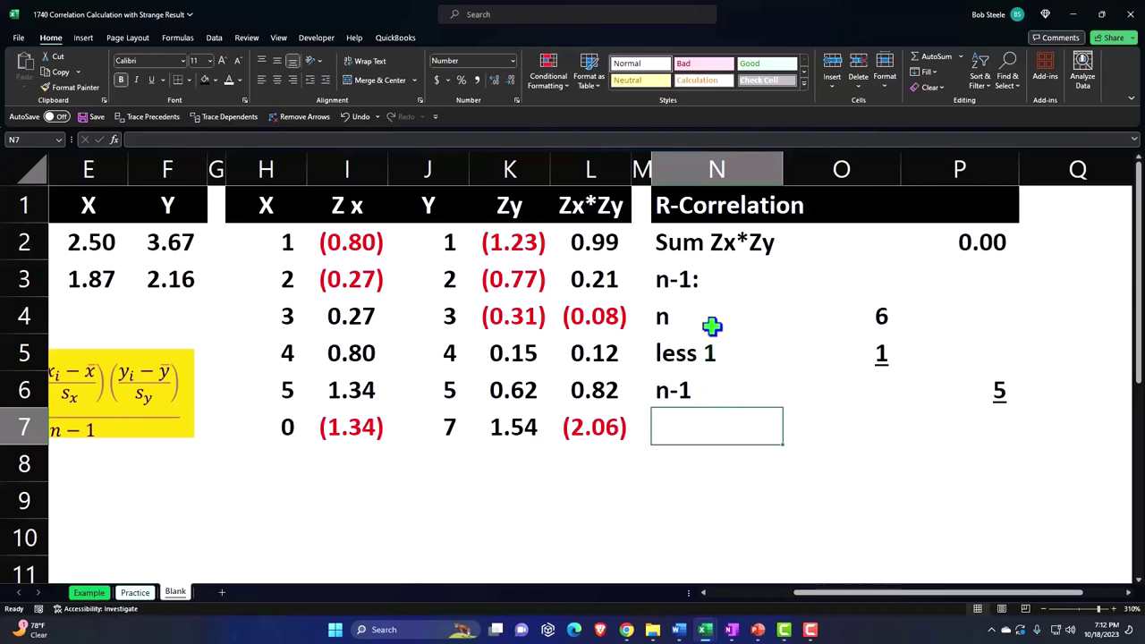
Indent the n, less 1 and n-1 labels and add an R-Correlation label in N7
drag(711, 325, 711, 387)
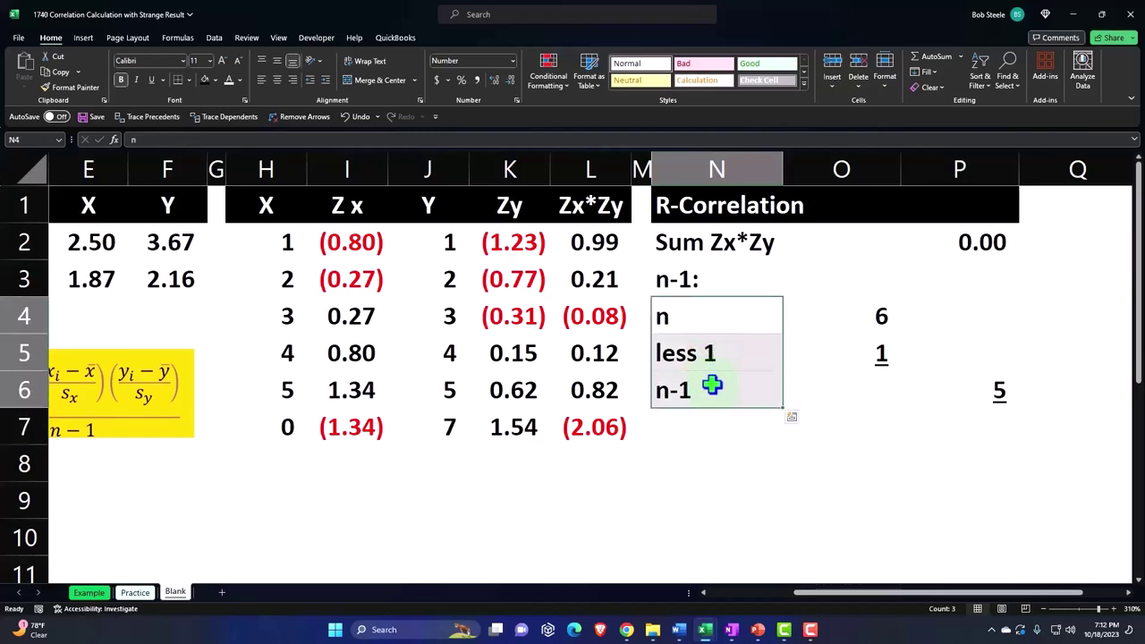
click(325, 80)
click(704, 376)
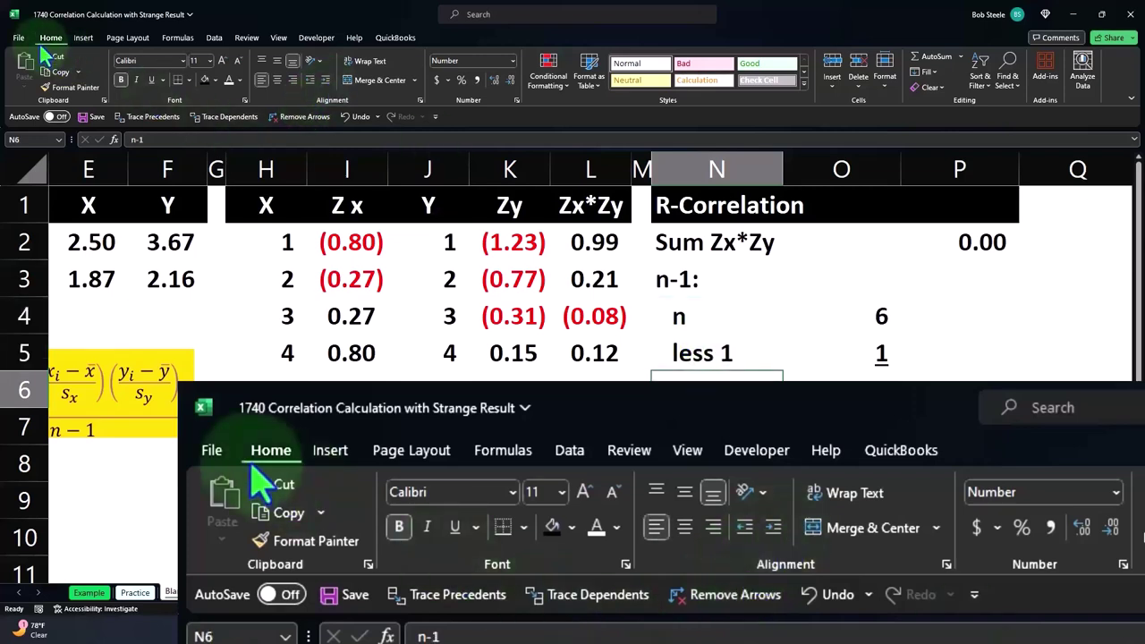
click(705, 423)
text(R-Correlation)
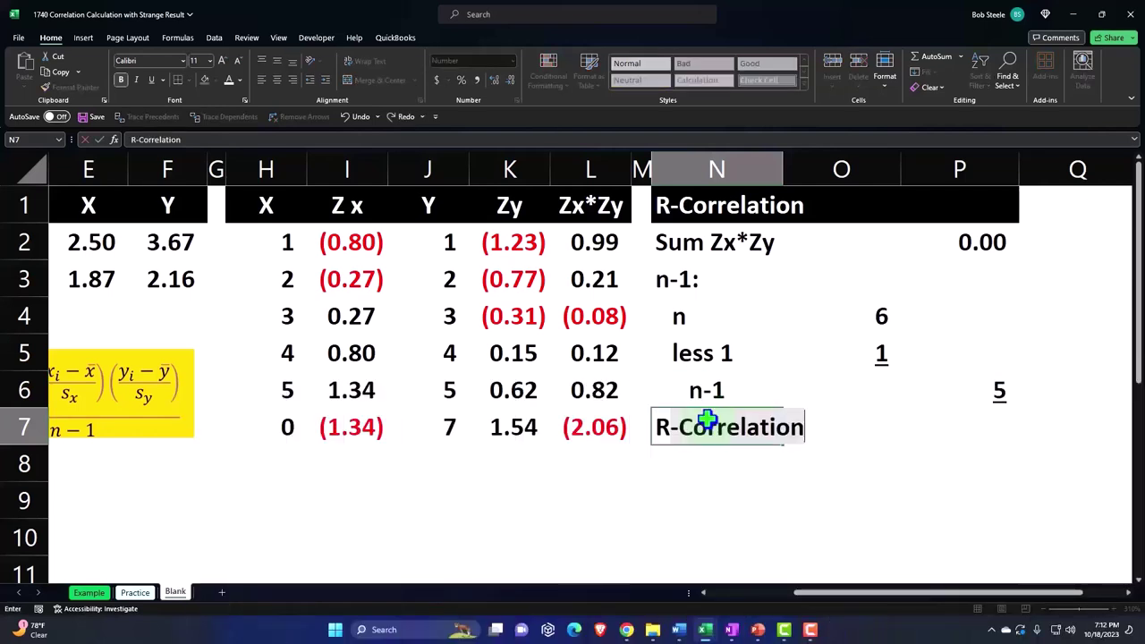
key(Tab)
key(Tab)
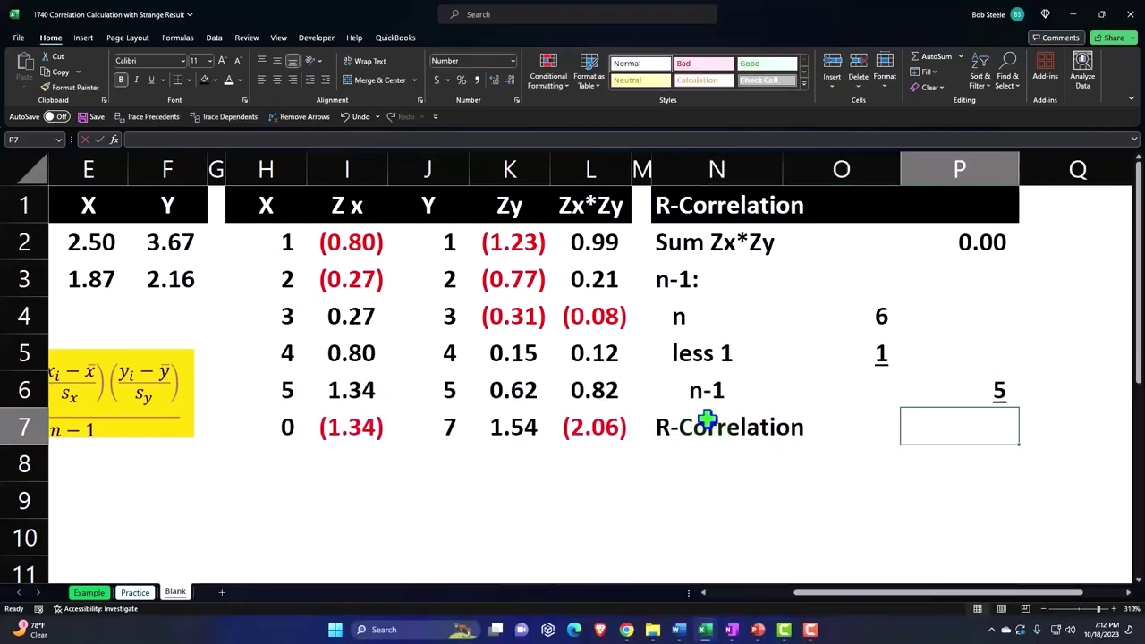
Enter =P2/P6 in P7 and show the result to two decimals as 0.00
text(=)
key(Up)
key(Up)
key(Up)
key(Up)
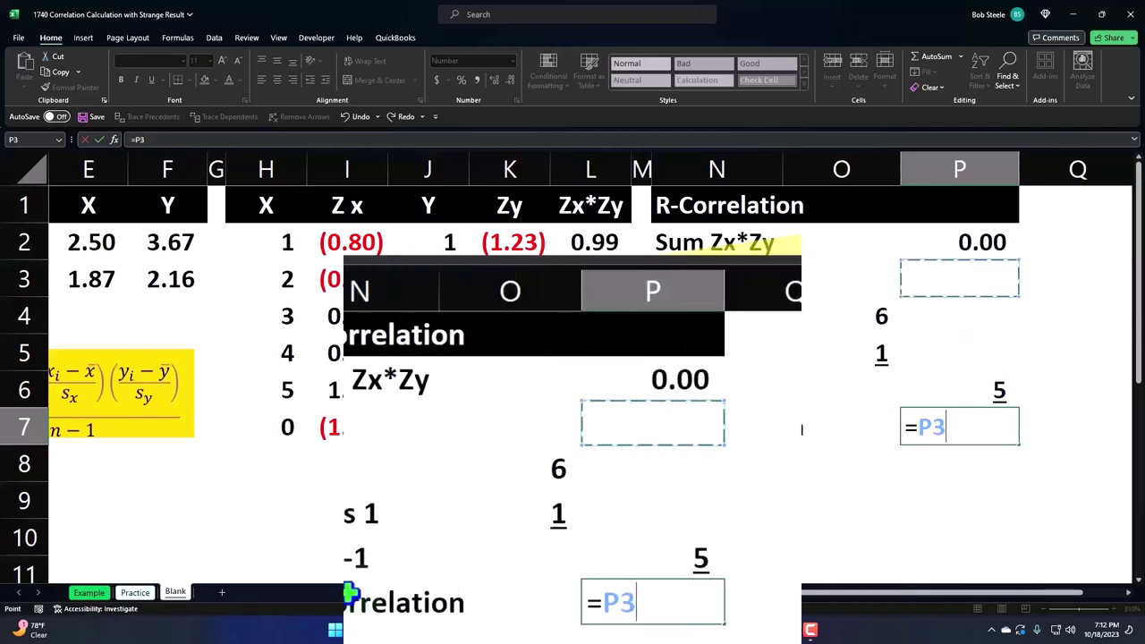
key(Up)
text(/)
key(Up)
key(Return)
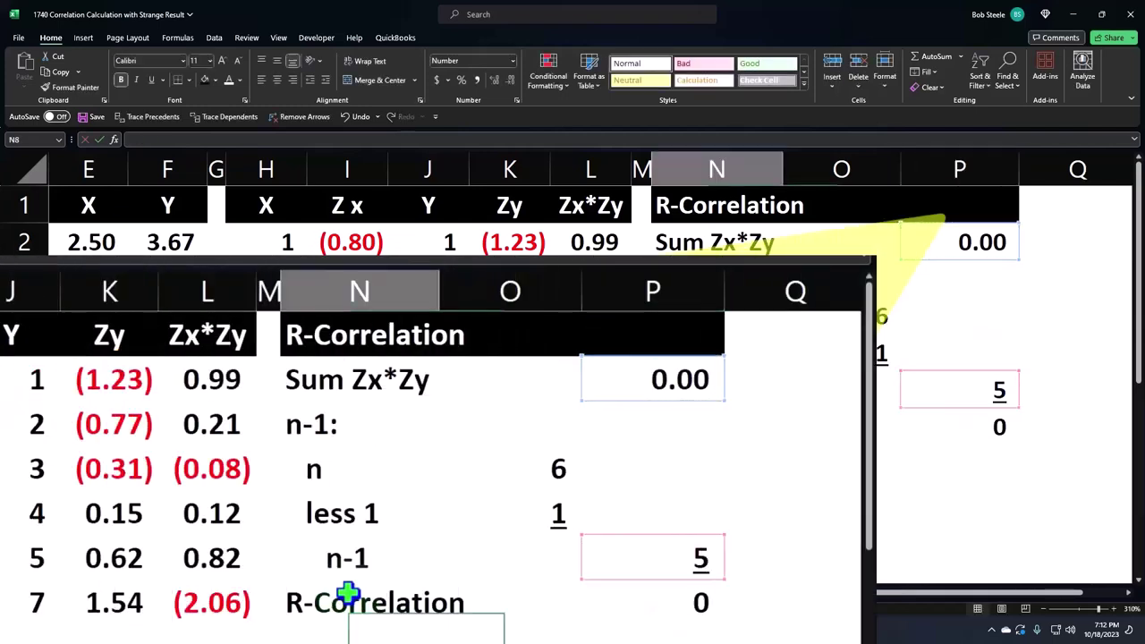
click(347, 593)
key(Right)
key(Right)
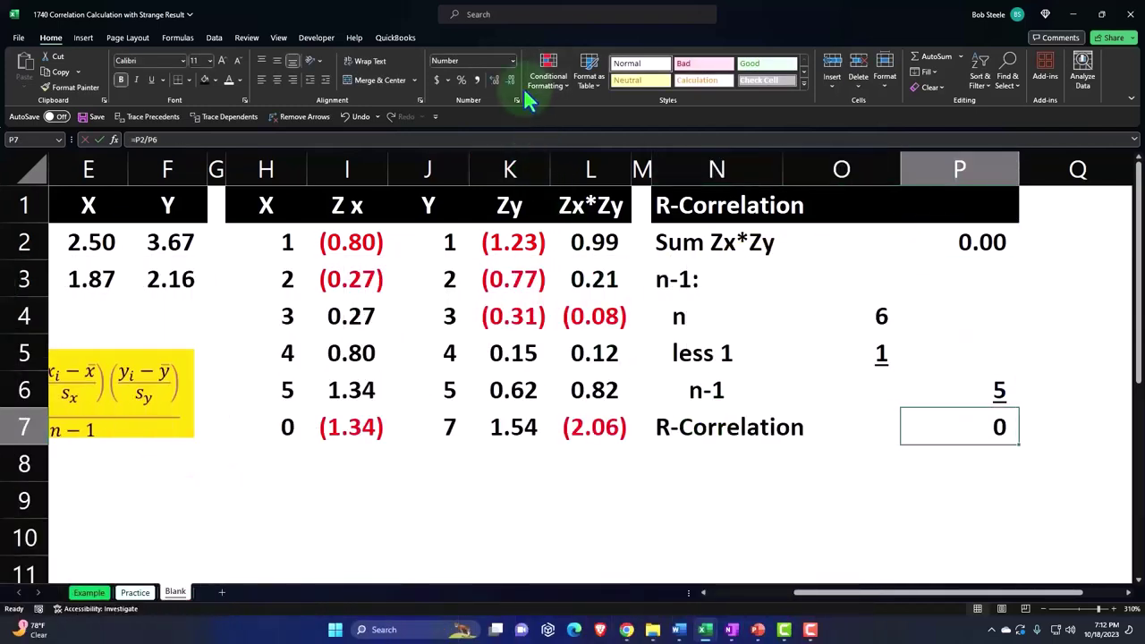
click(491, 80)
click(491, 80)
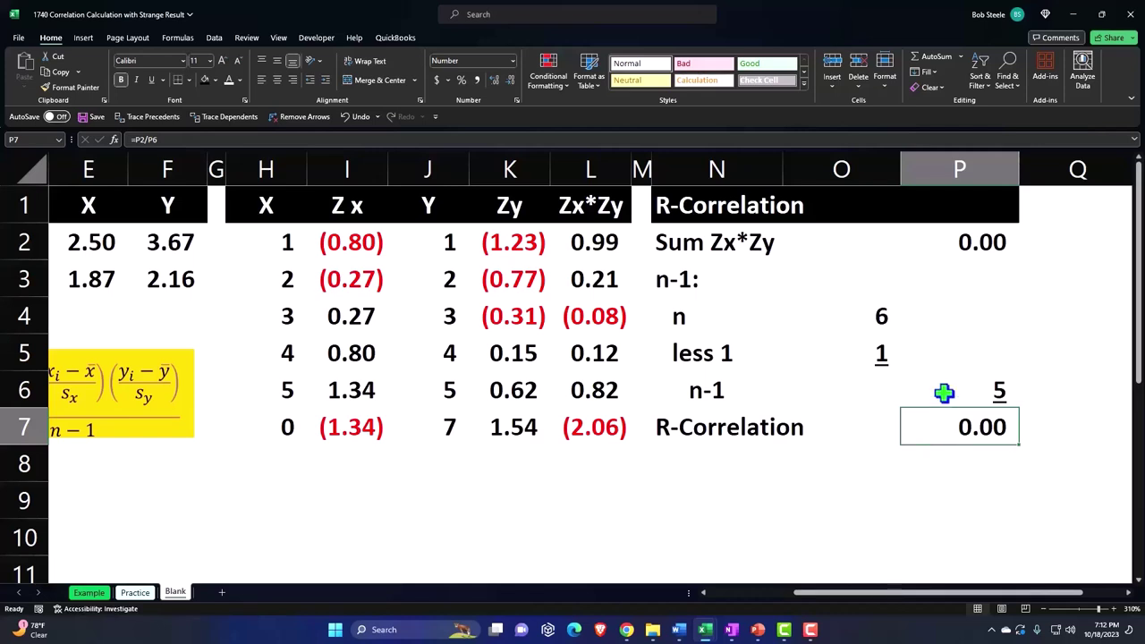
key(ctrl+Left)
key(ctrl+Left)
key(ctrl+Left)
key(ctrl+Left)
key(ctrl+Left)
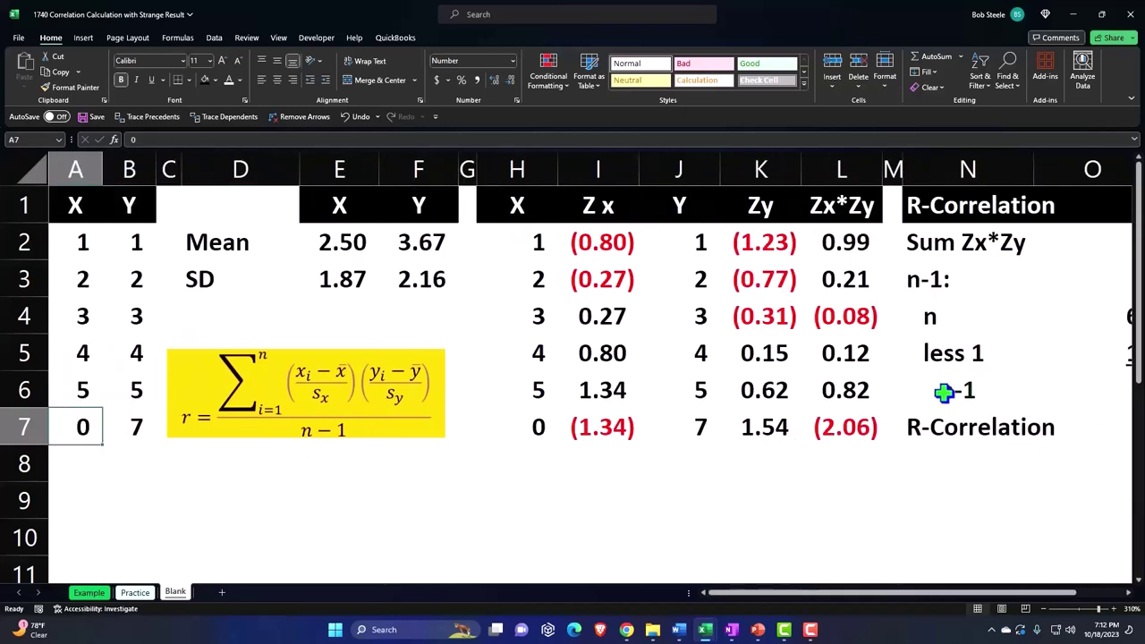
Step through the X values in column A, then select the X/Y data in A1:B7
key(Up)
key(Up)
key(Up)
key(Up)
key(Up)
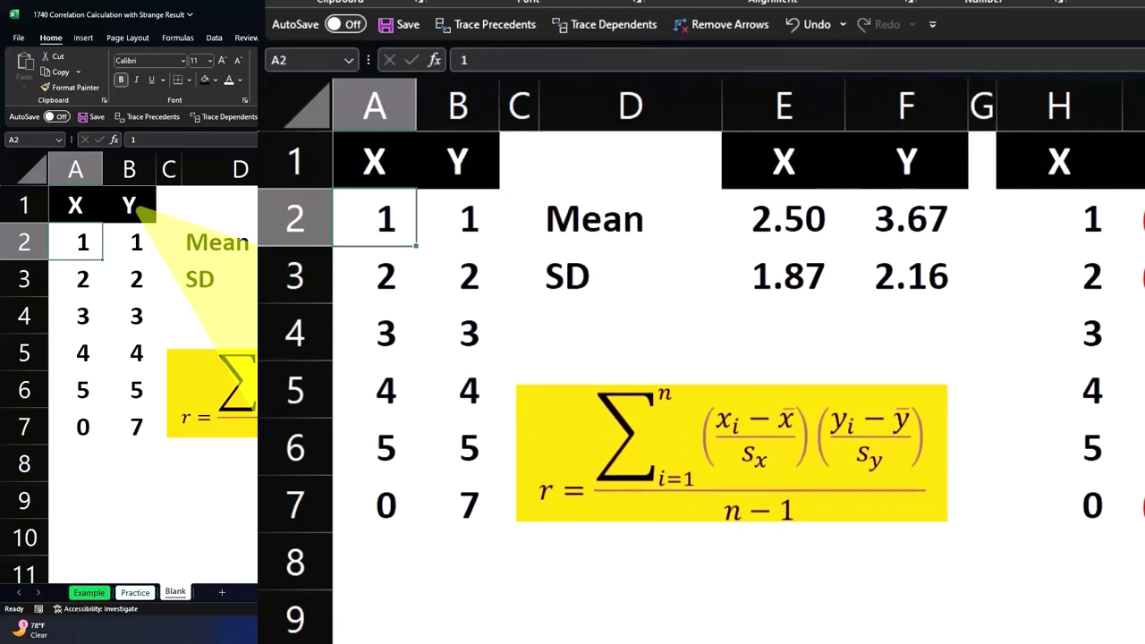
key(Down)
key(Down)
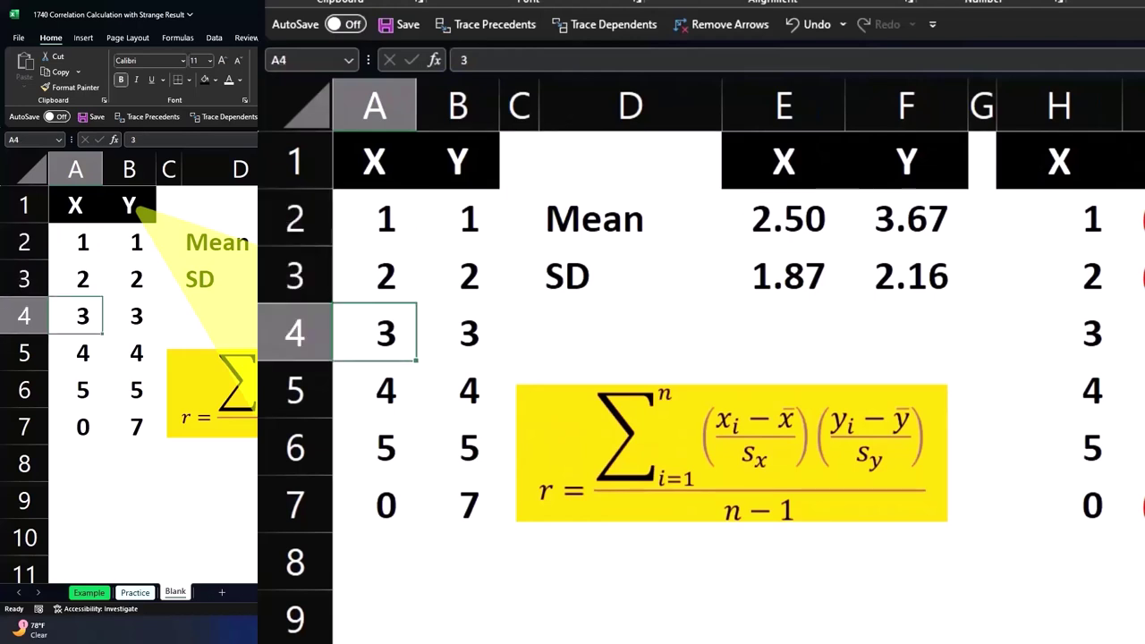
key(Down)
key(Down)
key(Down)
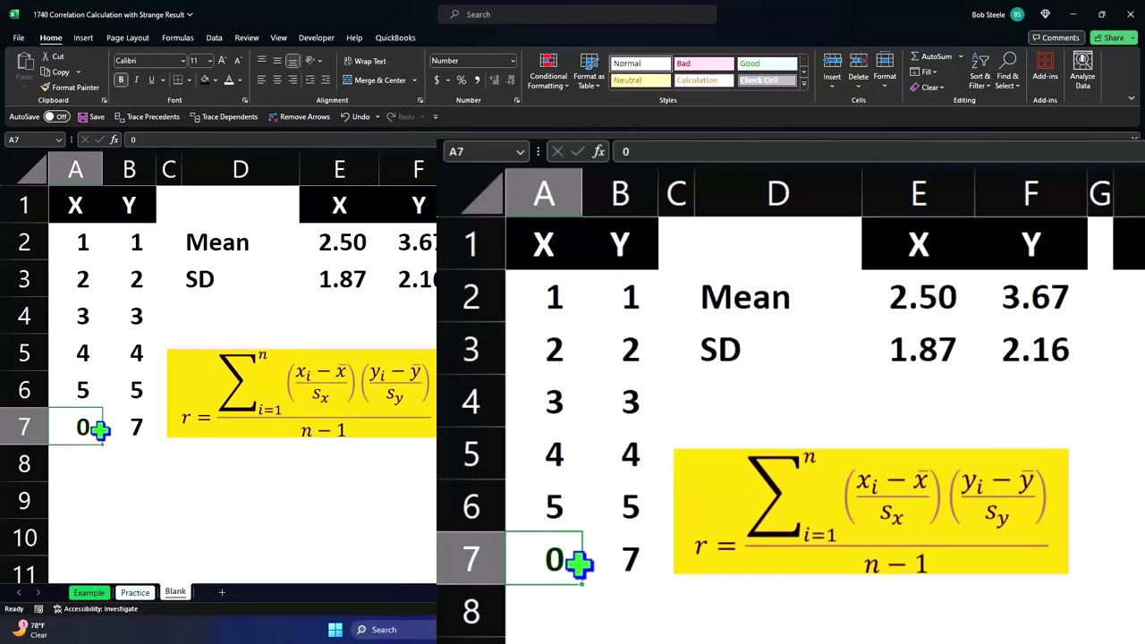
drag(90, 204, 121, 424)
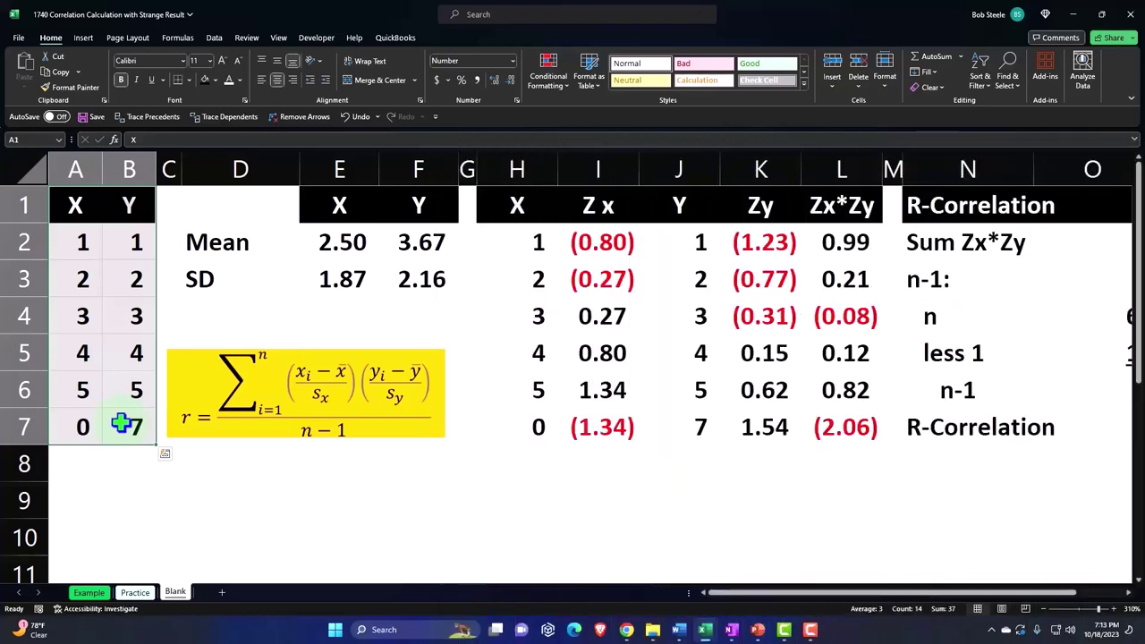
Insert a plain scatter chart of Y against X, undoing an accidental resize and data change
click(82, 44)
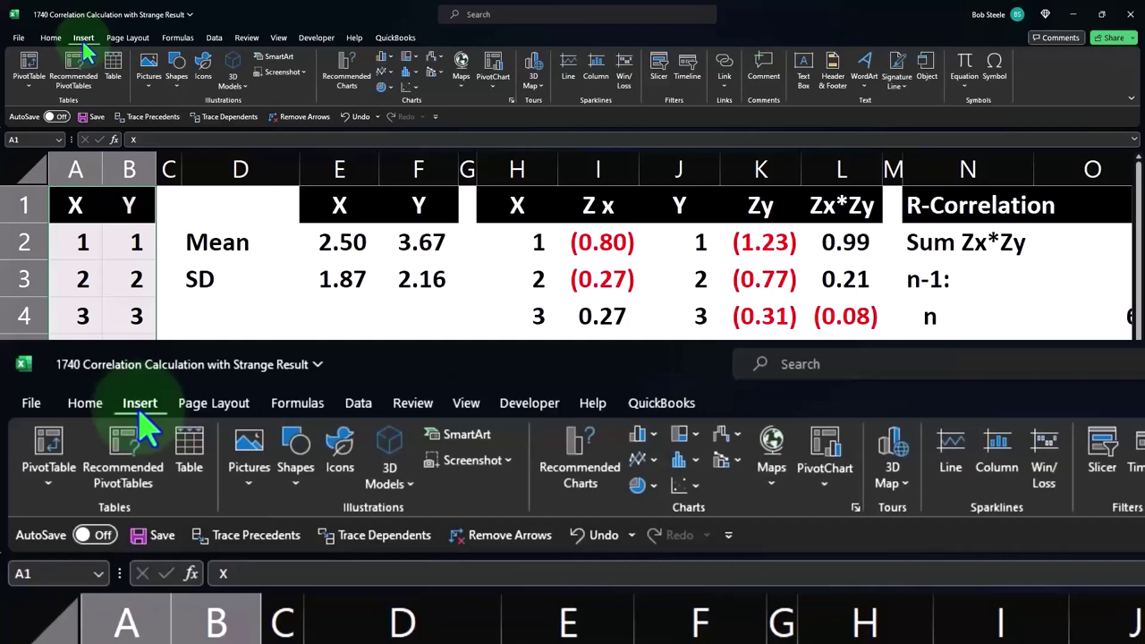
click(410, 87)
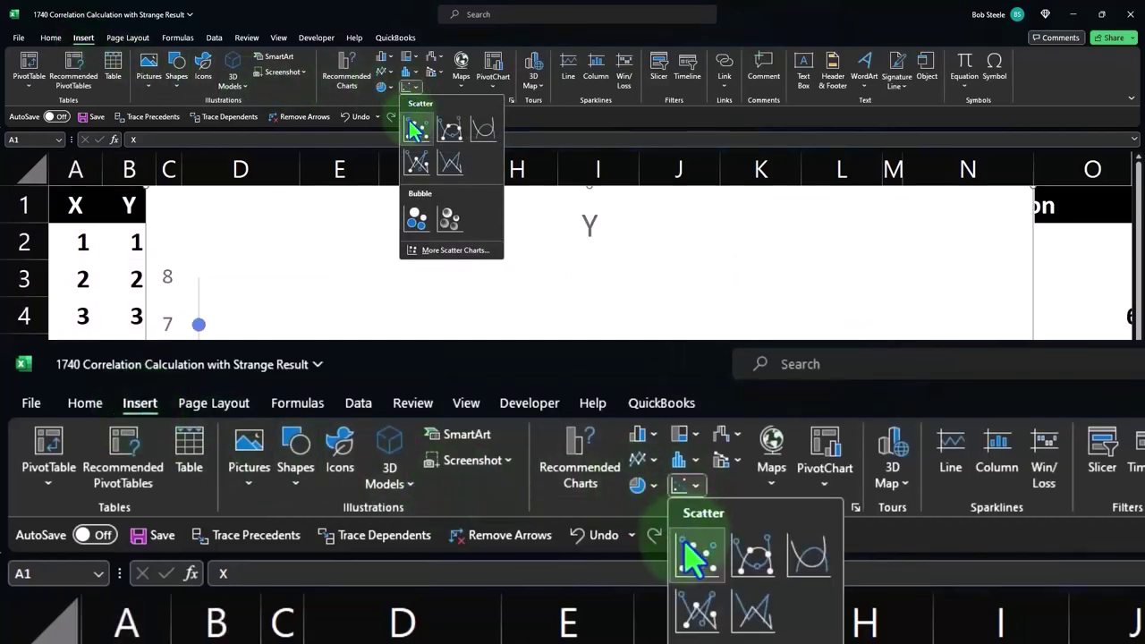
click(416, 129)
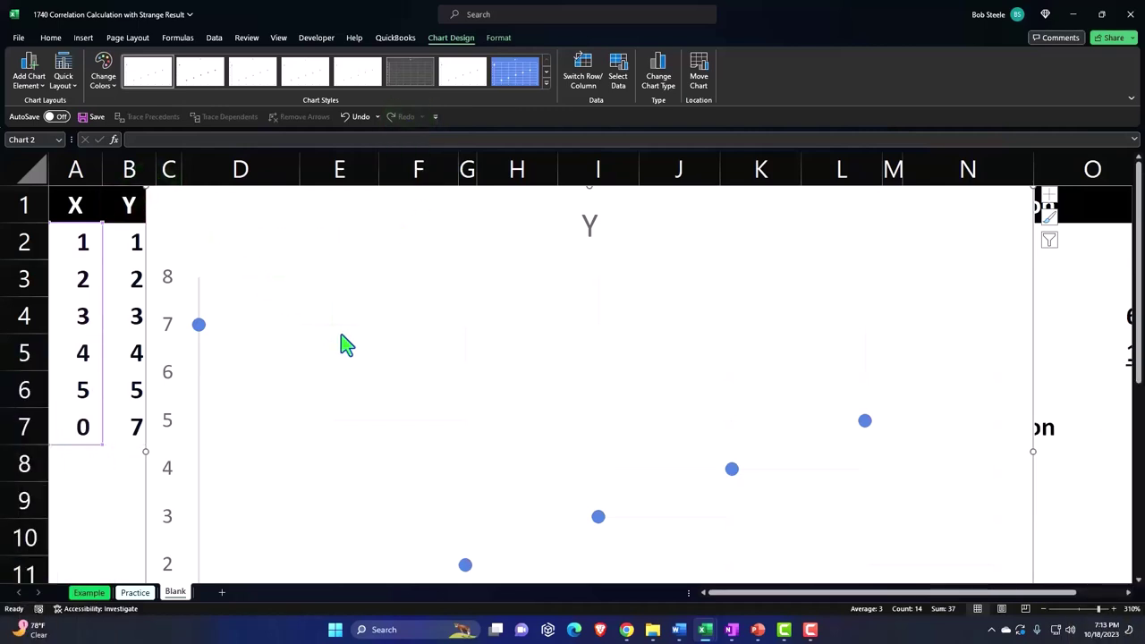
drag(146, 187, 246, 246)
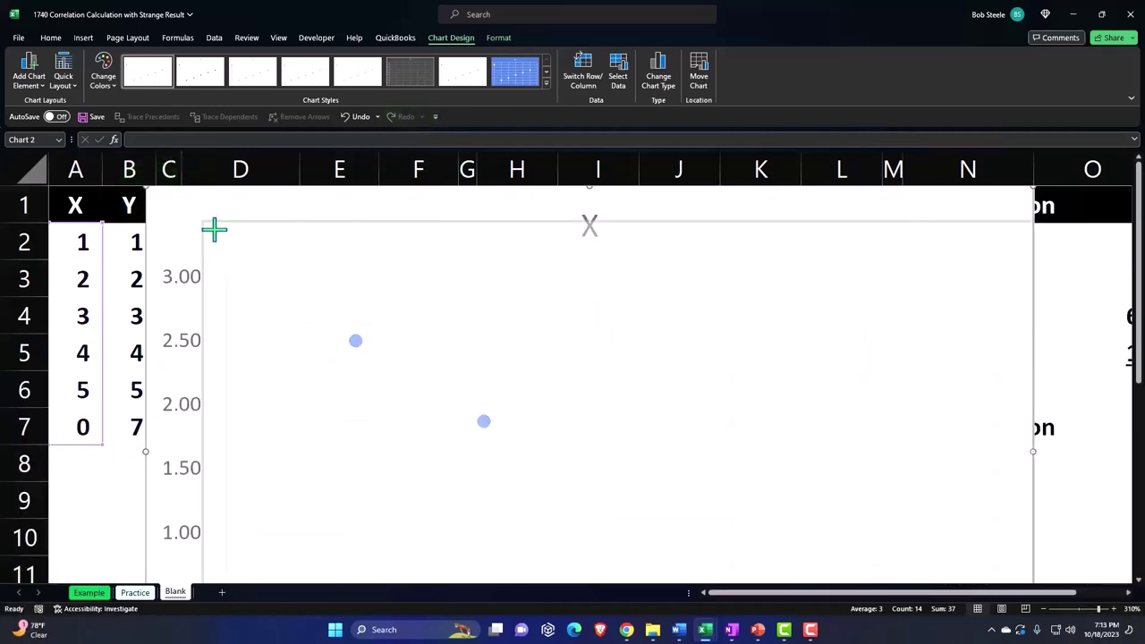
scroll(256, 251, down, 2)
scroll(268, 269, up, 1)
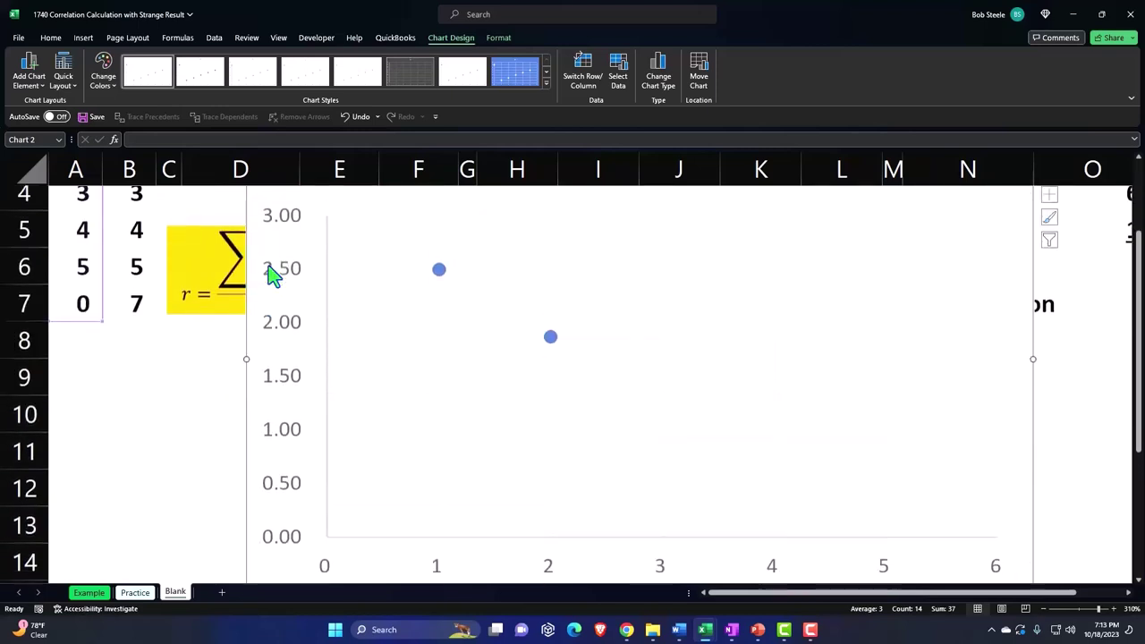
scroll(273, 273, up, 1)
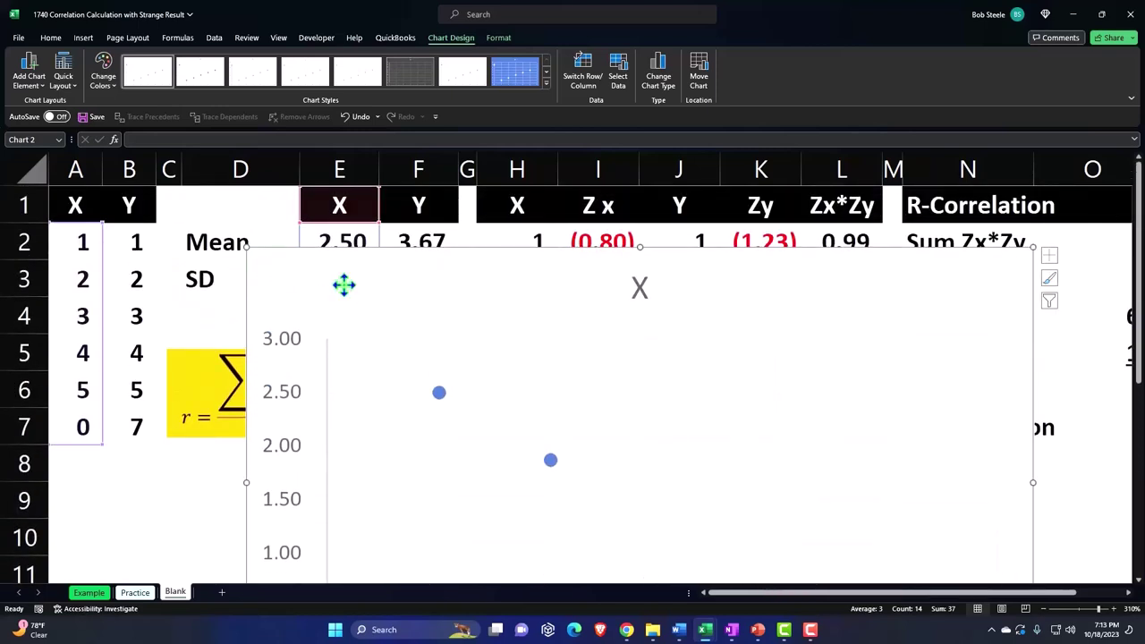
click(351, 117)
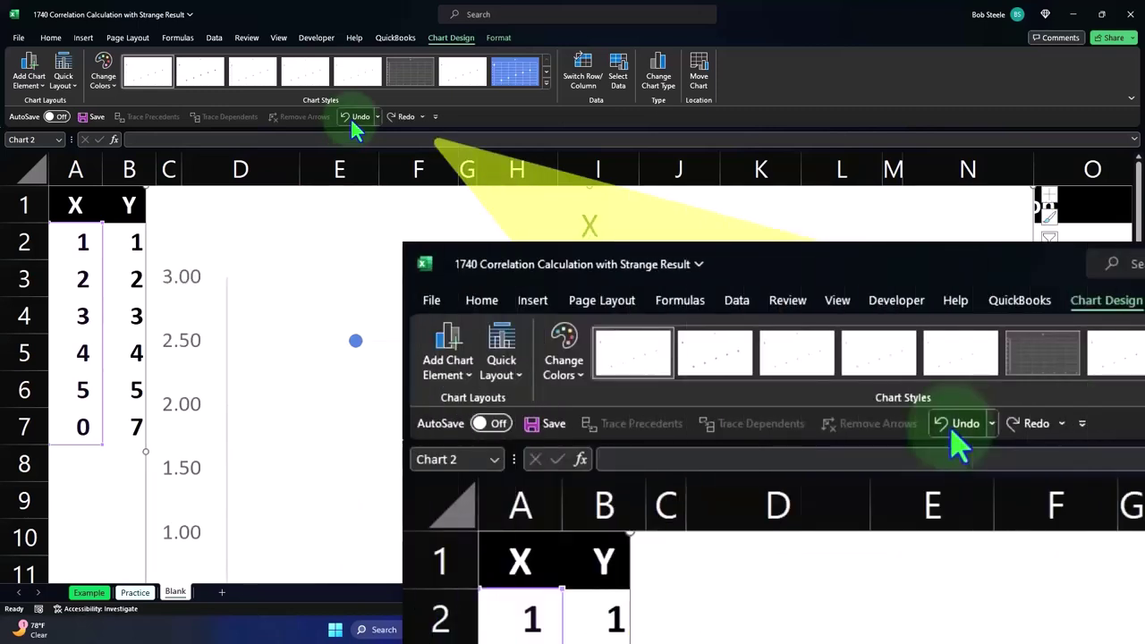
click(351, 117)
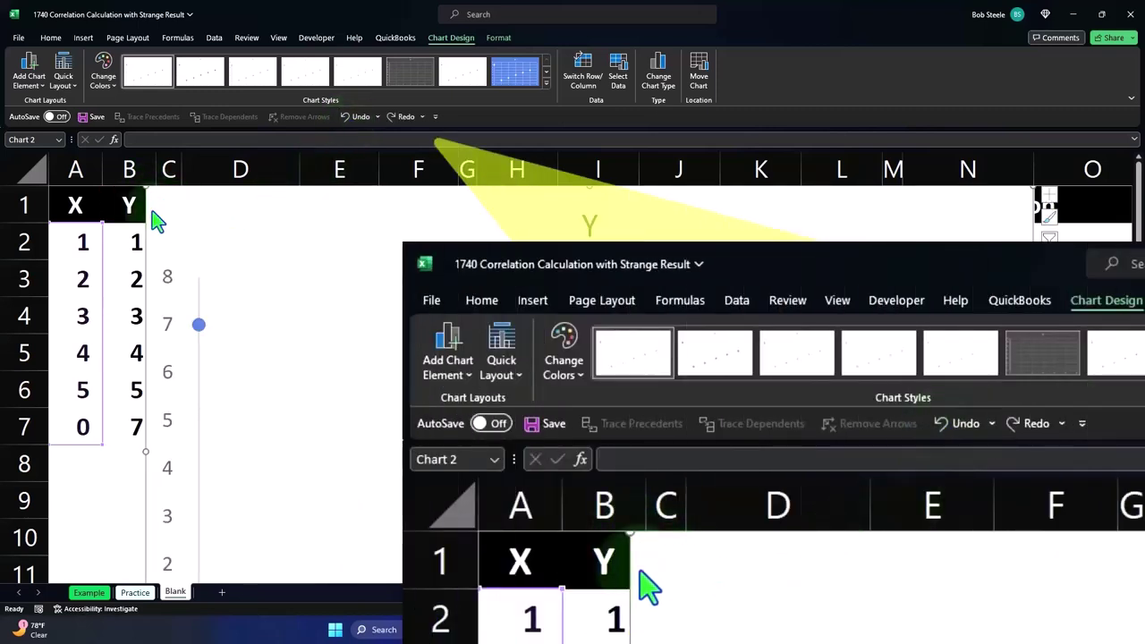
Shrink the chart, place it over the Z-score table, and delete its Y title
scroll(295, 396, down, 3)
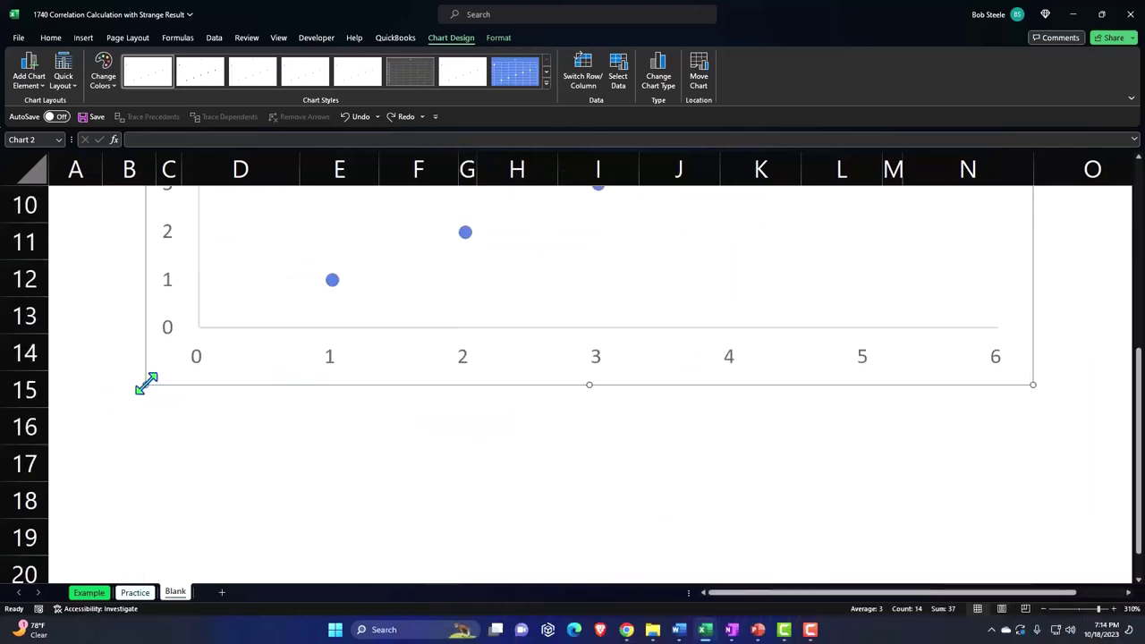
scroll(304, 303, up, 3)
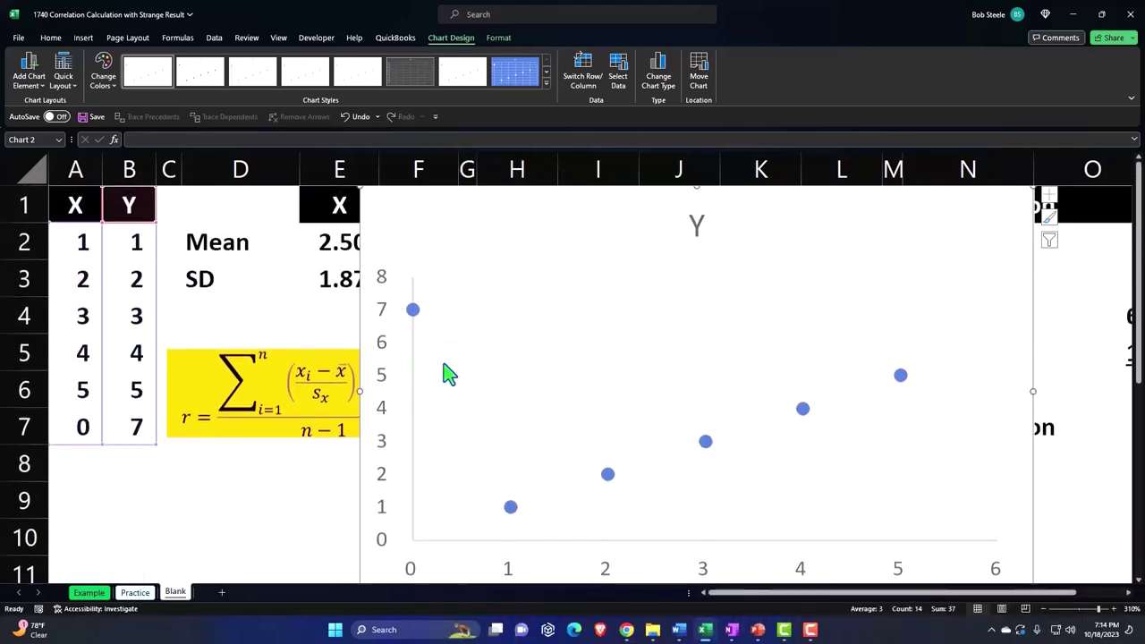
drag(483, 237, 365, 300)
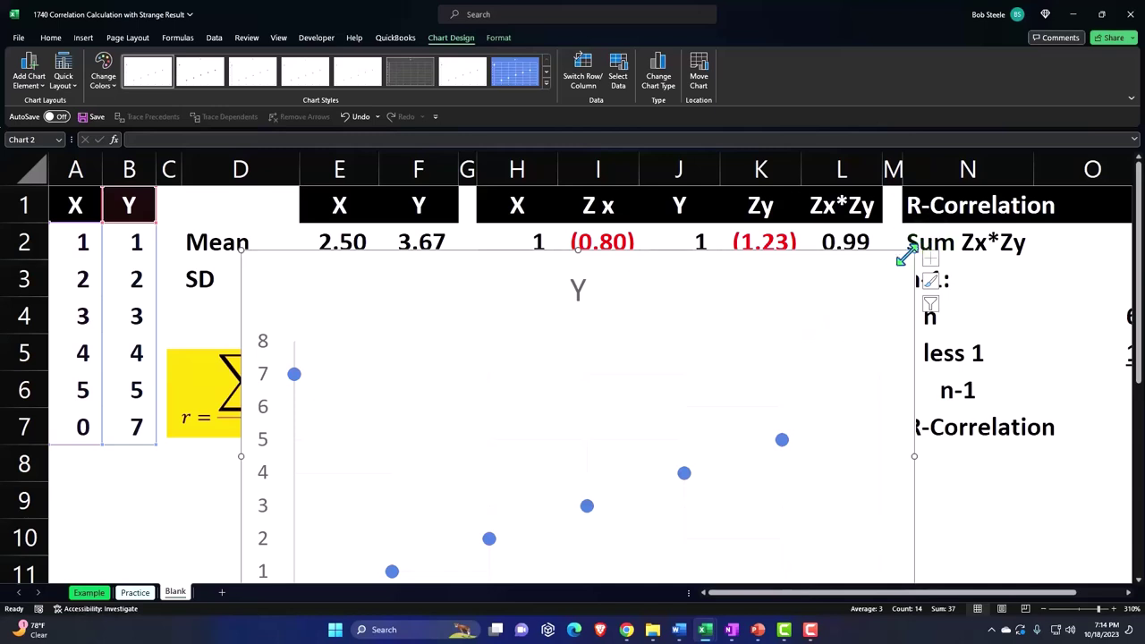
drag(911, 255, 845, 308)
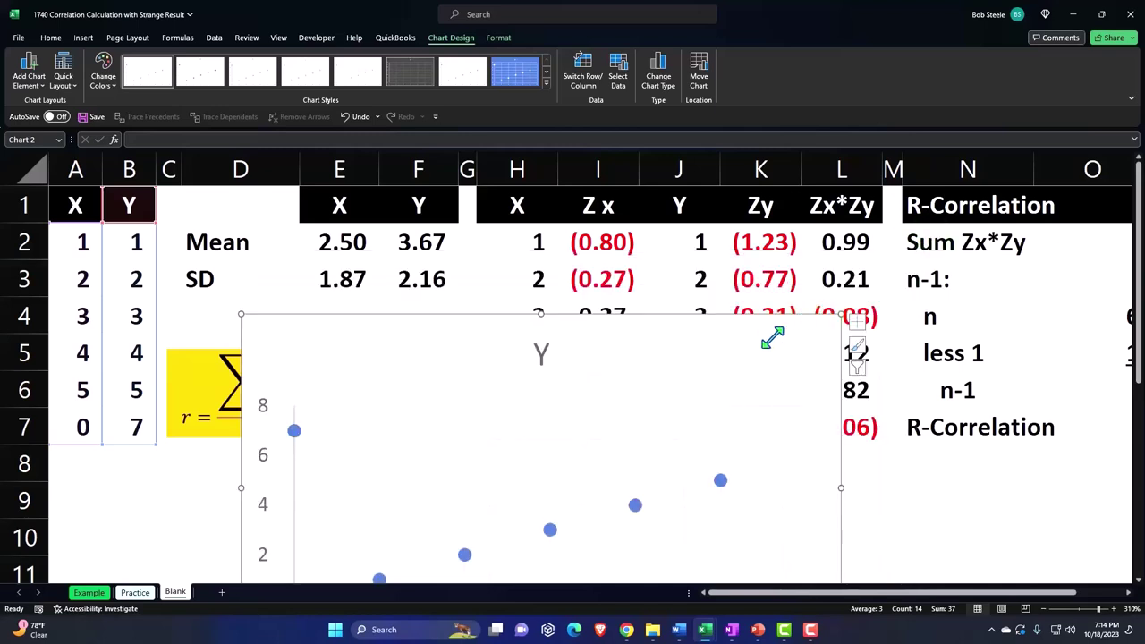
drag(772, 335, 765, 201)
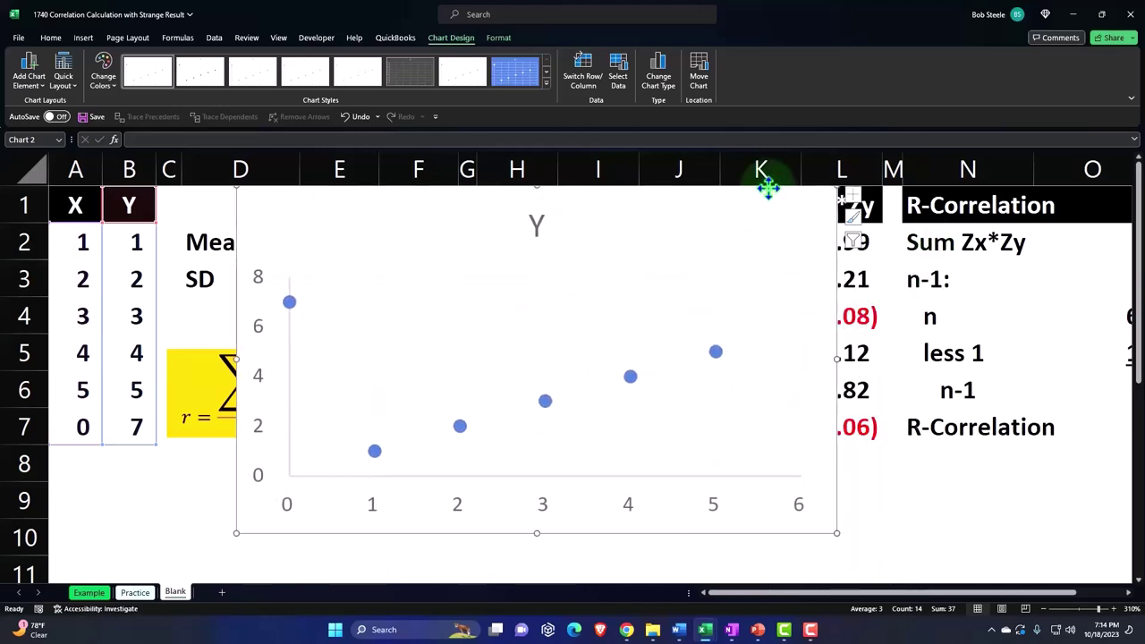
click(540, 220)
key(Delete)
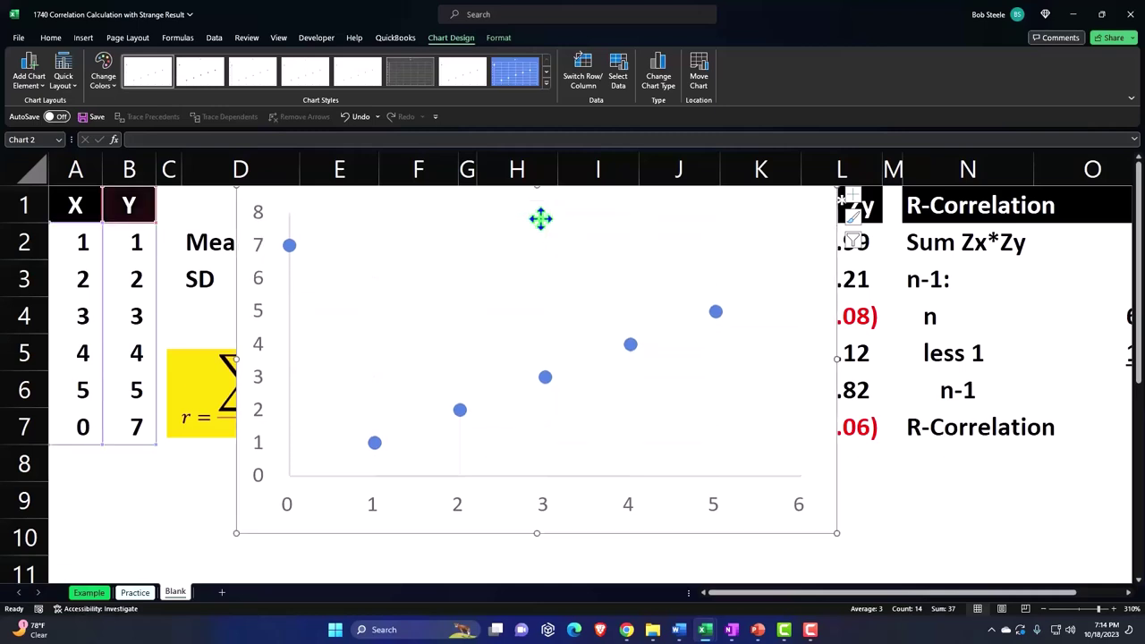
Turn on axis titles and link the horizontal axis title to cell A1 (X)
click(852, 198)
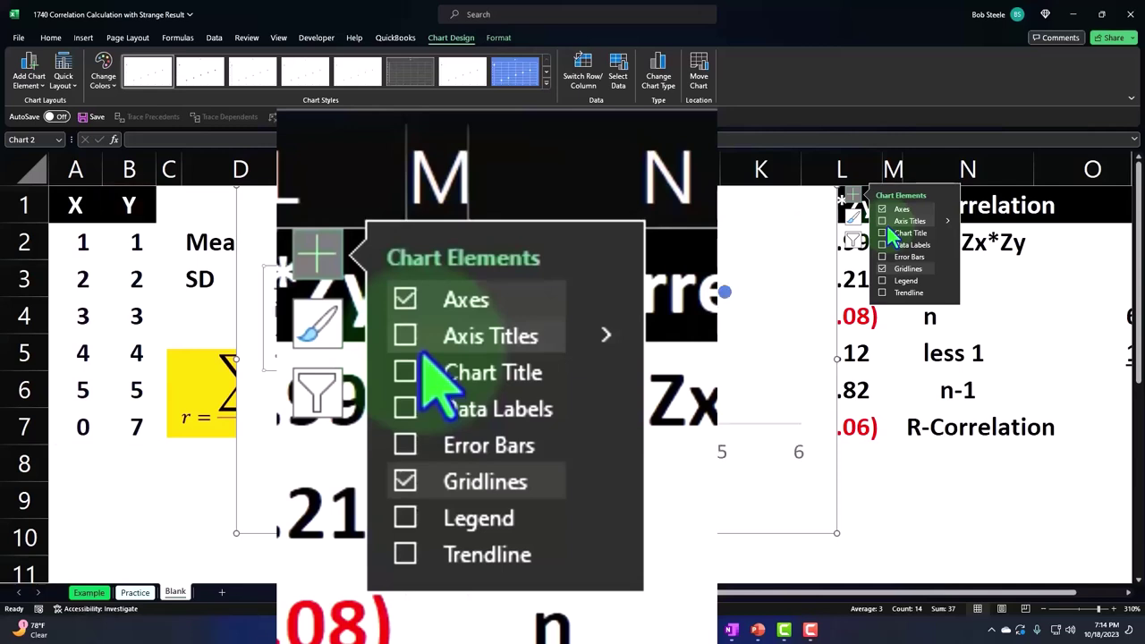
click(883, 221)
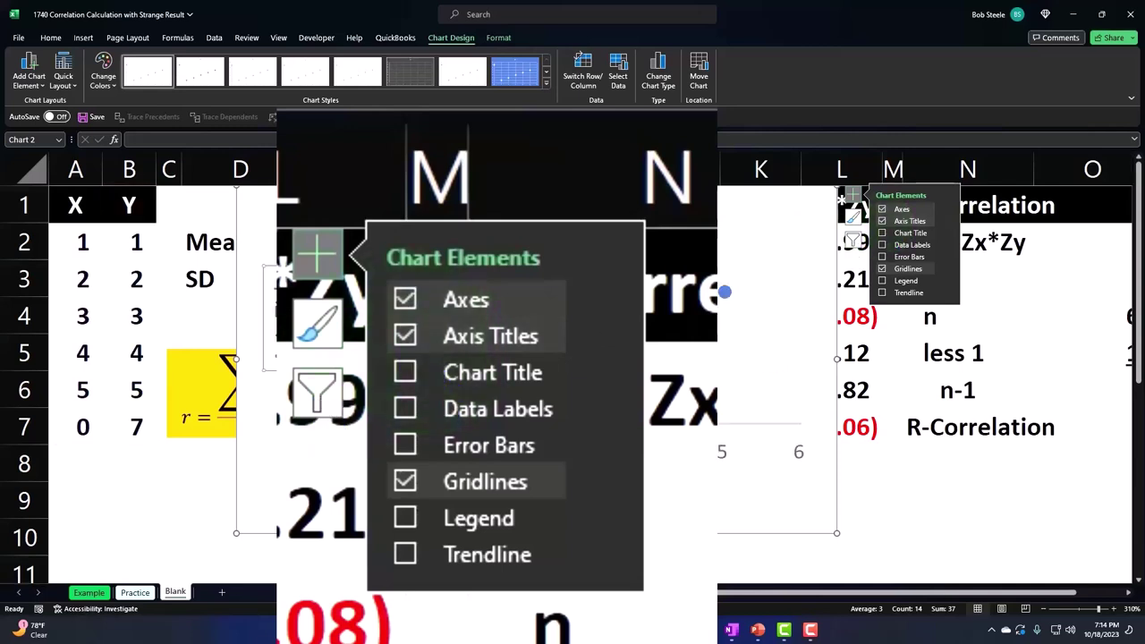
click(572, 492)
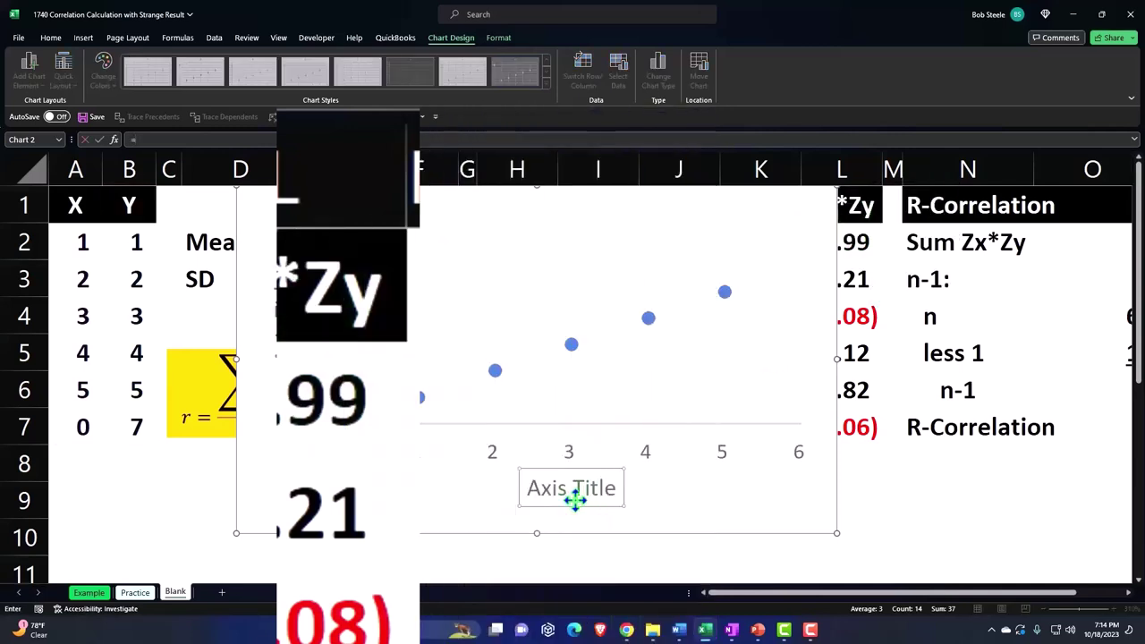
text(=)
click(78, 205)
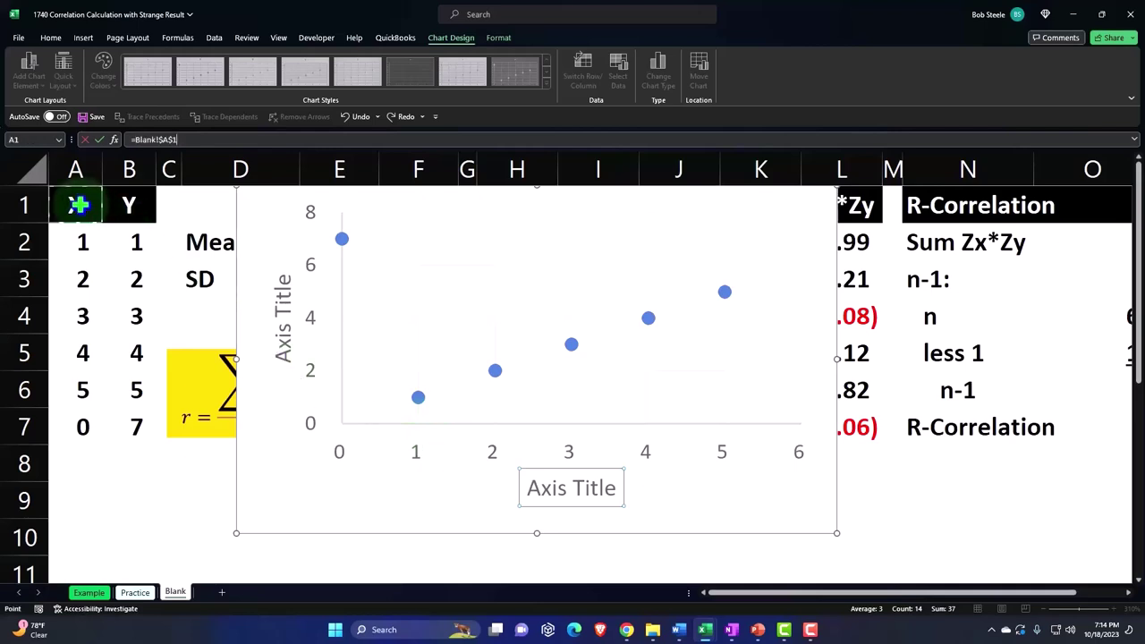
key(Return)
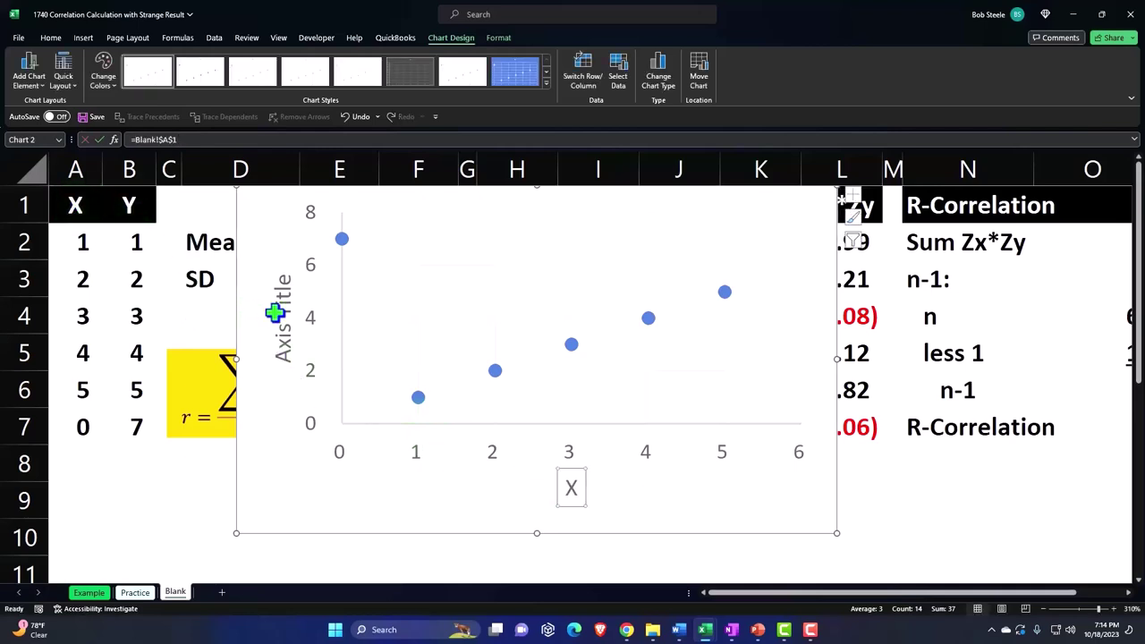
Link the vertical axis title to cell B1 (Y) and check the A1 link
click(282, 310)
text(=)
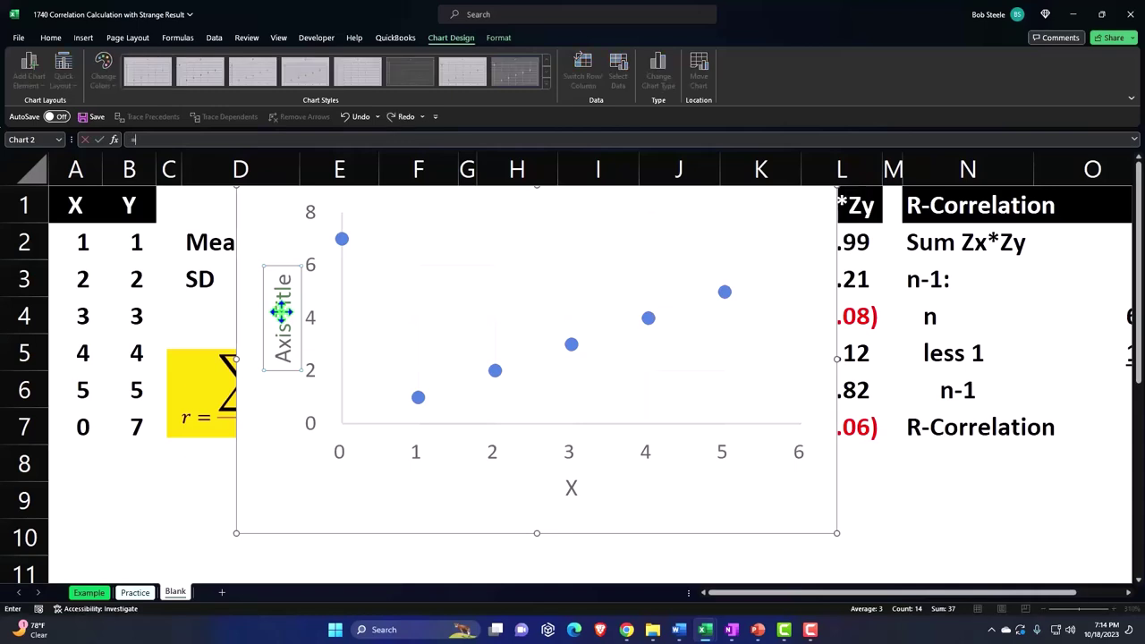
click(134, 205)
key(Return)
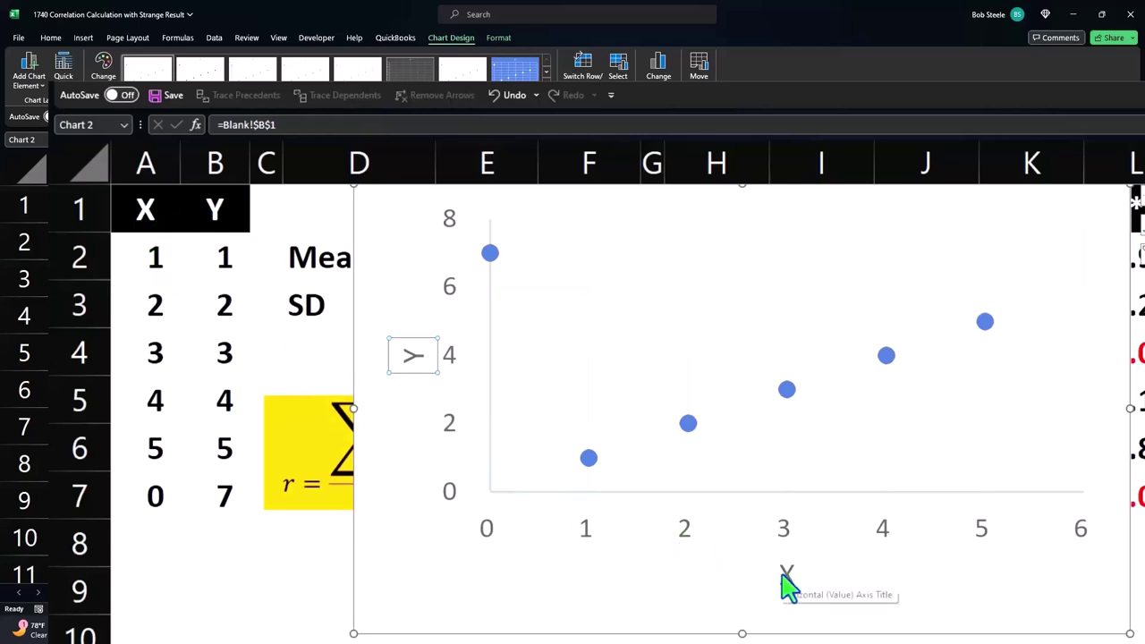
click(783, 574)
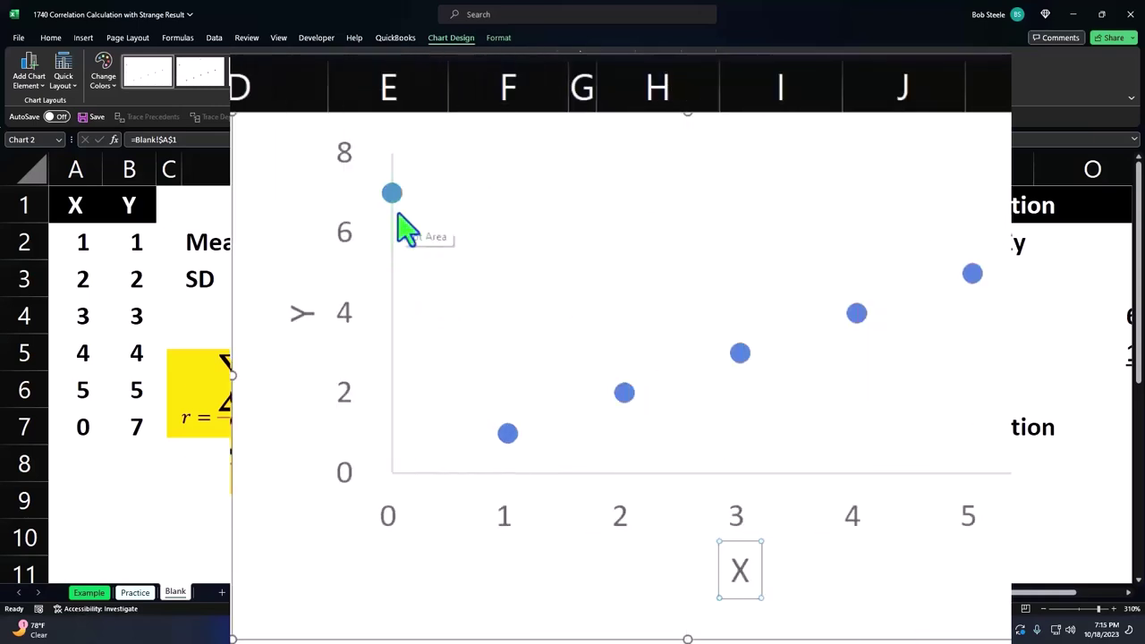
mouse_move(400, 219)
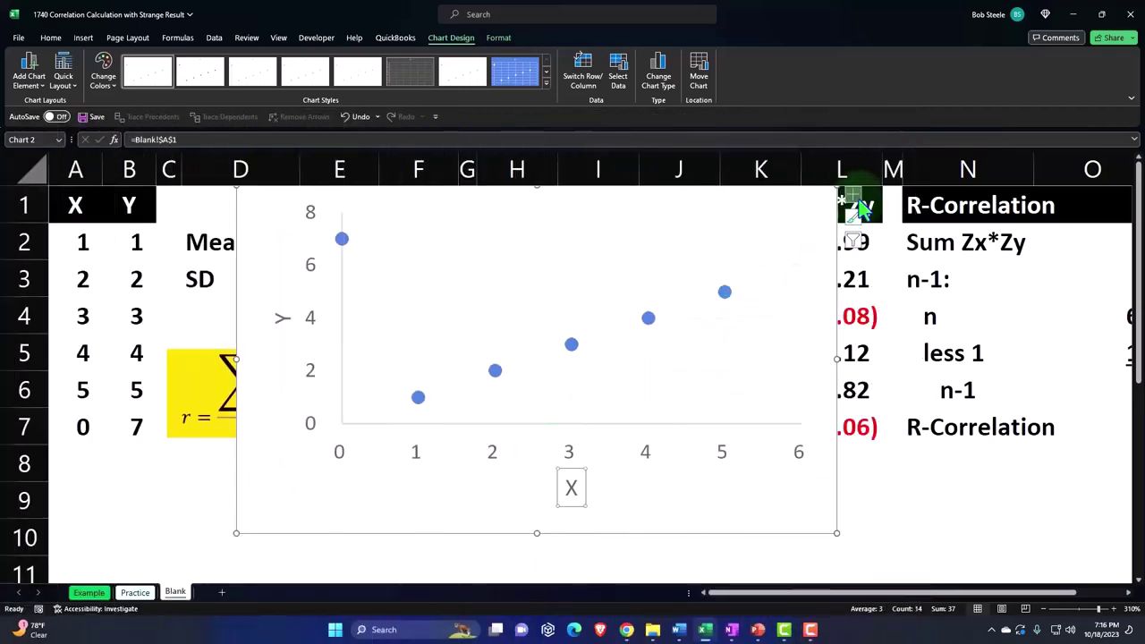
Add a linear trendline to the scatter chart, formatted as a solid yellow line
click(855, 199)
click(883, 293)
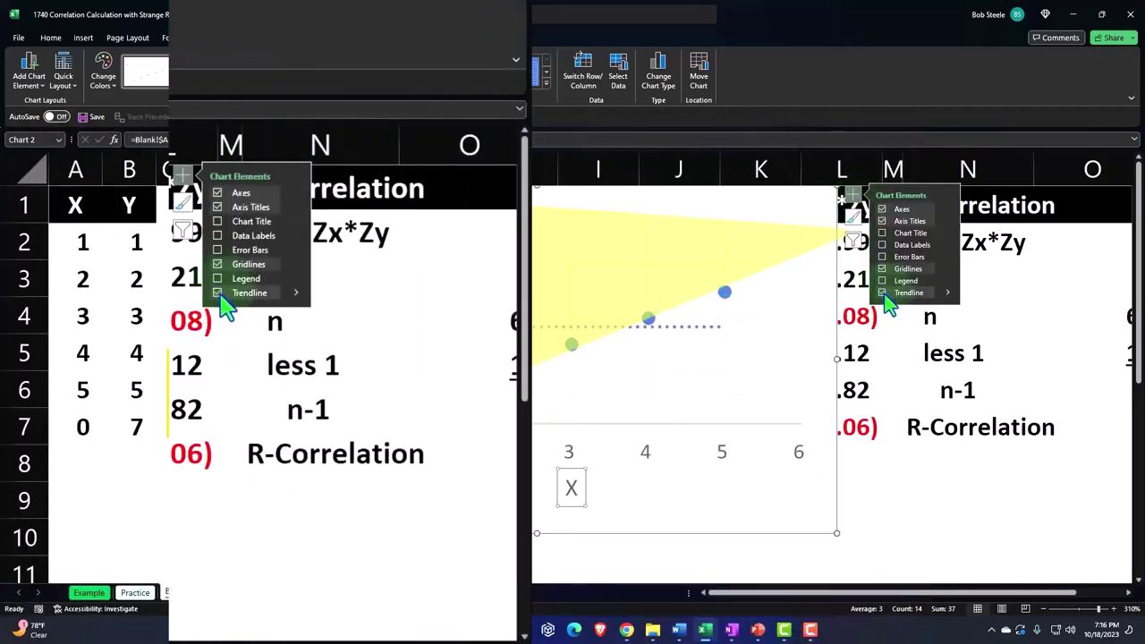
click(948, 295)
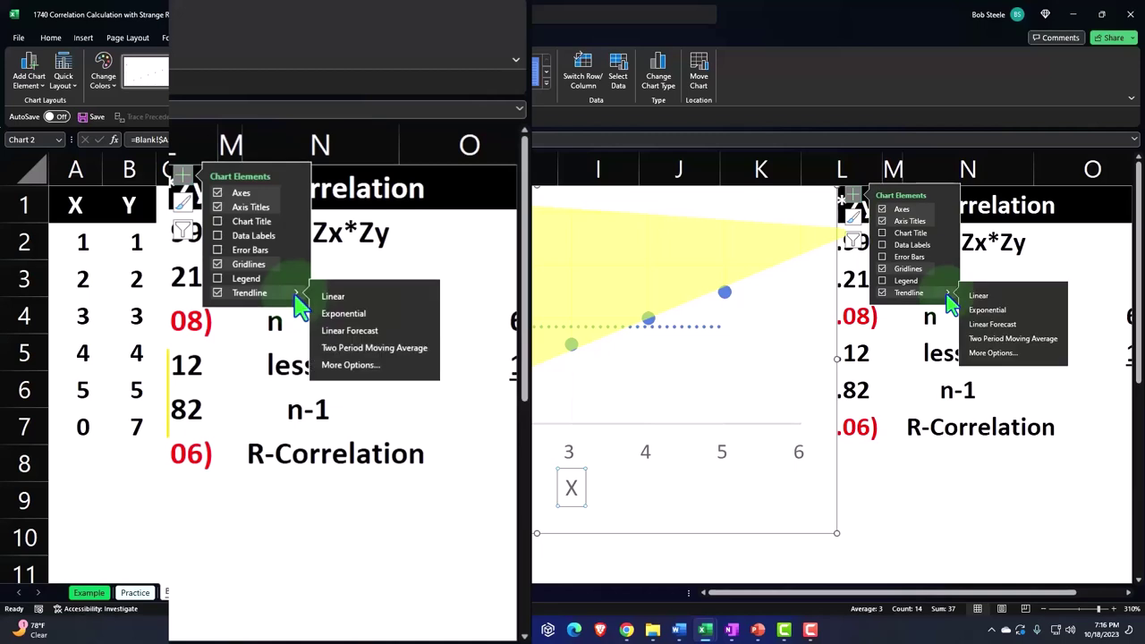
click(976, 352)
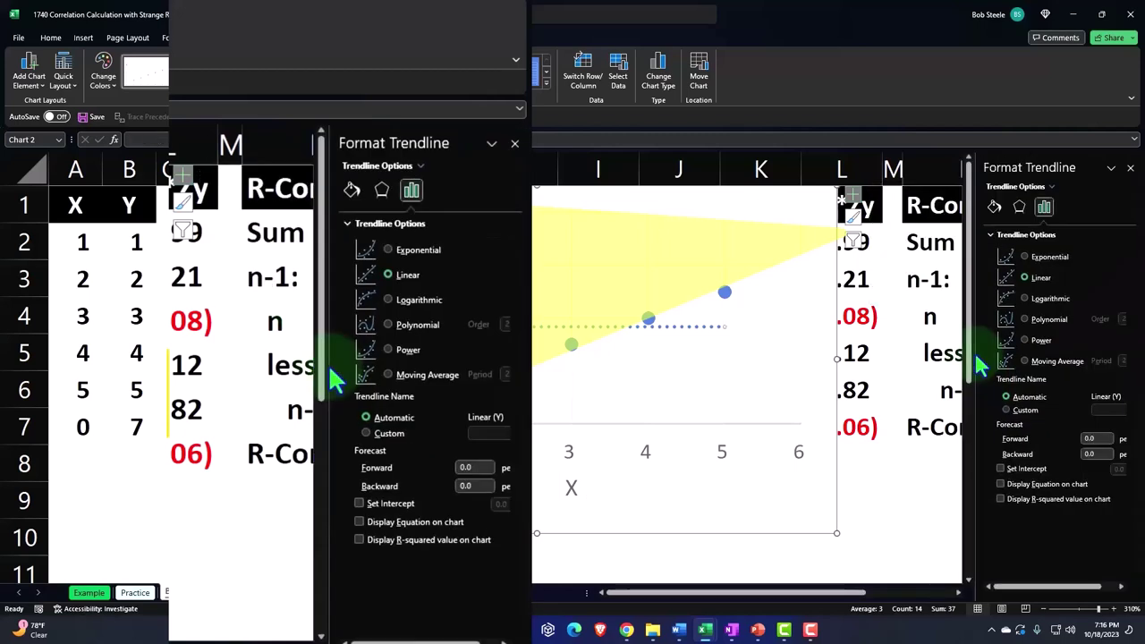
click(996, 207)
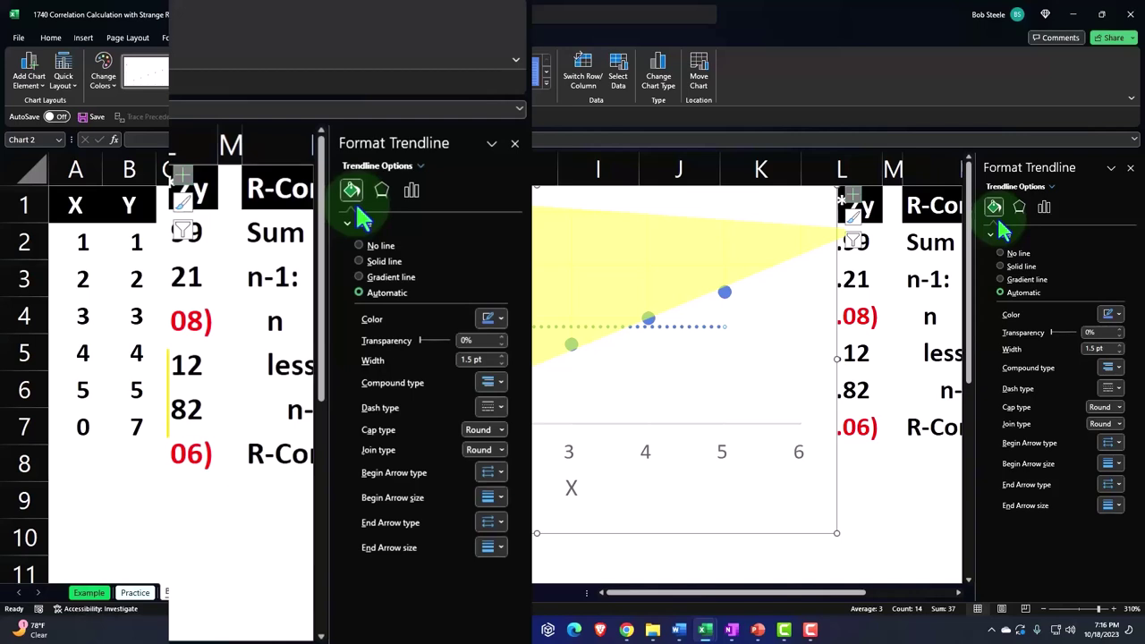
click(1112, 389)
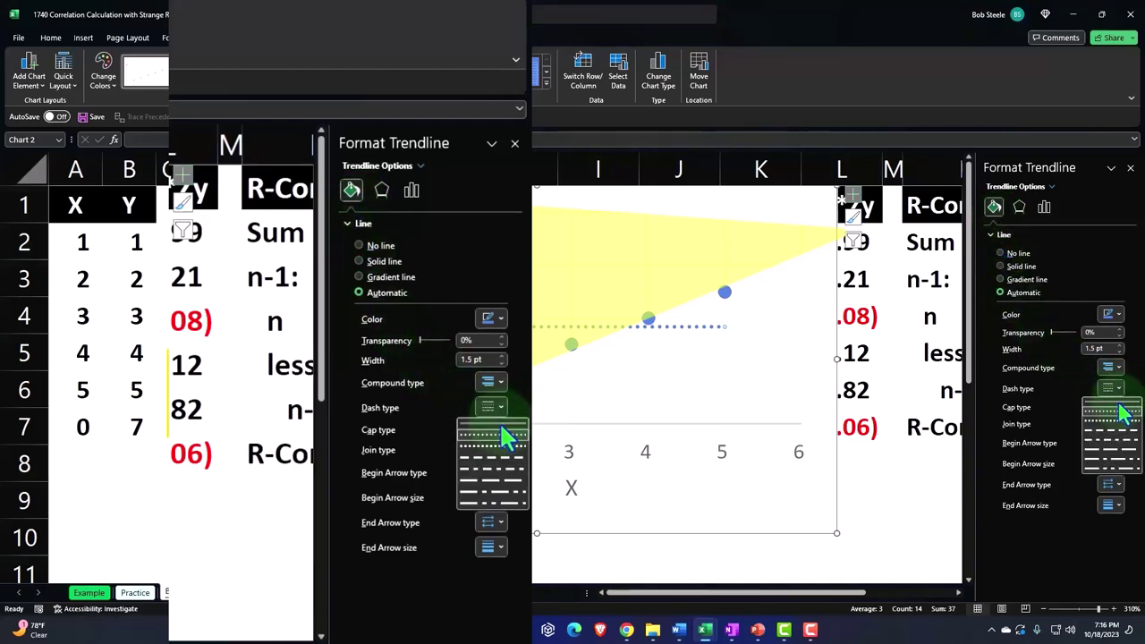
click(1118, 407)
click(1118, 315)
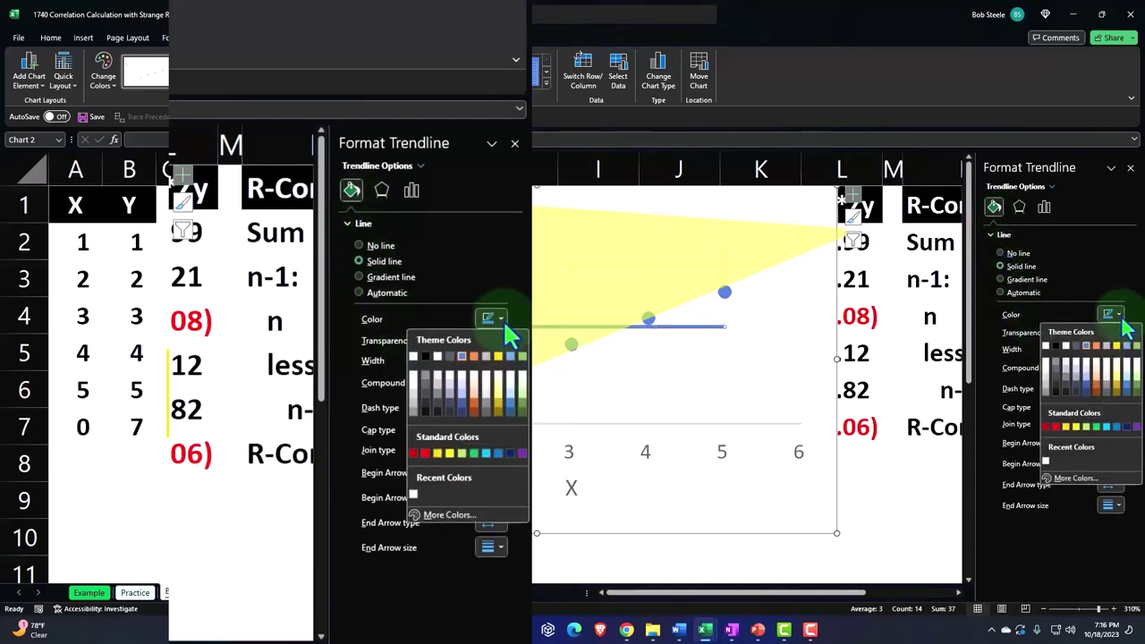
click(450, 452)
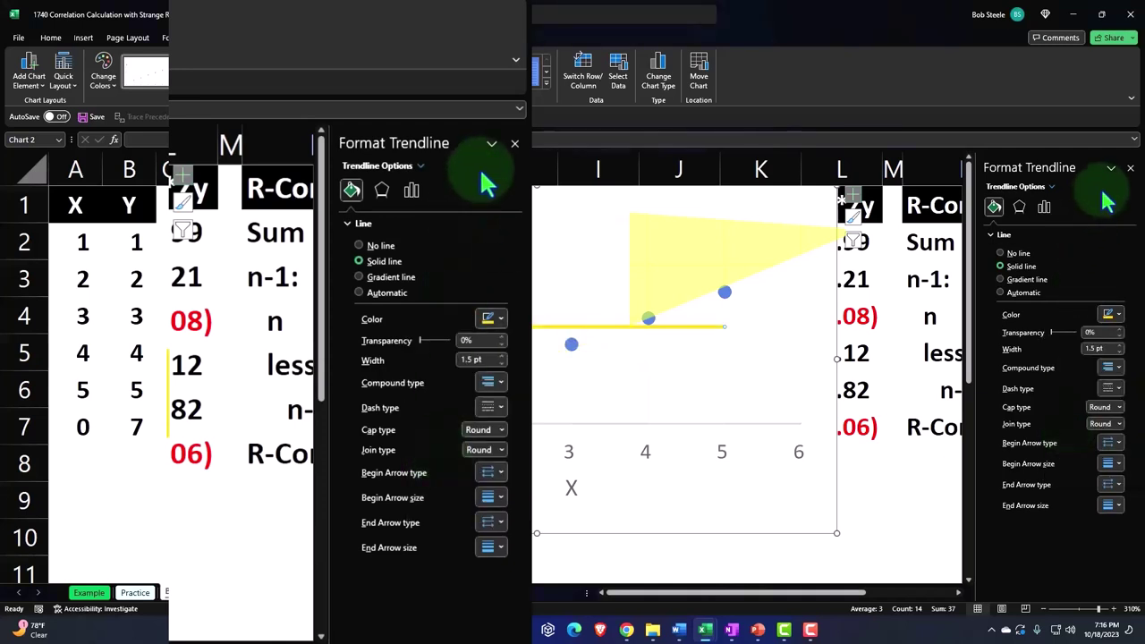
click(1130, 167)
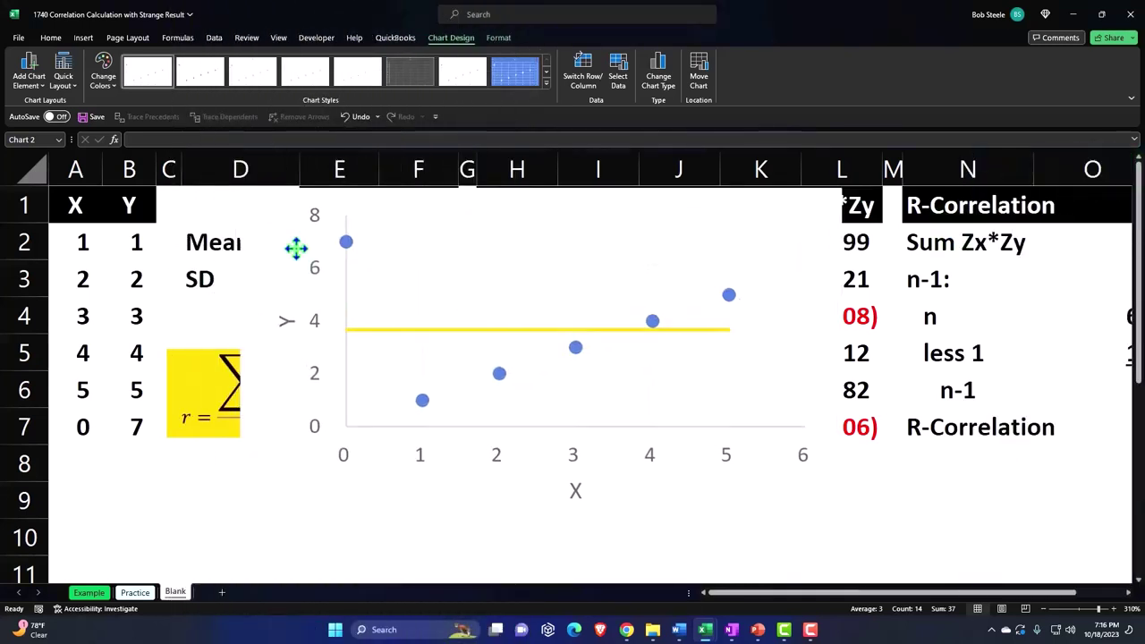
Drag the scatter chart below the R-Correlation table so the calculations are uncovered
drag(296, 249, 743, 286)
drag(743, 595, 825, 599)
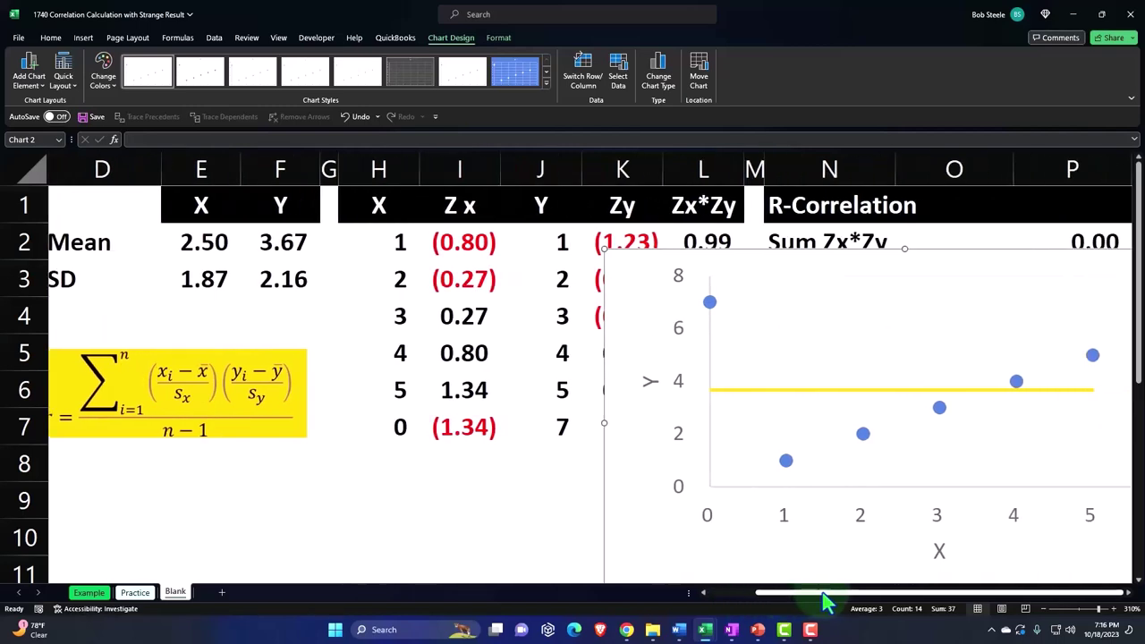
drag(634, 295, 938, 311)
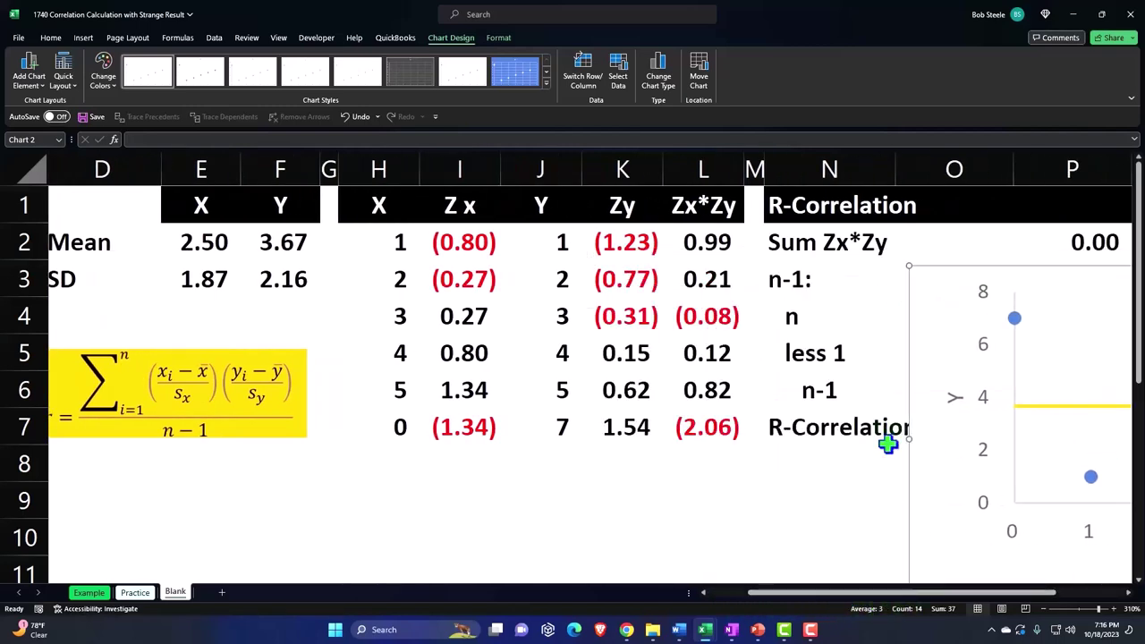
drag(843, 592, 891, 594)
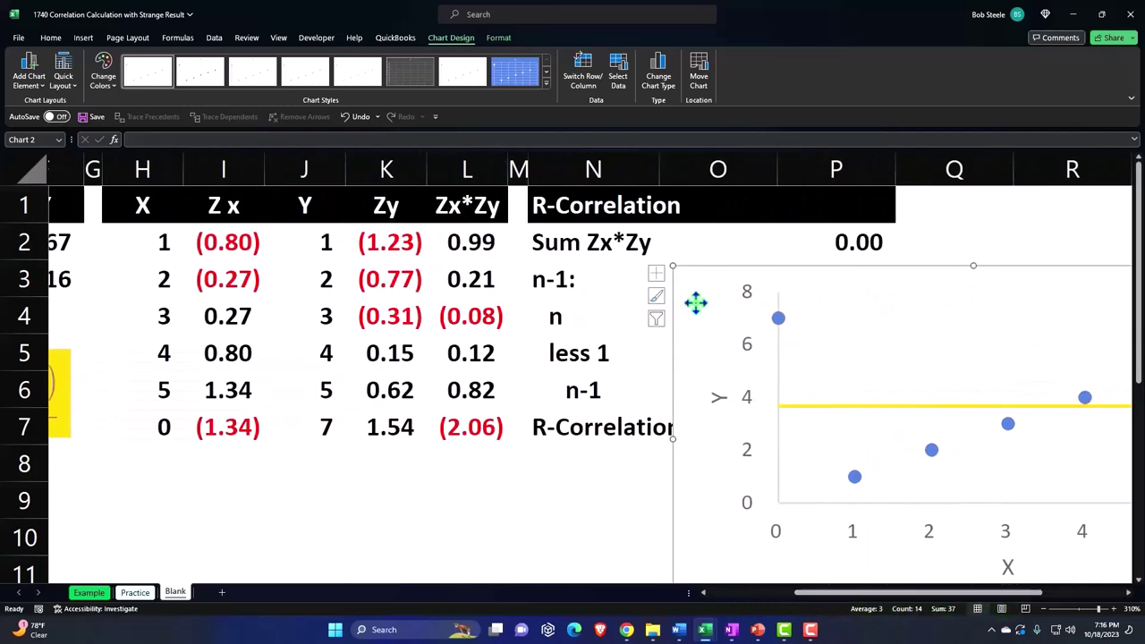
drag(696, 303, 499, 519)
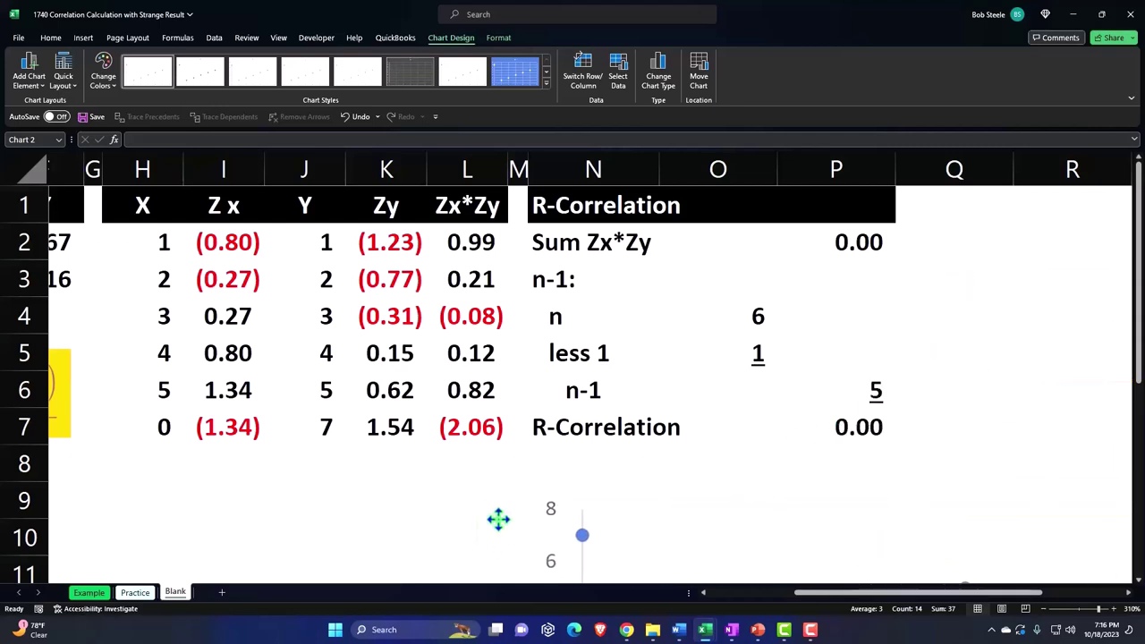
mouse_move(498, 519)
mouse_down()
mouse_move(300, 299)
mouse_move(246, 321)
mouse_up()
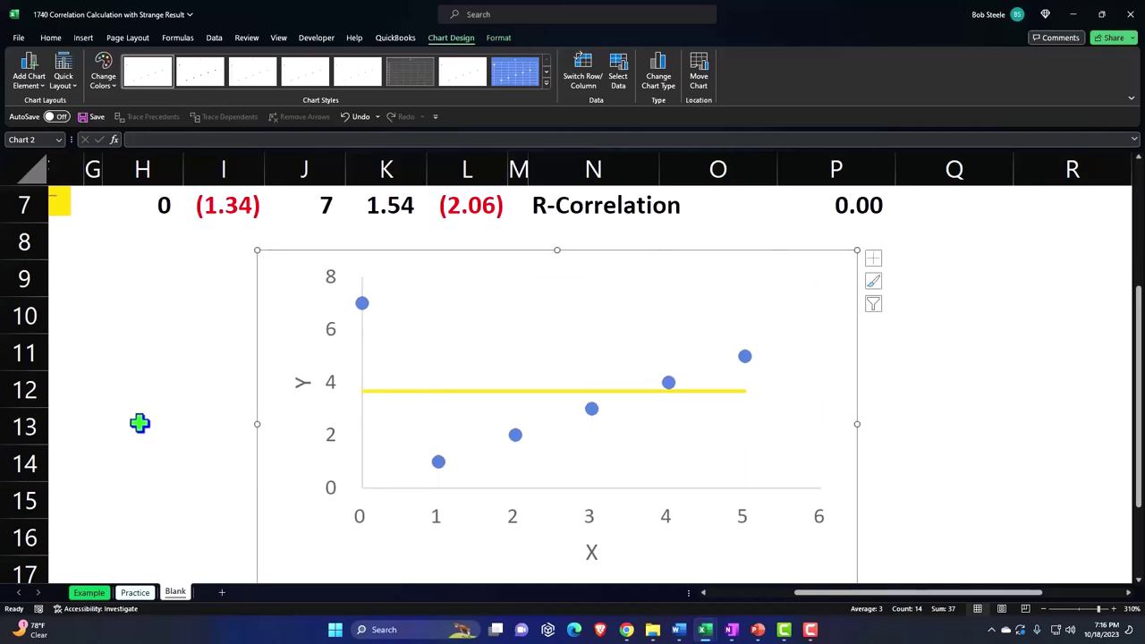
scroll(127, 432, up, 2)
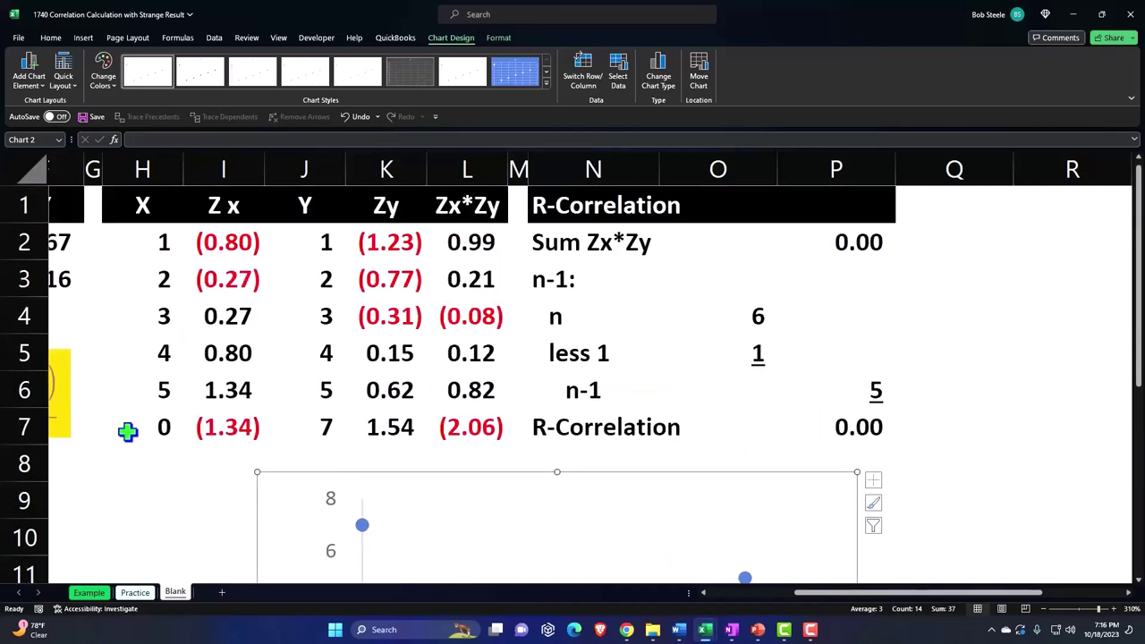
Deselect the chart, select empty cell D4, and switch to the Data tab
key(Escape)
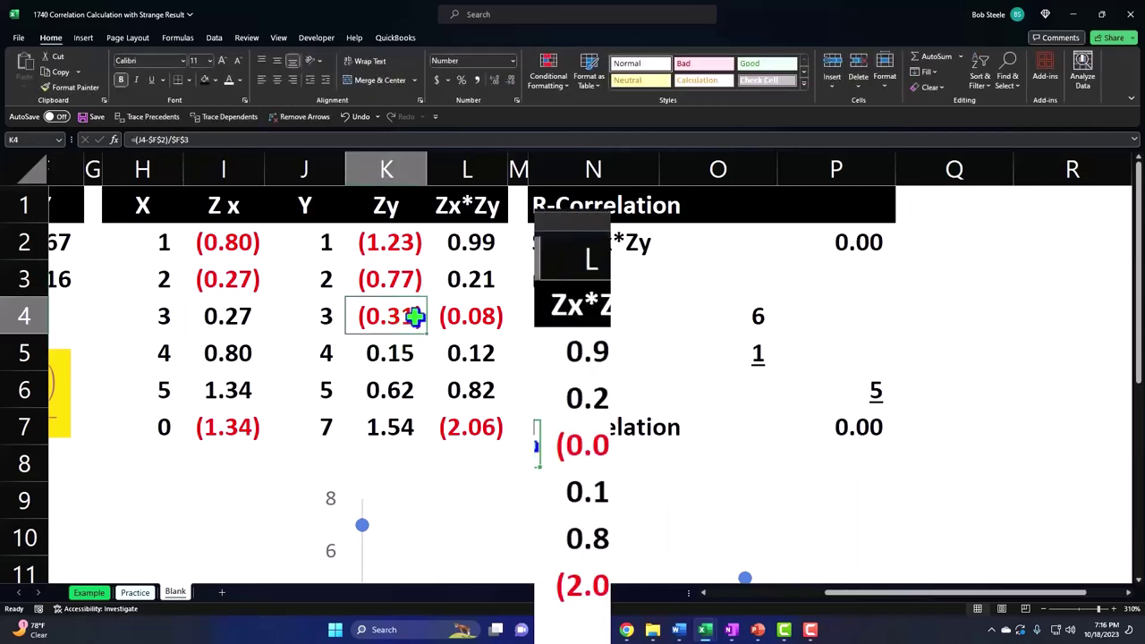
key(Home)
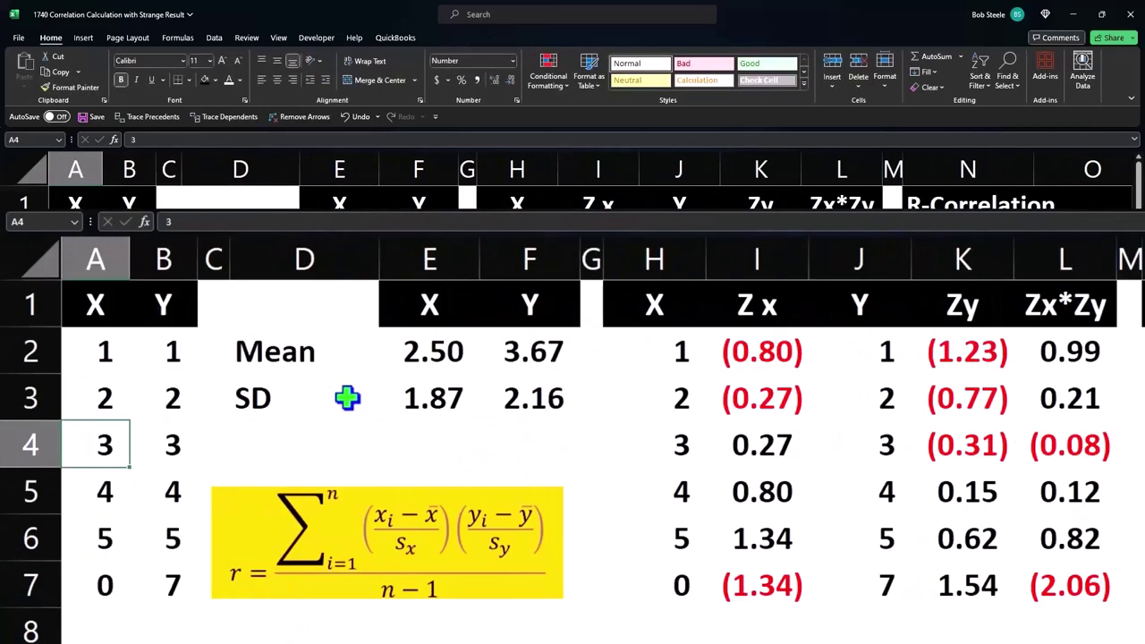
click(289, 427)
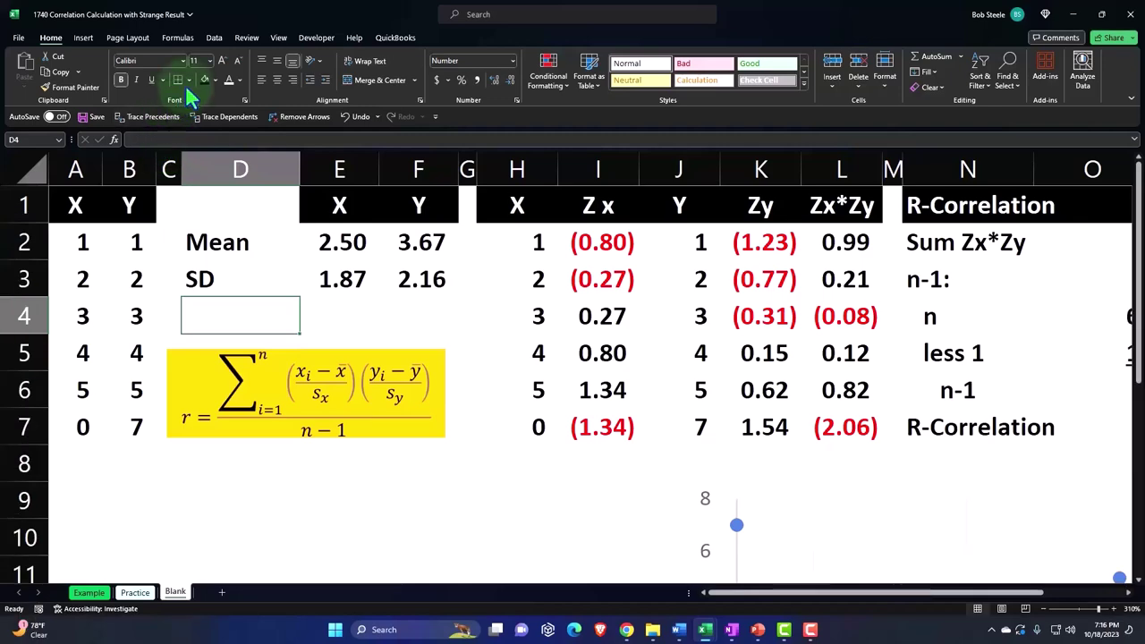
click(214, 40)
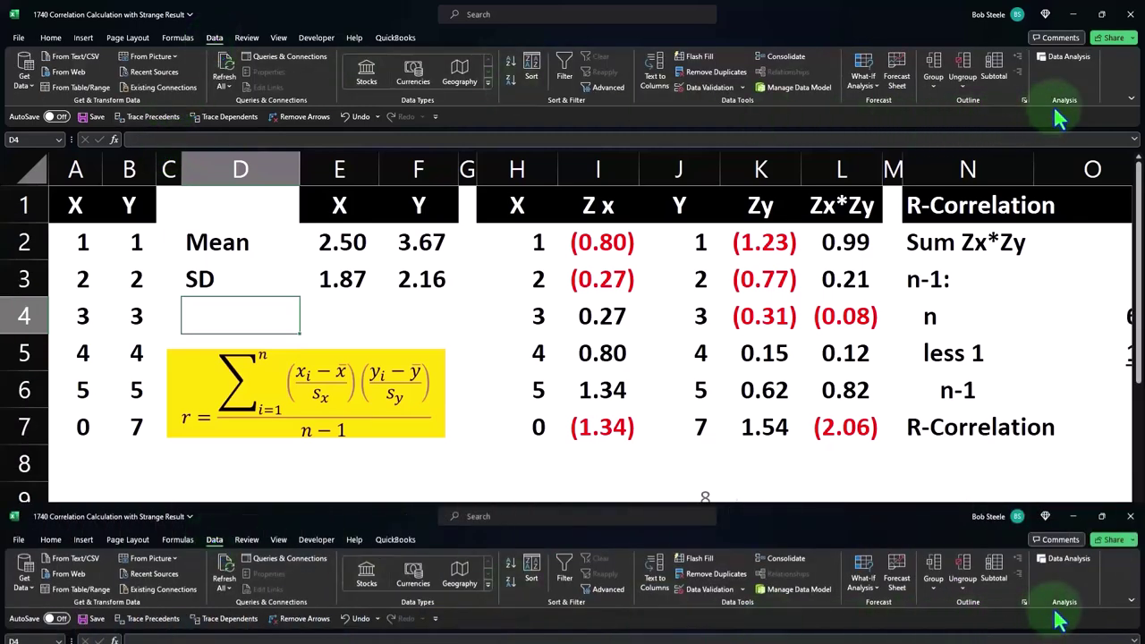
click(18, 37)
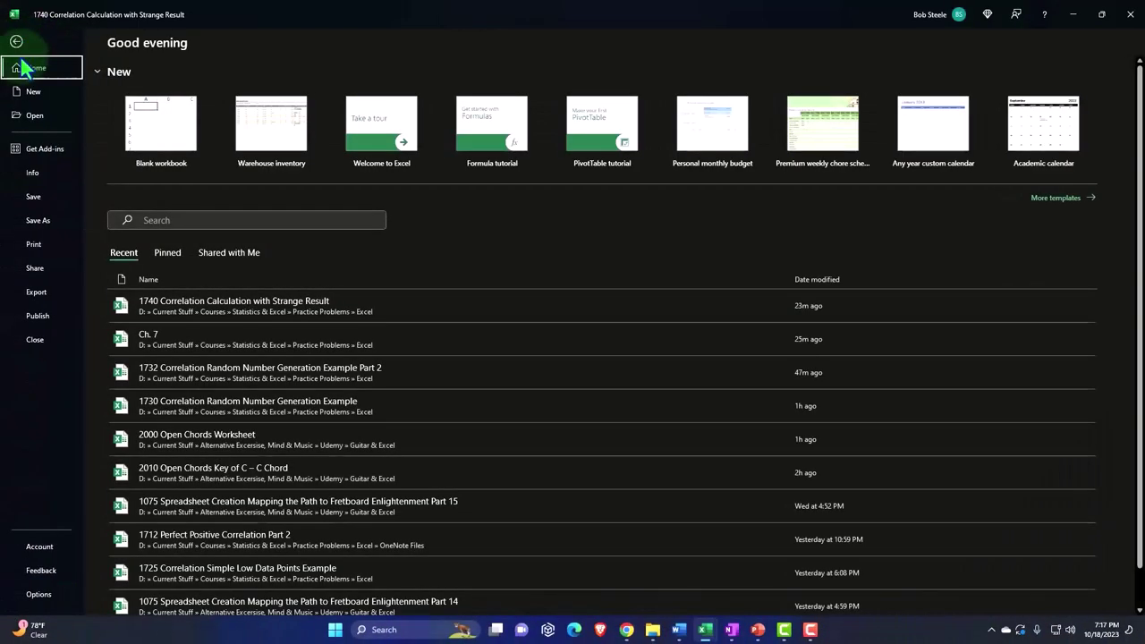
click(38, 594)
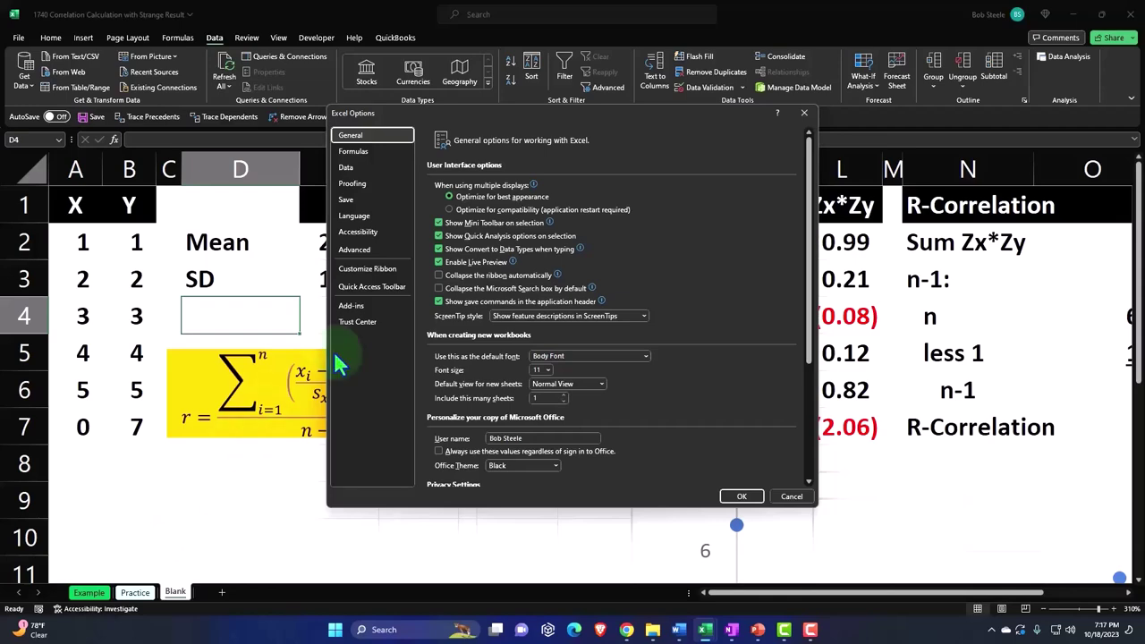
click(351, 305)
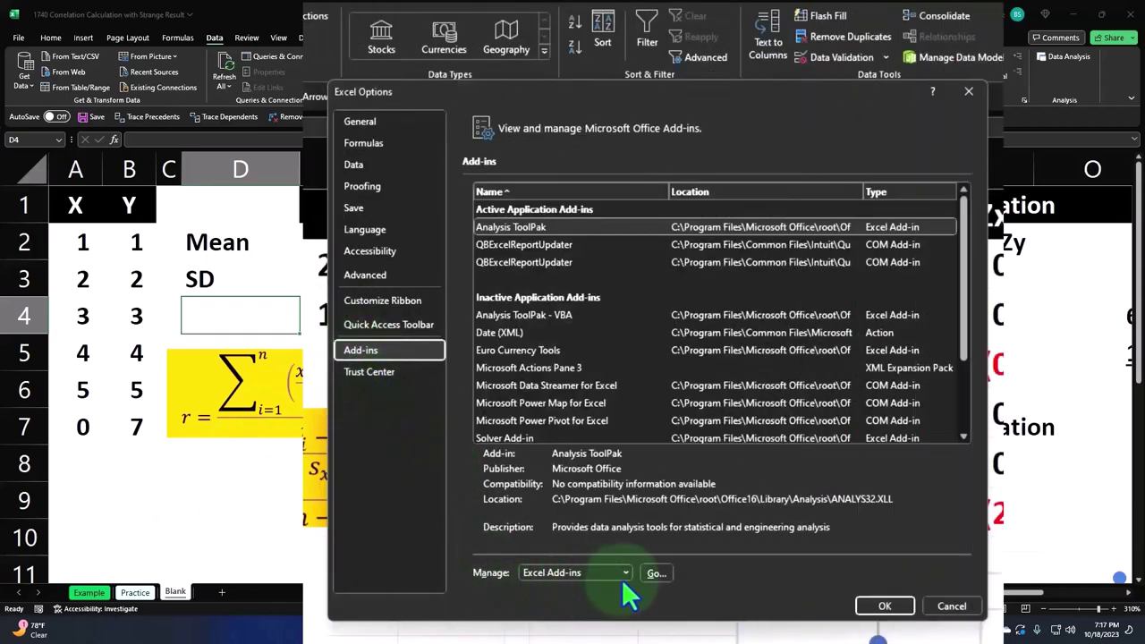
click(656, 574)
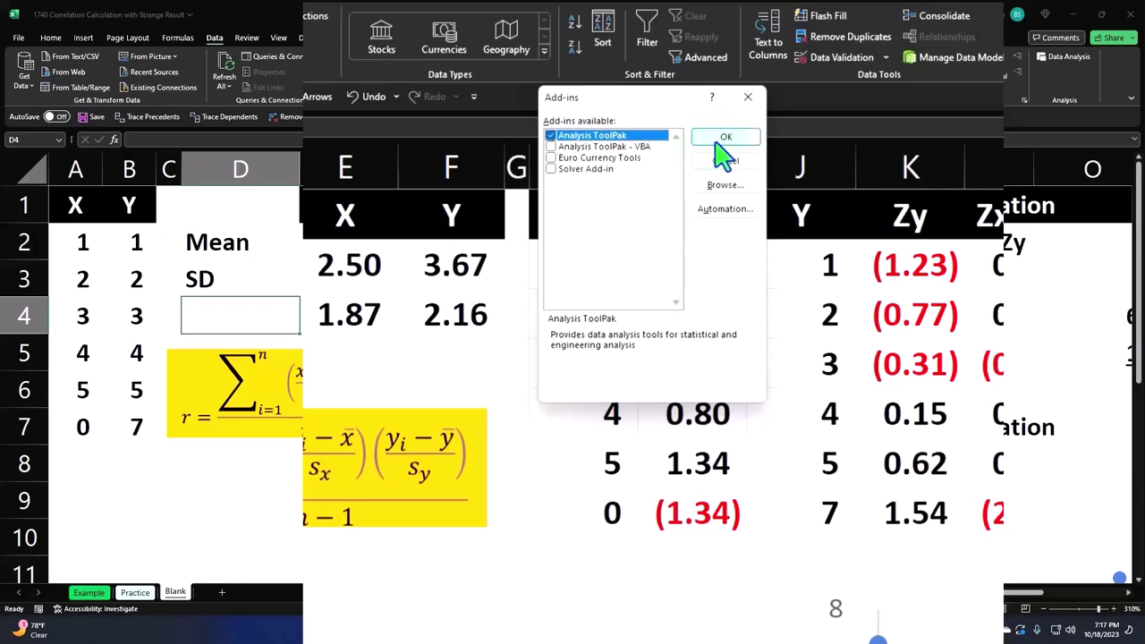
click(748, 98)
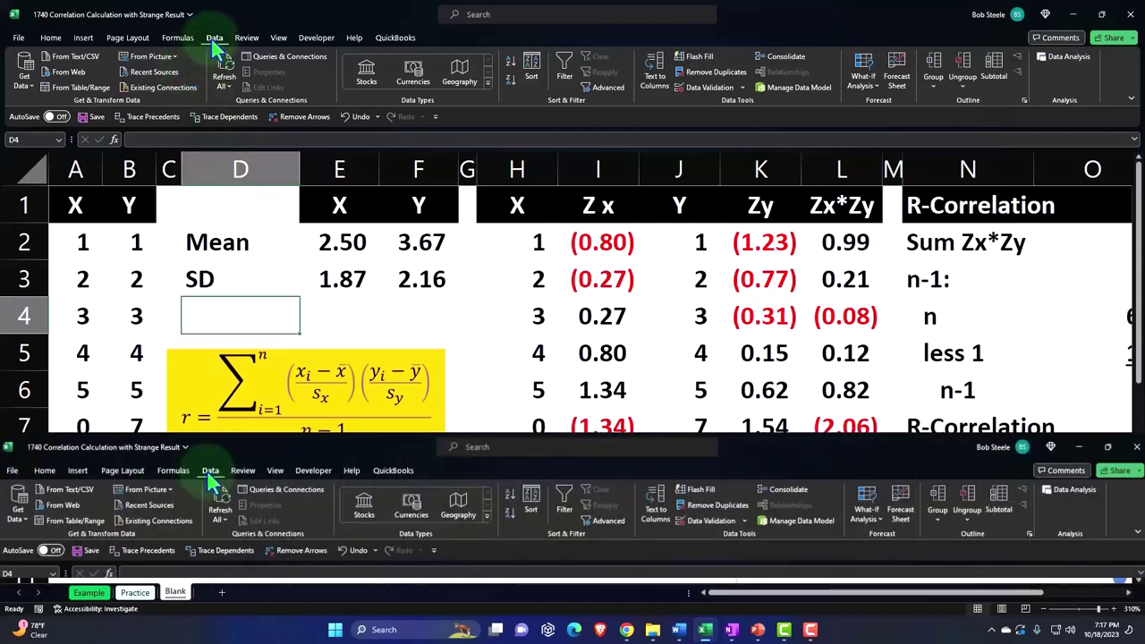
Start a Data Analysis Correlation with input range $A$1:$B$7 covering the X and Y data
click(1063, 61)
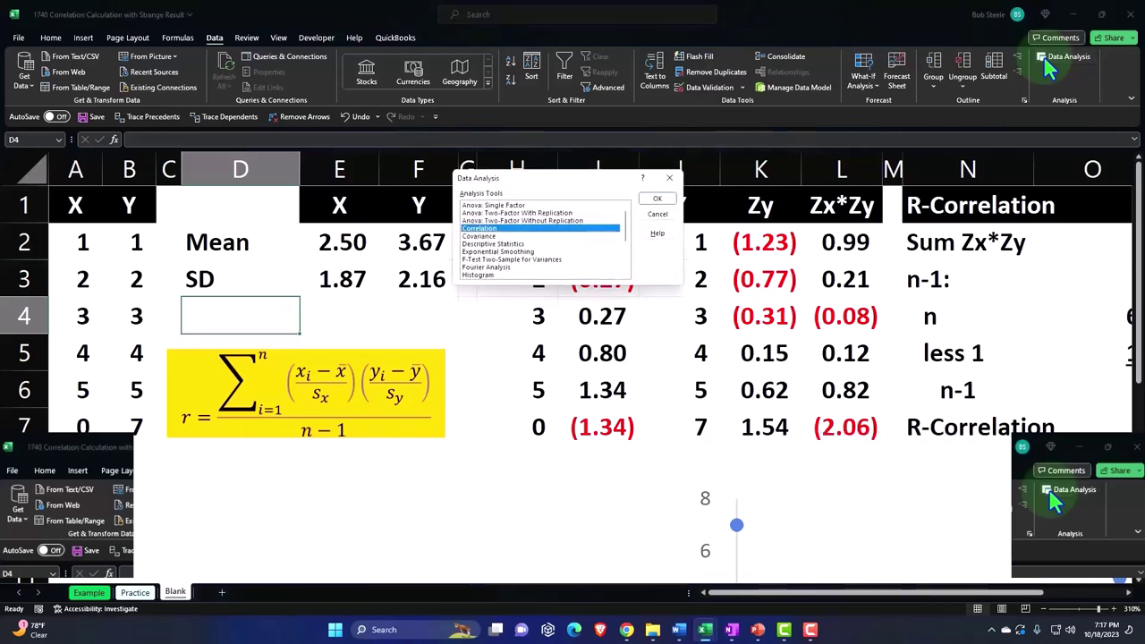
click(655, 199)
click(613, 192)
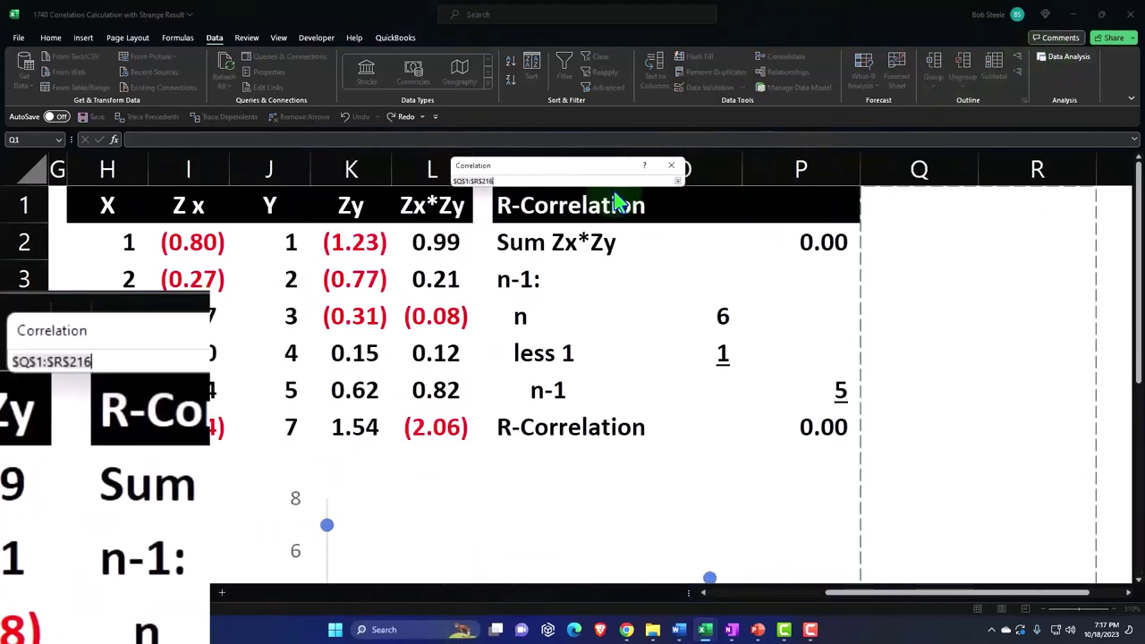
drag(905, 592, 788, 593)
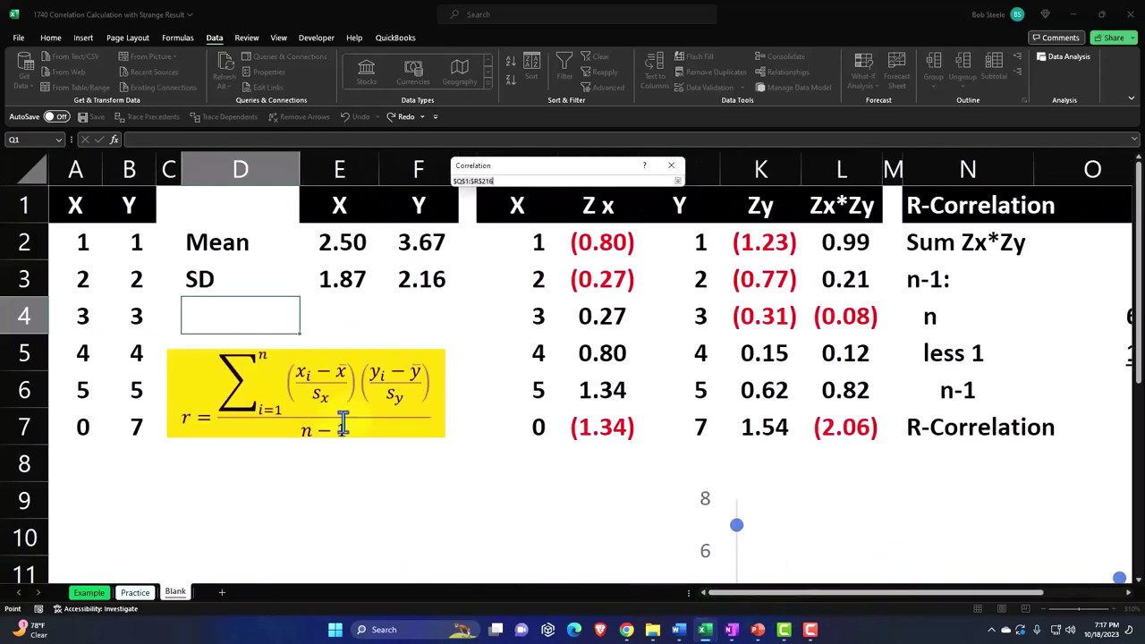
drag(110, 208, 128, 410)
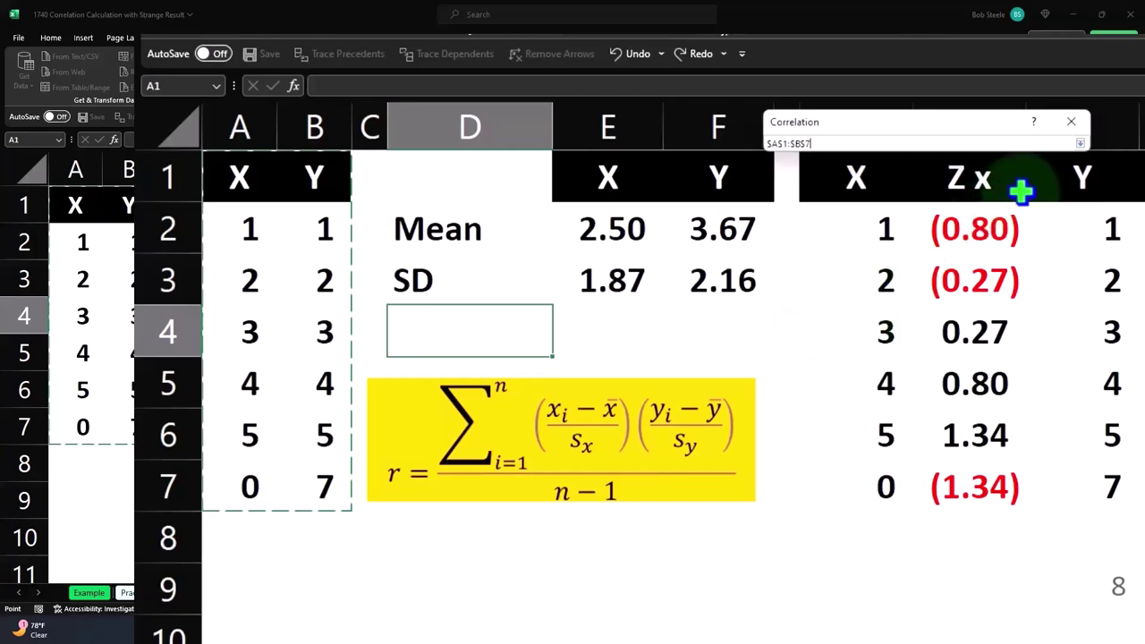
click(1079, 143)
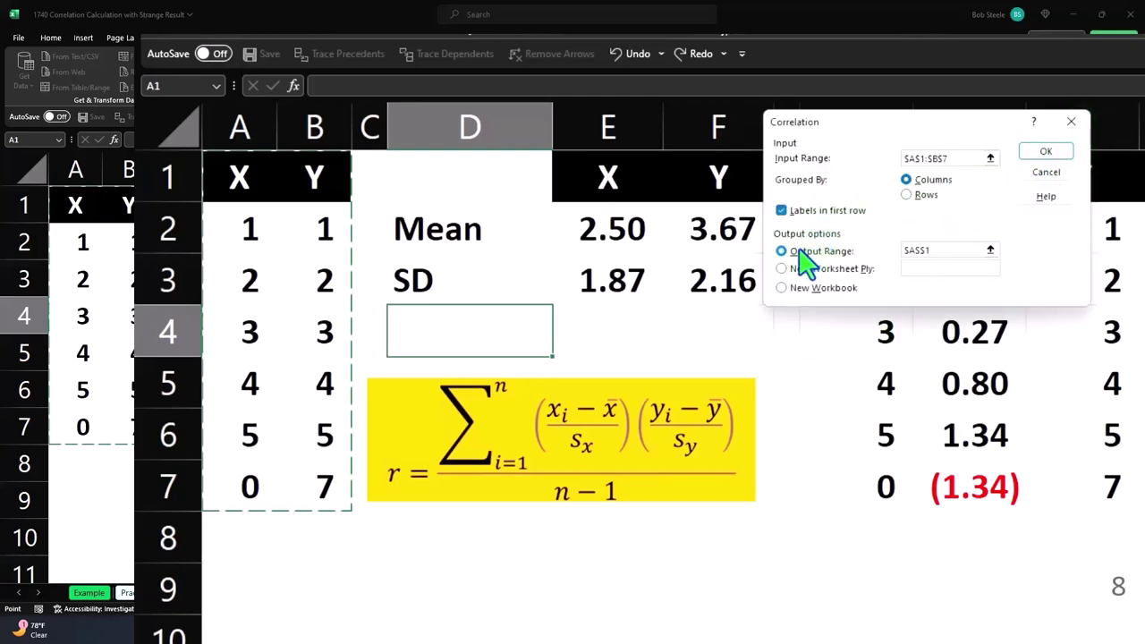
Set the correlation output range to $R$1 and run it to create the matrix
click(989, 250)
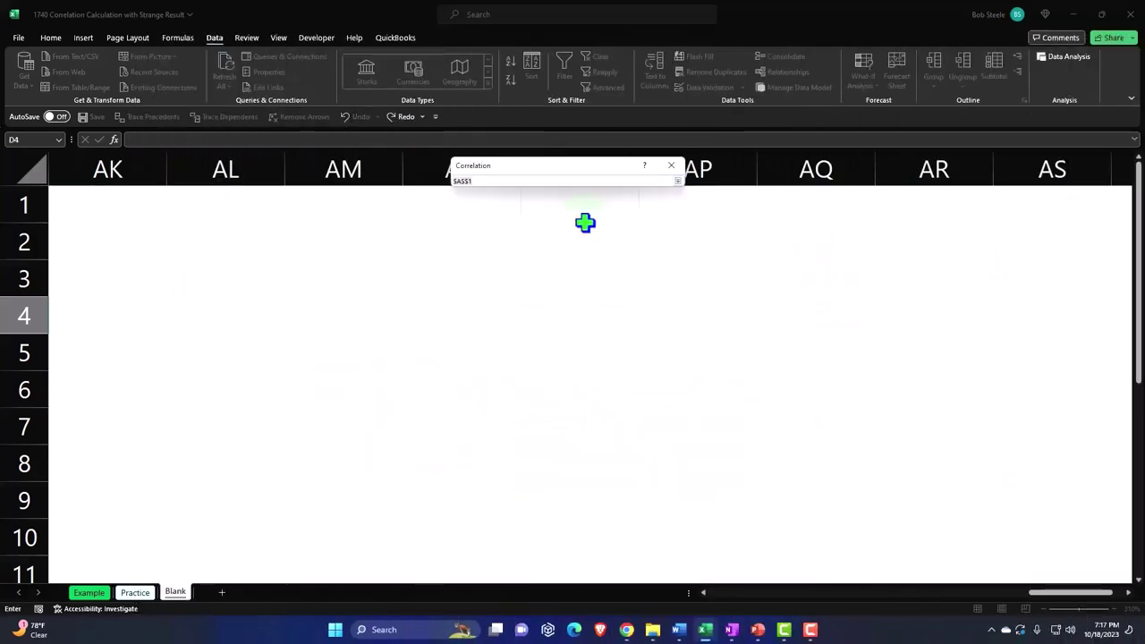
click(298, 275)
key(Up)
key(Up)
key(Left)
key(Left)
key(Left)
key(Left)
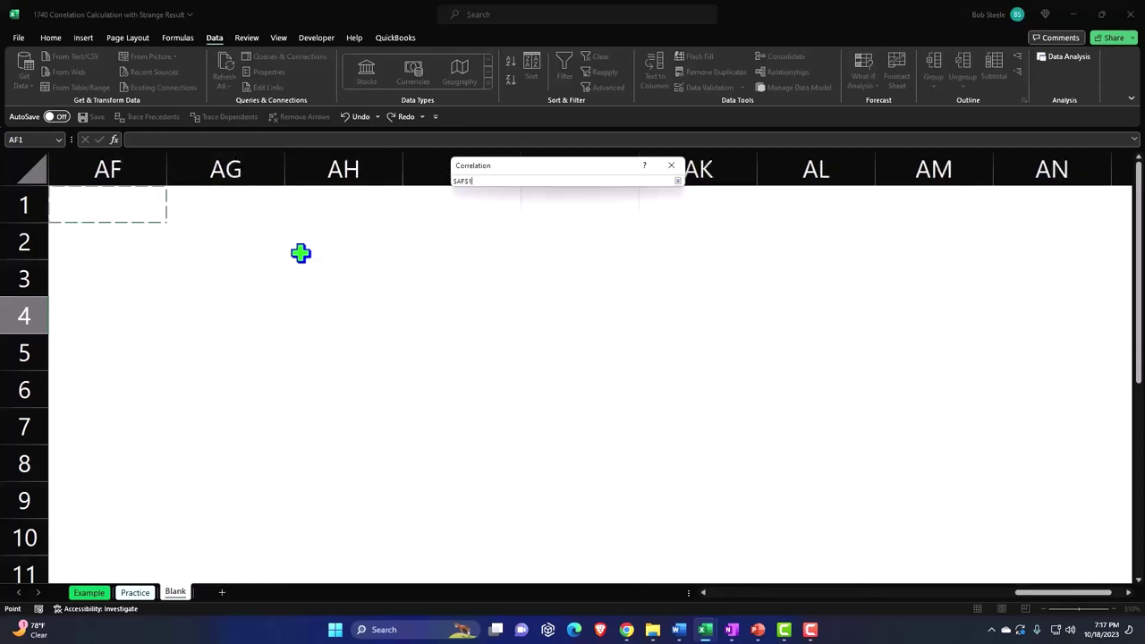
key(Left)
key(Left)
key(Left)
key(Left)
key(Left)
key(Left)
key(Right)
key(Right)
key(Right)
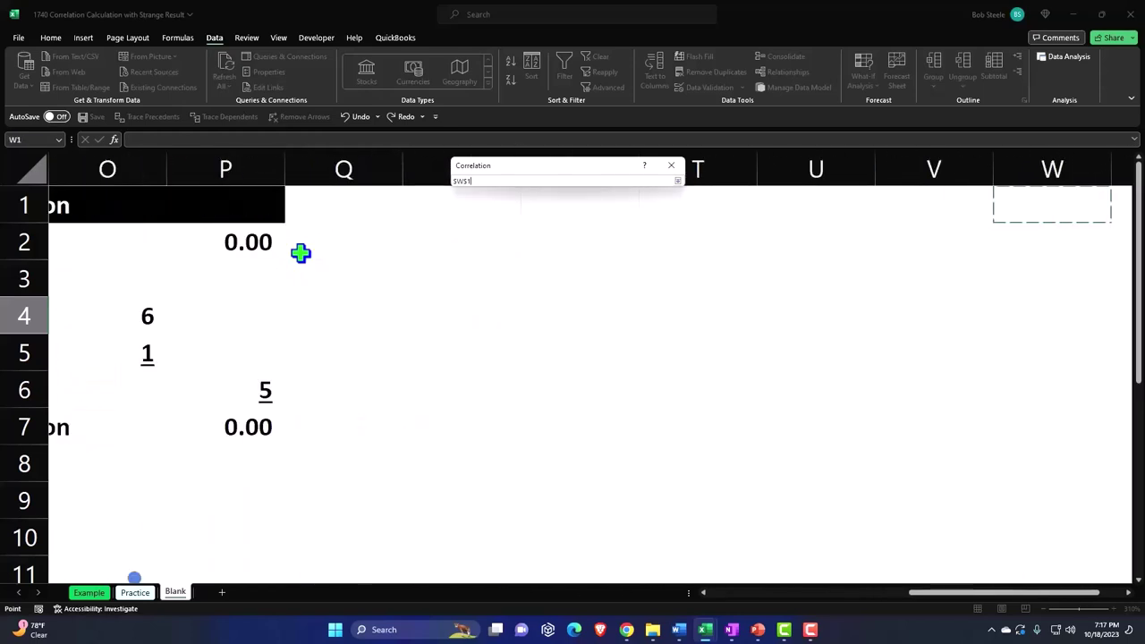
key(Left)
key(Left)
key(Left)
key(Left)
key(Right)
key(Left)
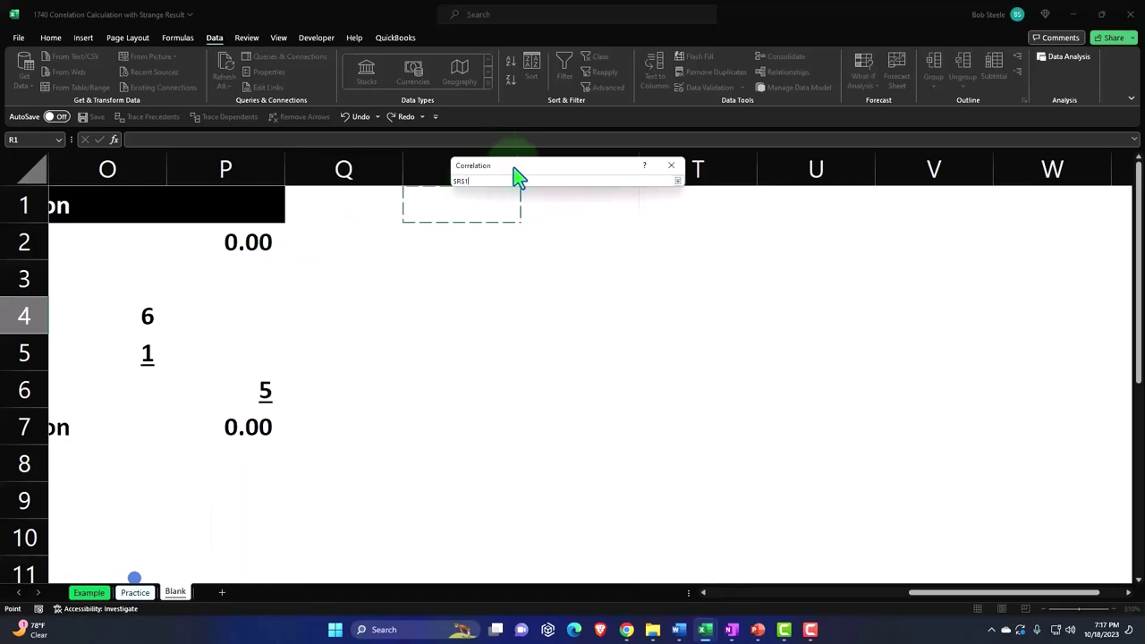
drag(517, 176, 644, 199)
click(804, 205)
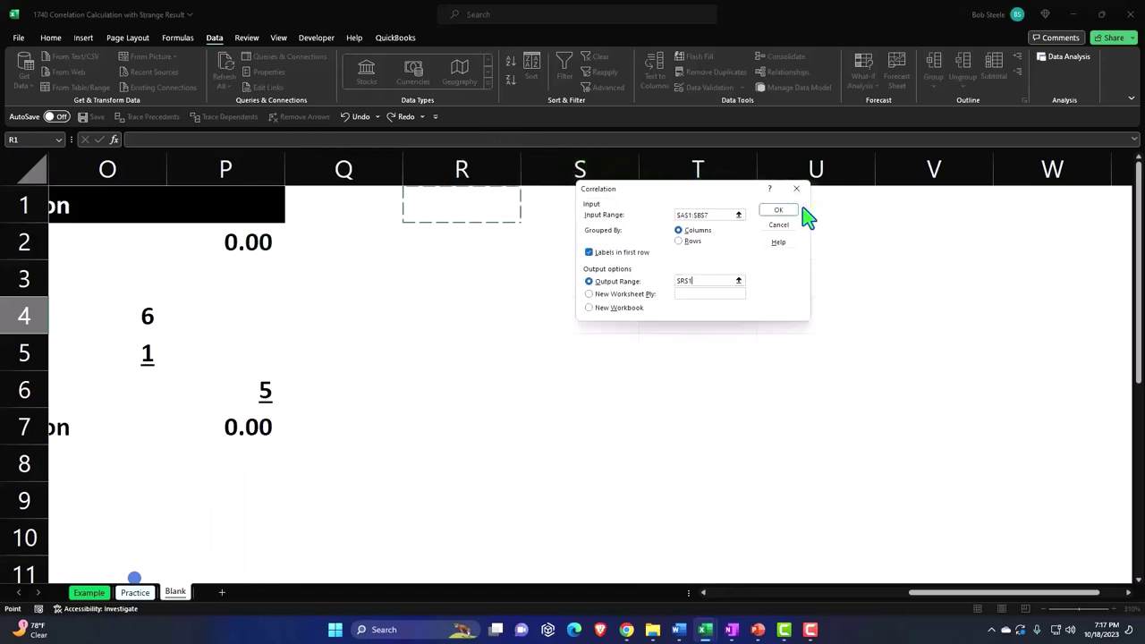
click(778, 210)
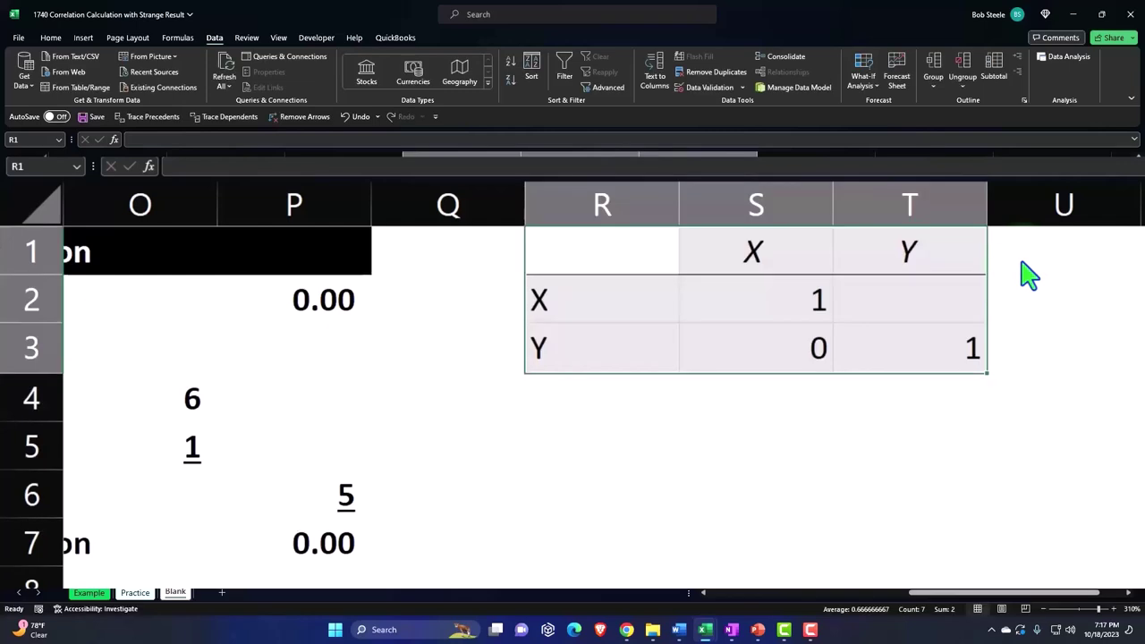
Check the correlation value in S3 and narrow column Q into a thin spacer
click(789, 349)
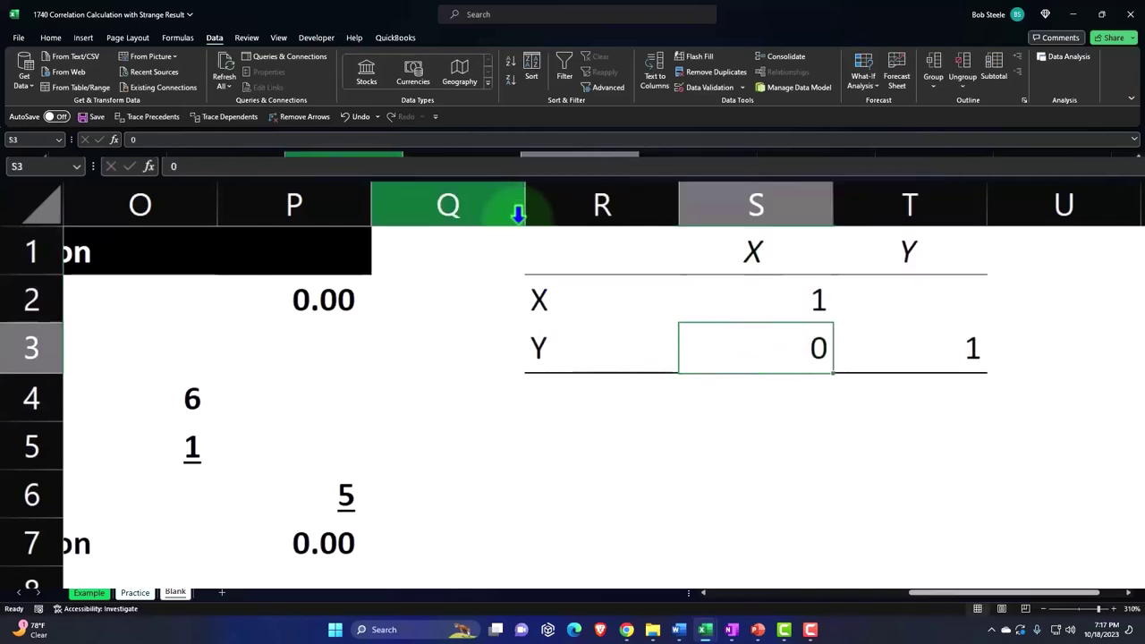
drag(525, 205, 417, 213)
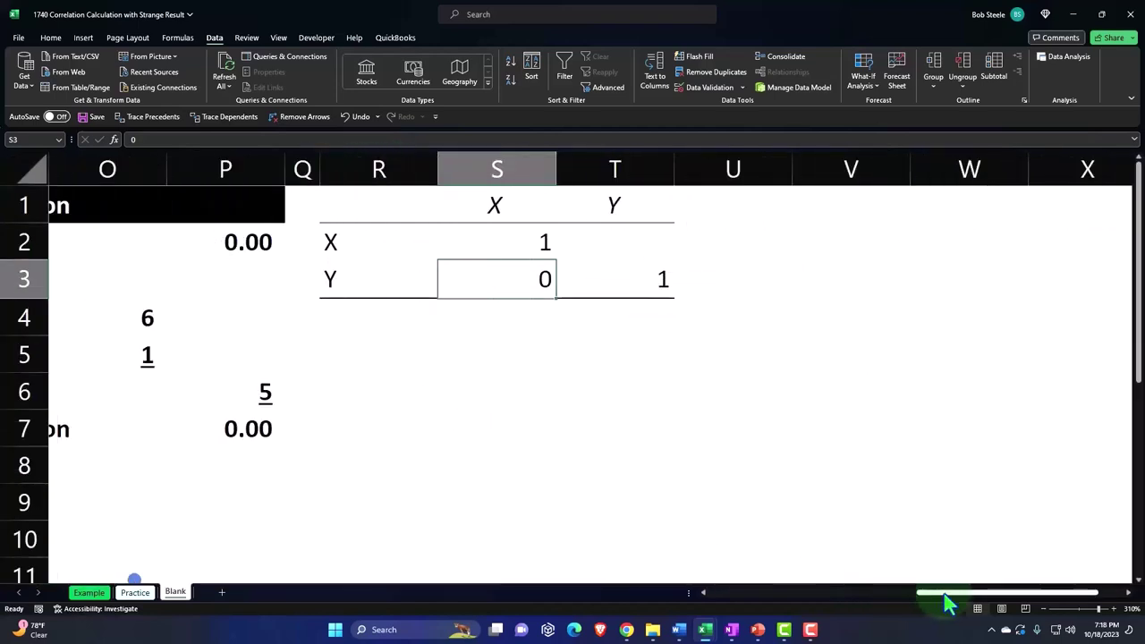
drag(945, 596, 743, 599)
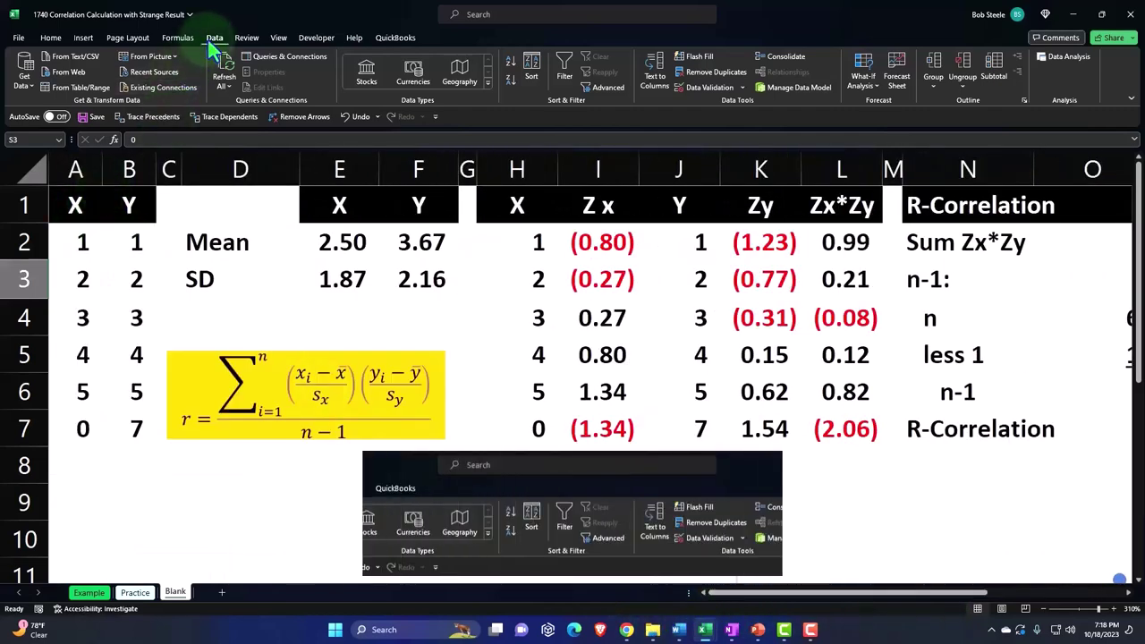
Run Correlation on $A$1:$B$6, without the last point, with output in column V
click(1064, 56)
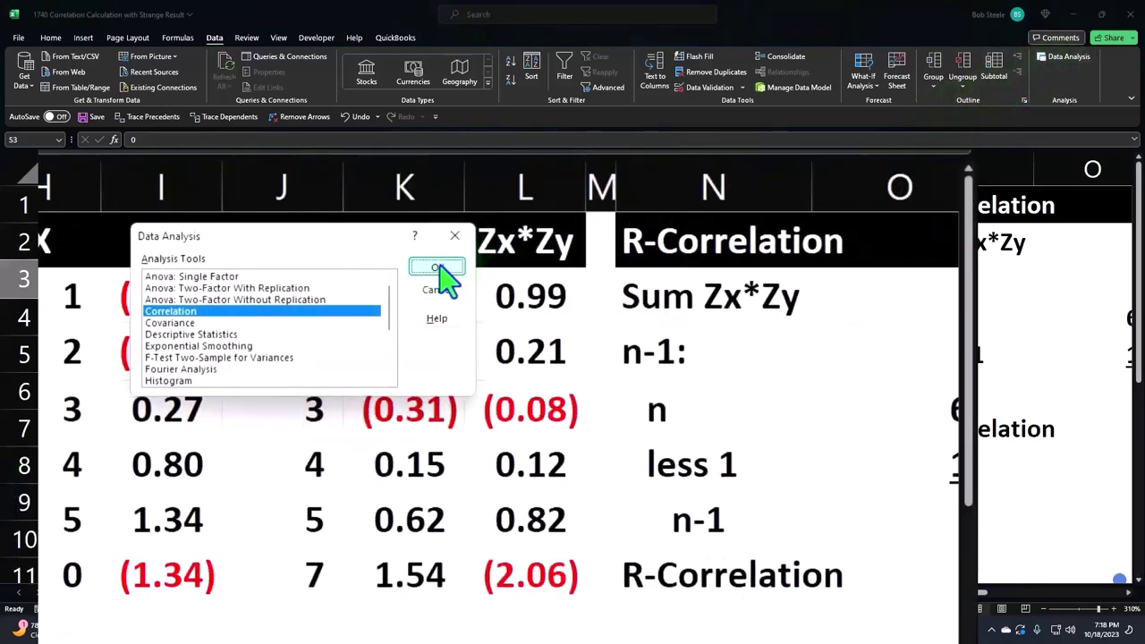
click(782, 222)
click(369, 256)
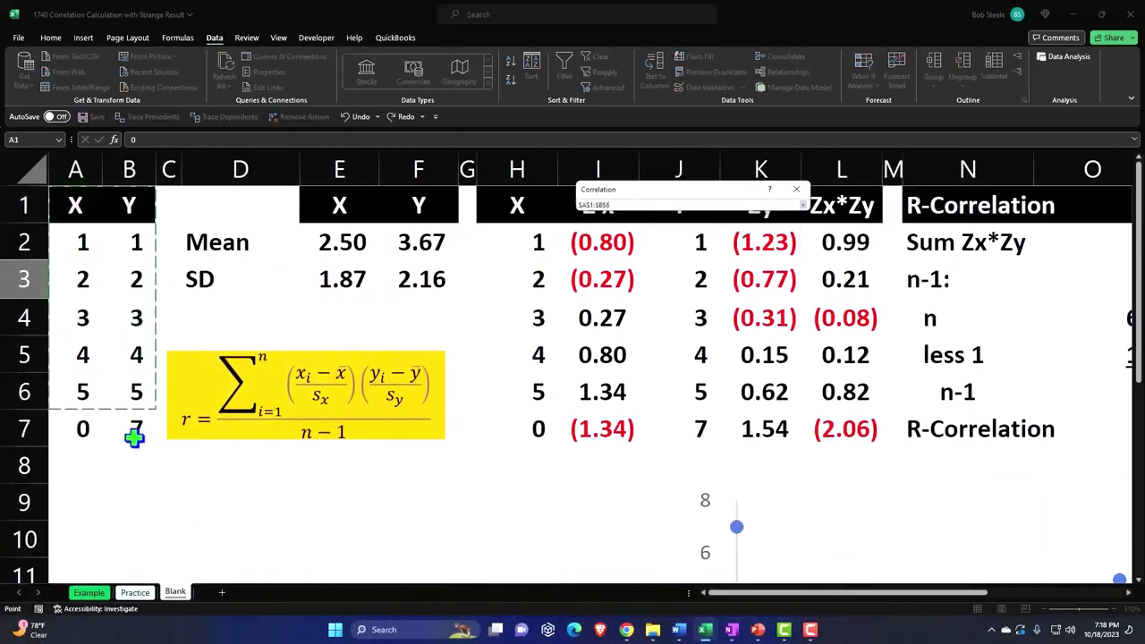
click(802, 206)
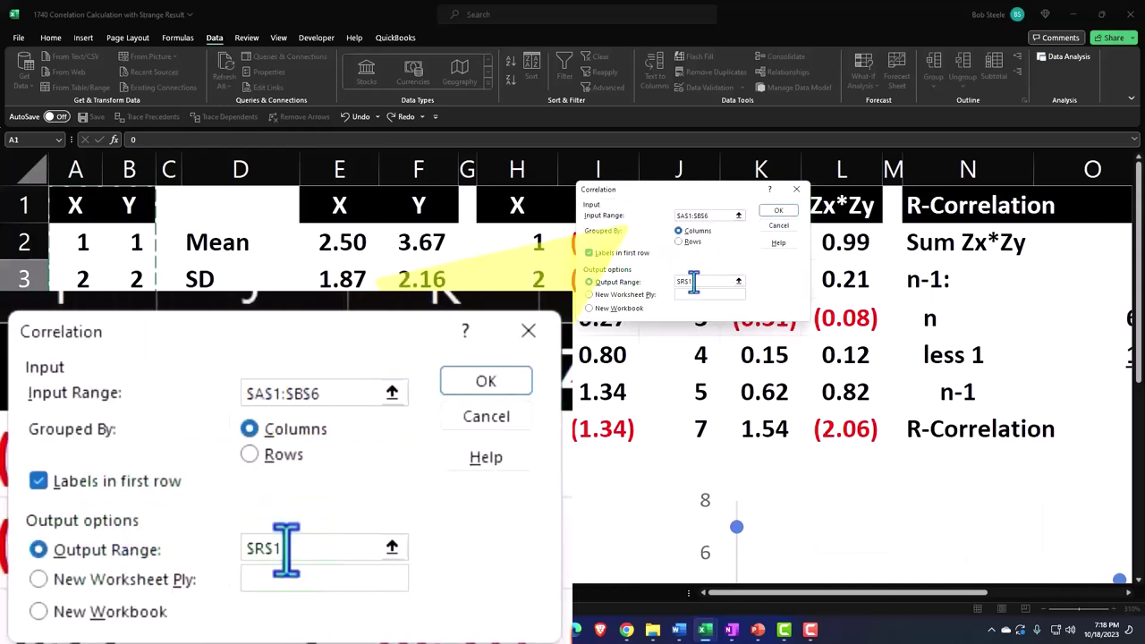
click(739, 285)
click(965, 300)
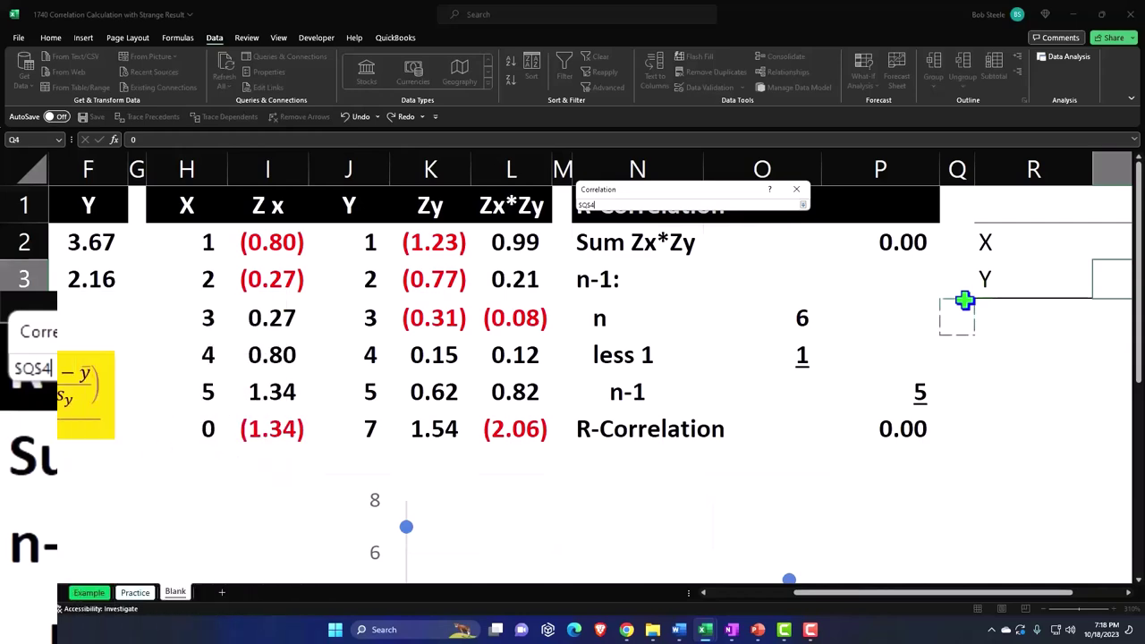
key(Right)
key(Right)
key(Right)
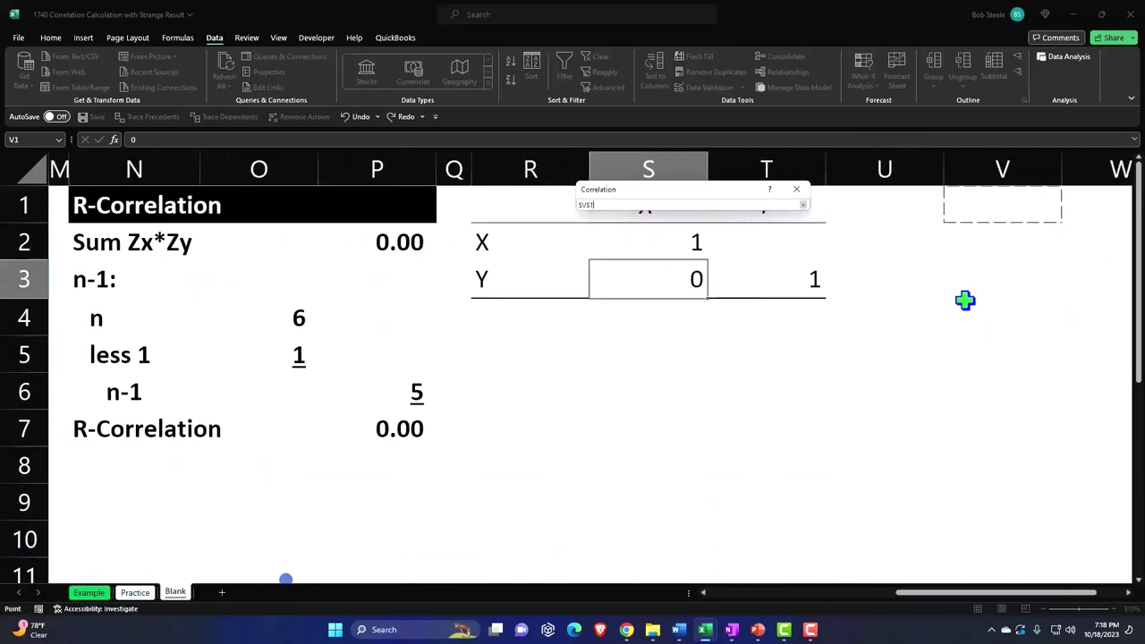
click(805, 212)
click(783, 215)
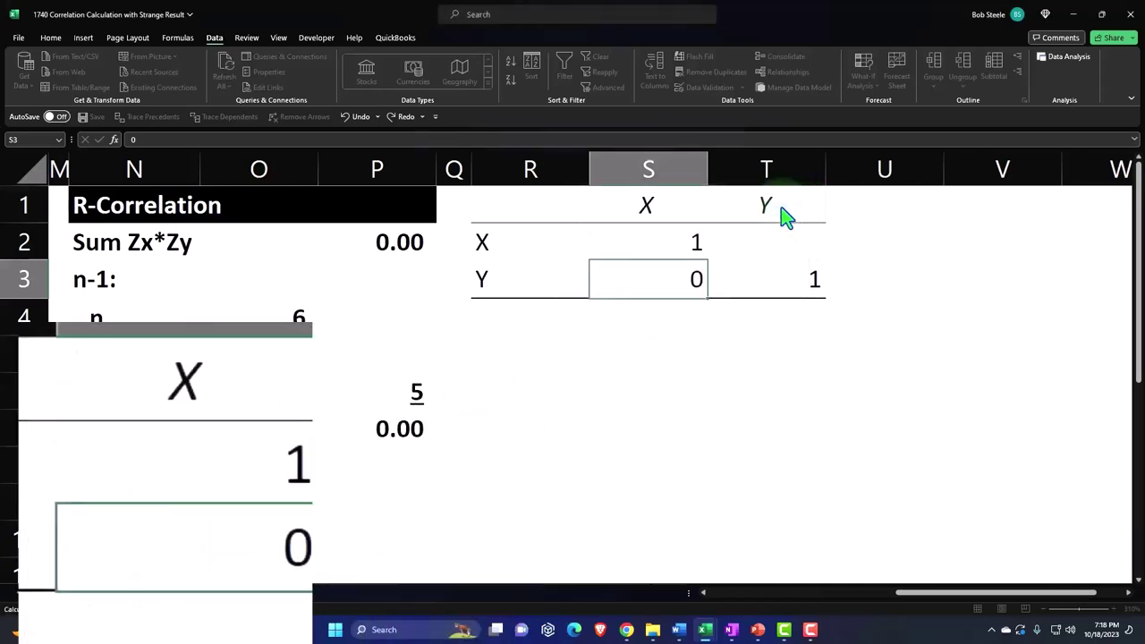
click(883, 309)
Check the new correlation value in W3 and each table's corner cell
key(Right)
key(Right)
key(Right)
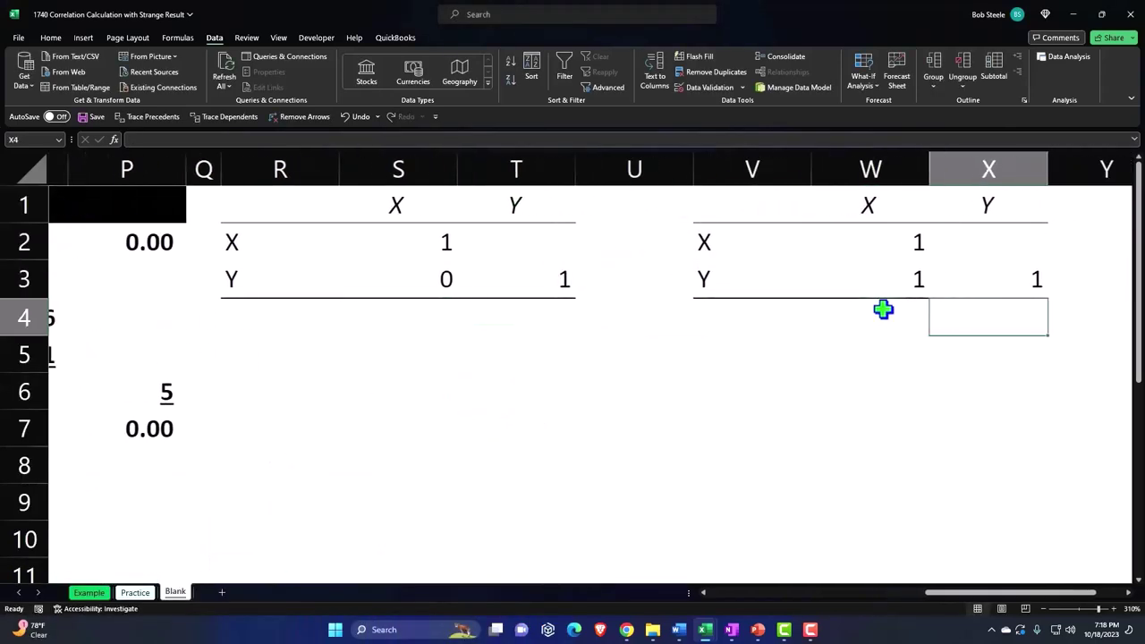
key(Up)
key(Left)
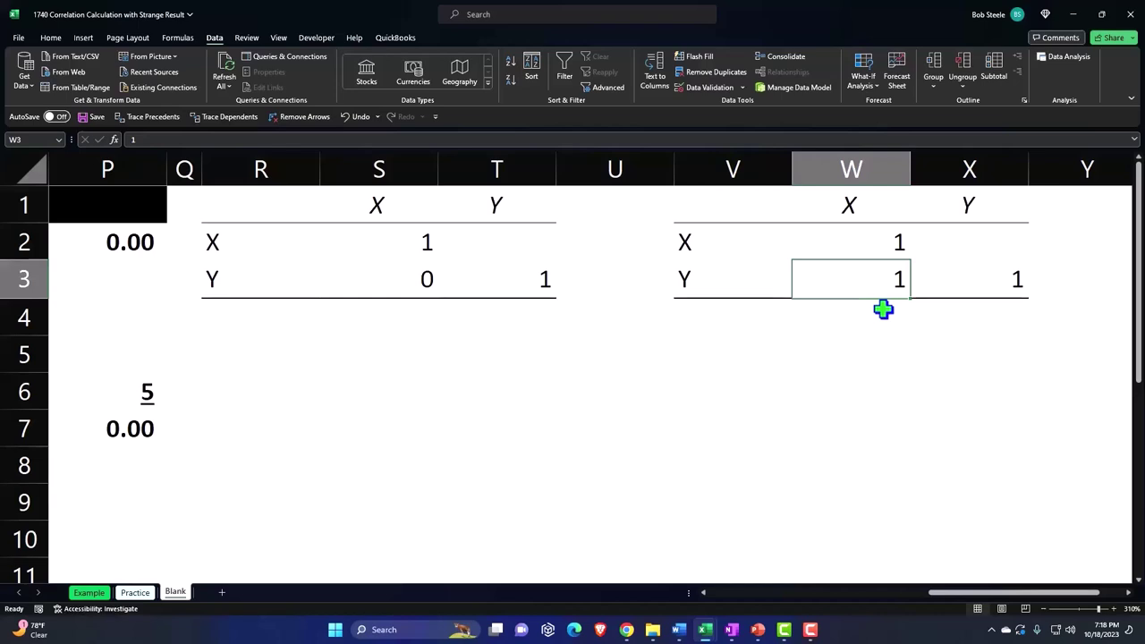
key(Left)
key(Left)
key(Left)
key(Left)
key(Left)
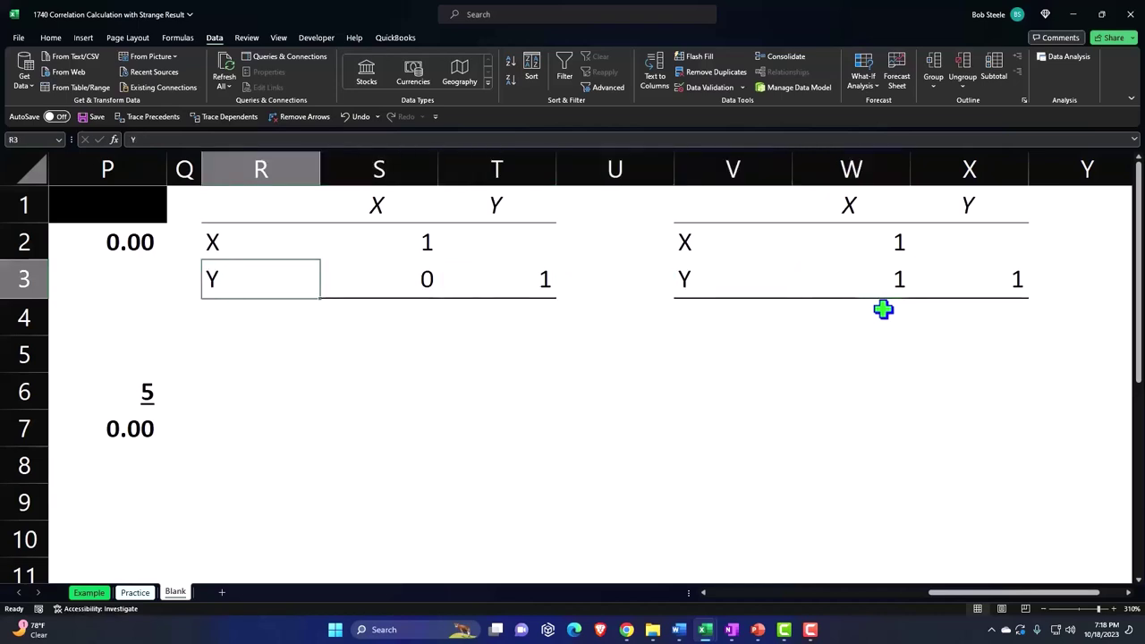
key(Up)
key(Up)
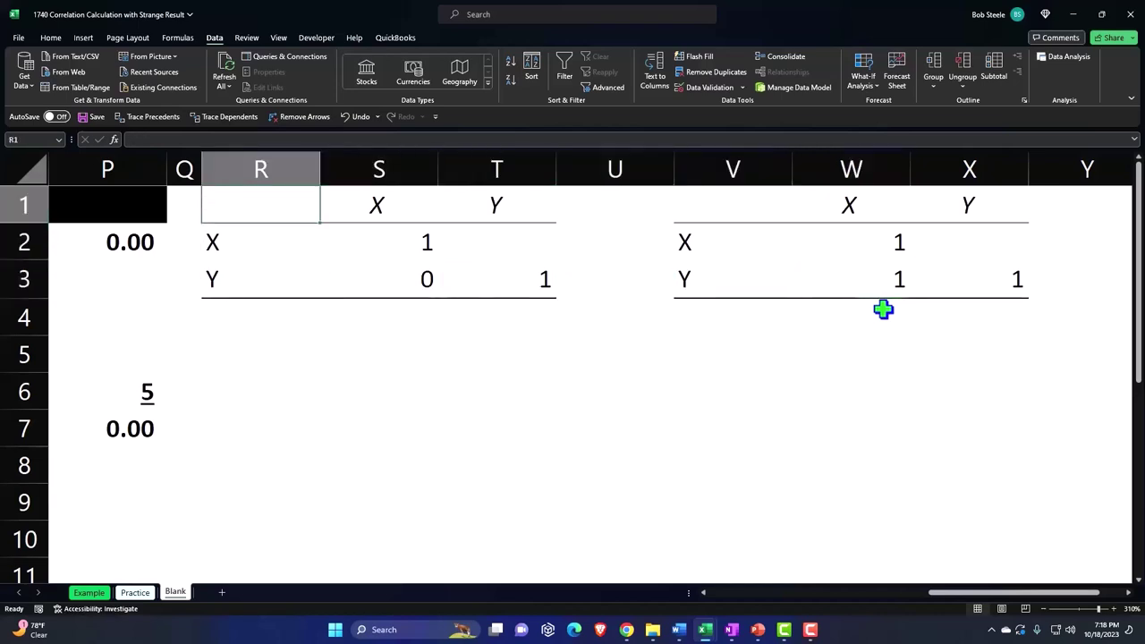
key(Right)
key(Right)
key(Right)
key(Right)
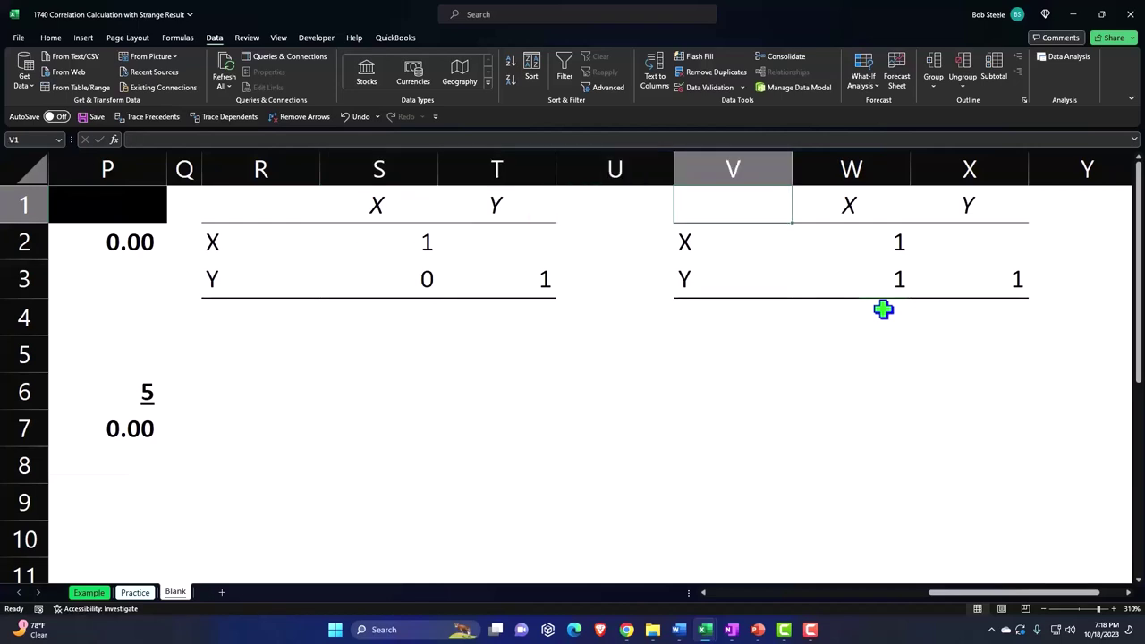
Label the first table 'Total Data Set' in R5 and type 'Without last' for the second
click(258, 350)
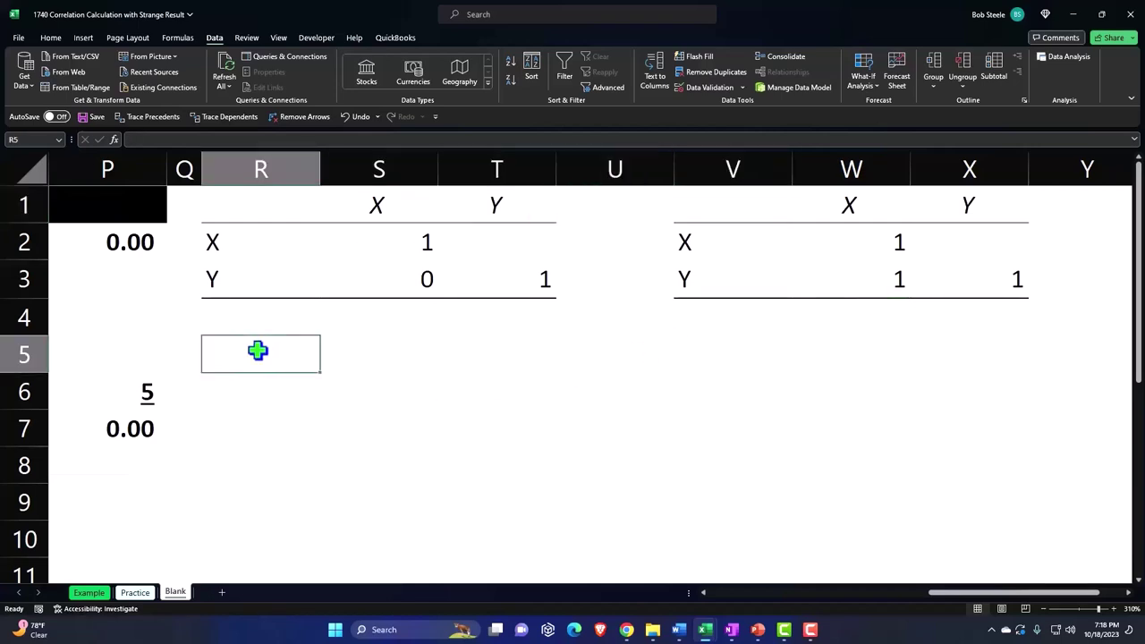
text(Total d)
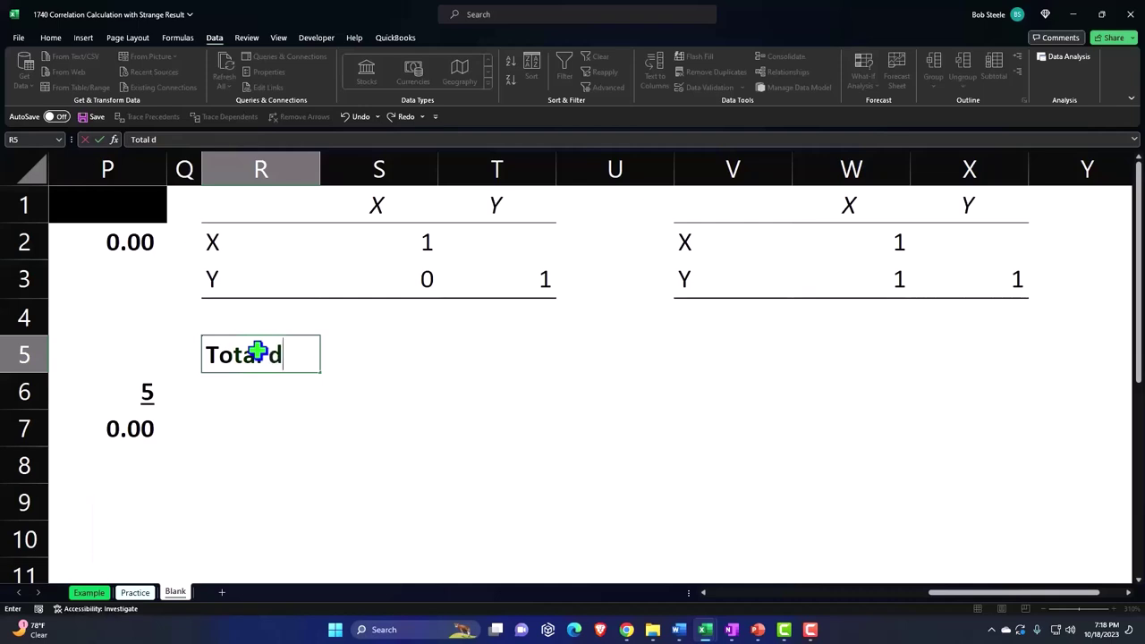
text(t)
key(BackSpace)
key(BackSpace)
key(BackSpace)
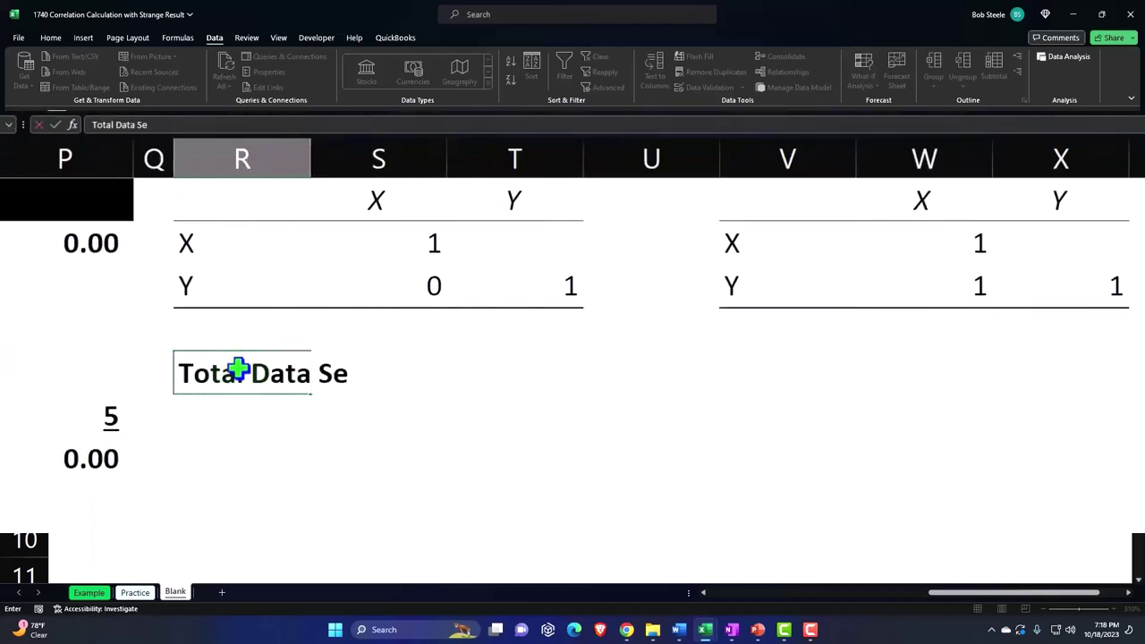
key(Tab)
key(Tab)
key(Tab)
key(Tab)
text(Wou)
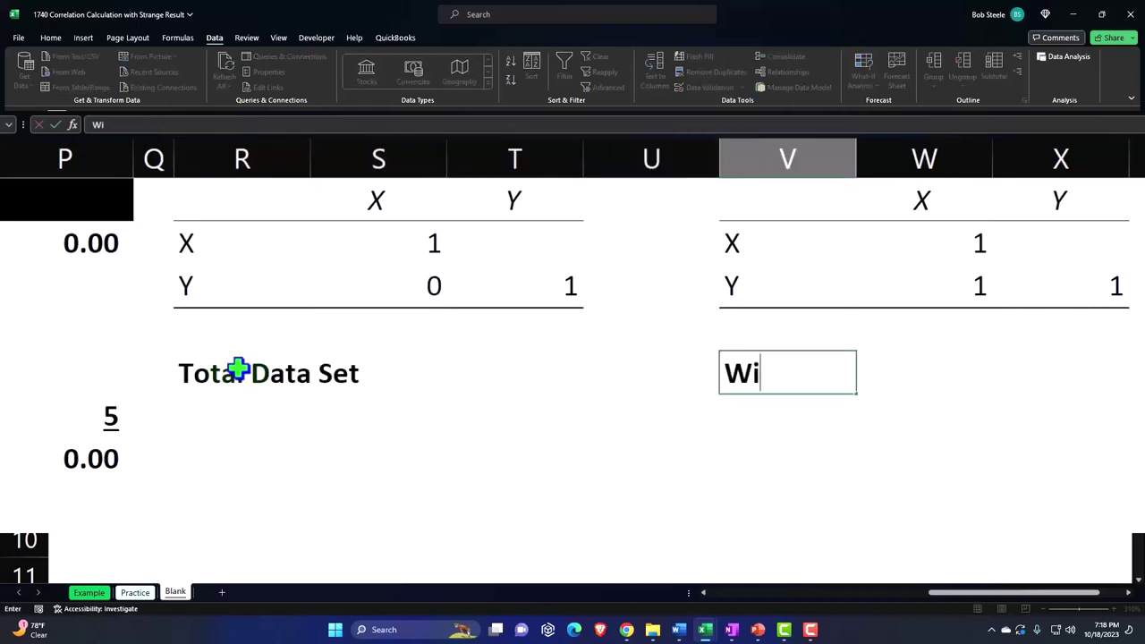
text(t last)
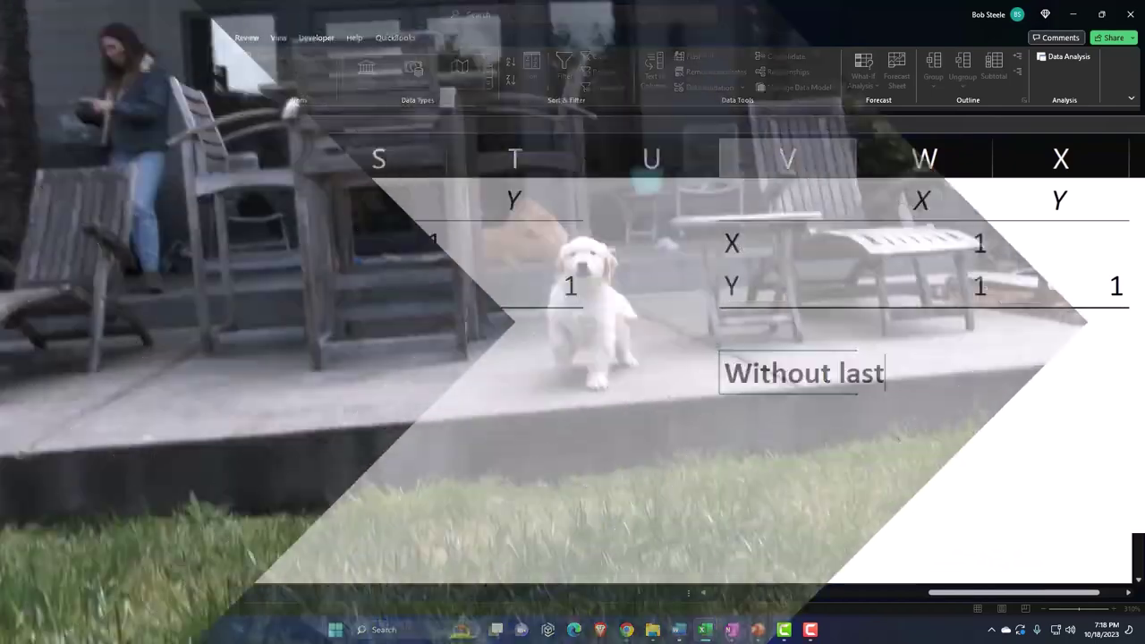
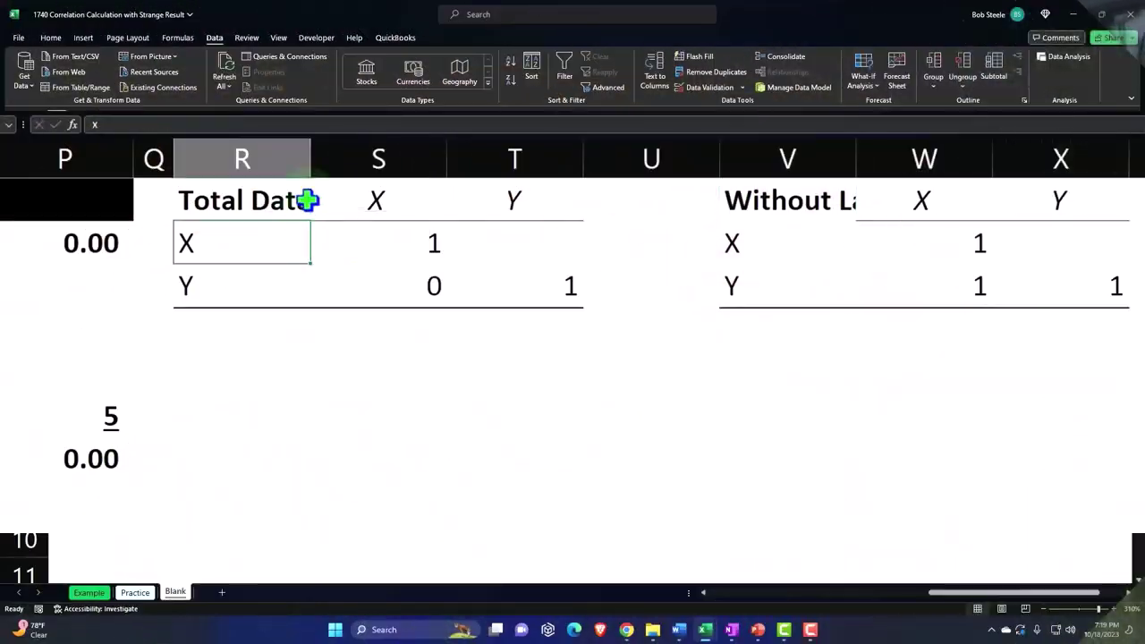
Widen columns R and V to fit the Total Data Set and Without Last Point titles, and narrow spacer column U
drag(313, 159, 404, 159)
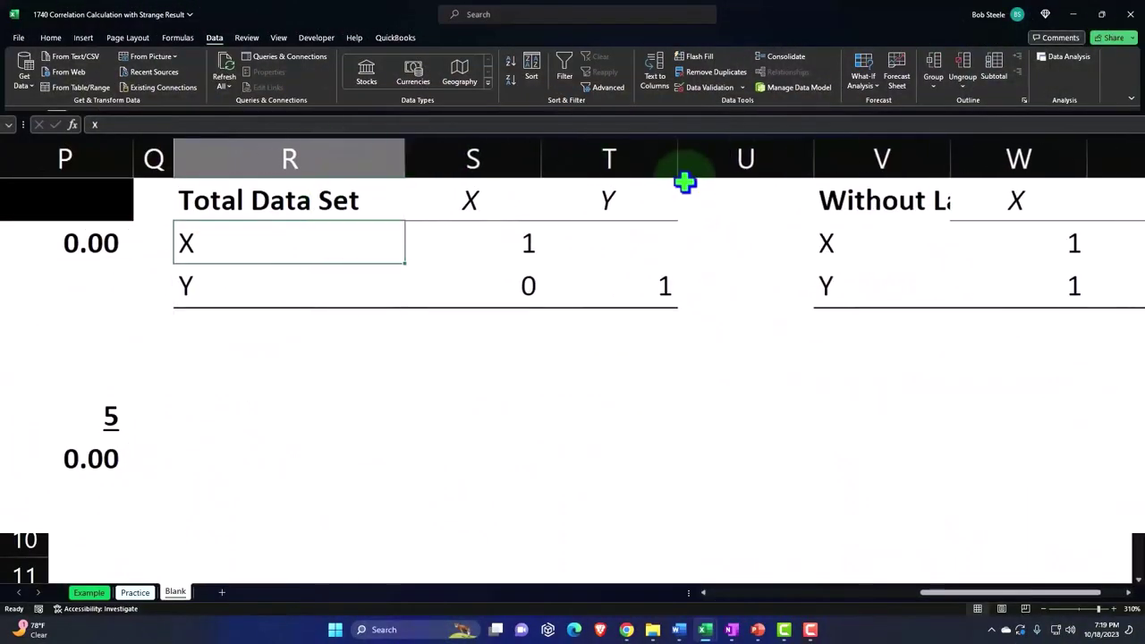
drag(984, 161, 1062, 159)
click(1063, 154)
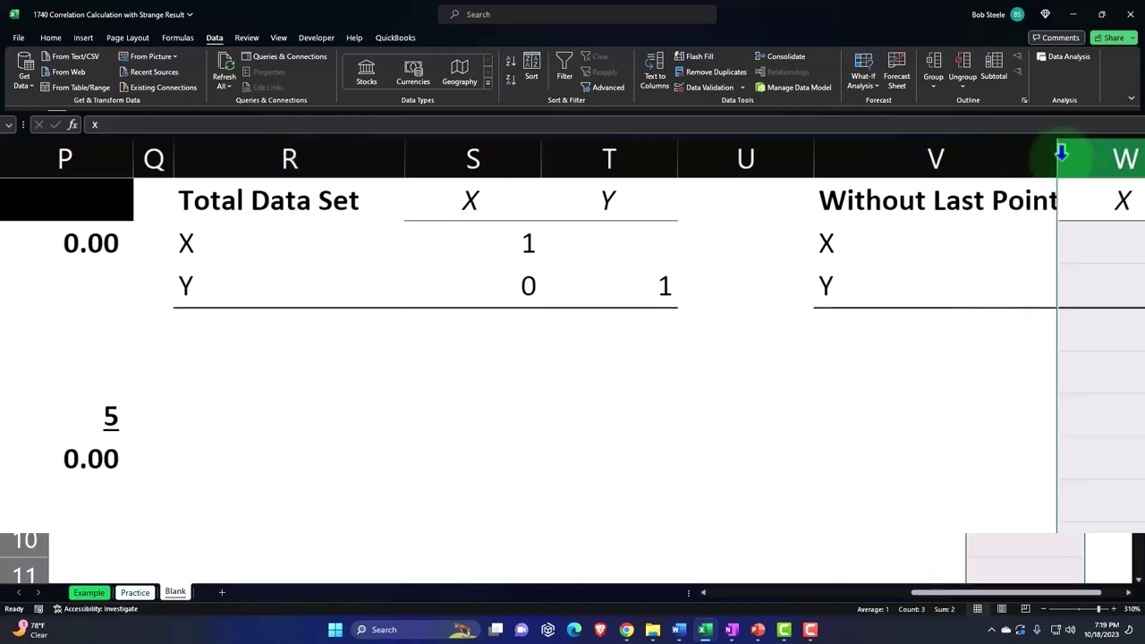
click(910, 445)
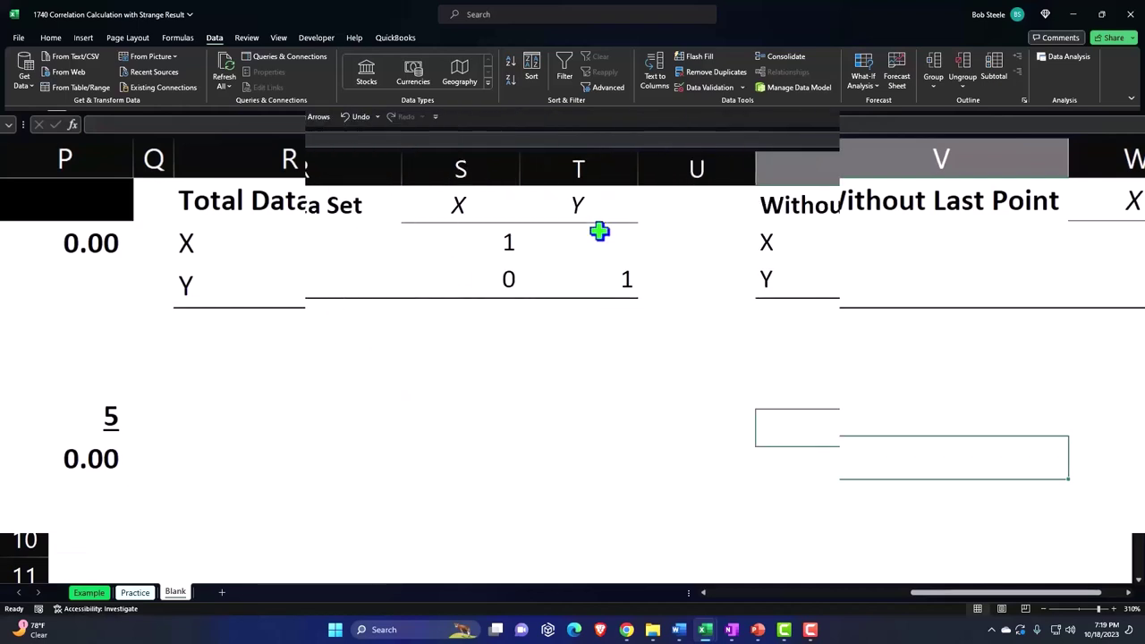
drag(757, 164, 658, 166)
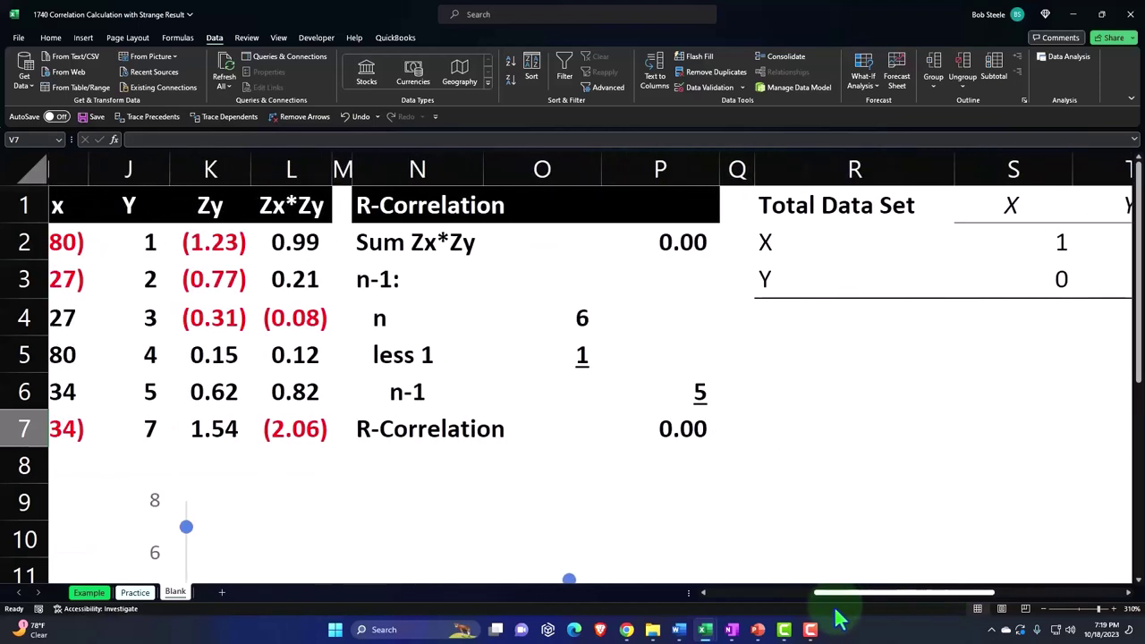
drag(942, 594, 619, 622)
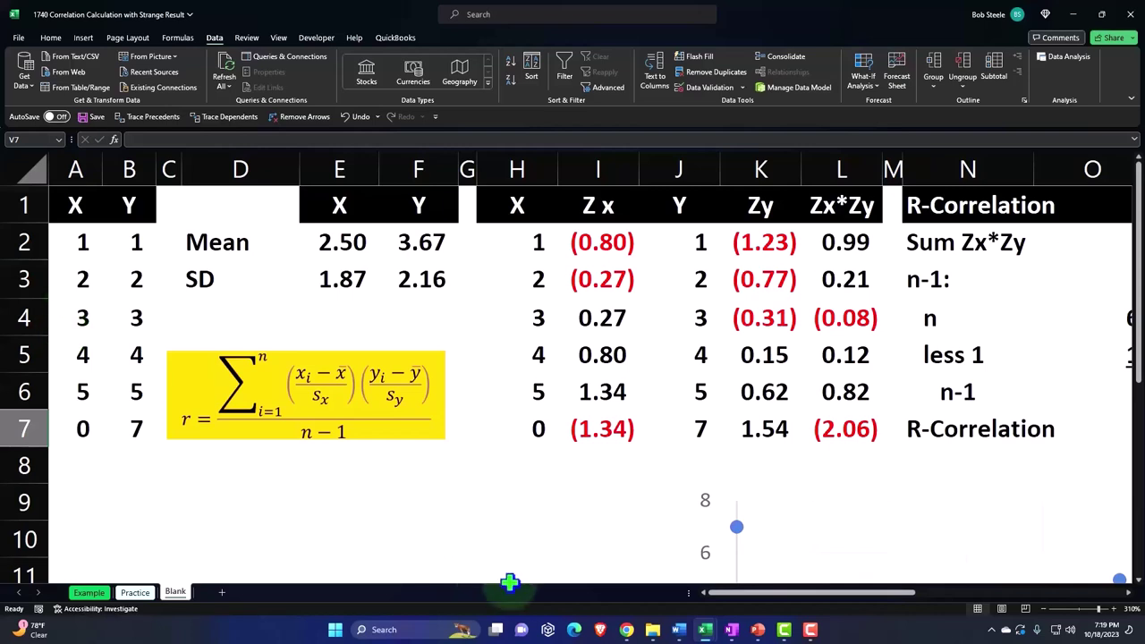
drag(734, 593, 895, 617)
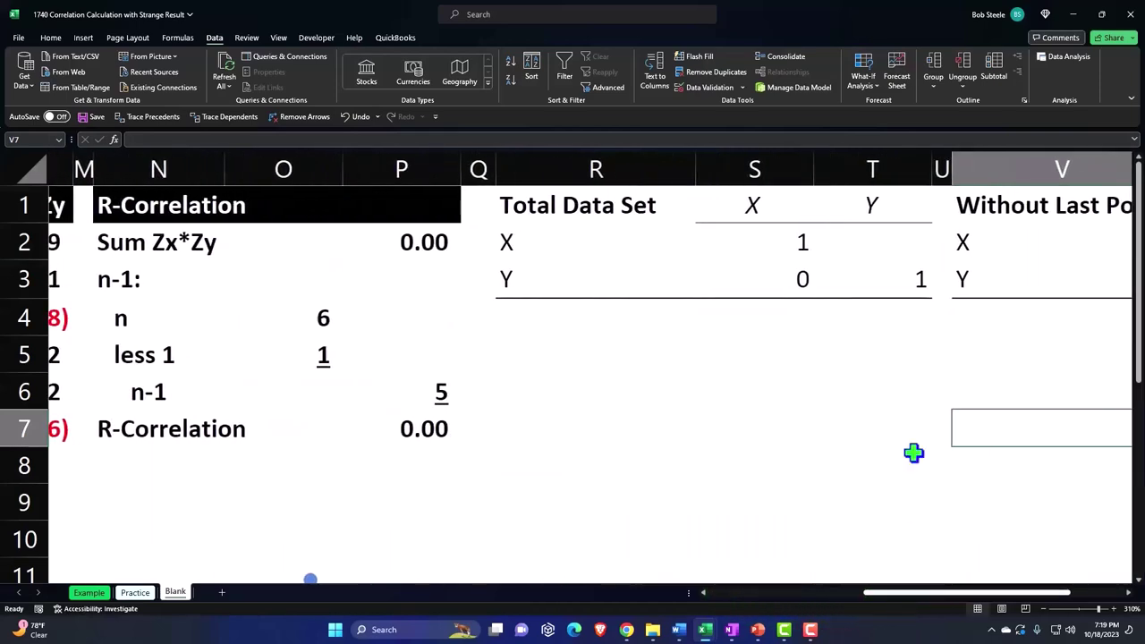
click(787, 288)
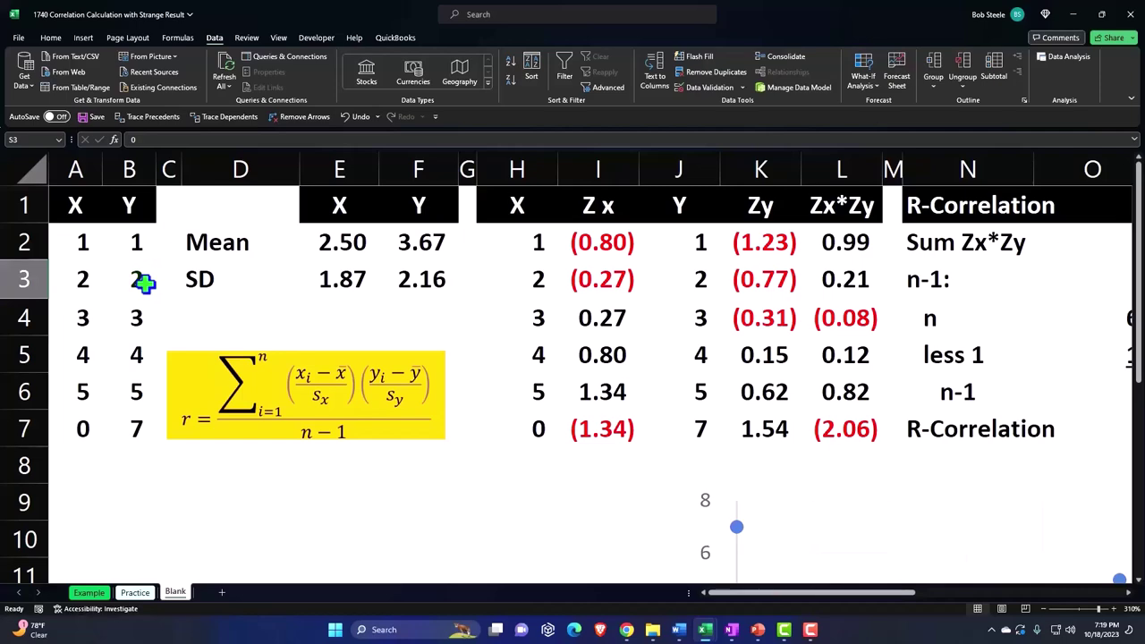
scroll(639, 403, down, 2)
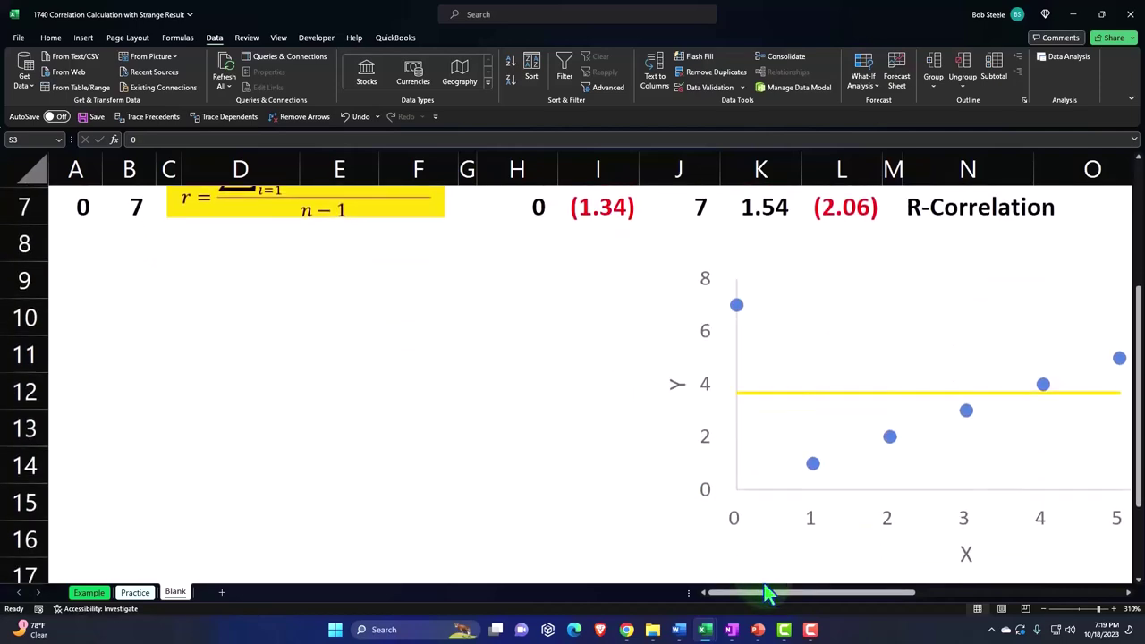
scroll(733, 465, right, 3)
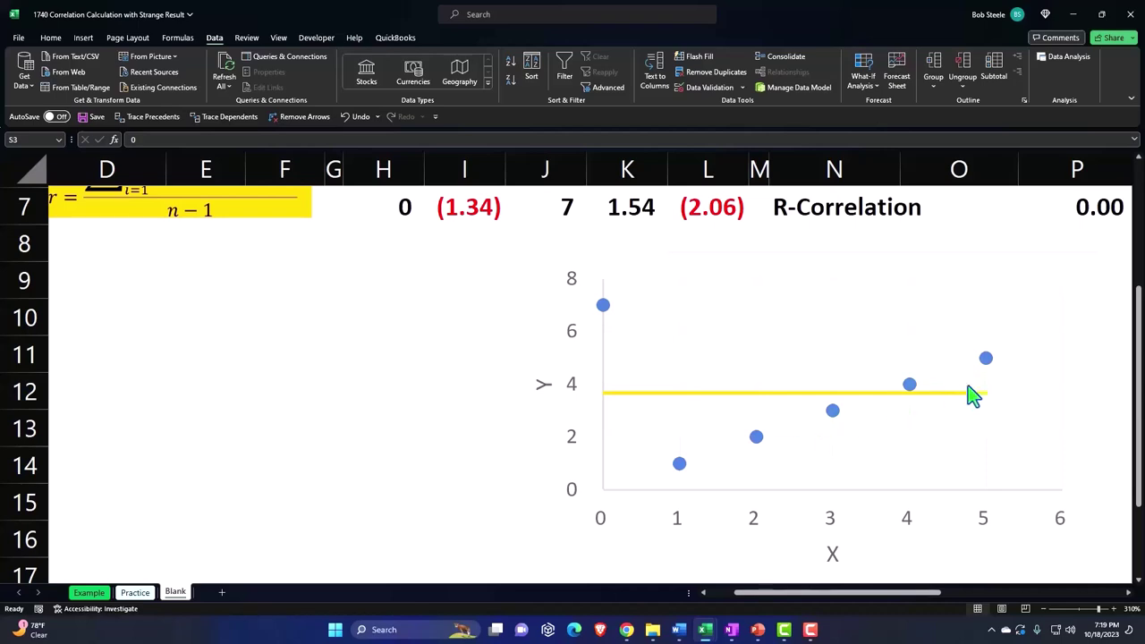
scroll(893, 450, up, 2)
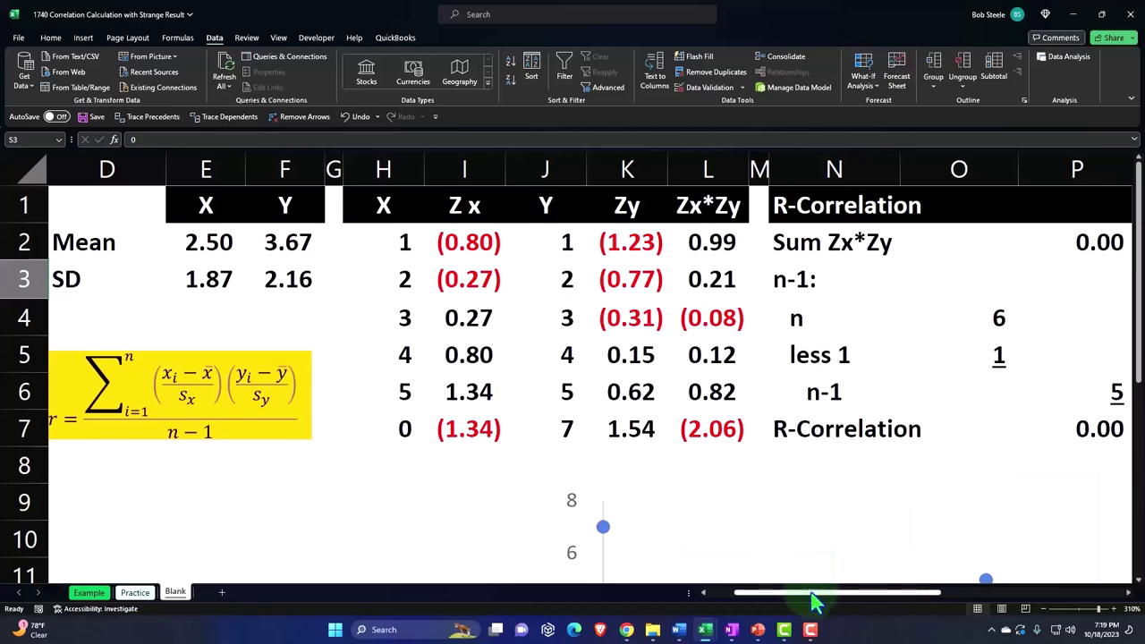
drag(811, 594, 690, 596)
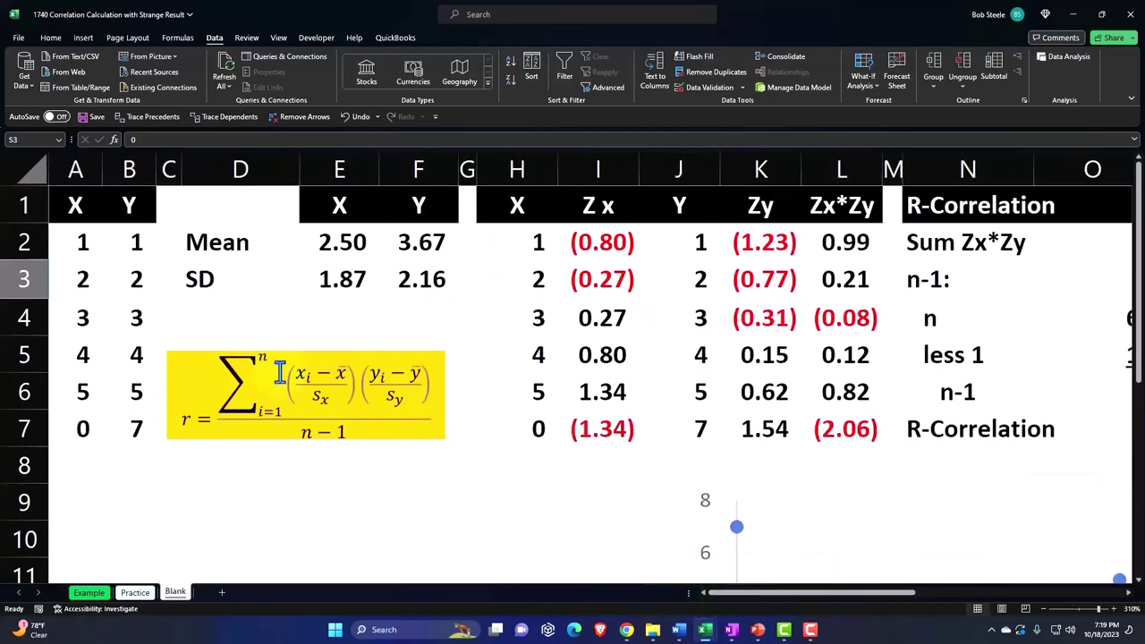
drag(74, 238, 135, 410)
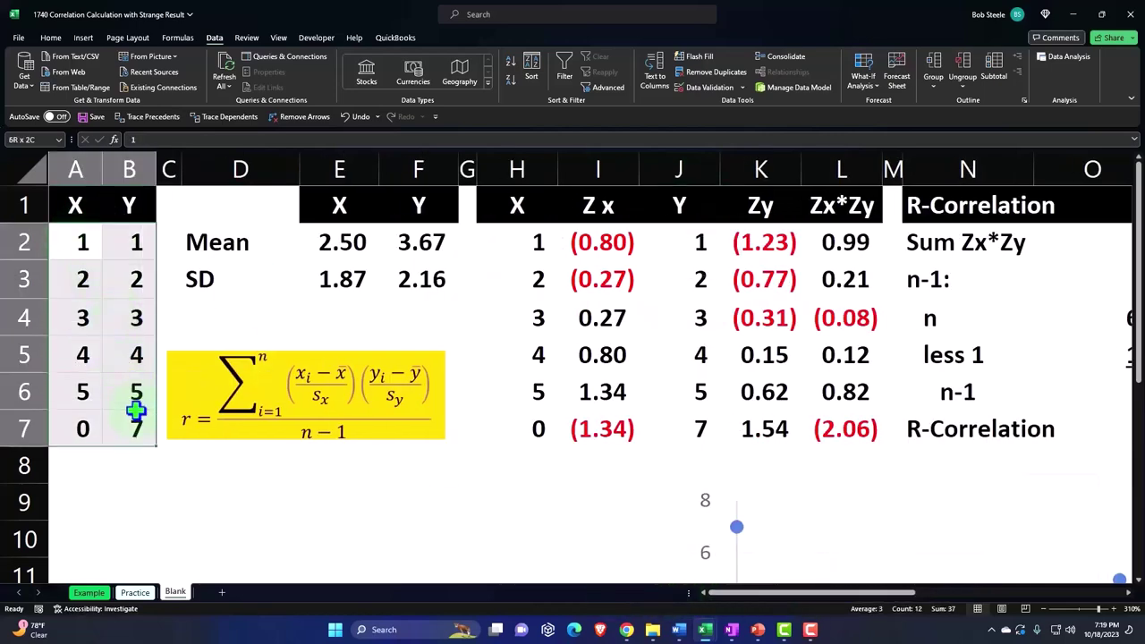
Give the X/Y data in A2:B7 a light cyan fill and all cell borders
click(50, 38)
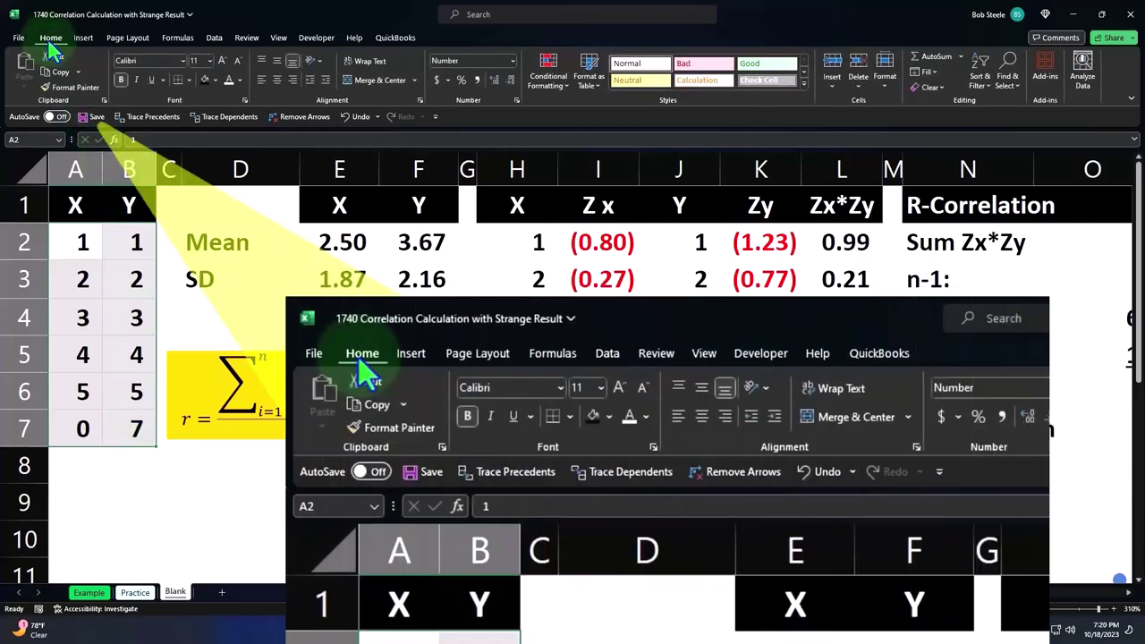
click(213, 80)
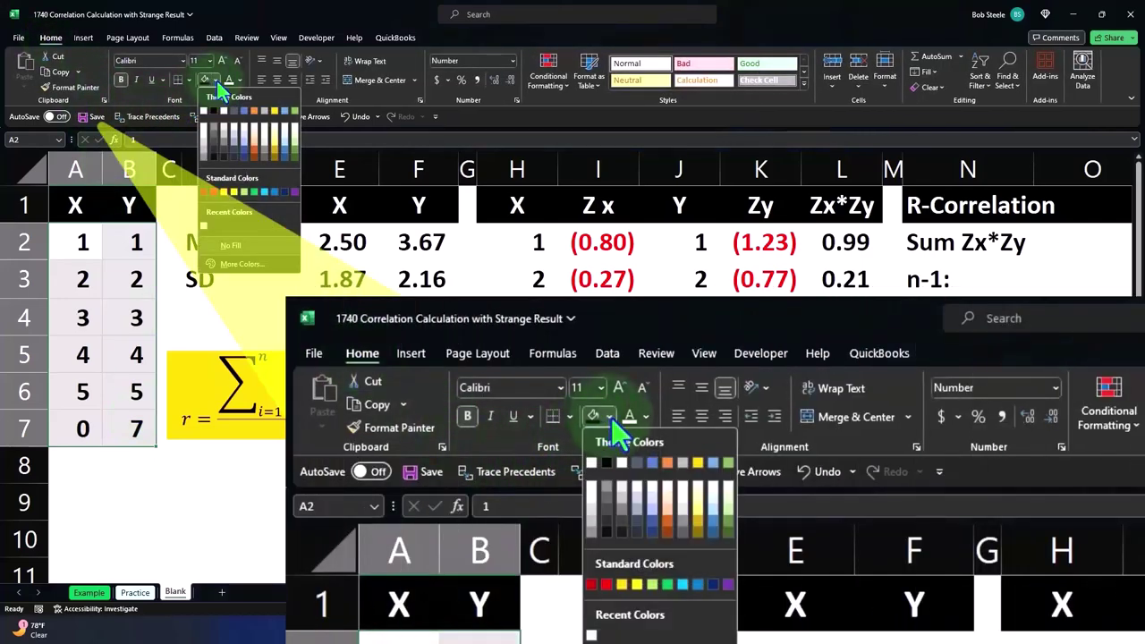
click(235, 264)
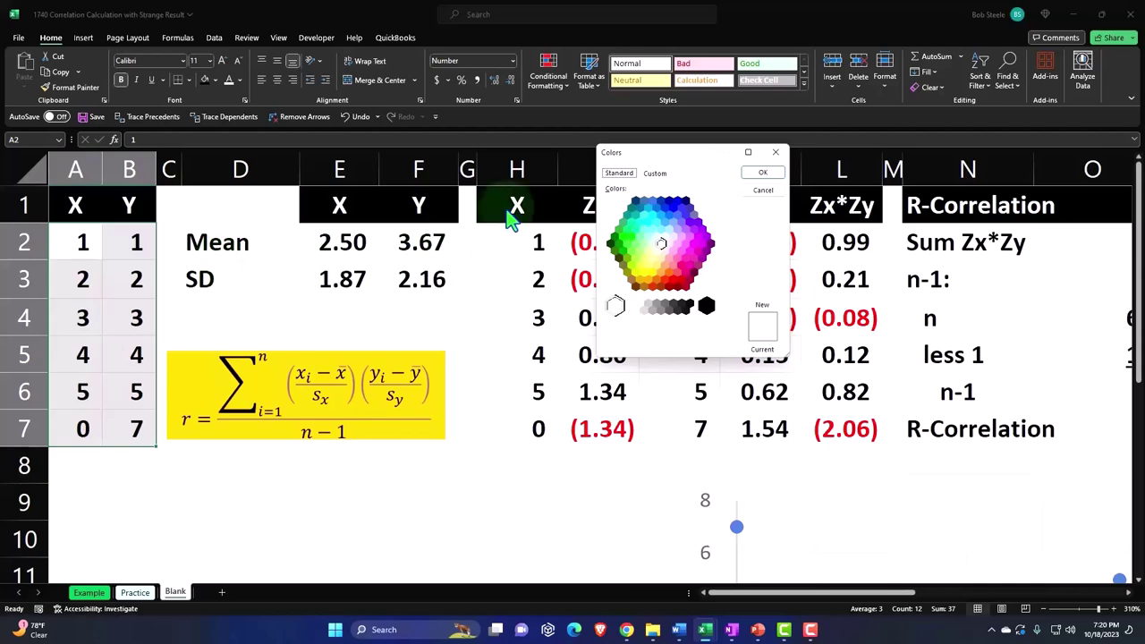
click(656, 235)
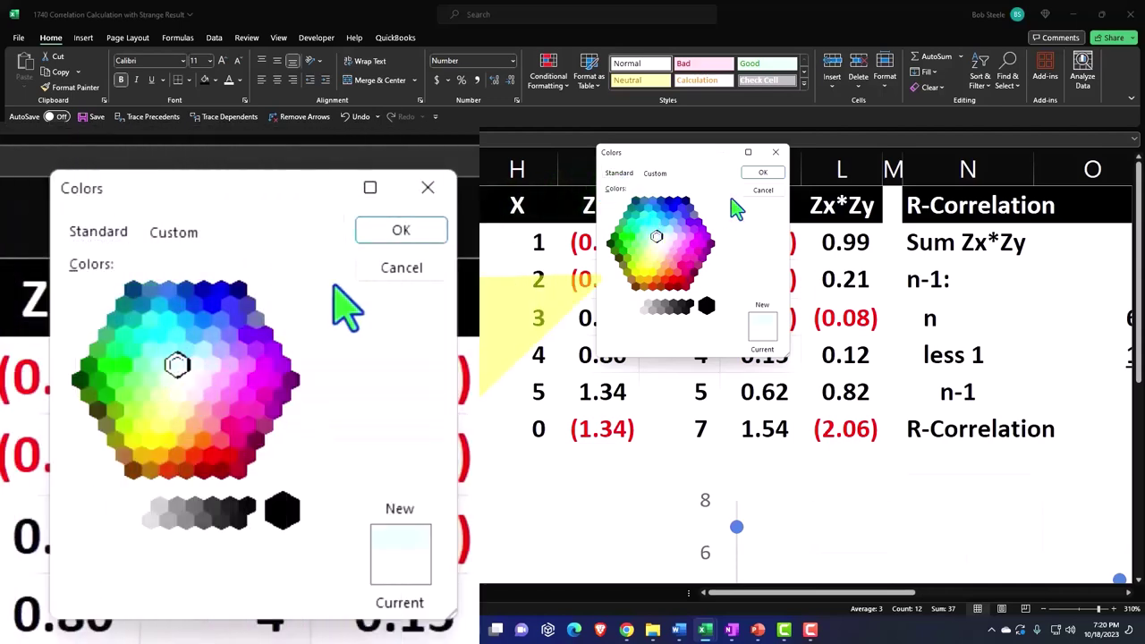
click(760, 173)
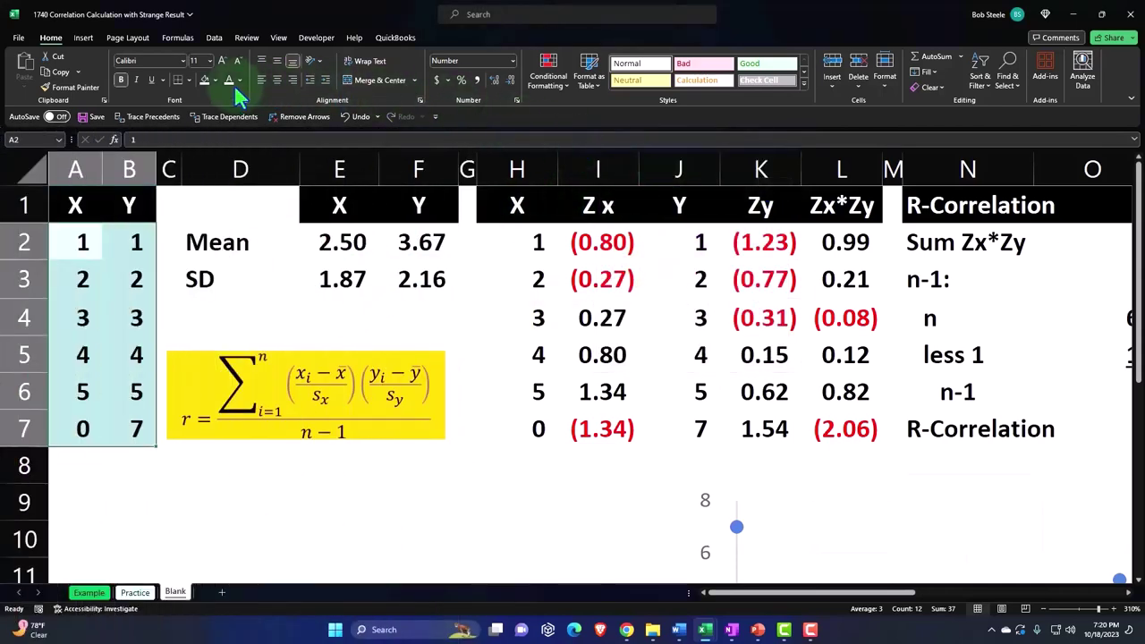
click(188, 79)
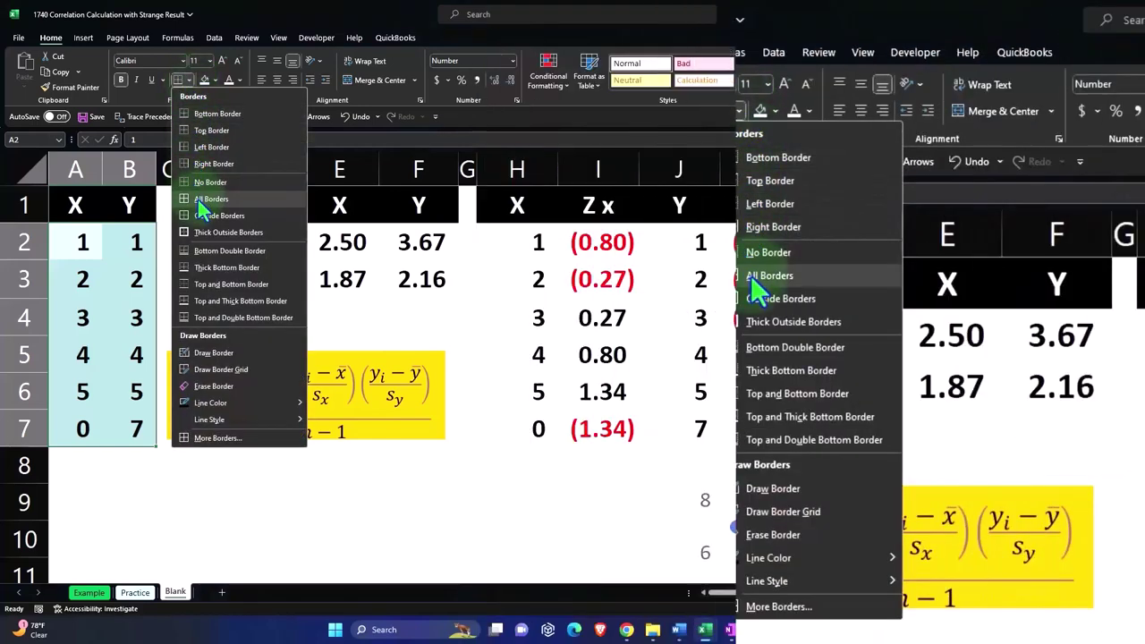
click(201, 198)
Apply the light cyan fill to the Mean/SD table D2:F3 and the z-score table H2:L7, with all borders on the z-score table
drag(228, 243, 398, 277)
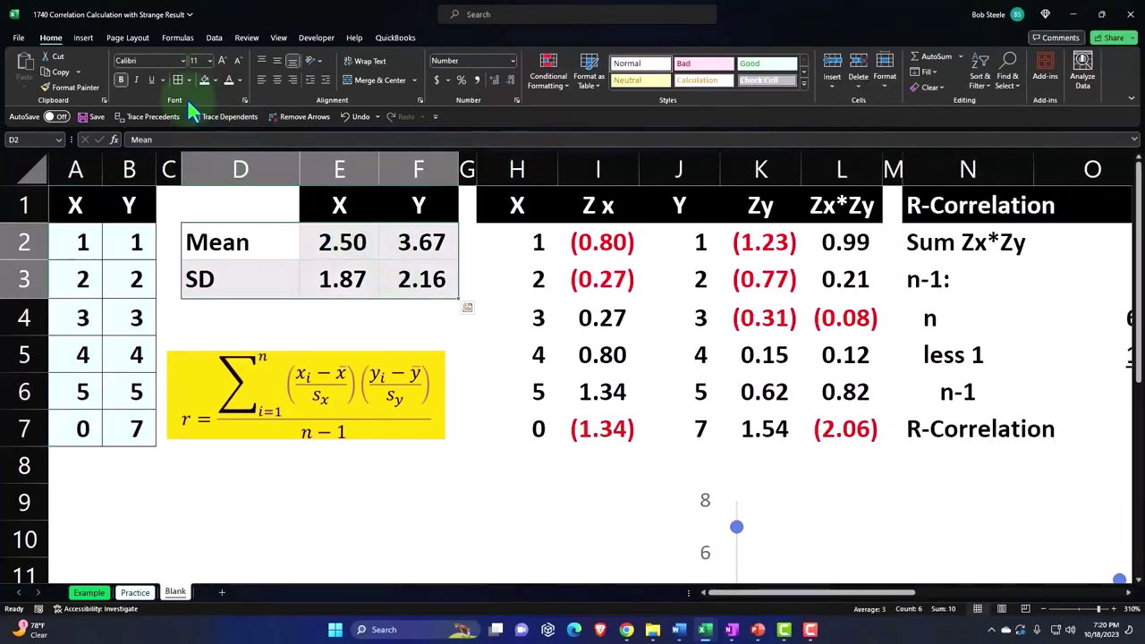
click(204, 80)
mouse_move(483, 239)
mouse_down()
mouse_move(836, 400)
mouse_move(838, 426)
mouse_up()
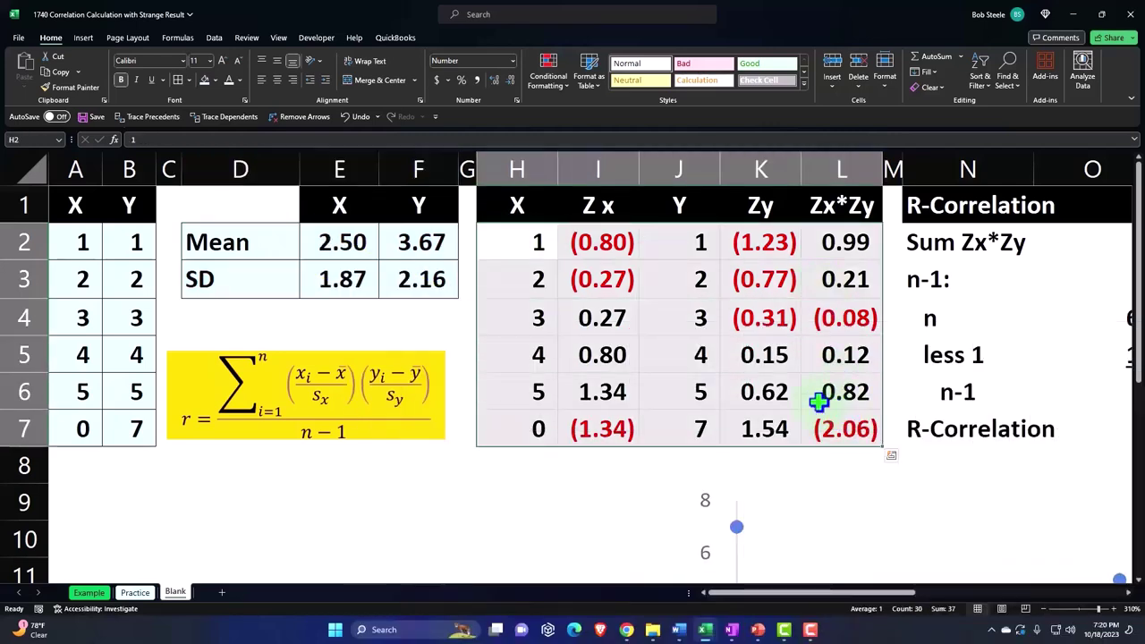
click(179, 80)
click(204, 79)
drag(796, 598, 908, 598)
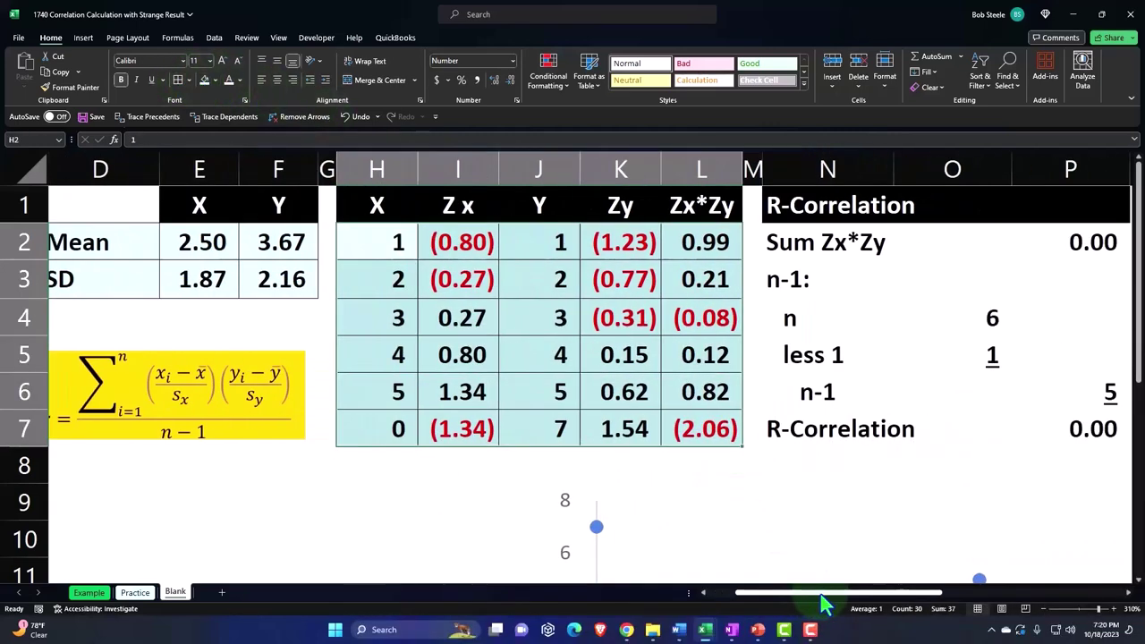
Fill the R-Correlation table N2:P7 light cyan and border the Total Data Set and Without Last Point values
drag(430, 239, 636, 425)
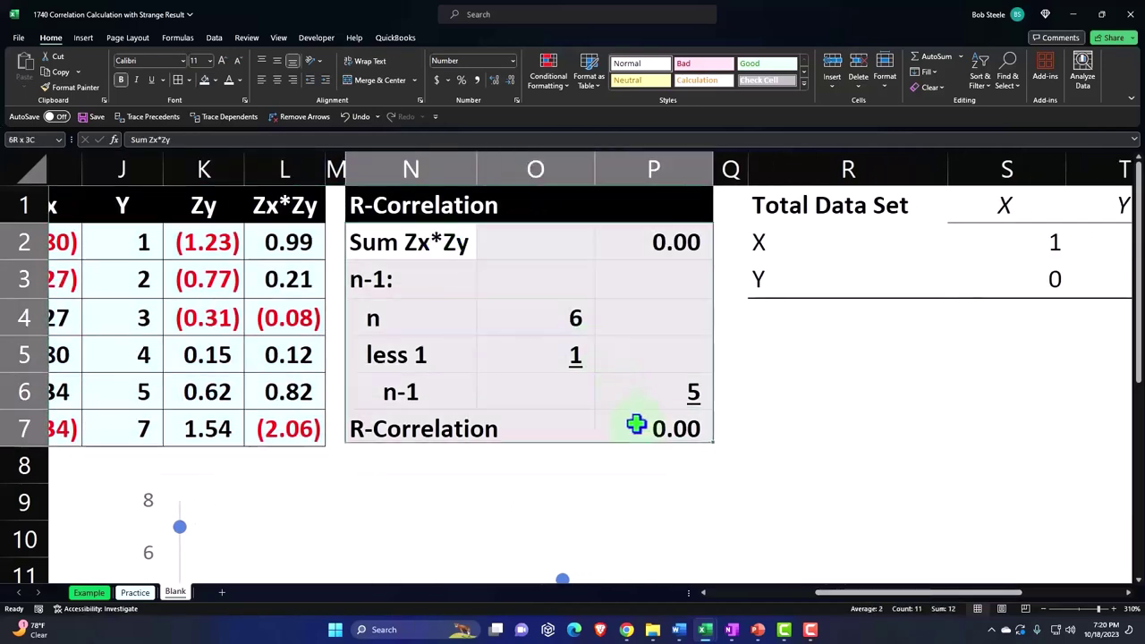
click(204, 80)
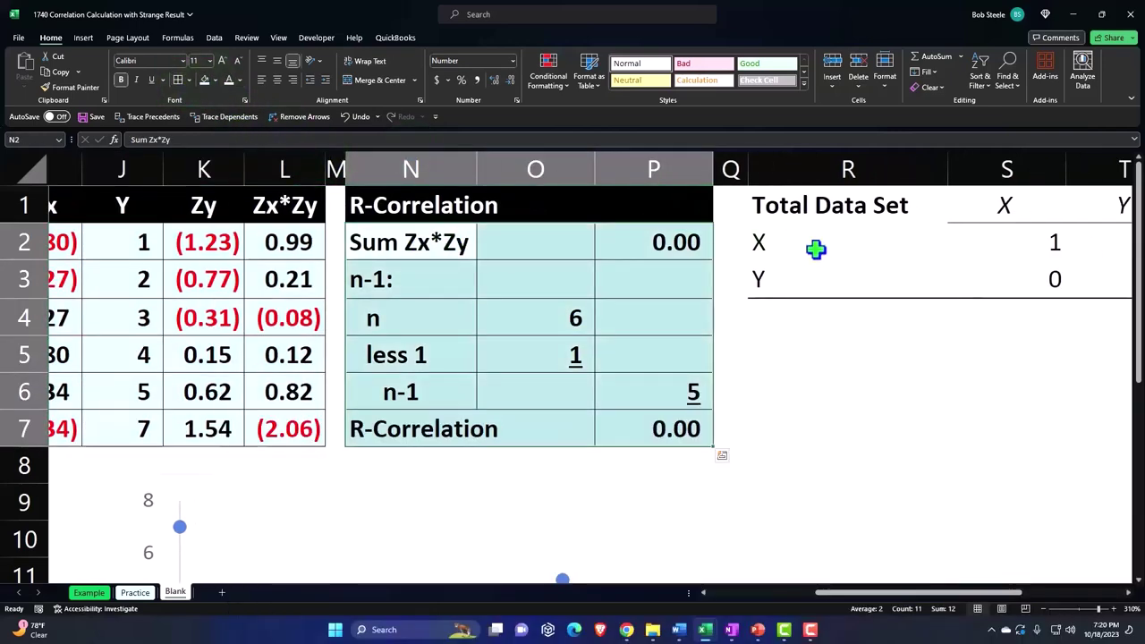
drag(815, 250, 984, 268)
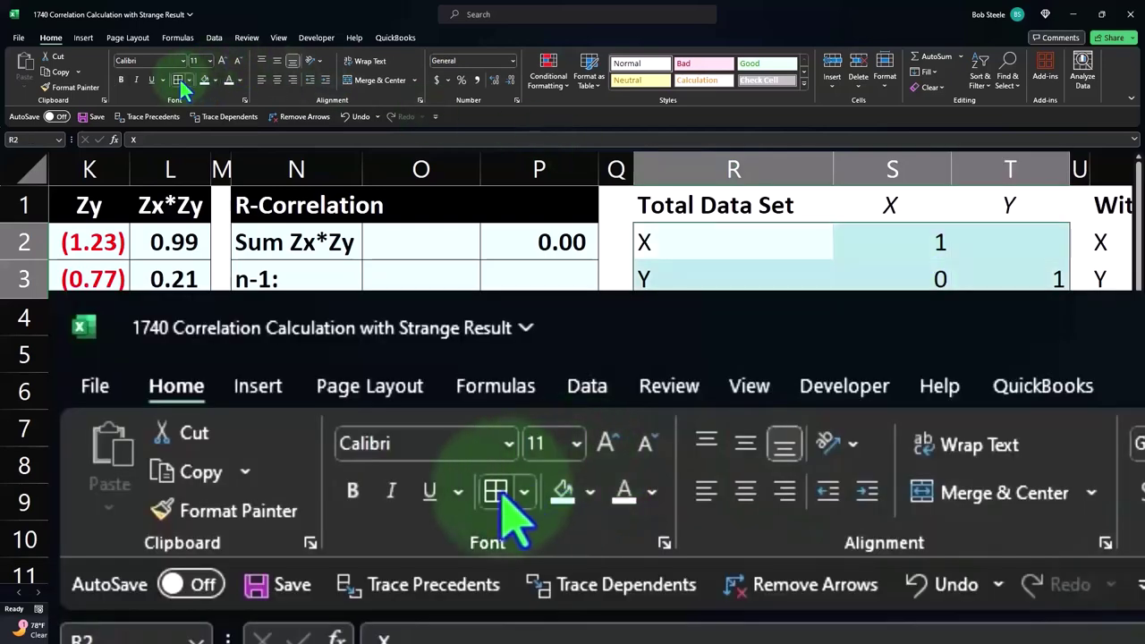
click(178, 80)
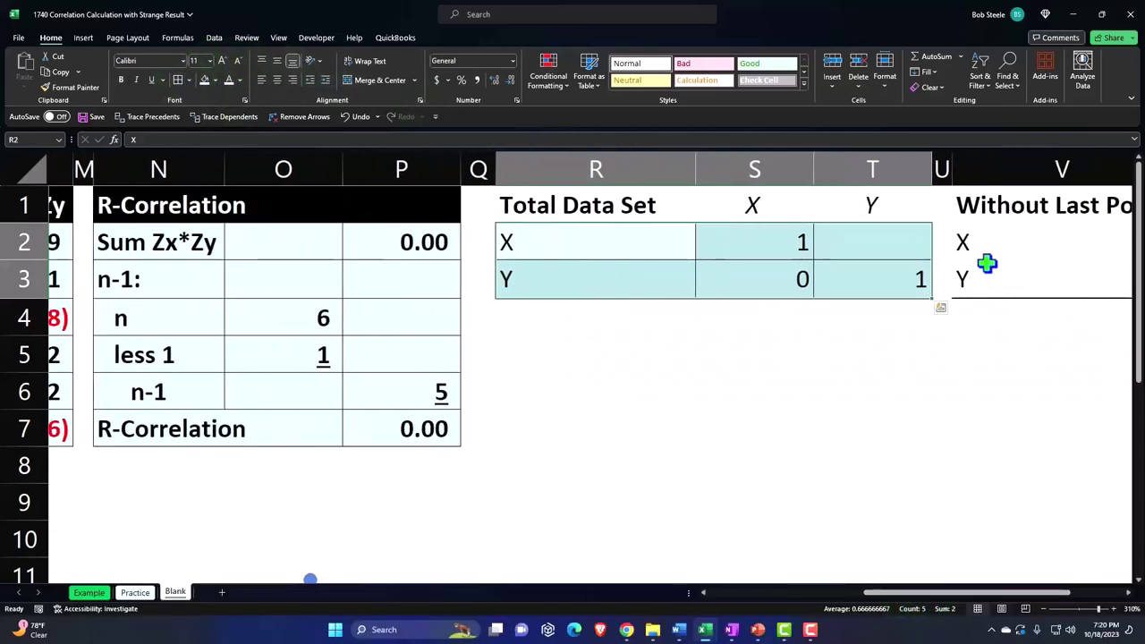
drag(984, 255, 1073, 272)
click(178, 80)
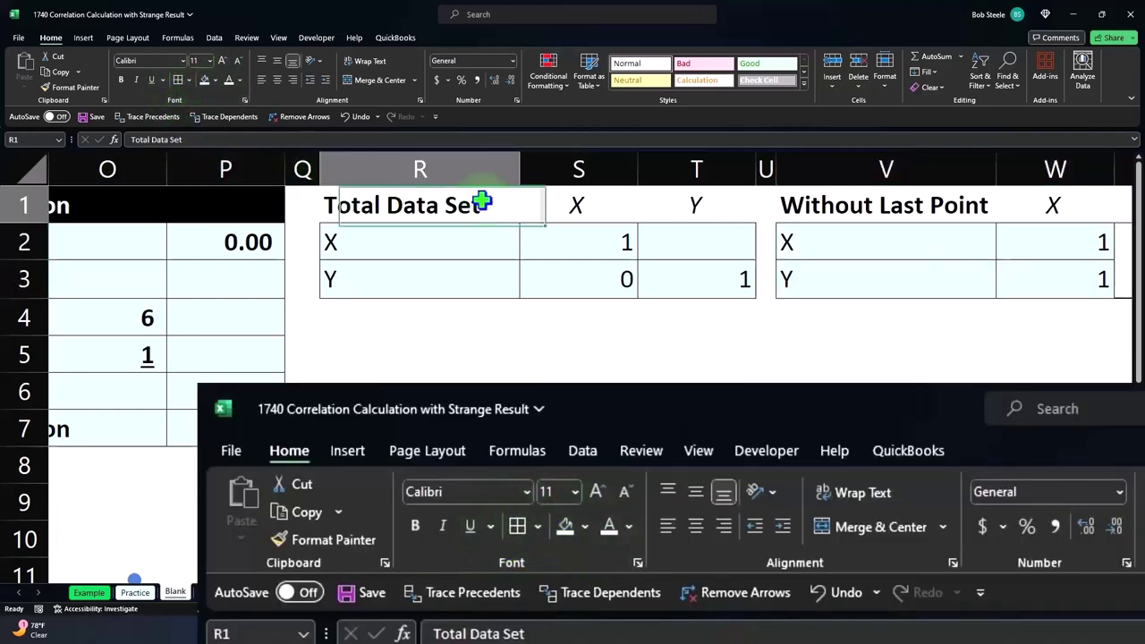
Make the Total Data Set header cells black with white text
drag(525, 192, 675, 198)
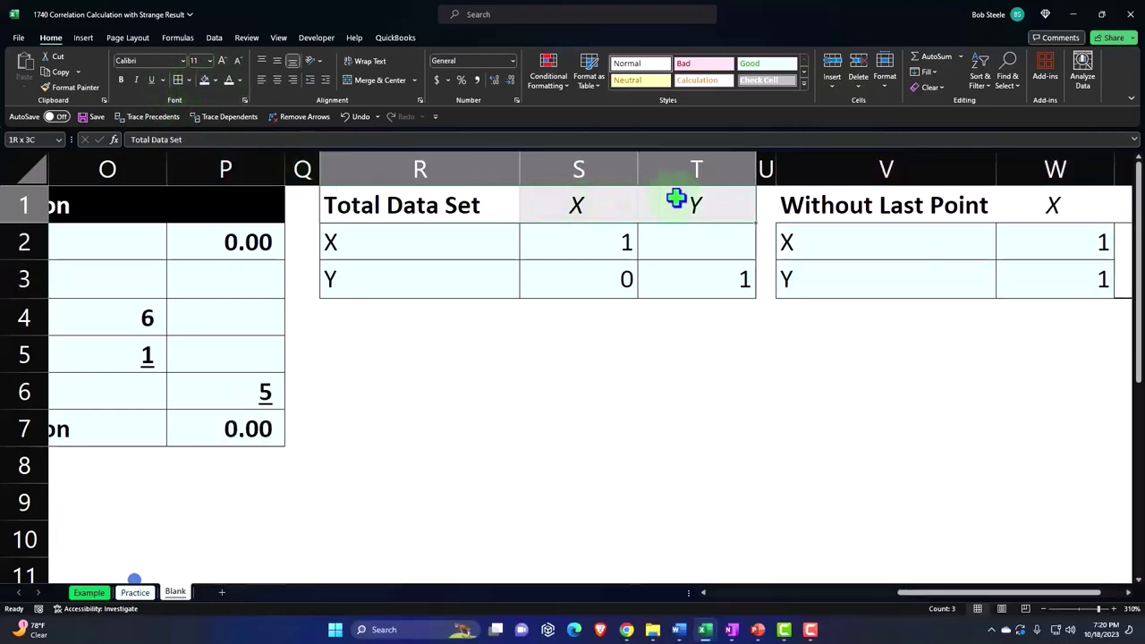
click(214, 80)
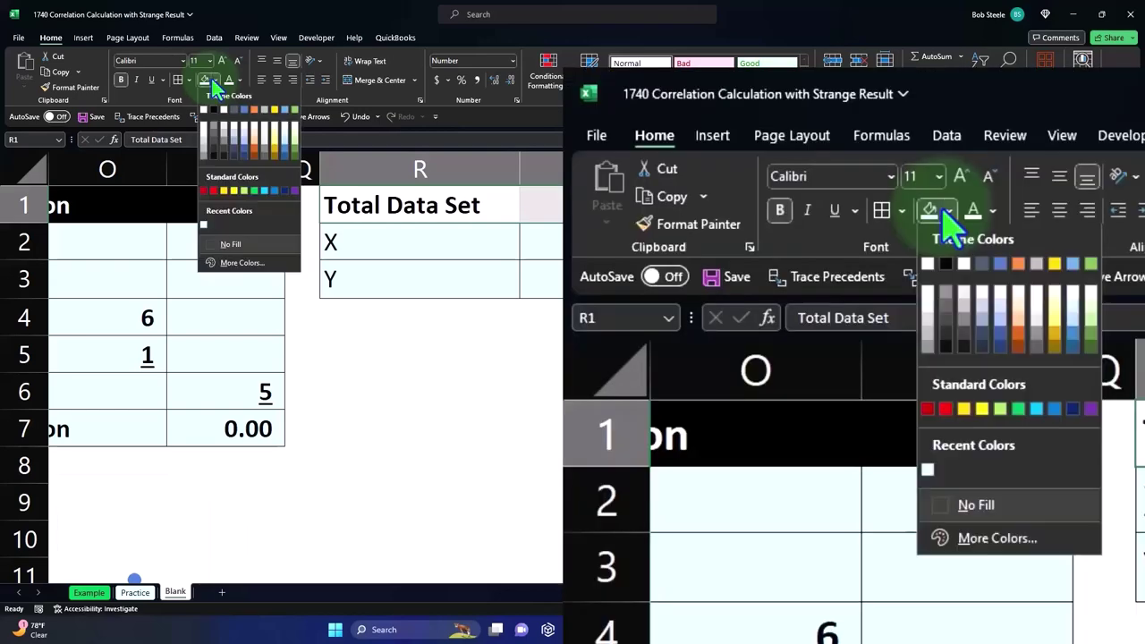
click(213, 113)
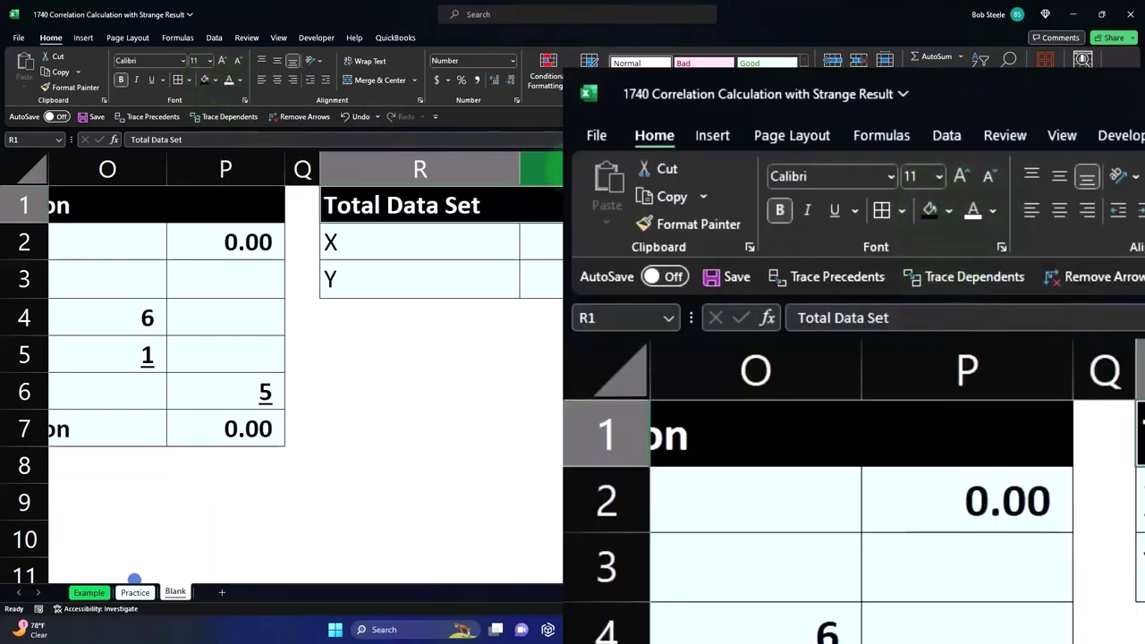
drag(913, 191, 959, 205)
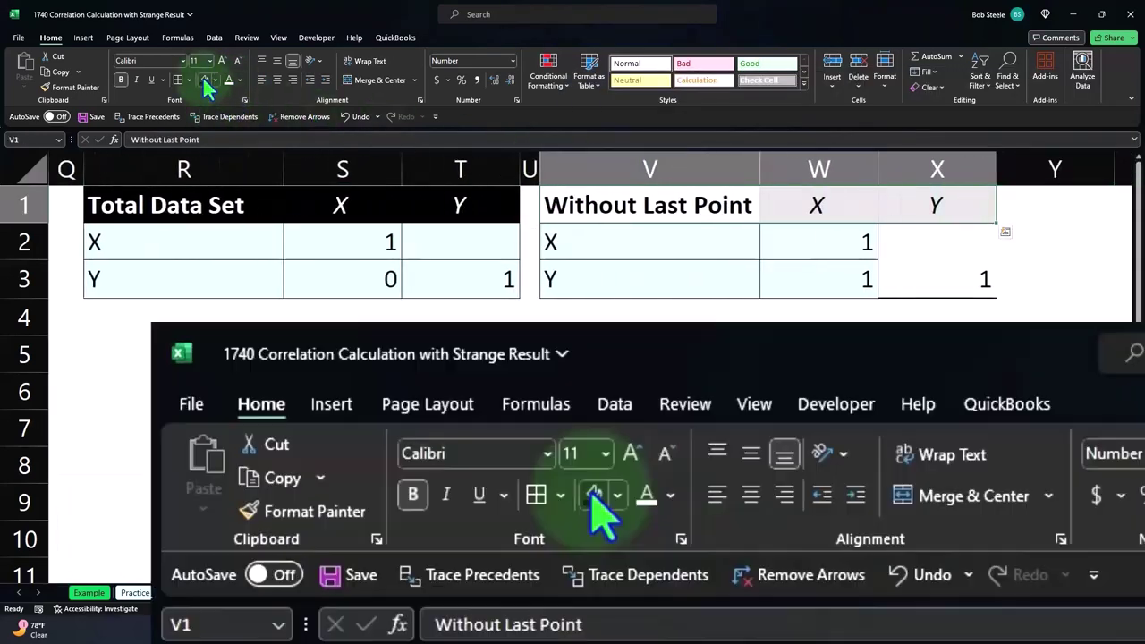
Give the Without Last Point header black fill and white text, then narrow value columns S, T, W and X
click(207, 81)
click(229, 80)
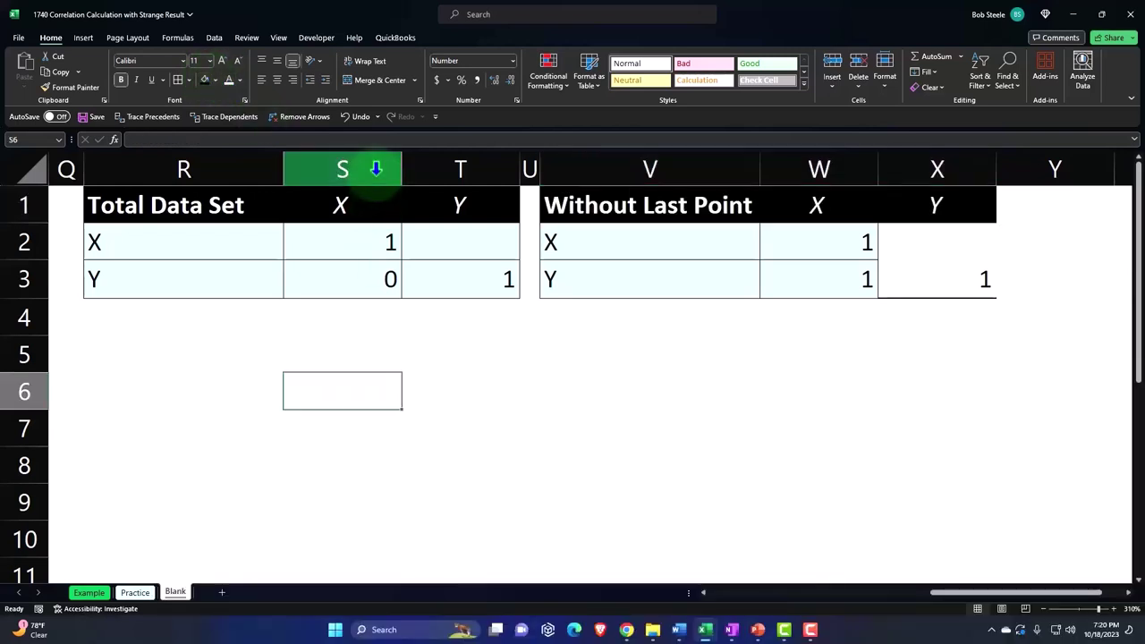
drag(376, 169, 448, 169)
ctrl+click(785, 169)
ctrl+click(954, 164)
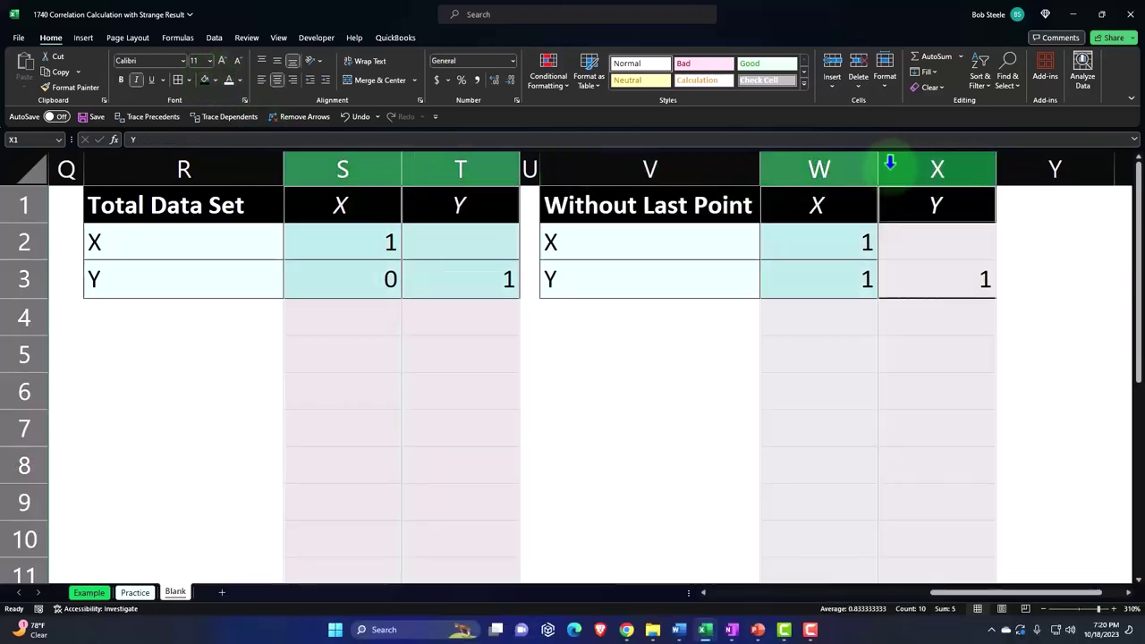
drag(880, 164, 716, 162)
click(574, 346)
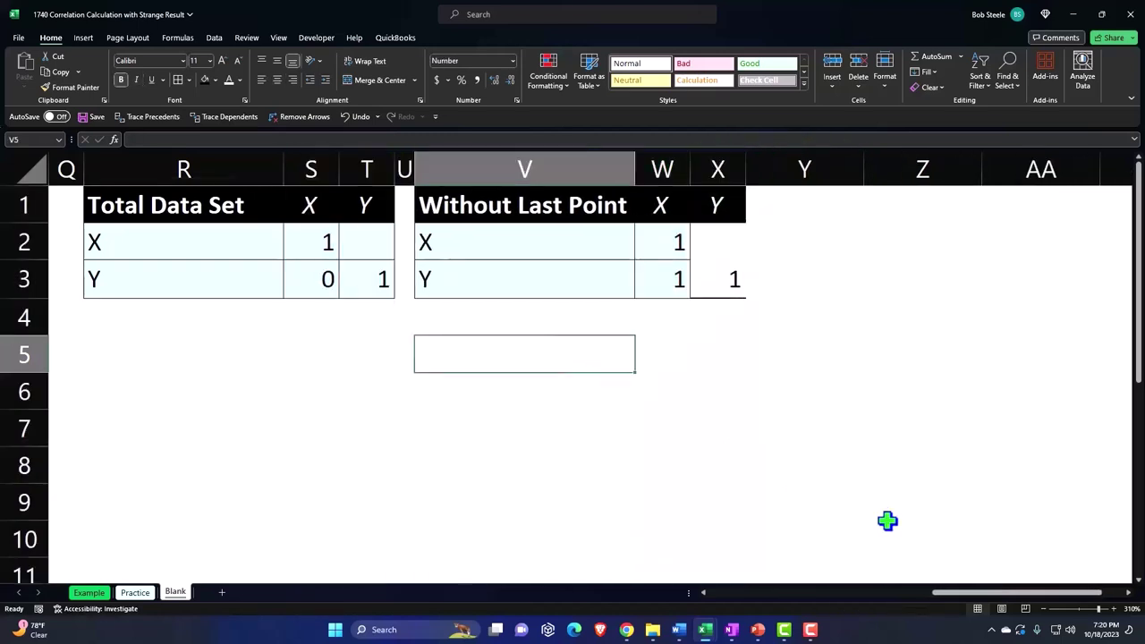
drag(979, 598, 928, 598)
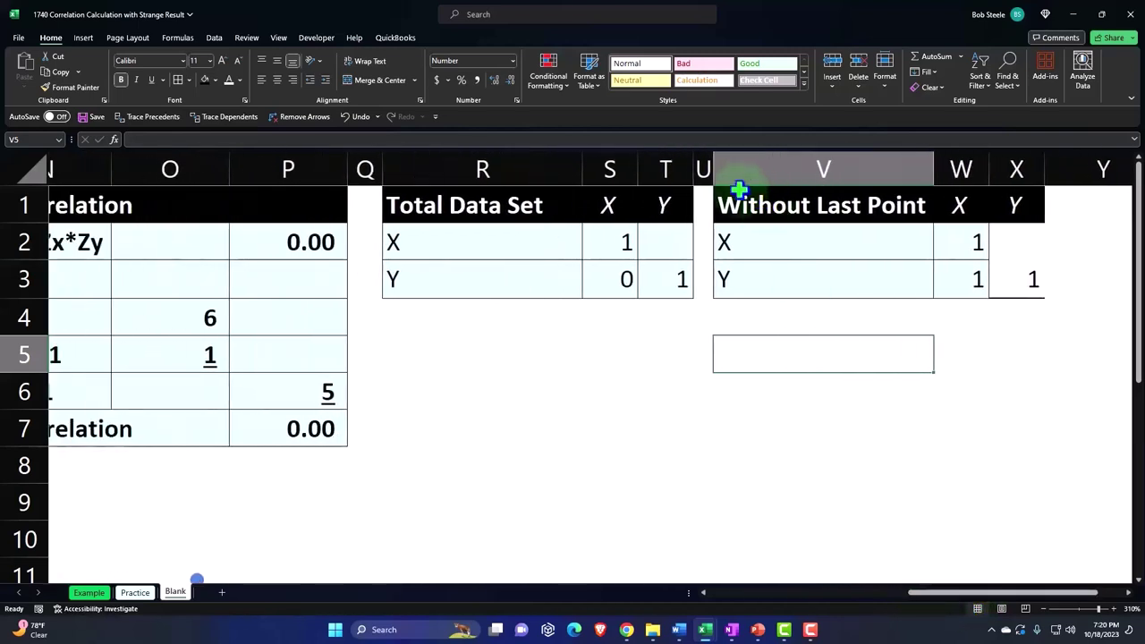
Shrink spacer columns C, G, M, Q and U to a width of 0.50
click(704, 166)
ctrl+click(362, 168)
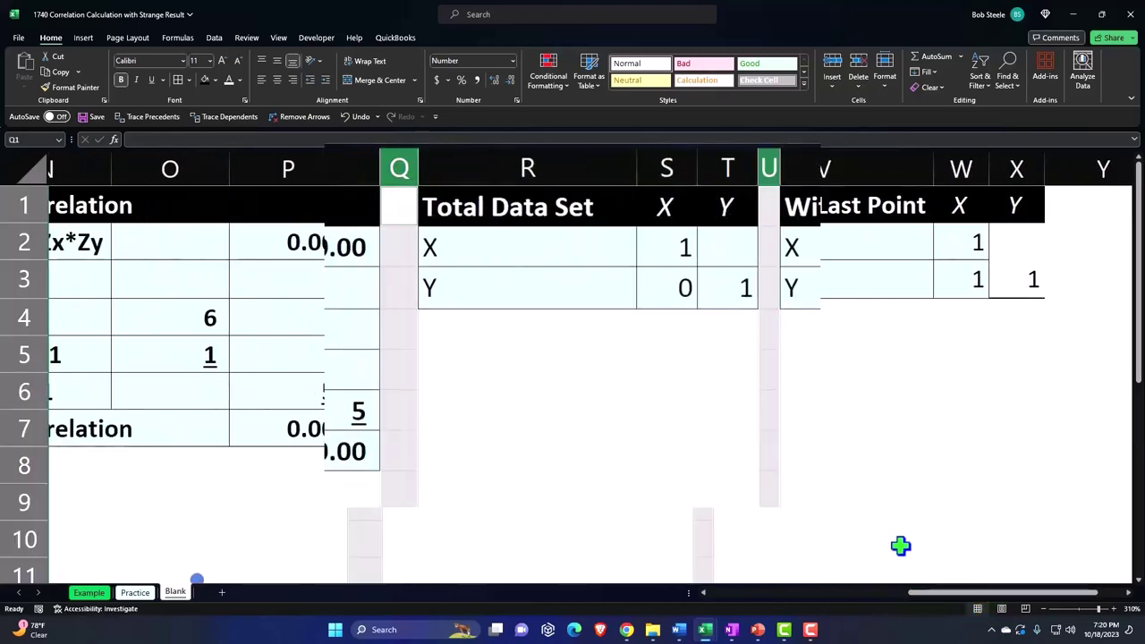
drag(928, 597, 799, 597)
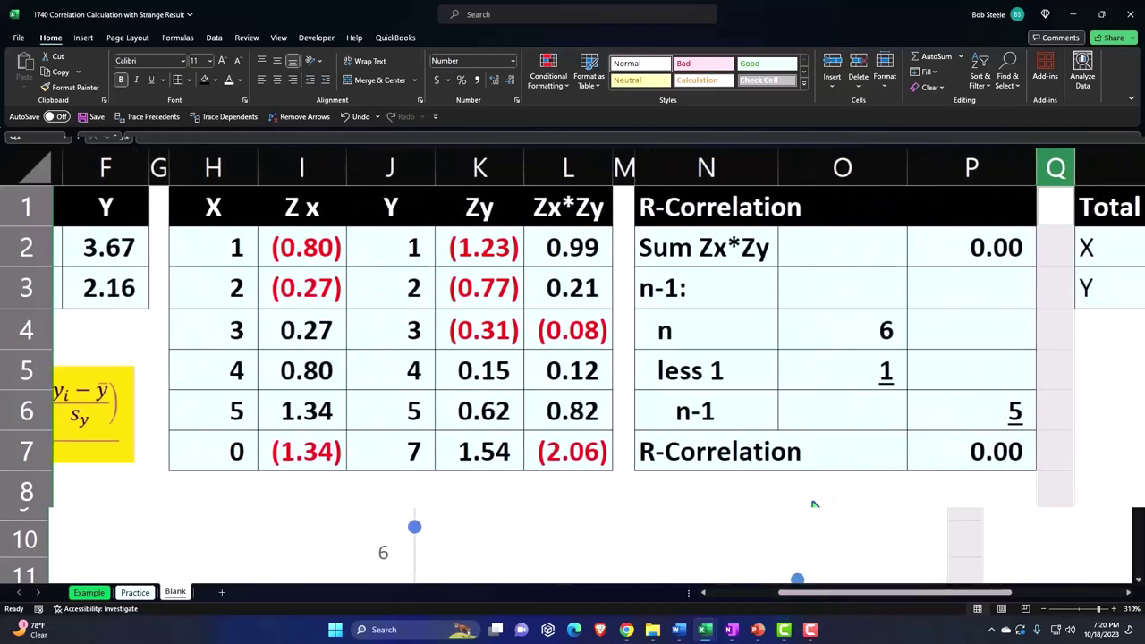
ctrl+click(625, 159)
drag(863, 600, 751, 595)
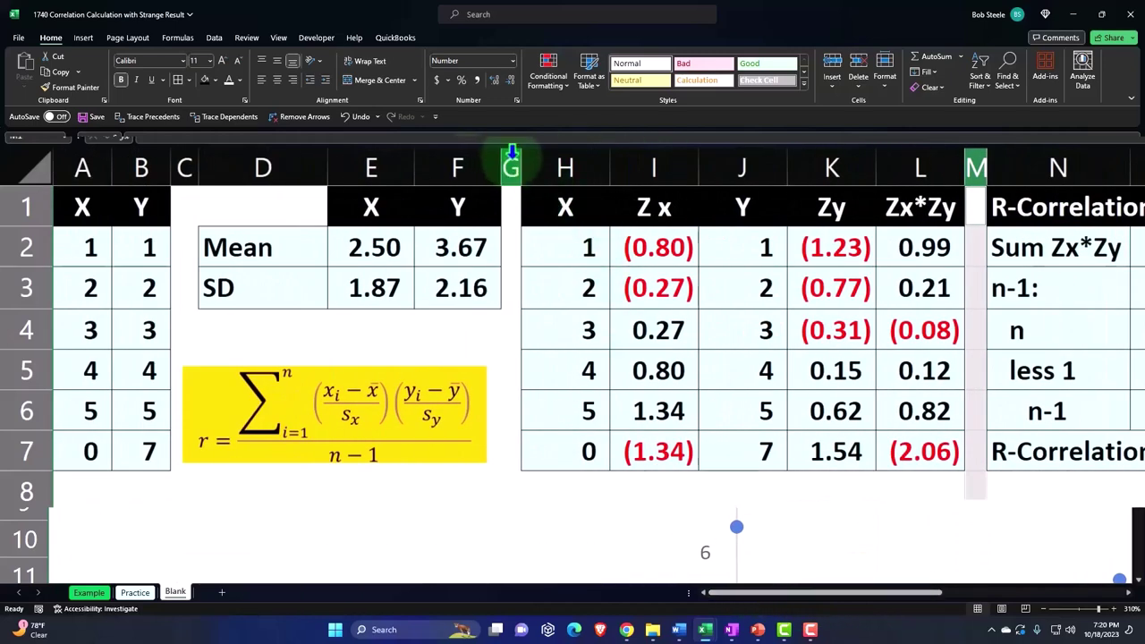
ctrl+click(511, 160)
ctrl+click(183, 159)
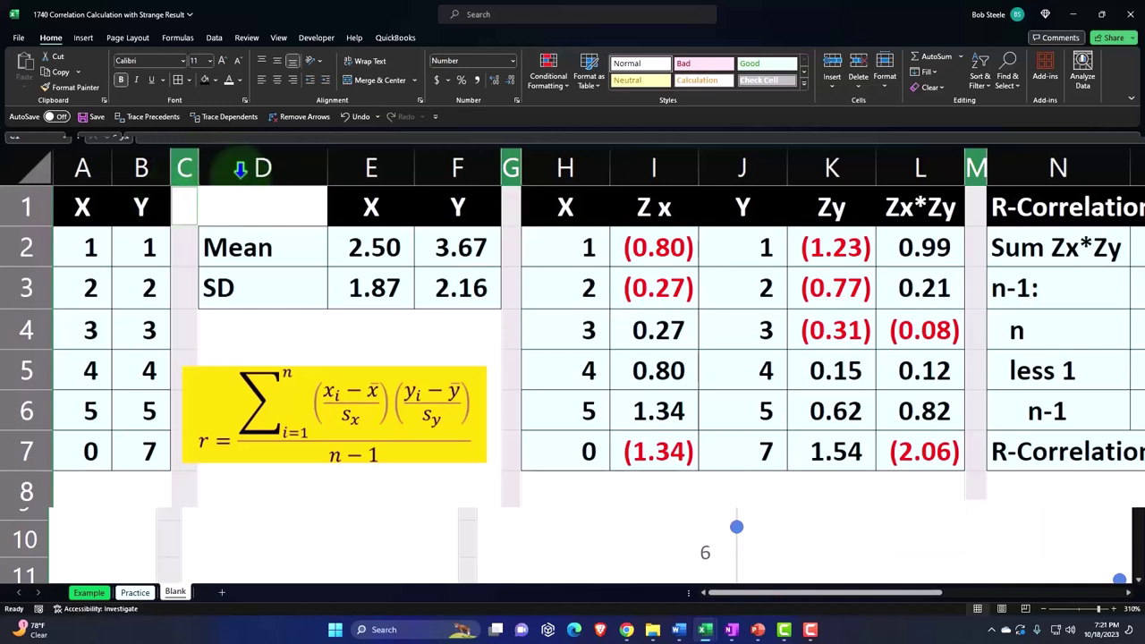
drag(196, 167, 179, 164)
click(349, 318)
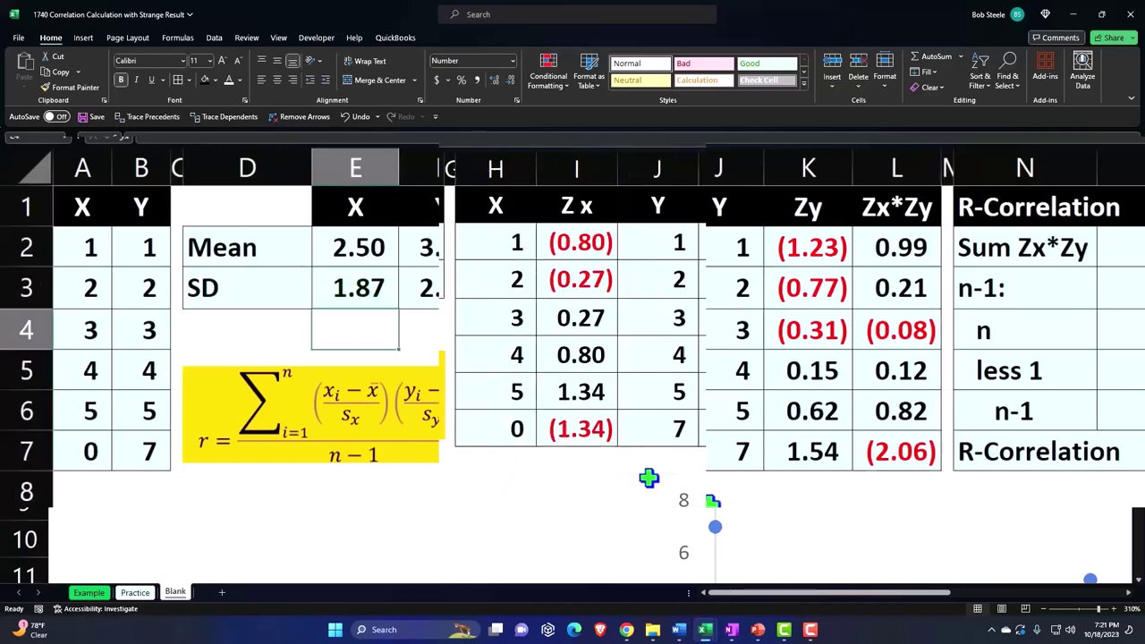
drag(837, 598, 782, 631)
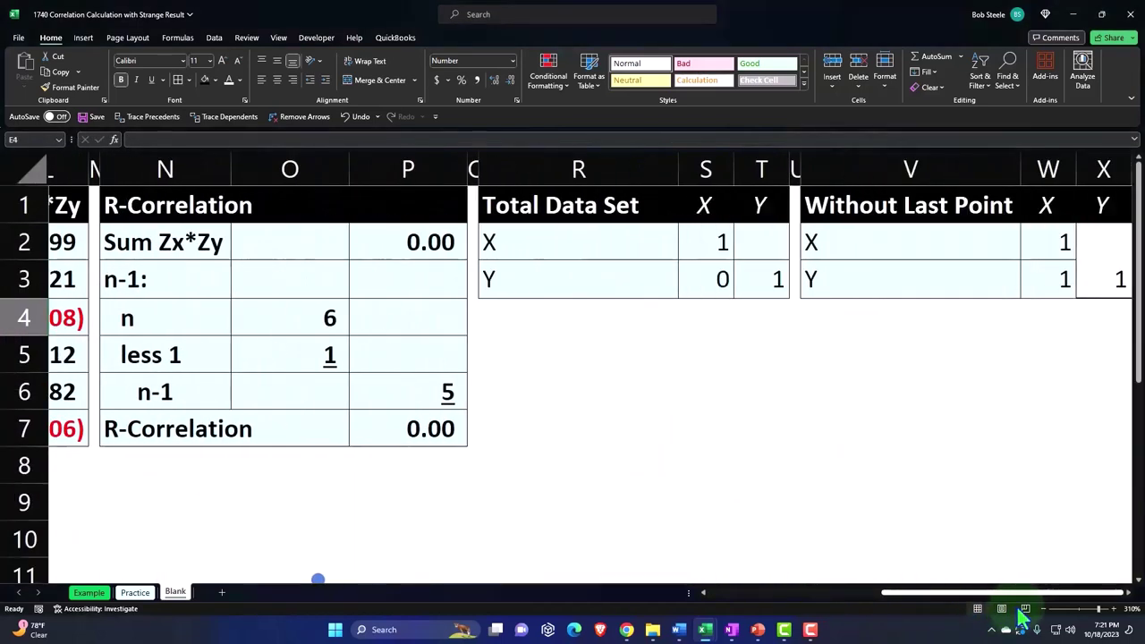
Run a spelling check on the worksheet and dismiss the continue-checking prompt
click(250, 322)
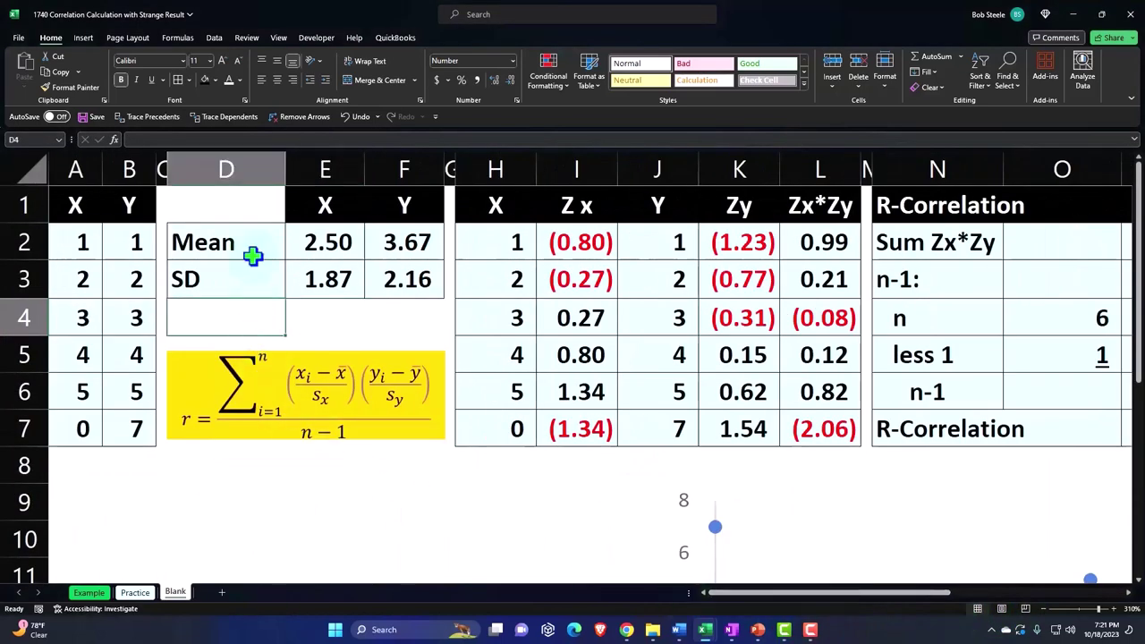
click(246, 38)
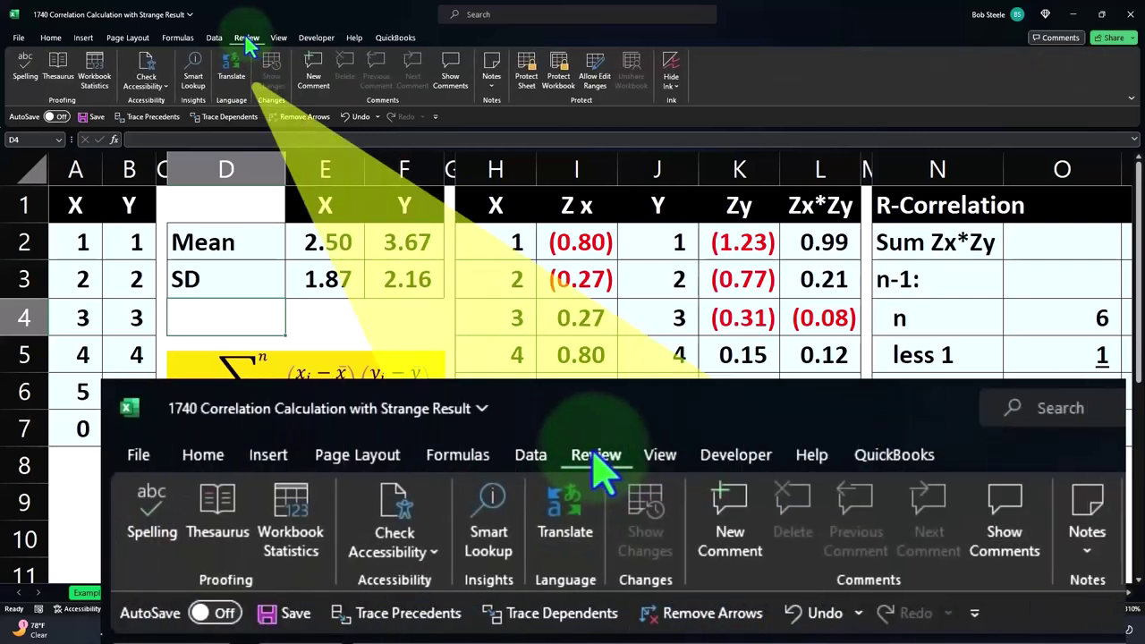
click(24, 72)
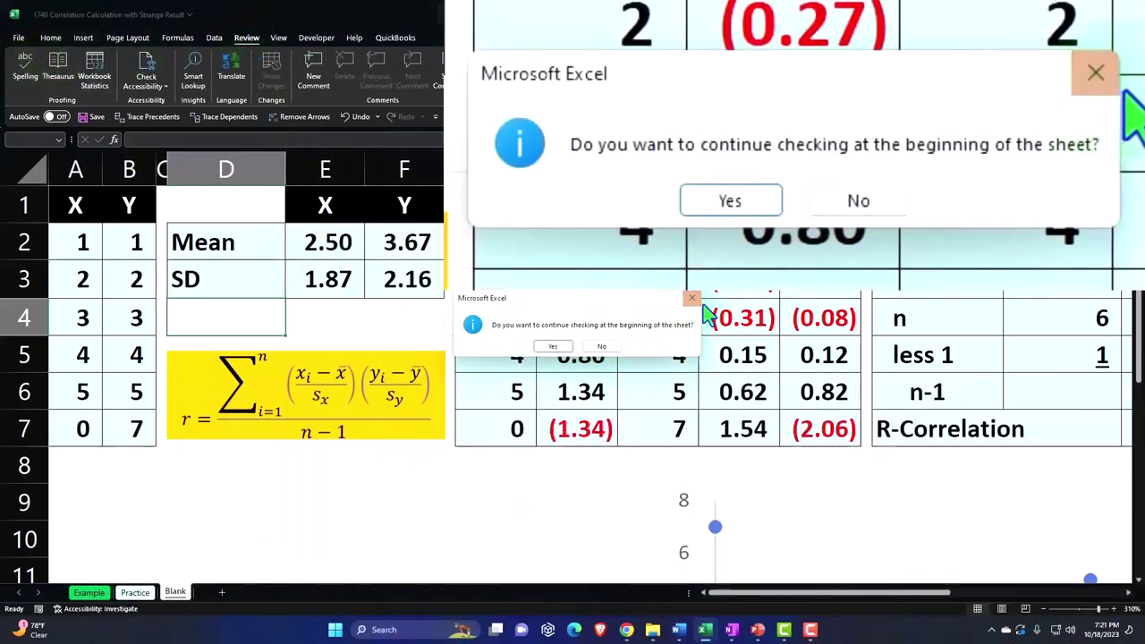
key(Escape)
Look over the finished correlation layout, clicking an empty cell below the tables
click(407, 306)
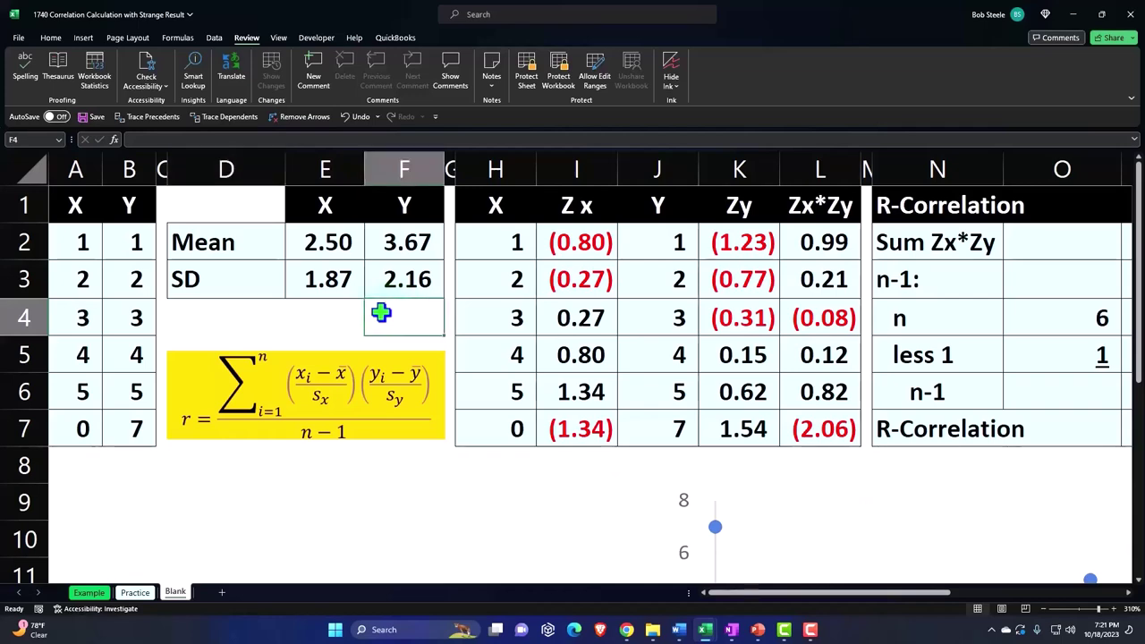
ctrl+scroll(382, 311, down, 2)
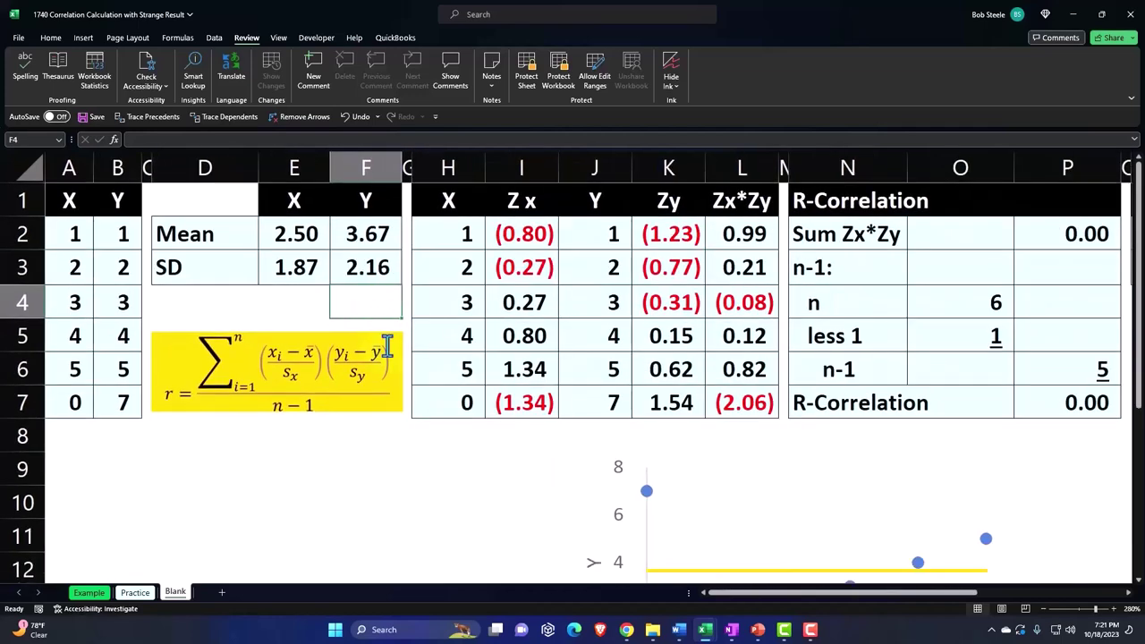
click(522, 531)
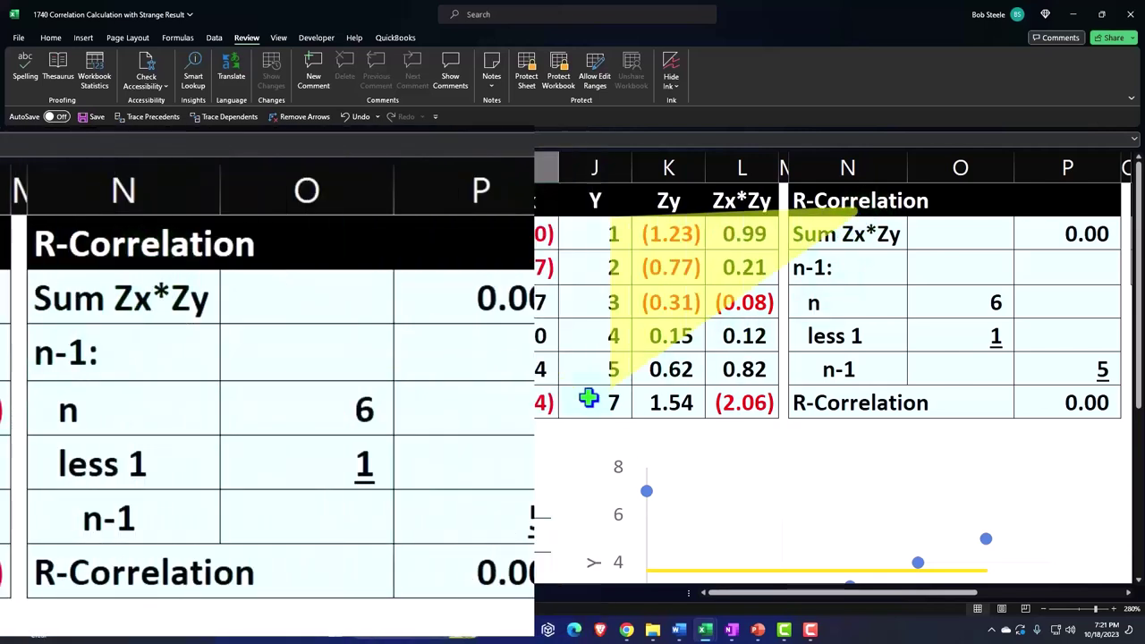
click(360, 438)
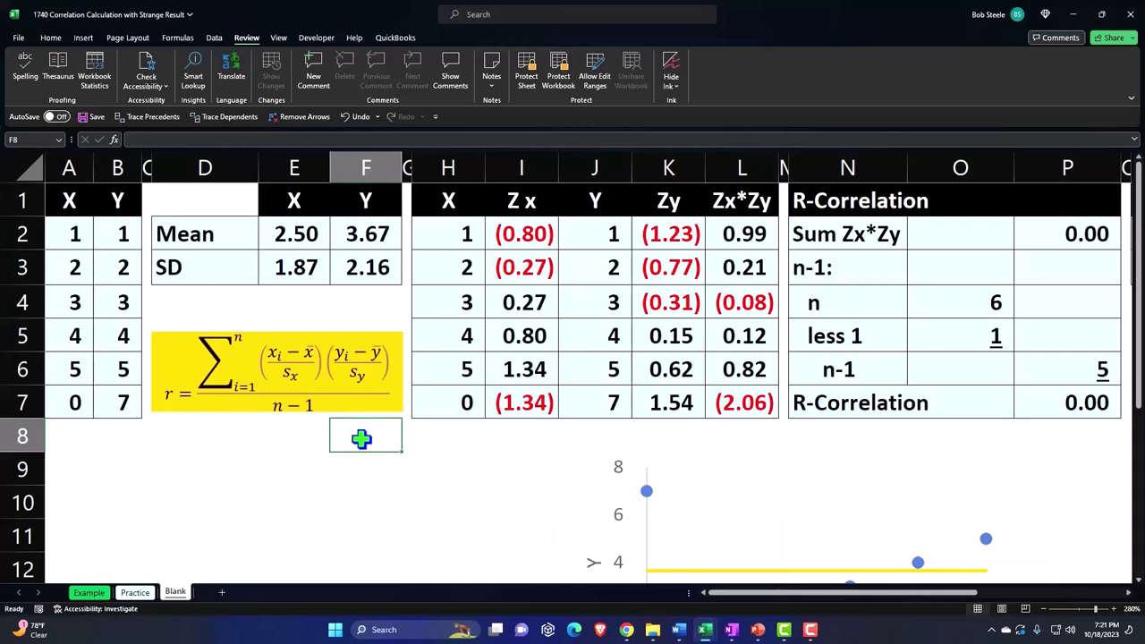